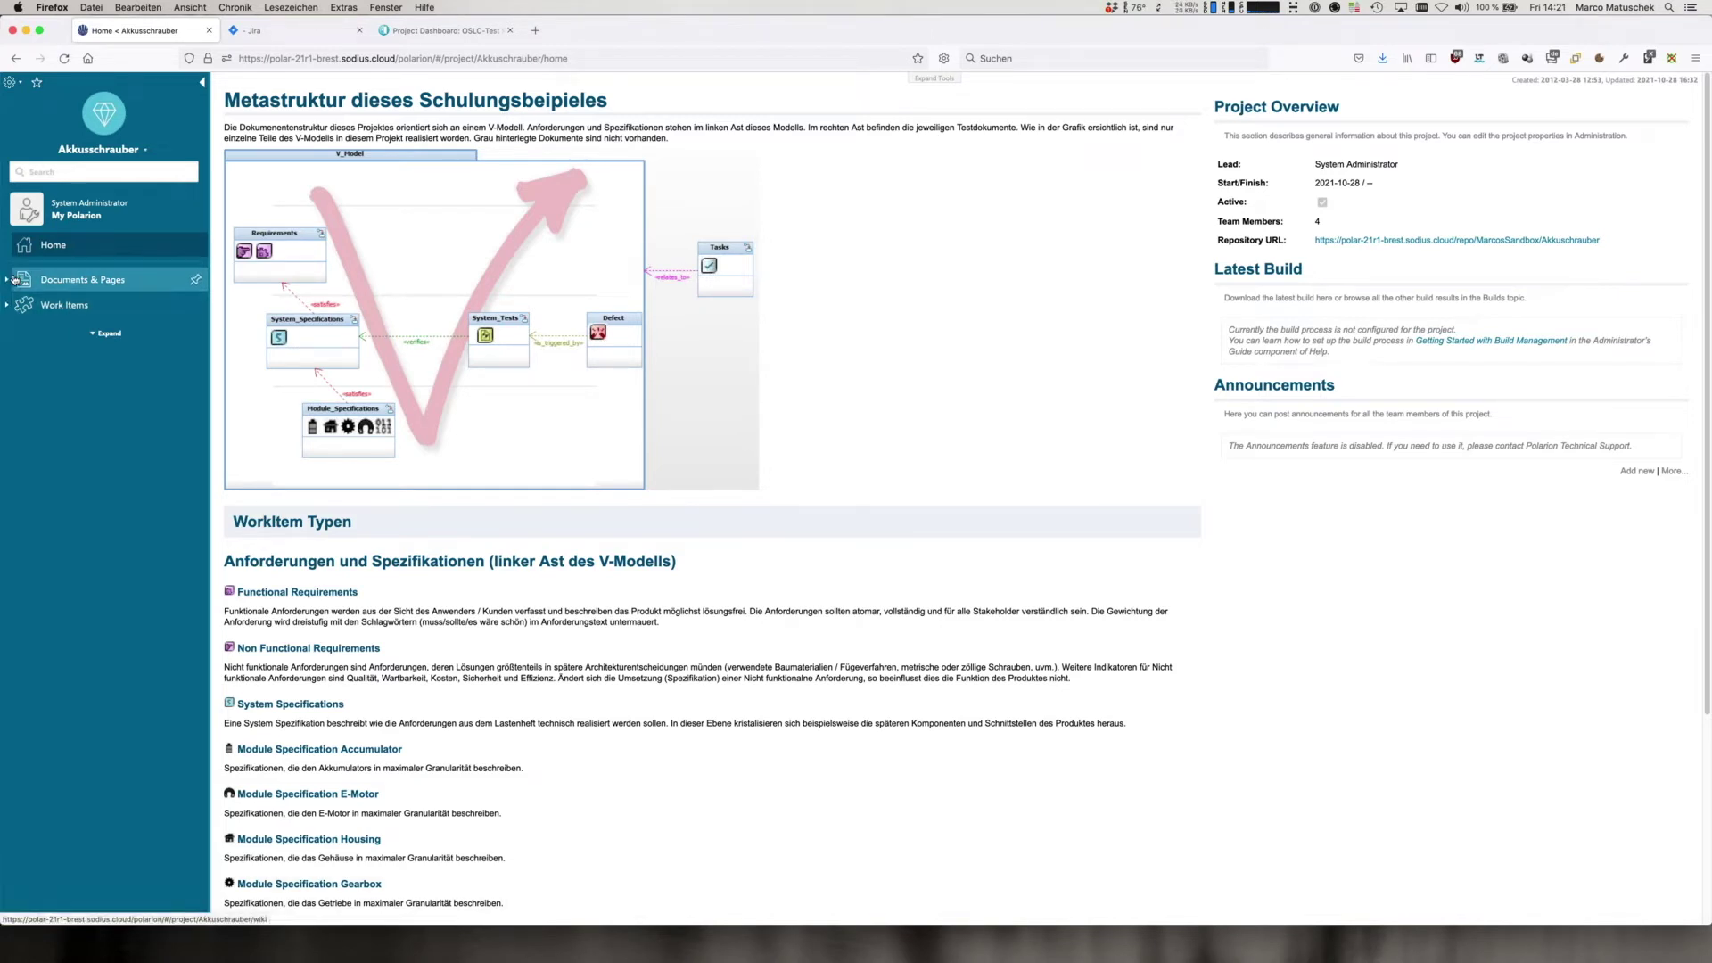
Expand the project's documents and work items, and view the Functional Requirement work items in an enlarged list
click(7, 305)
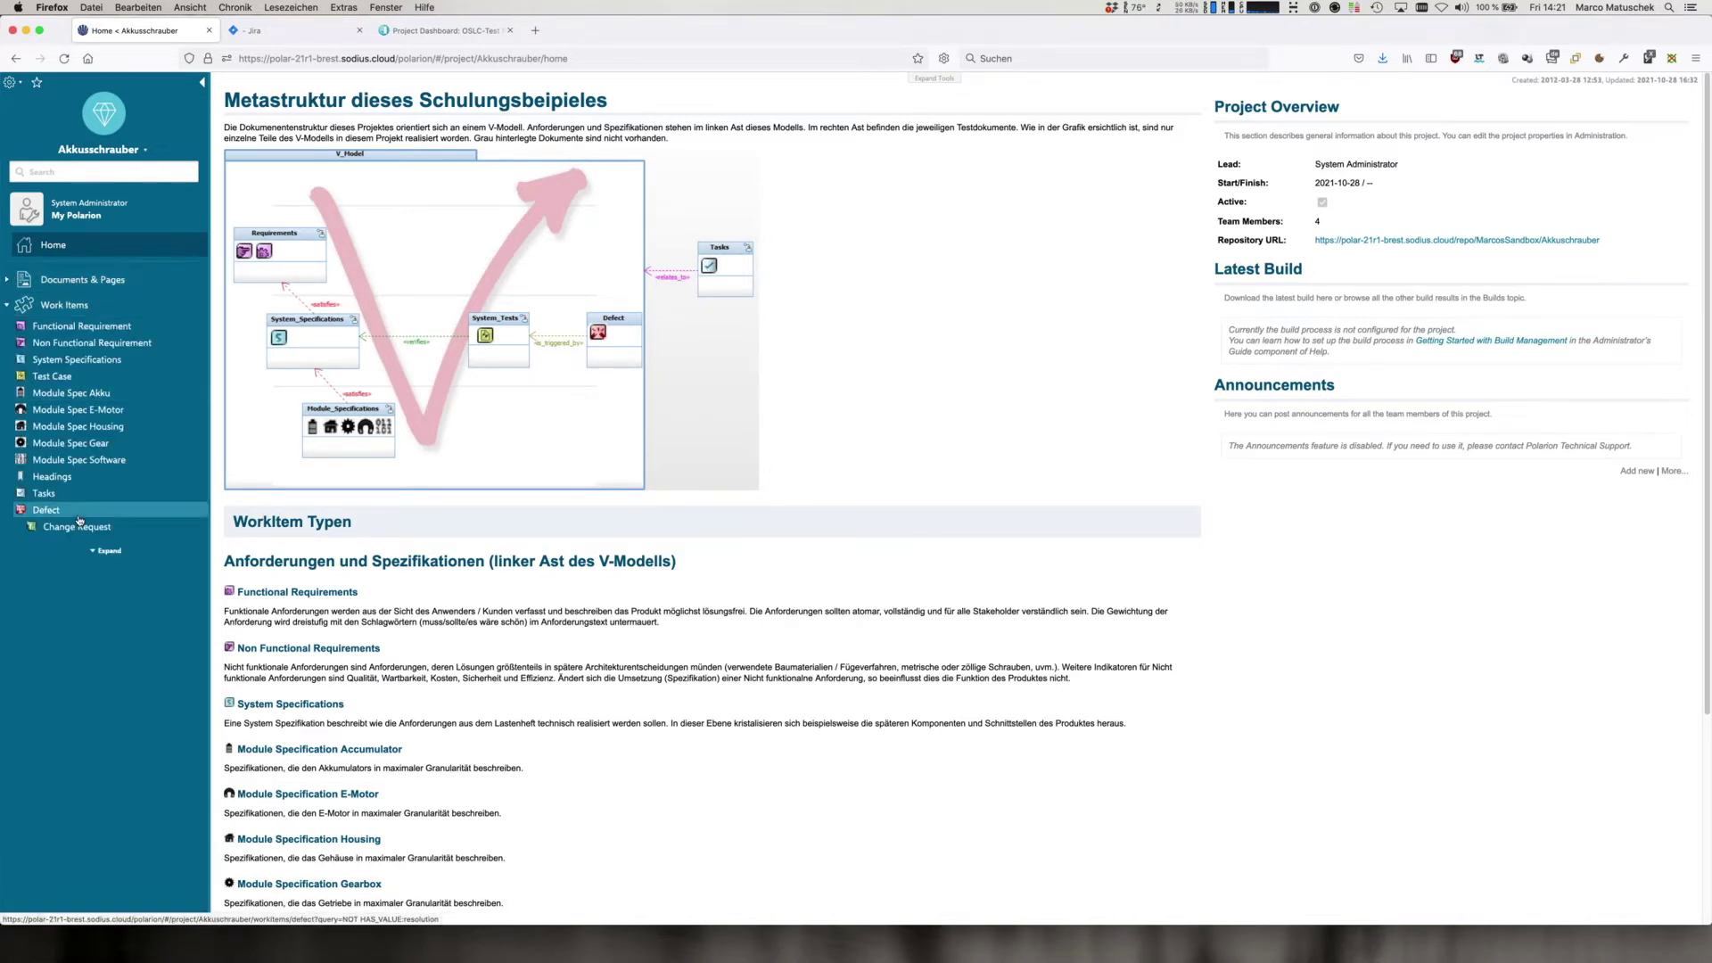
click(6, 281)
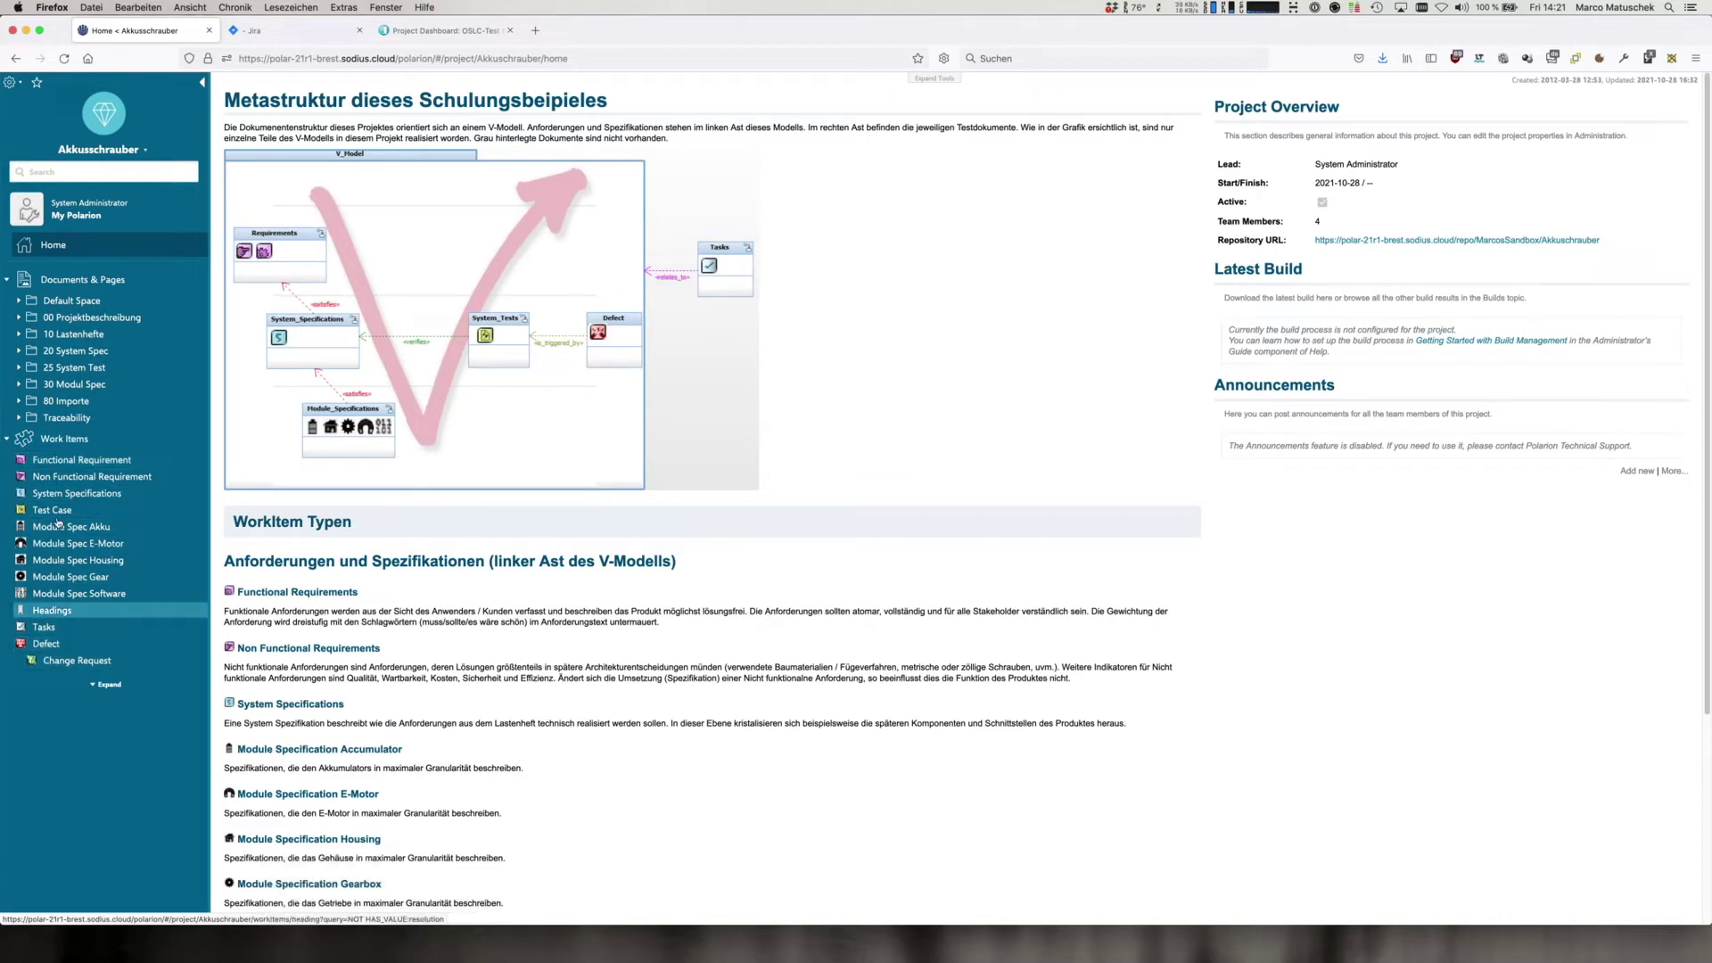
click(76, 460)
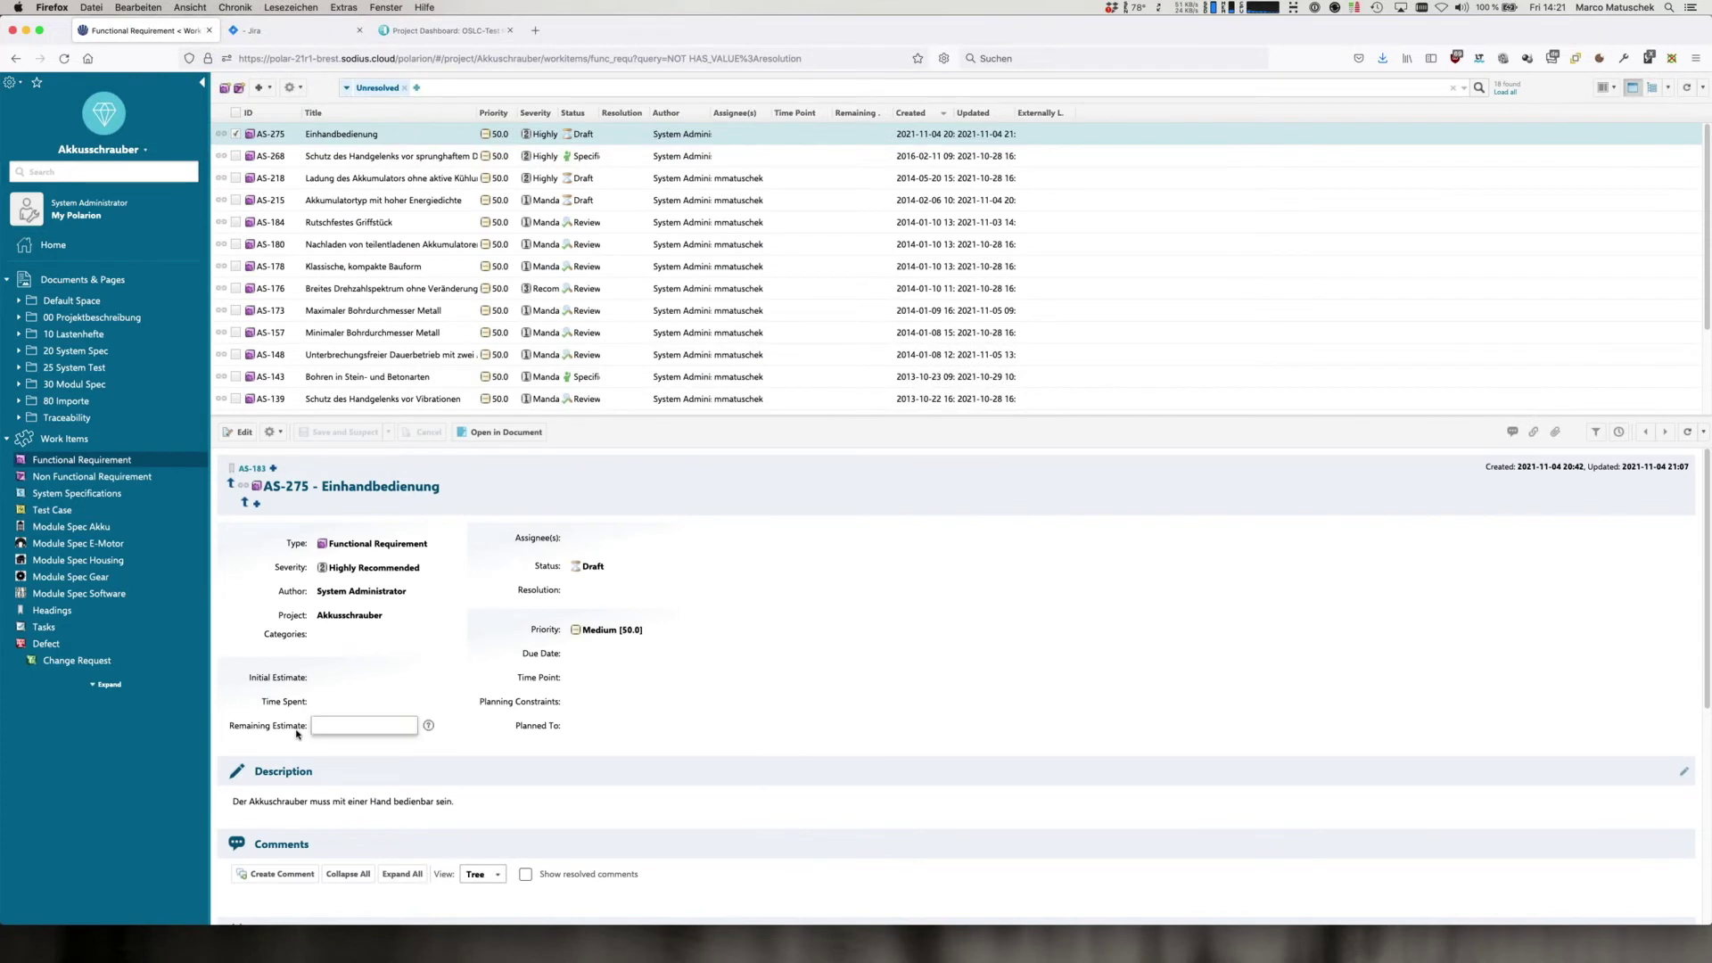
drag(441, 416, 441, 470)
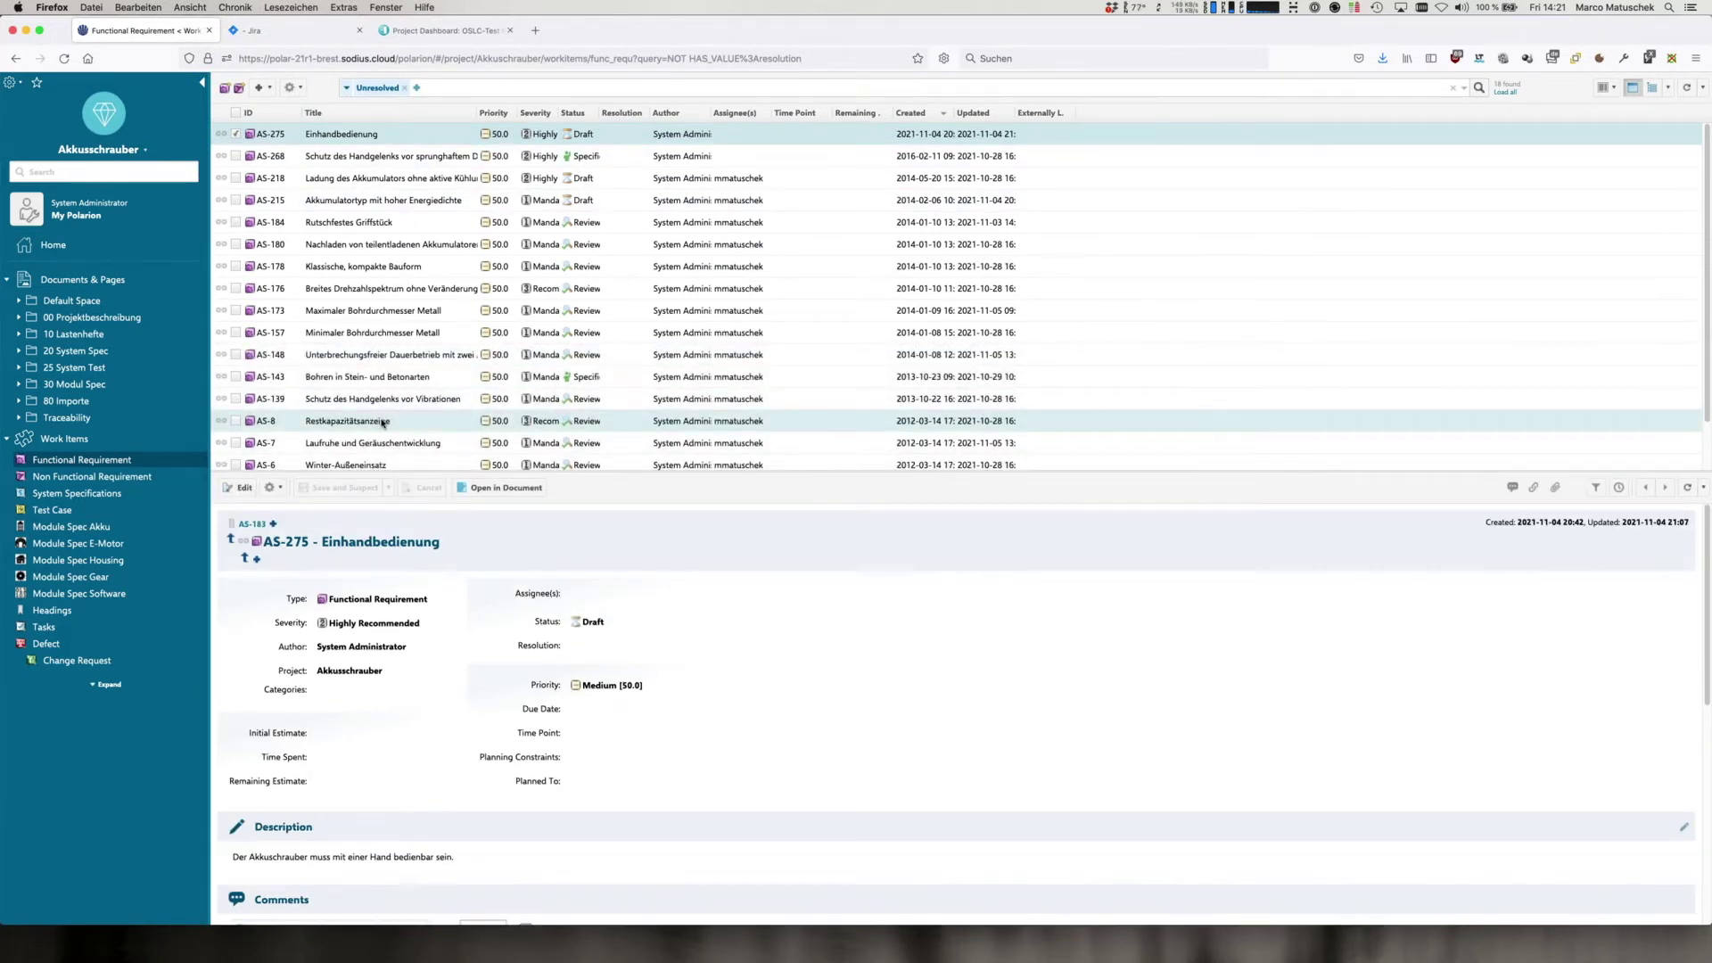
Open the Lastenheft document in 10 Lastenhefte without its work item filter and review its requirements
click(17, 335)
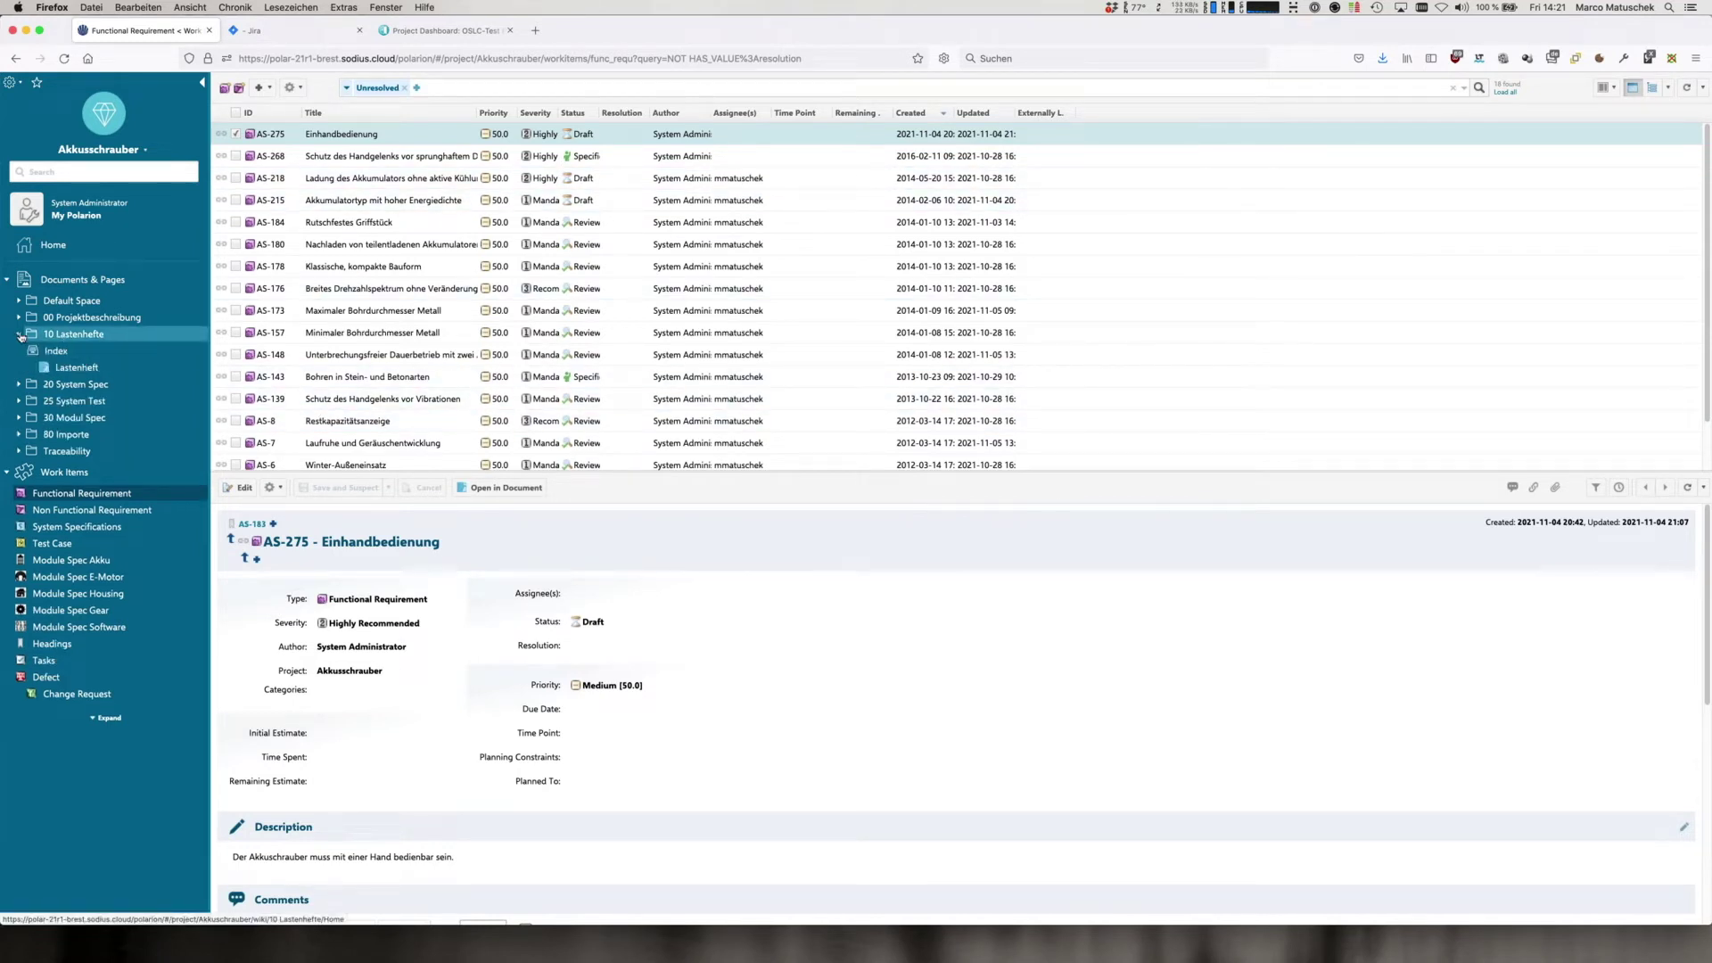
click(86, 367)
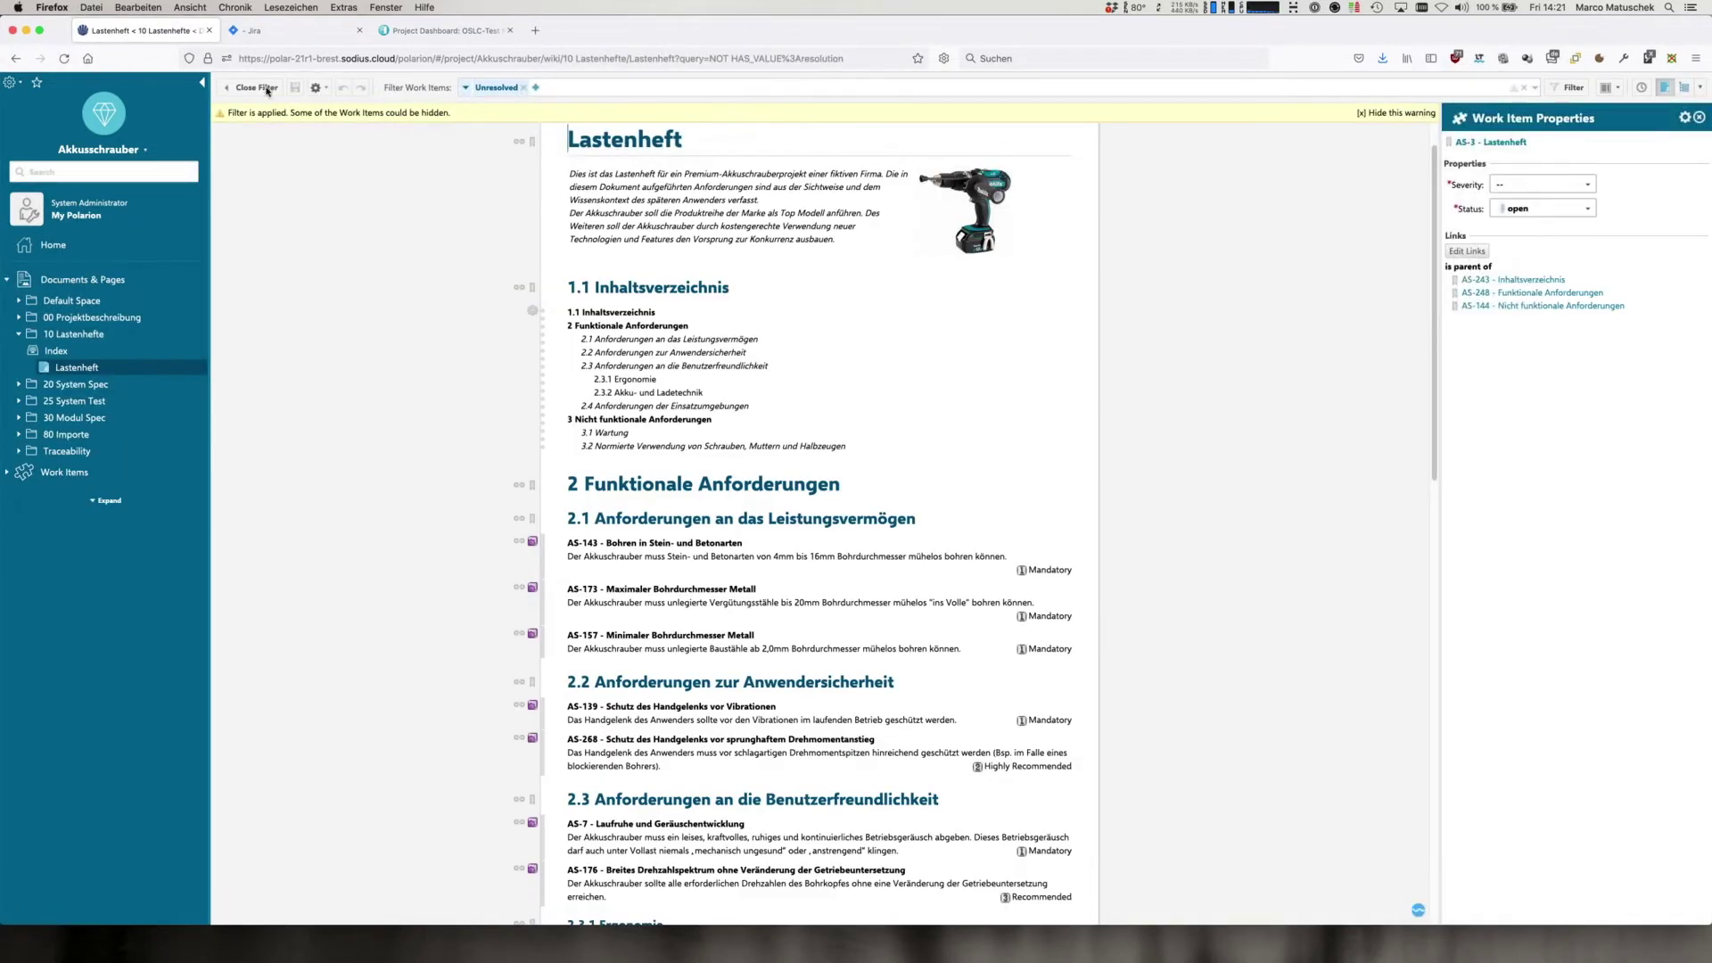
click(259, 87)
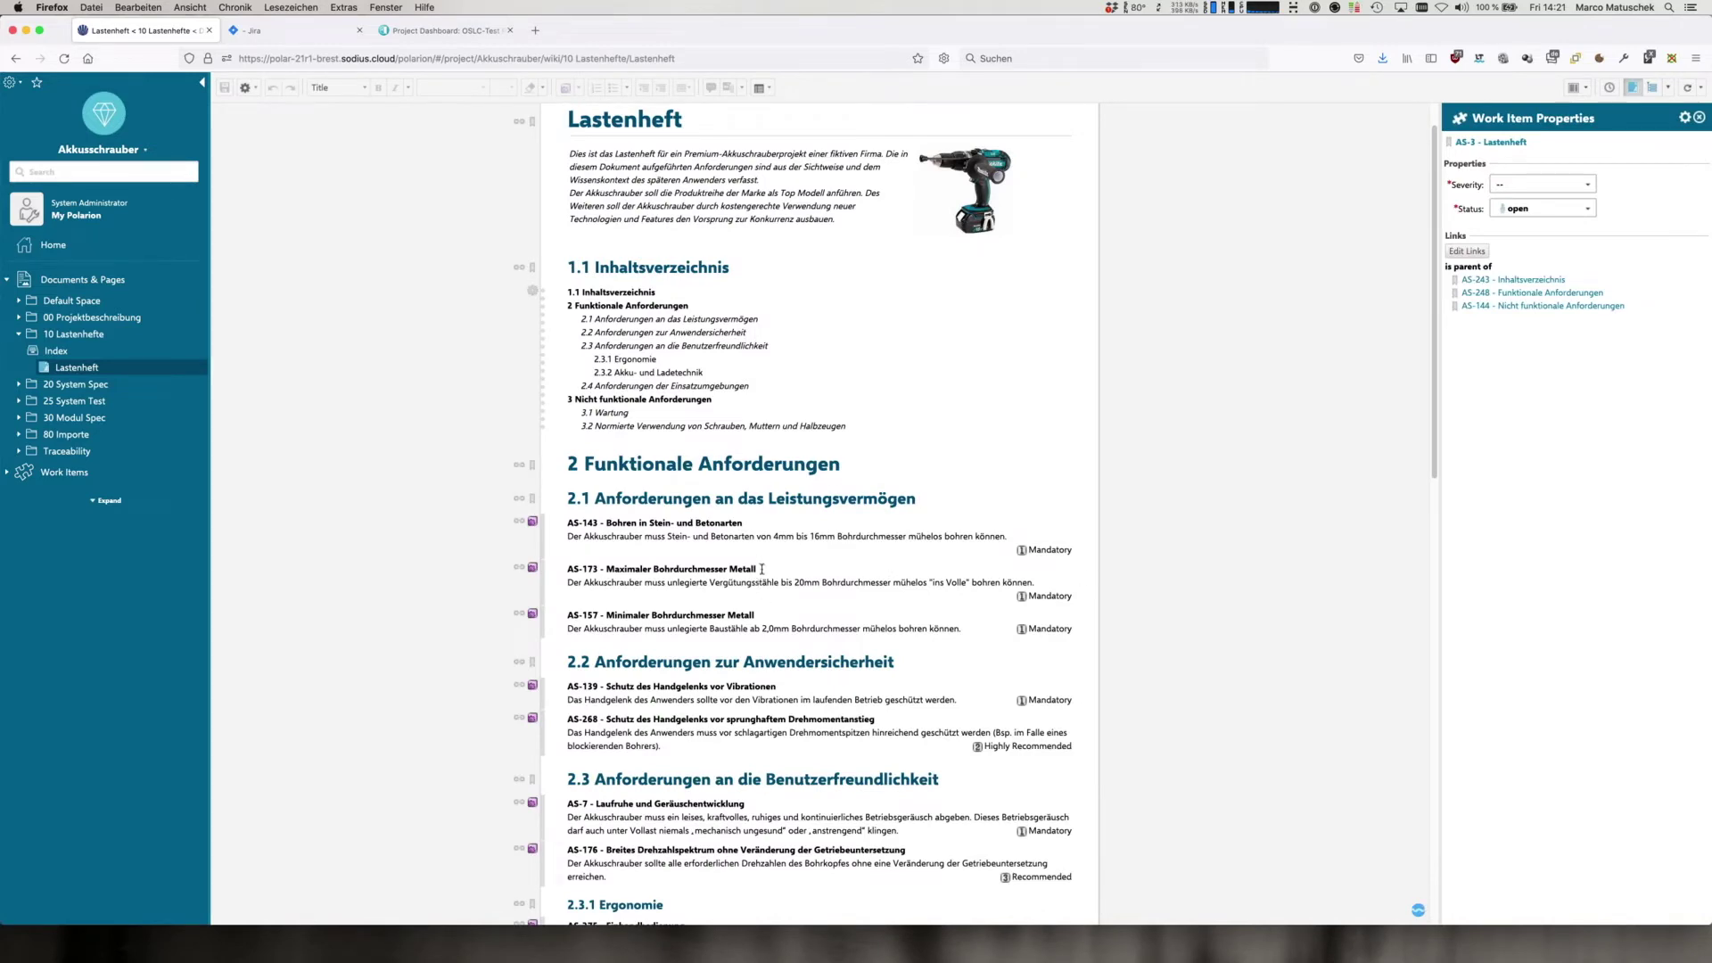
scroll(1075, 620, down, 3)
scroll(1075, 621, down, 10)
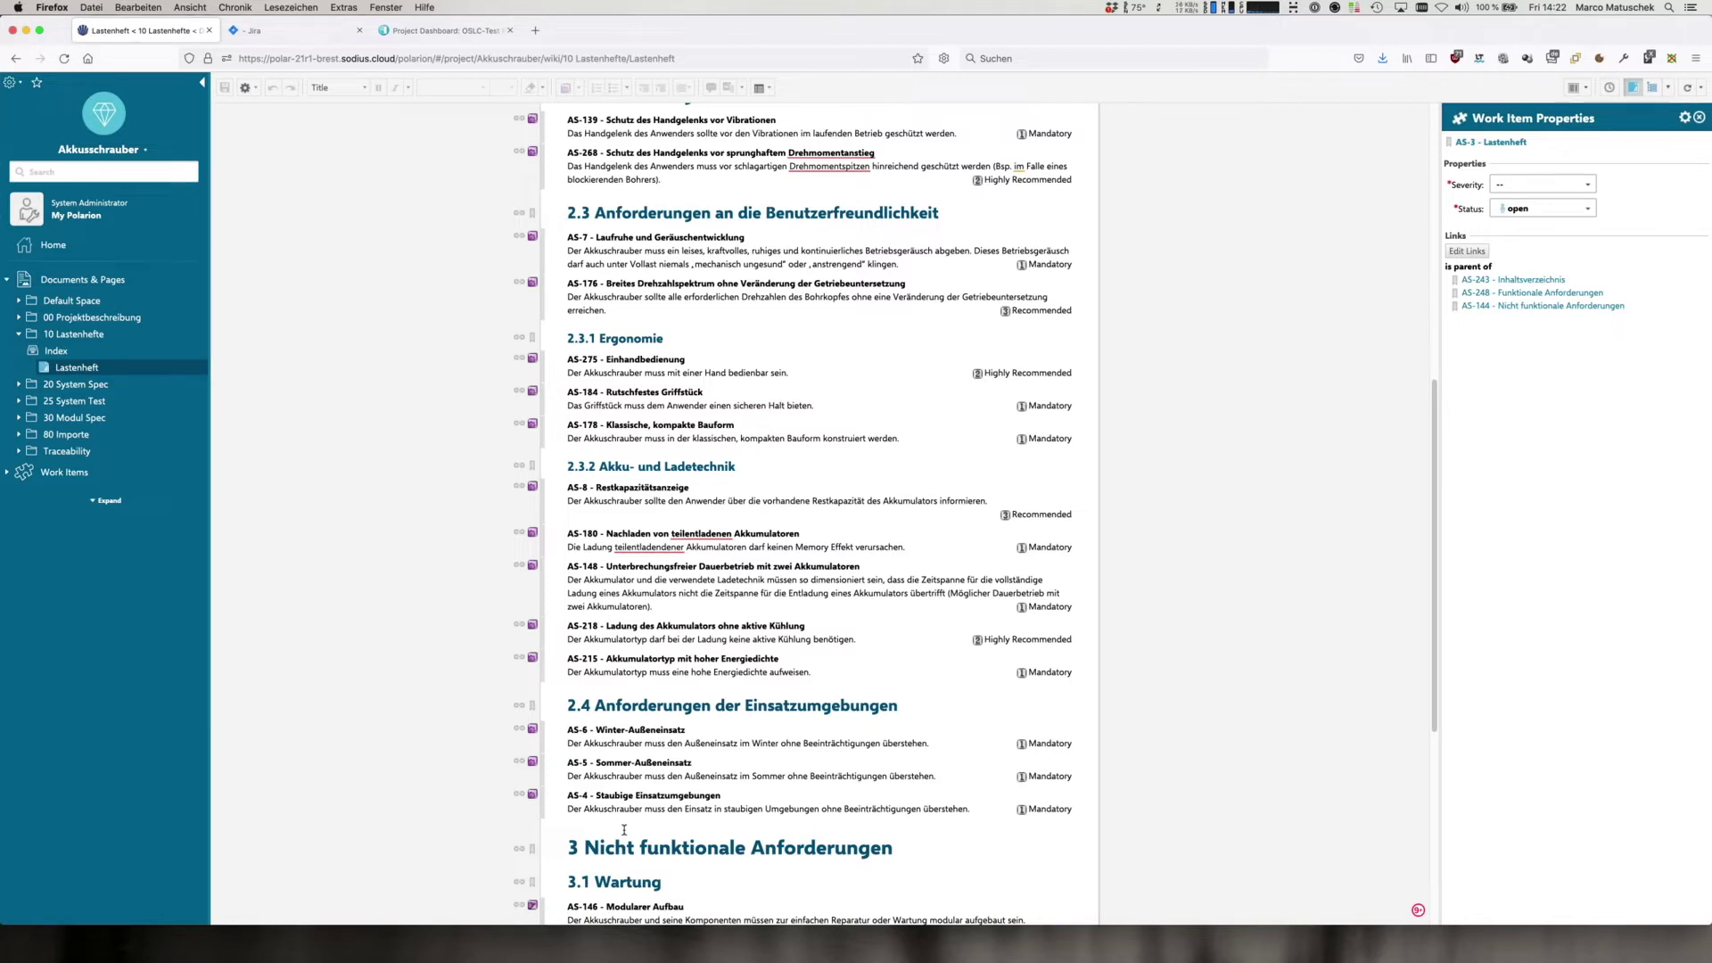
Switch to Jira and open the OSLC Connect project associations in the Akksuchrauber project's settings
click(312, 35)
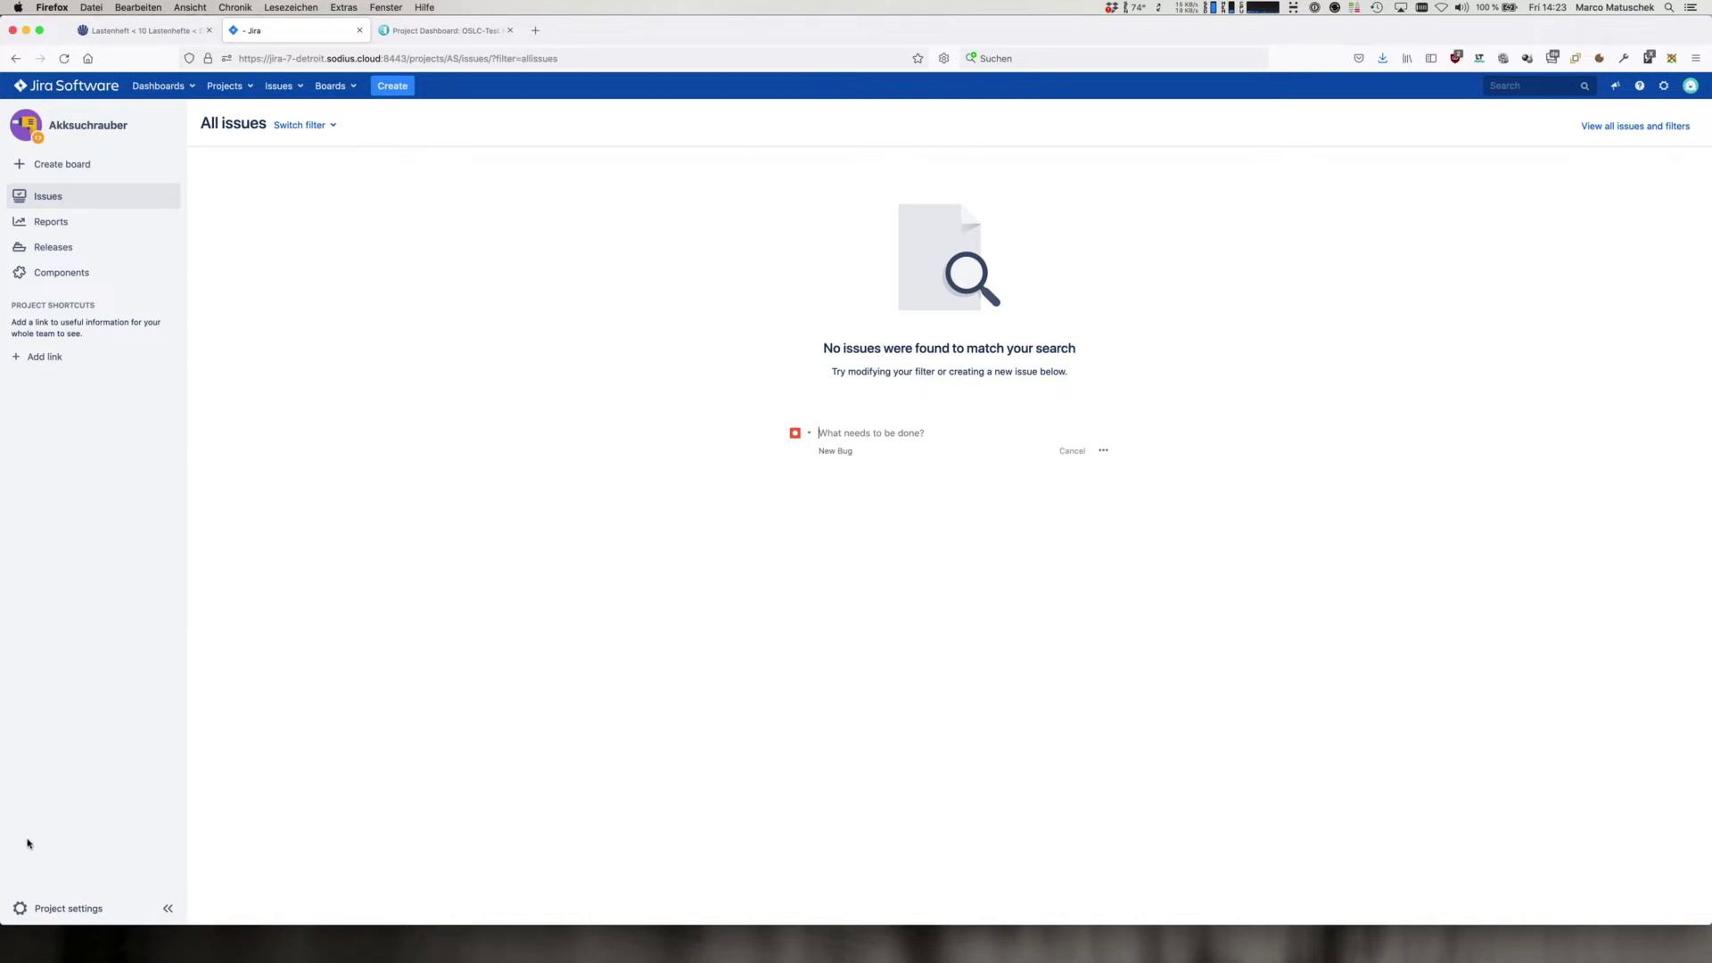
click(32, 903)
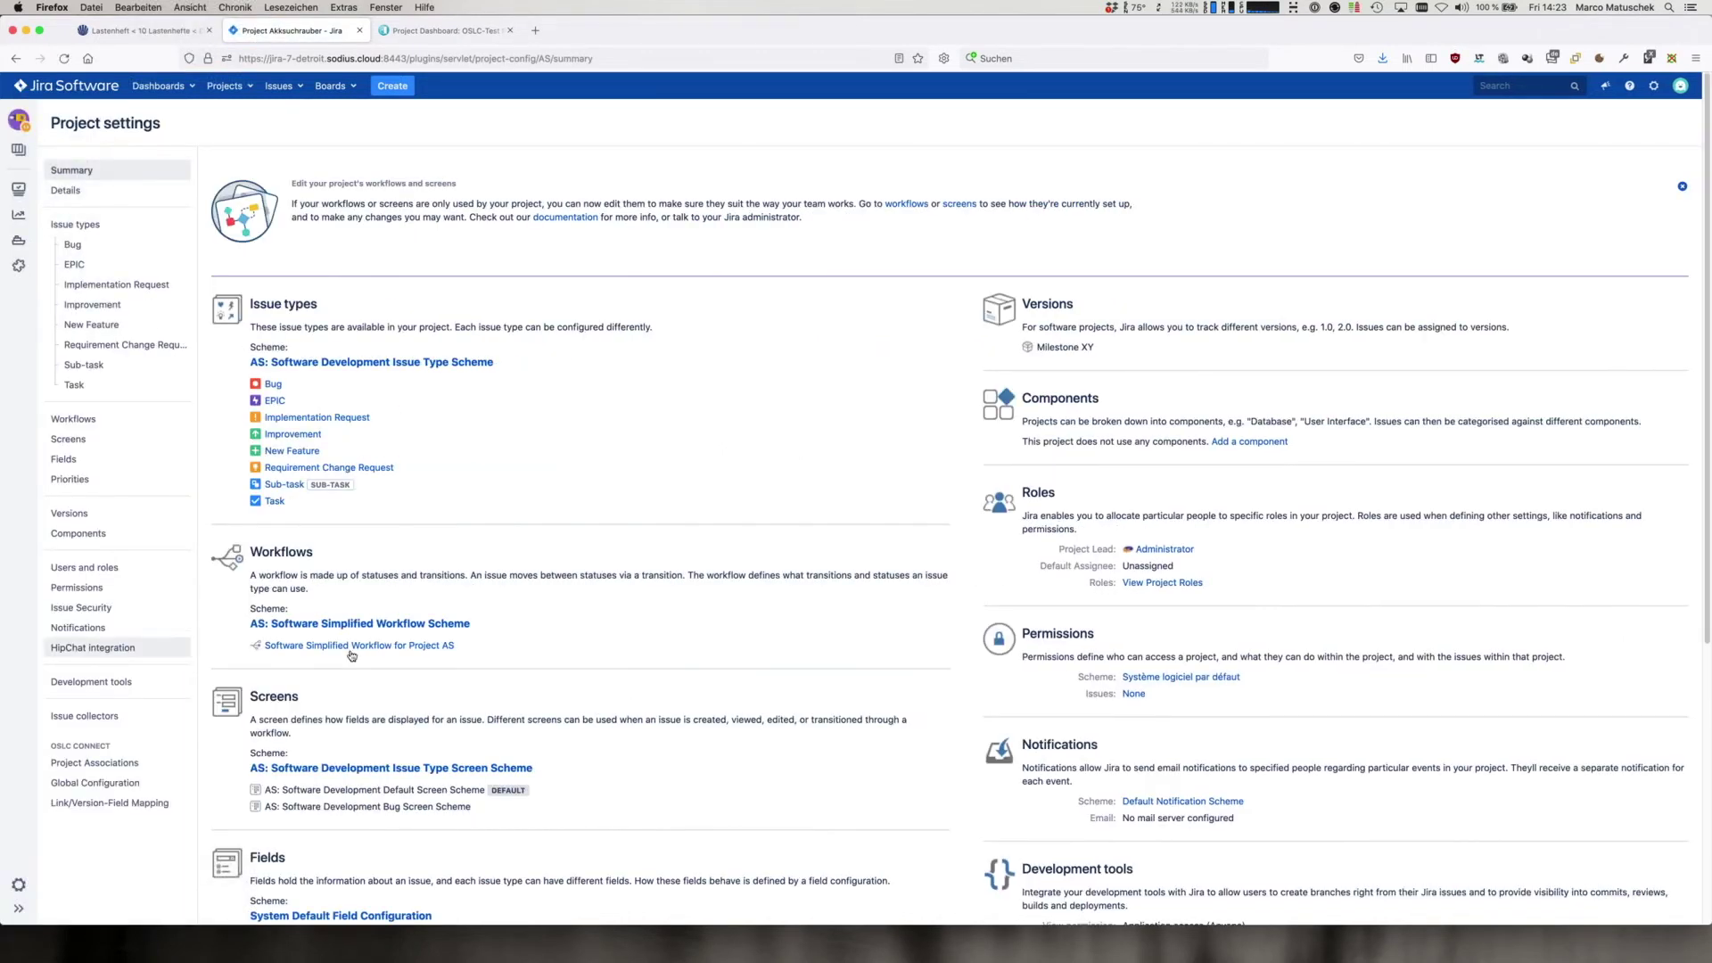
click(109, 764)
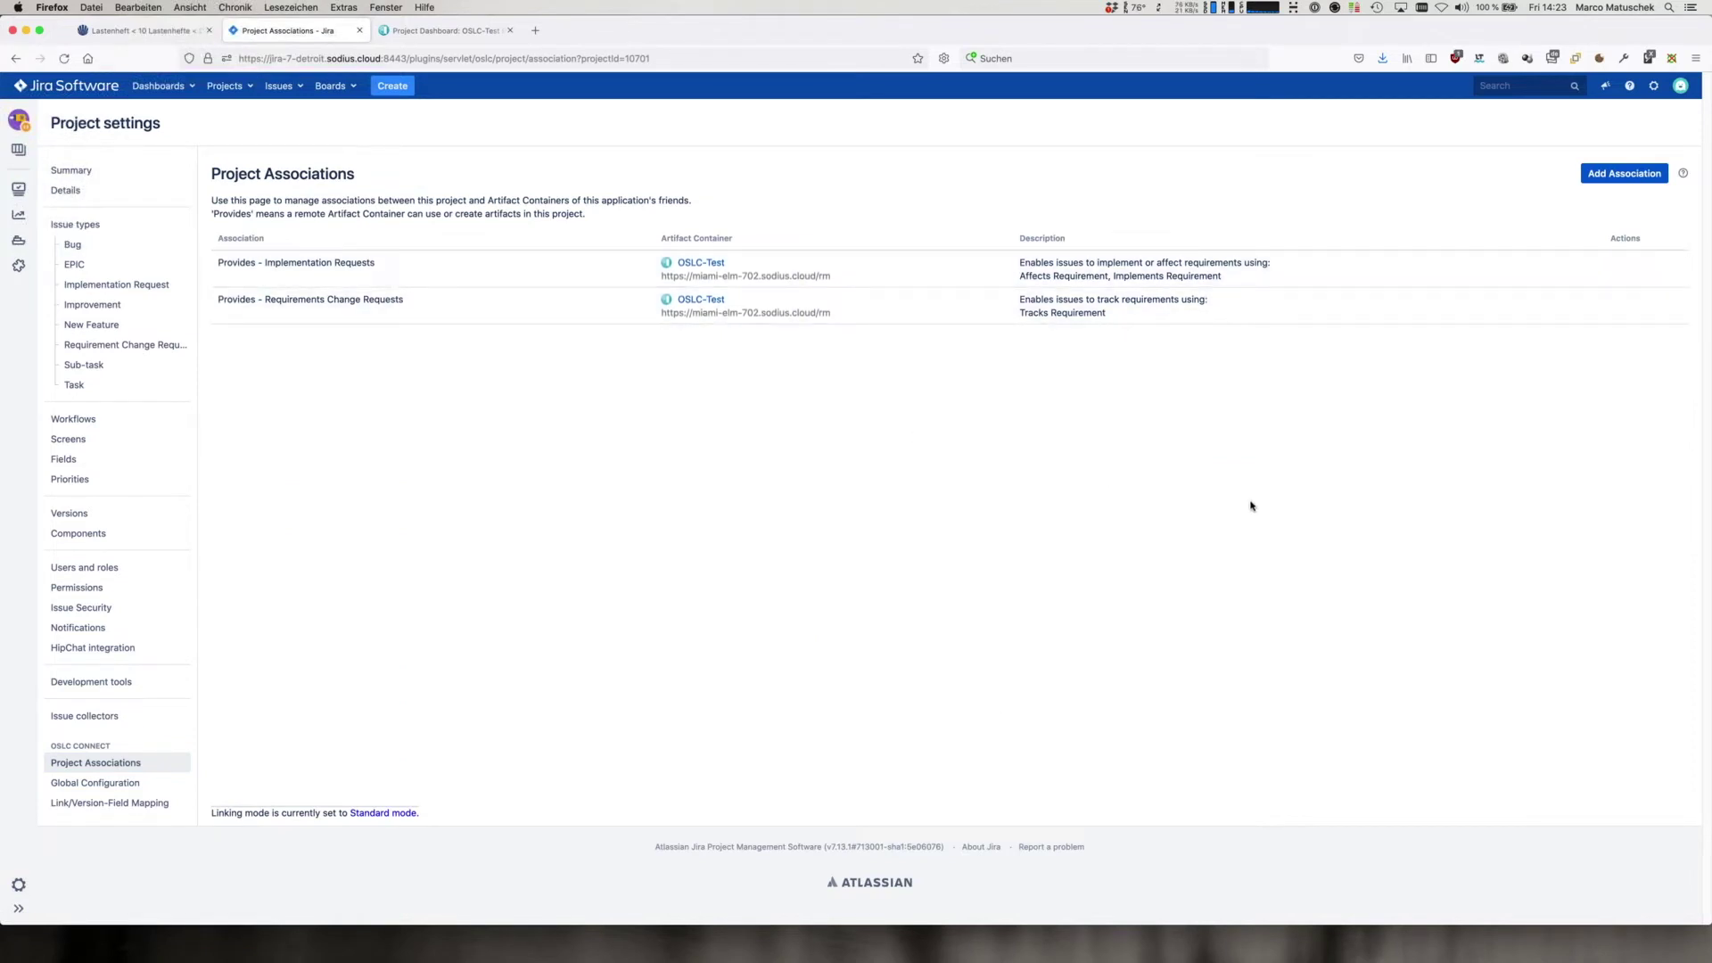
Add a "Provides - Requirements Change Requests" association to the Akkusschrauber container of friend application Polar 21
click(1611, 176)
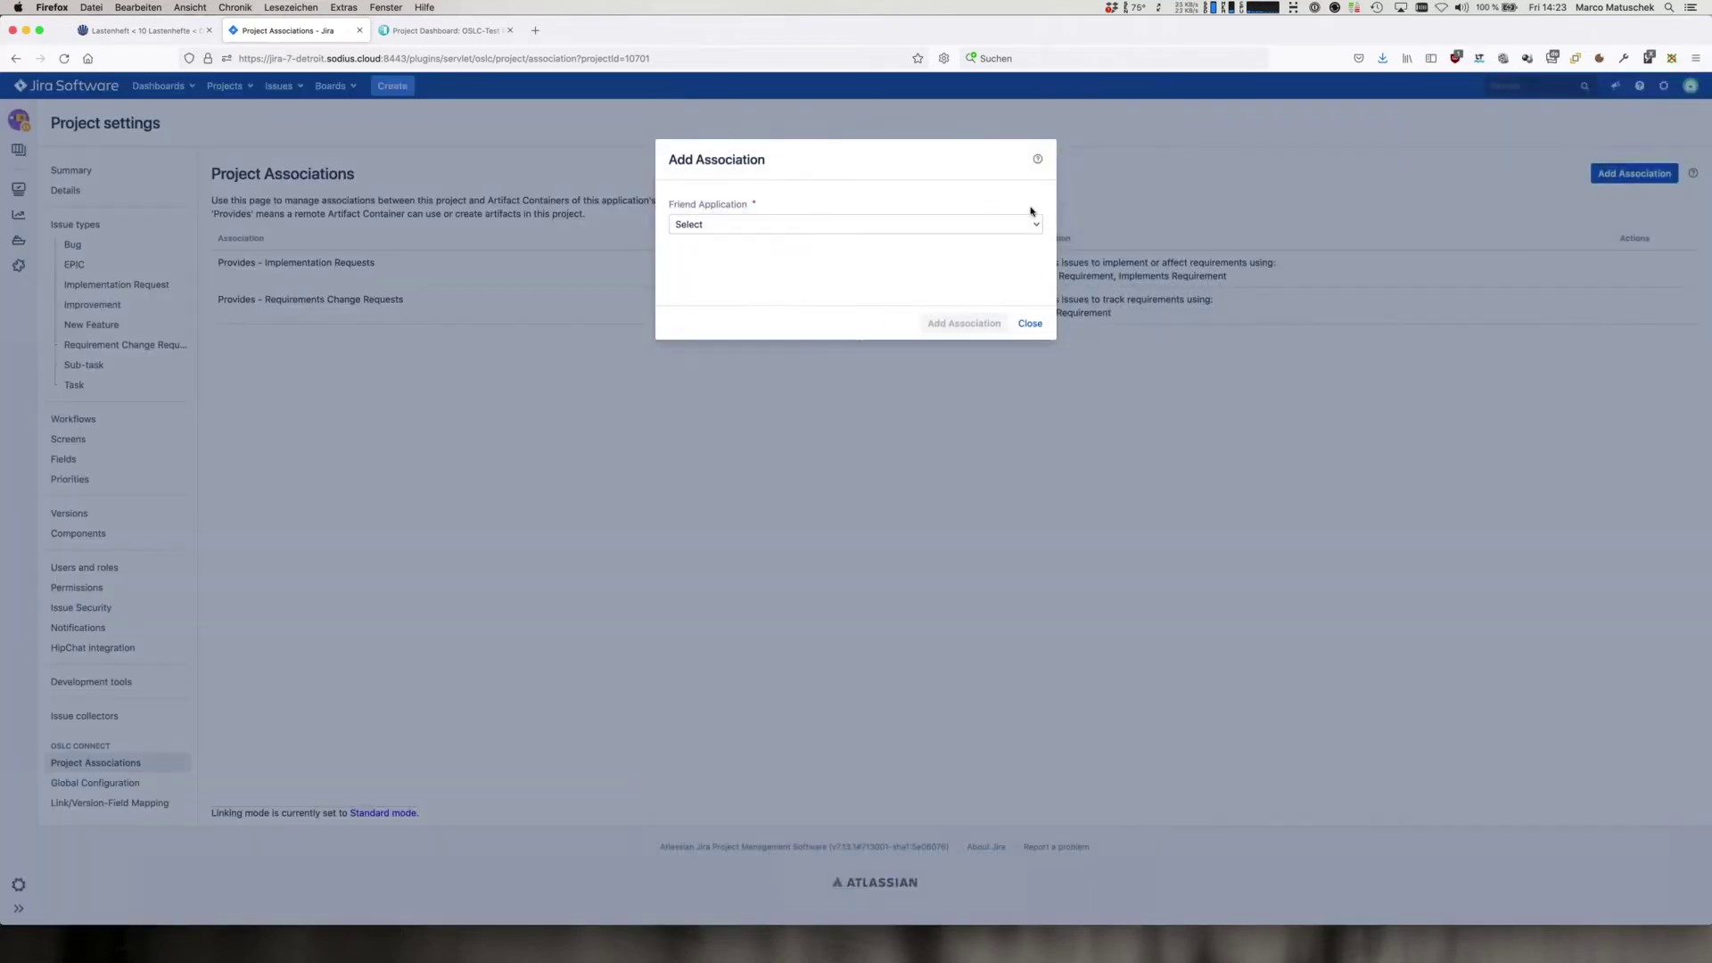
click(1037, 225)
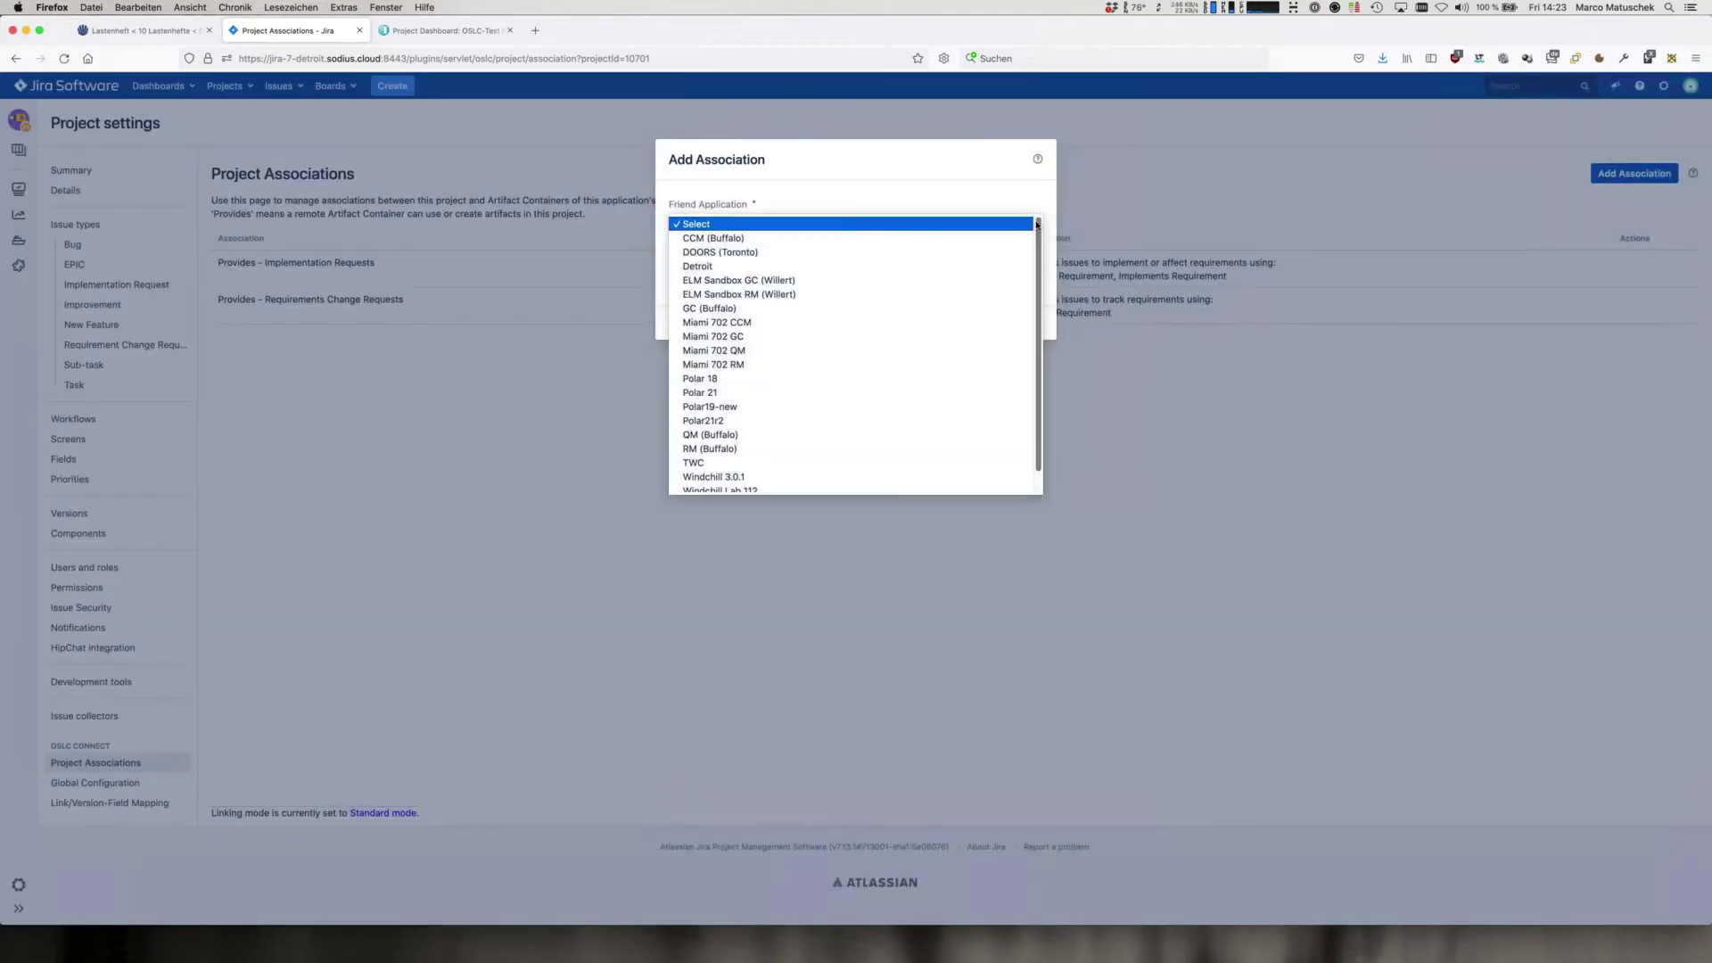
click(973, 395)
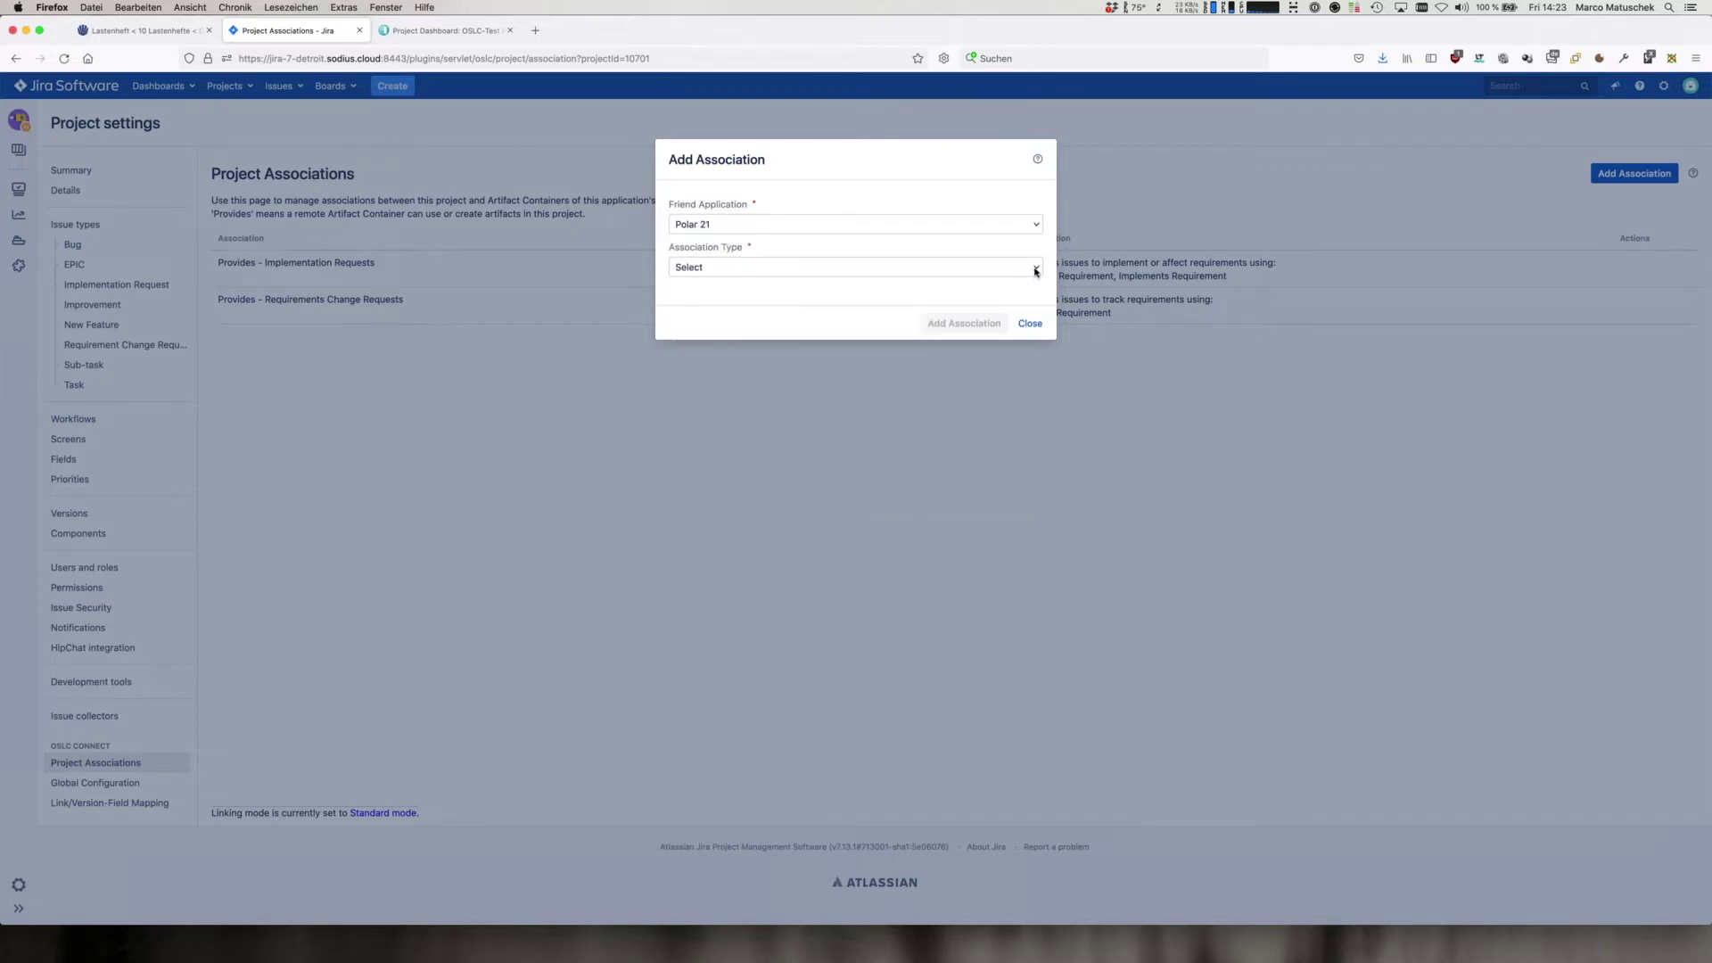
click(1036, 269)
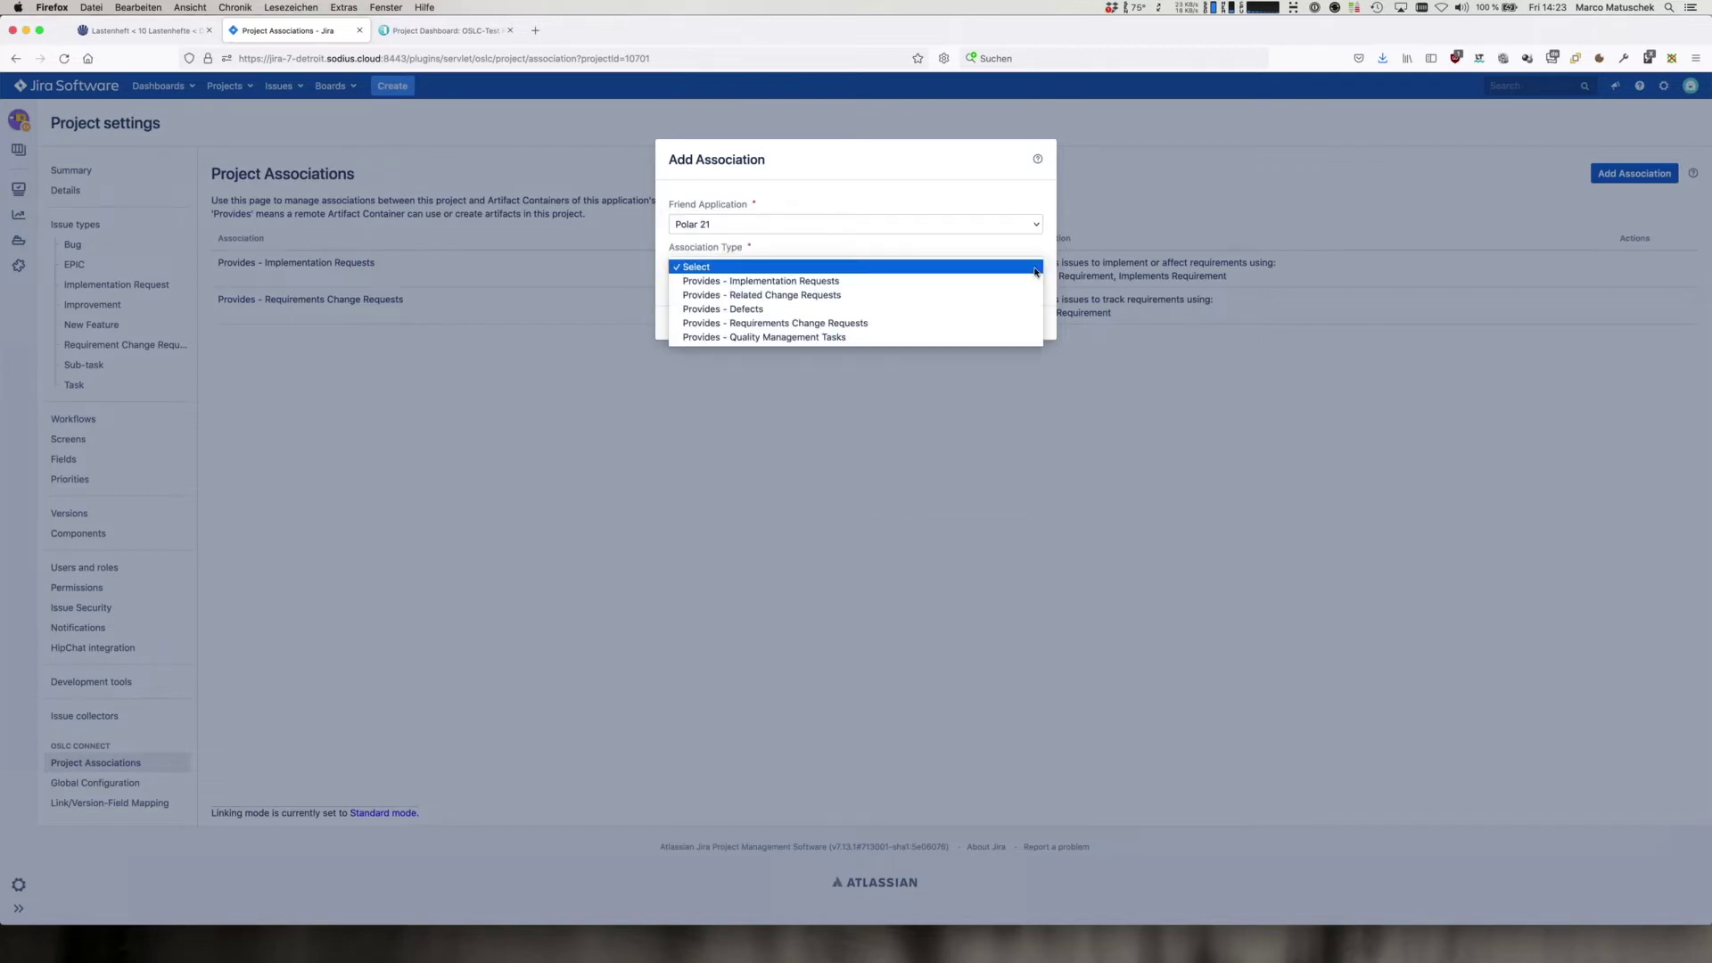
click(950, 323)
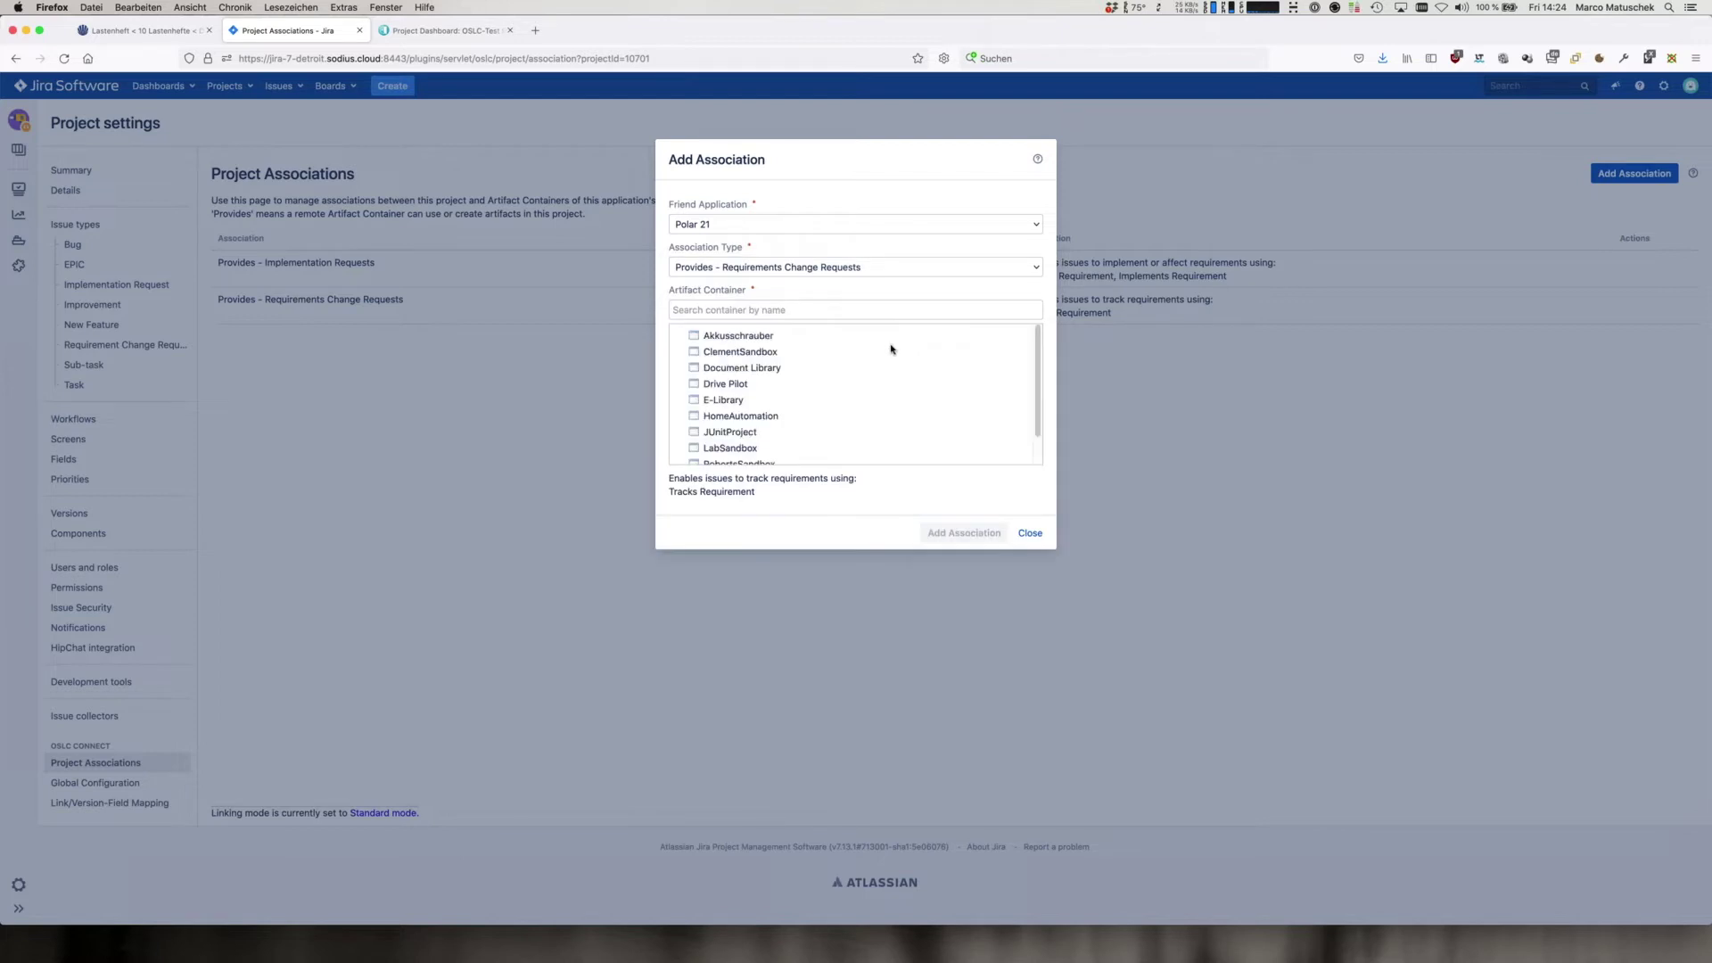
click(749, 337)
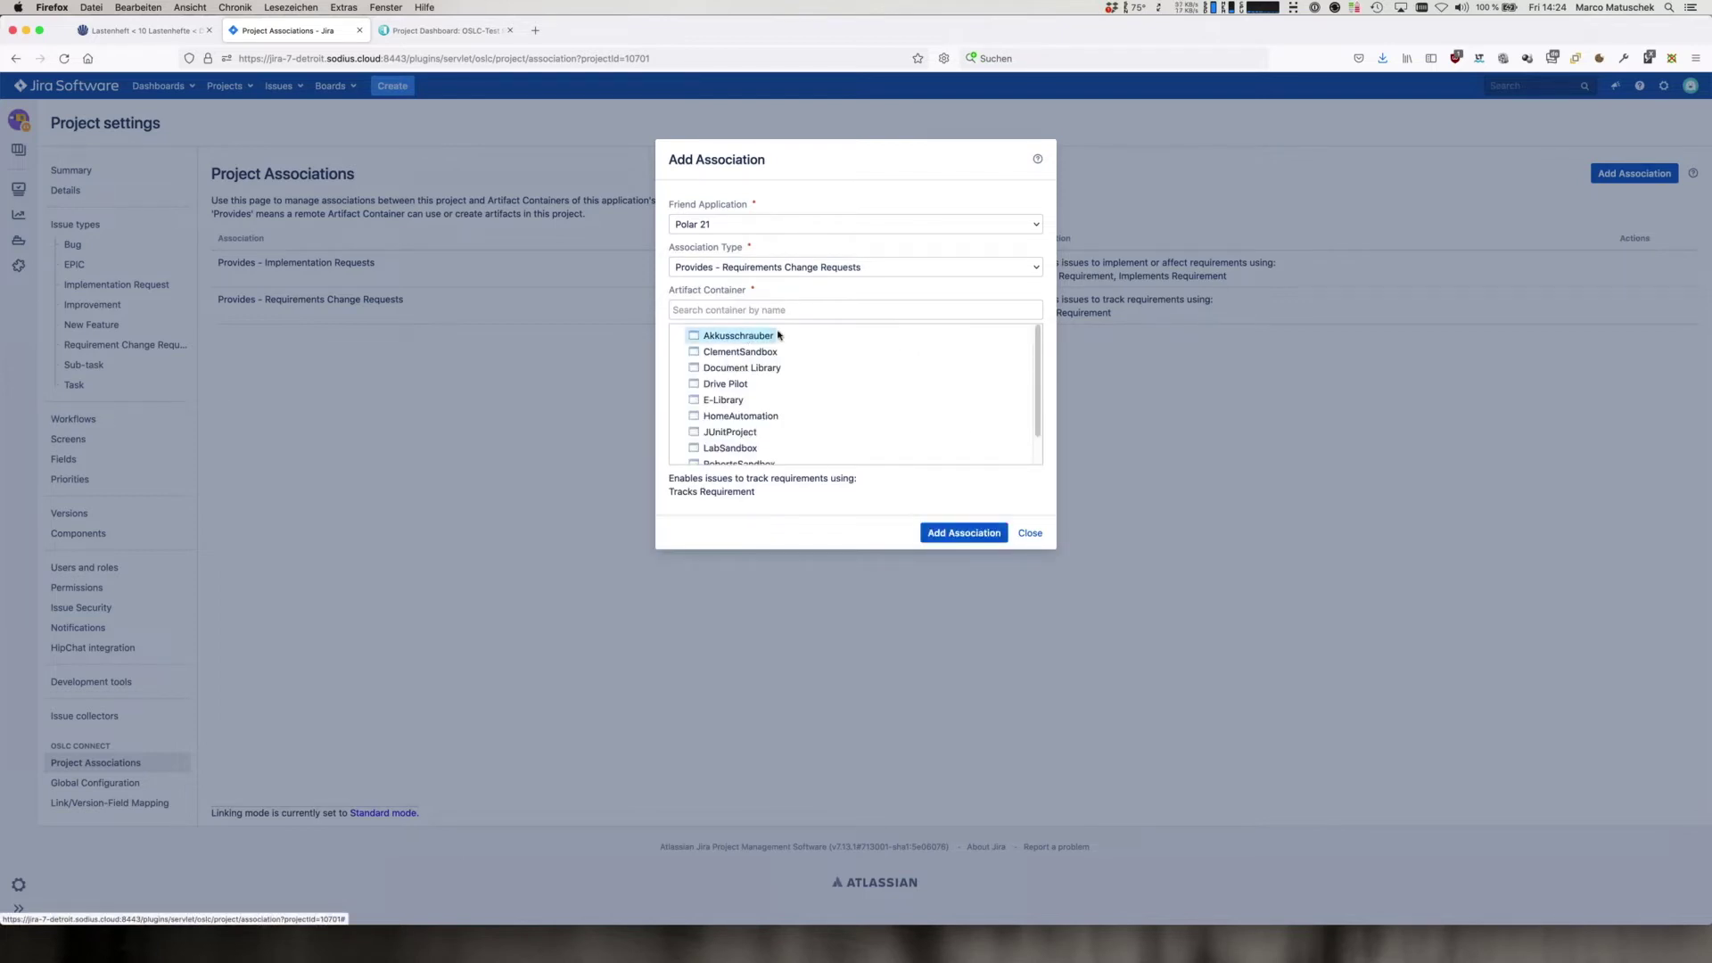
click(971, 532)
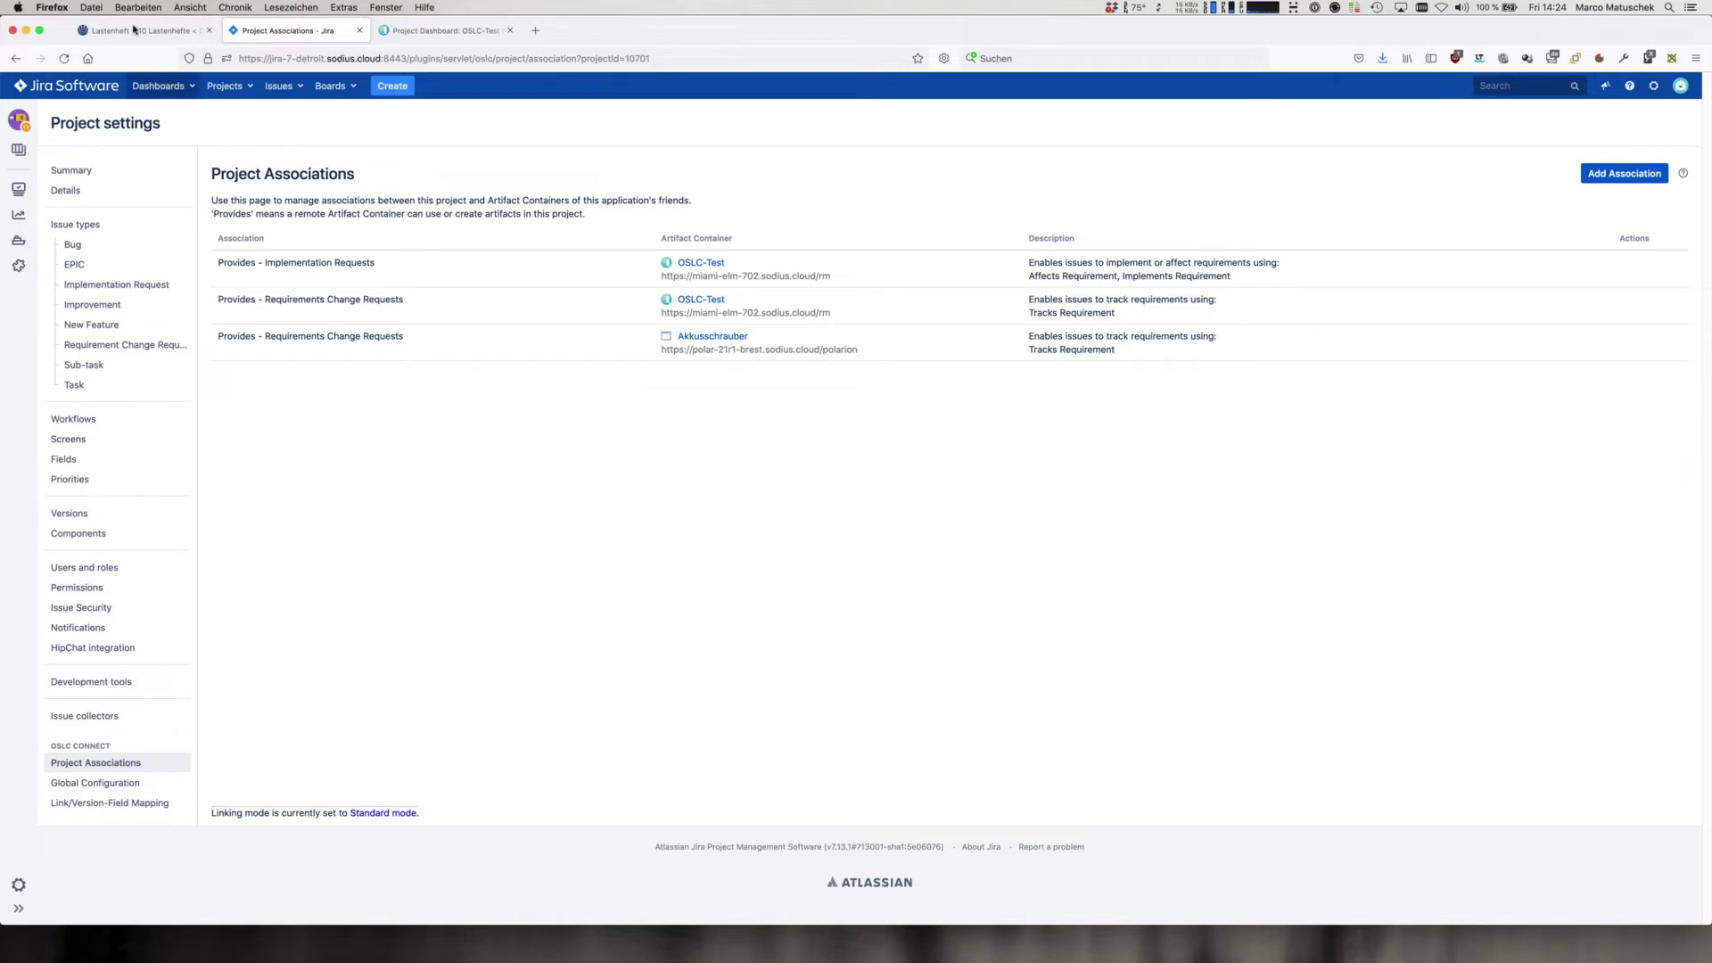
Switch to Polarion, open the project's administration in a new browser tab, and show its Linked Data Associations
click(133, 30)
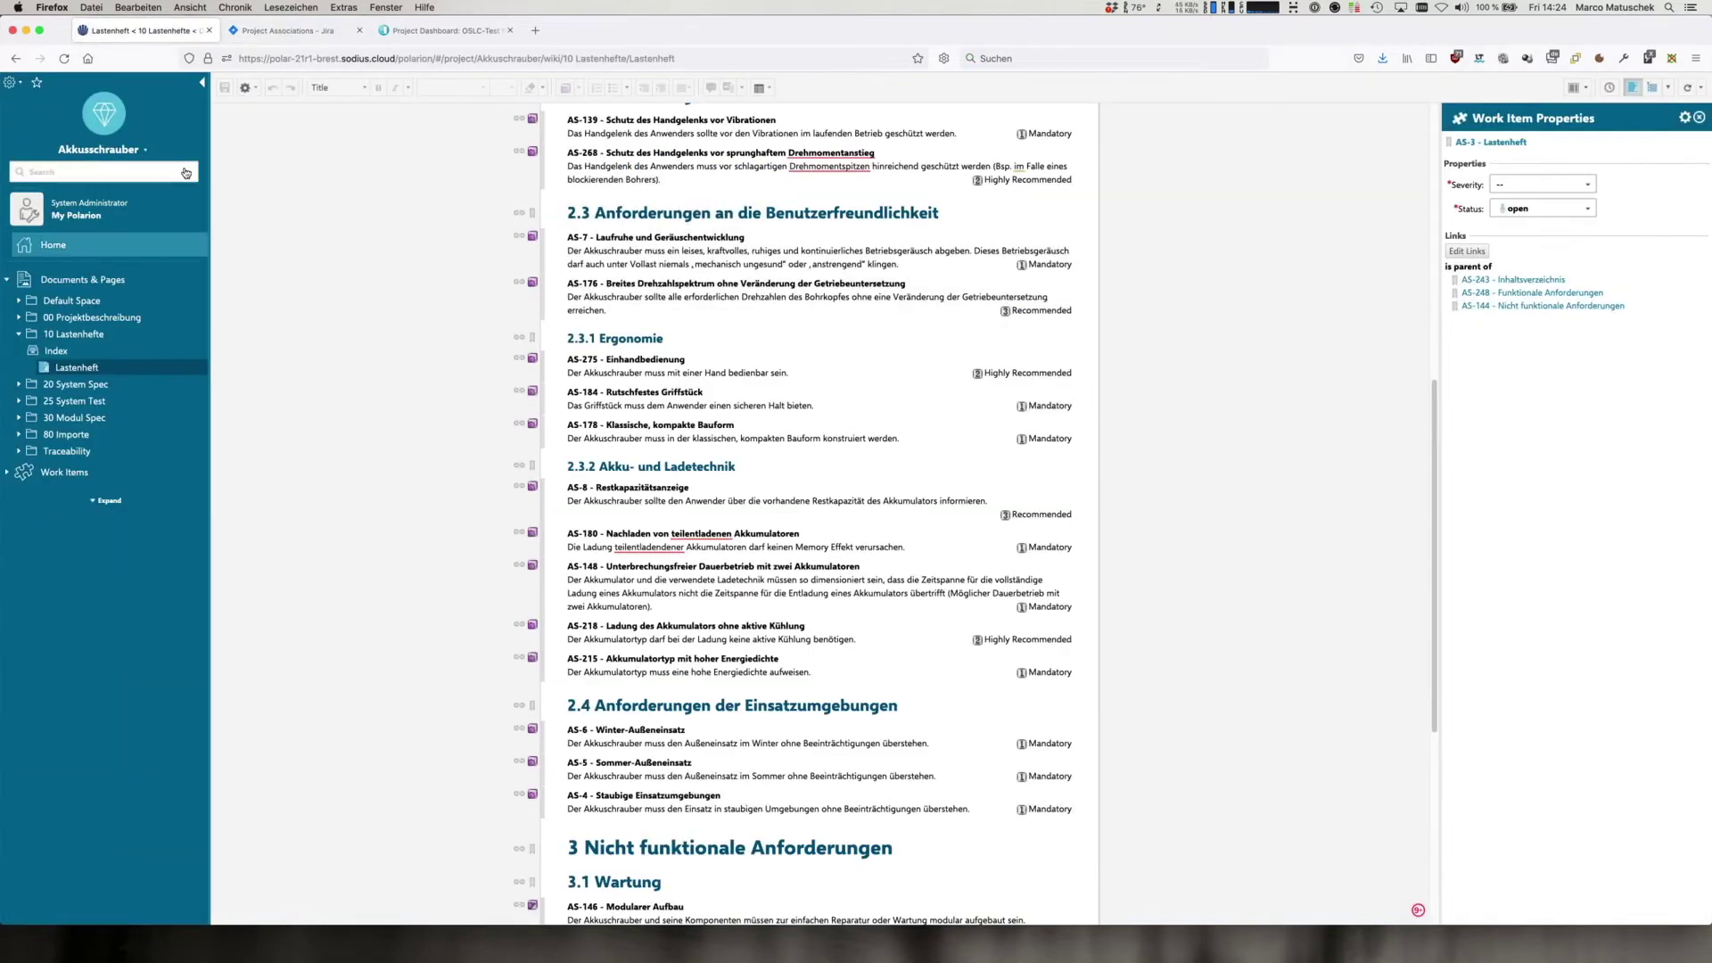
click(14, 85)
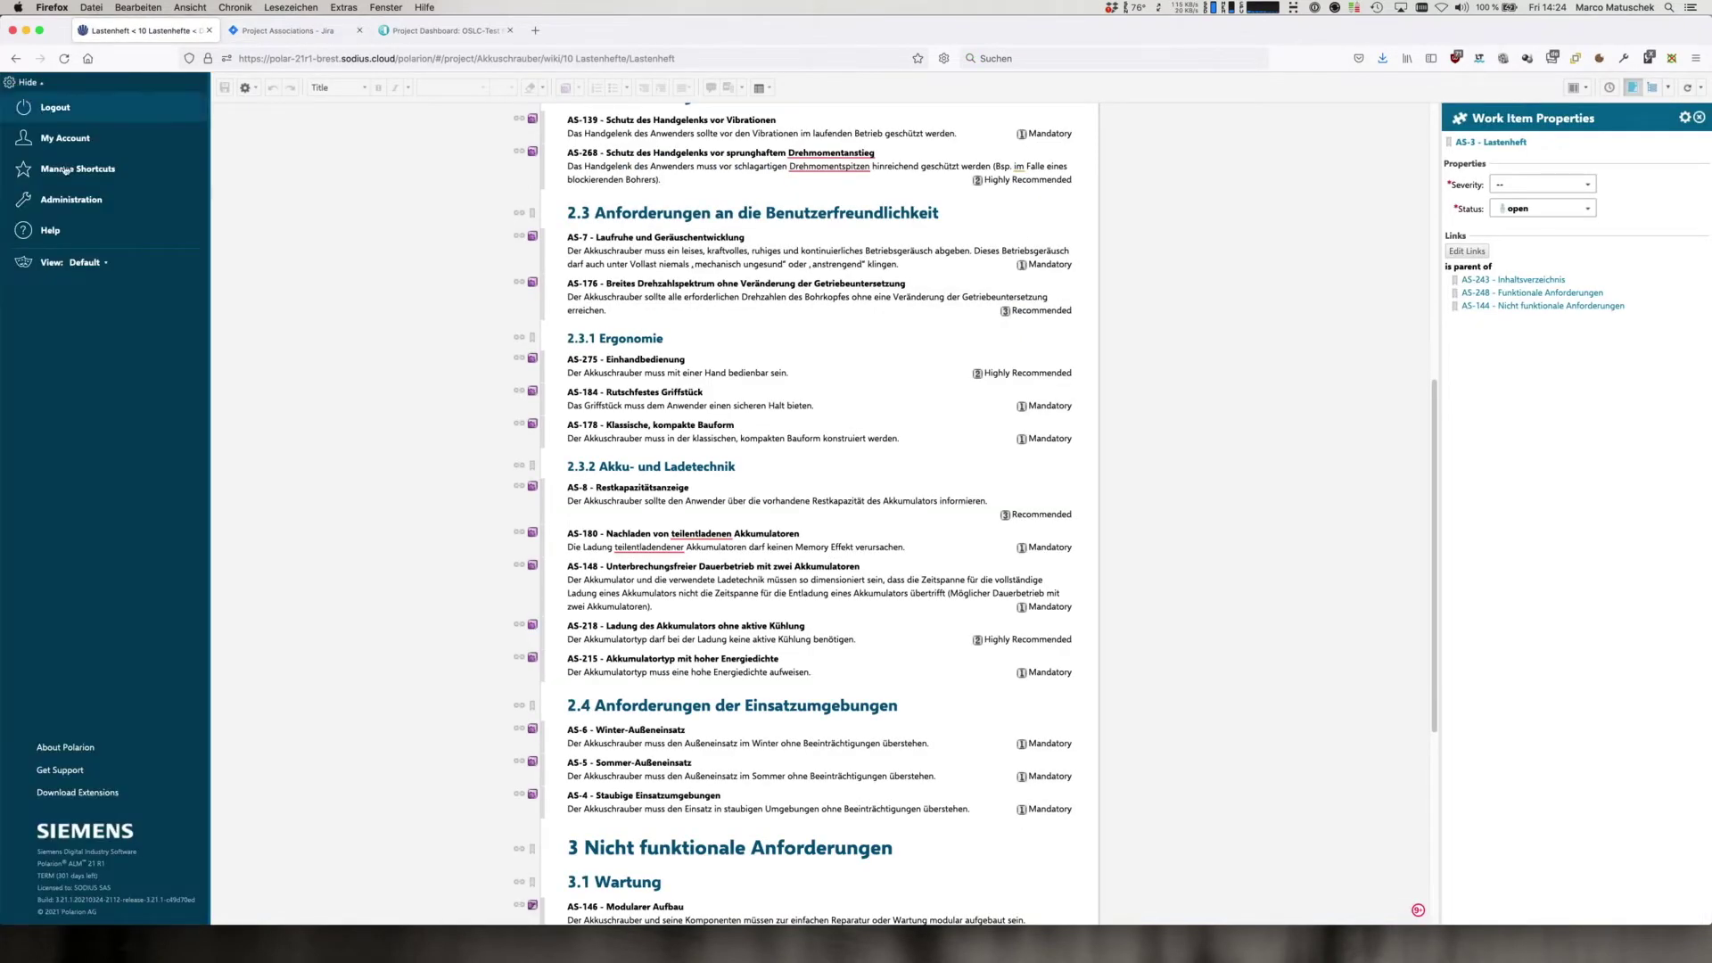
right_click(68, 198)
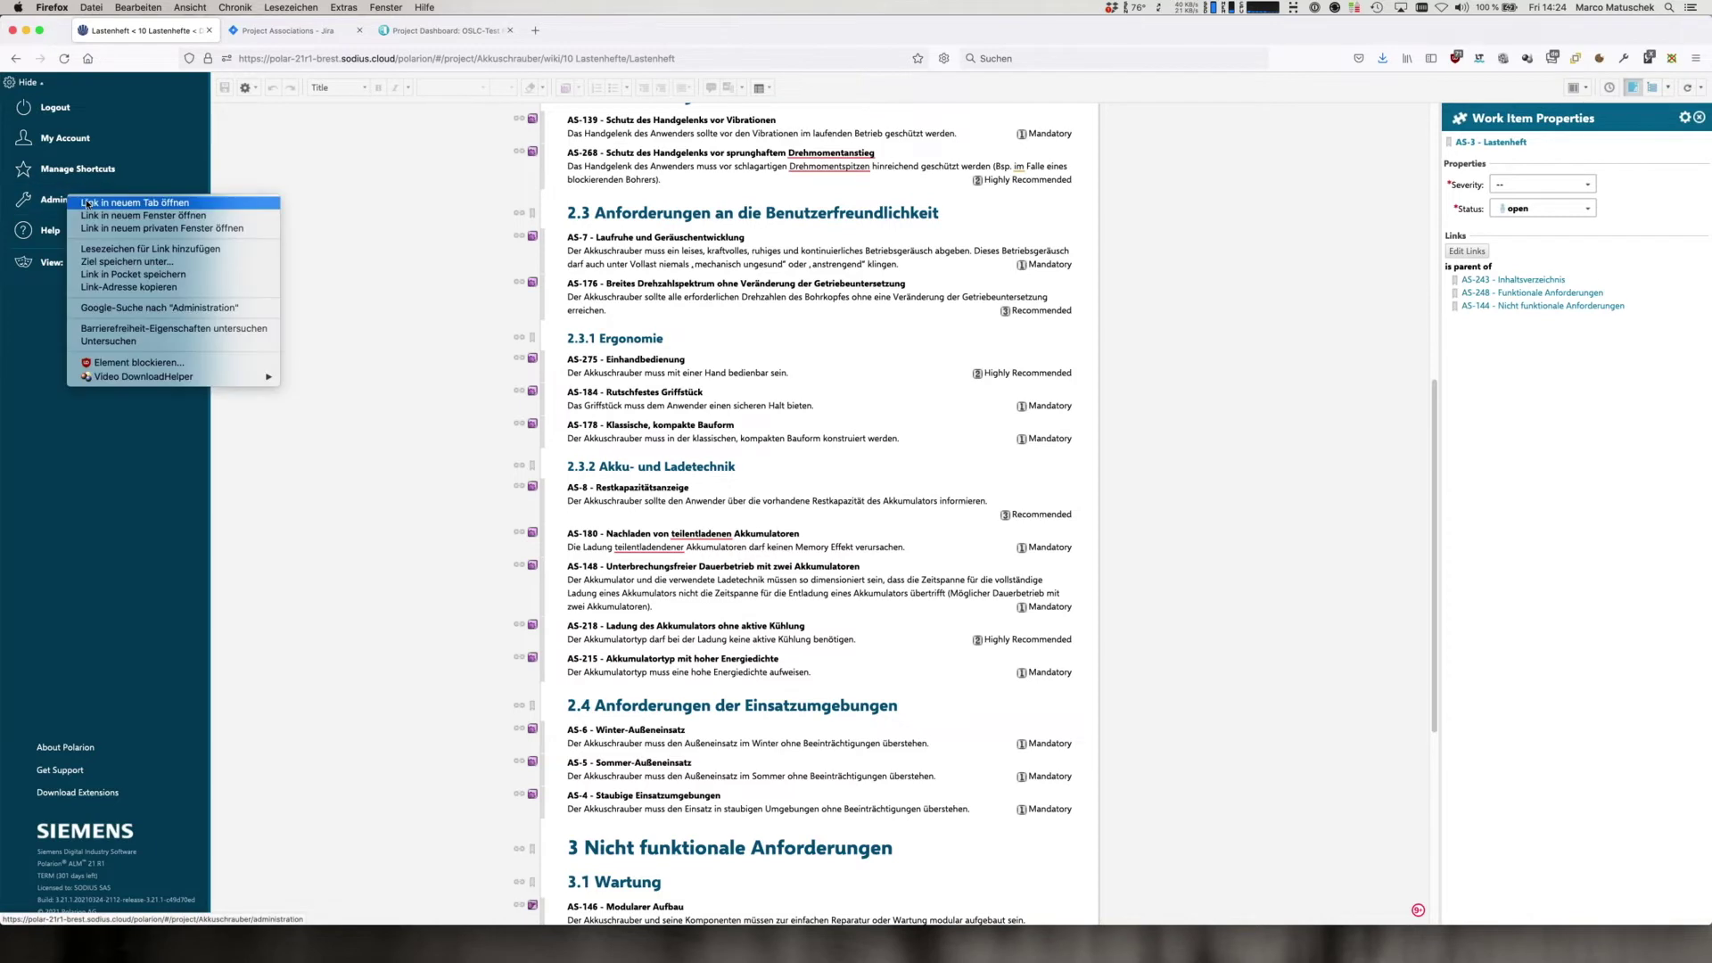
click(88, 202)
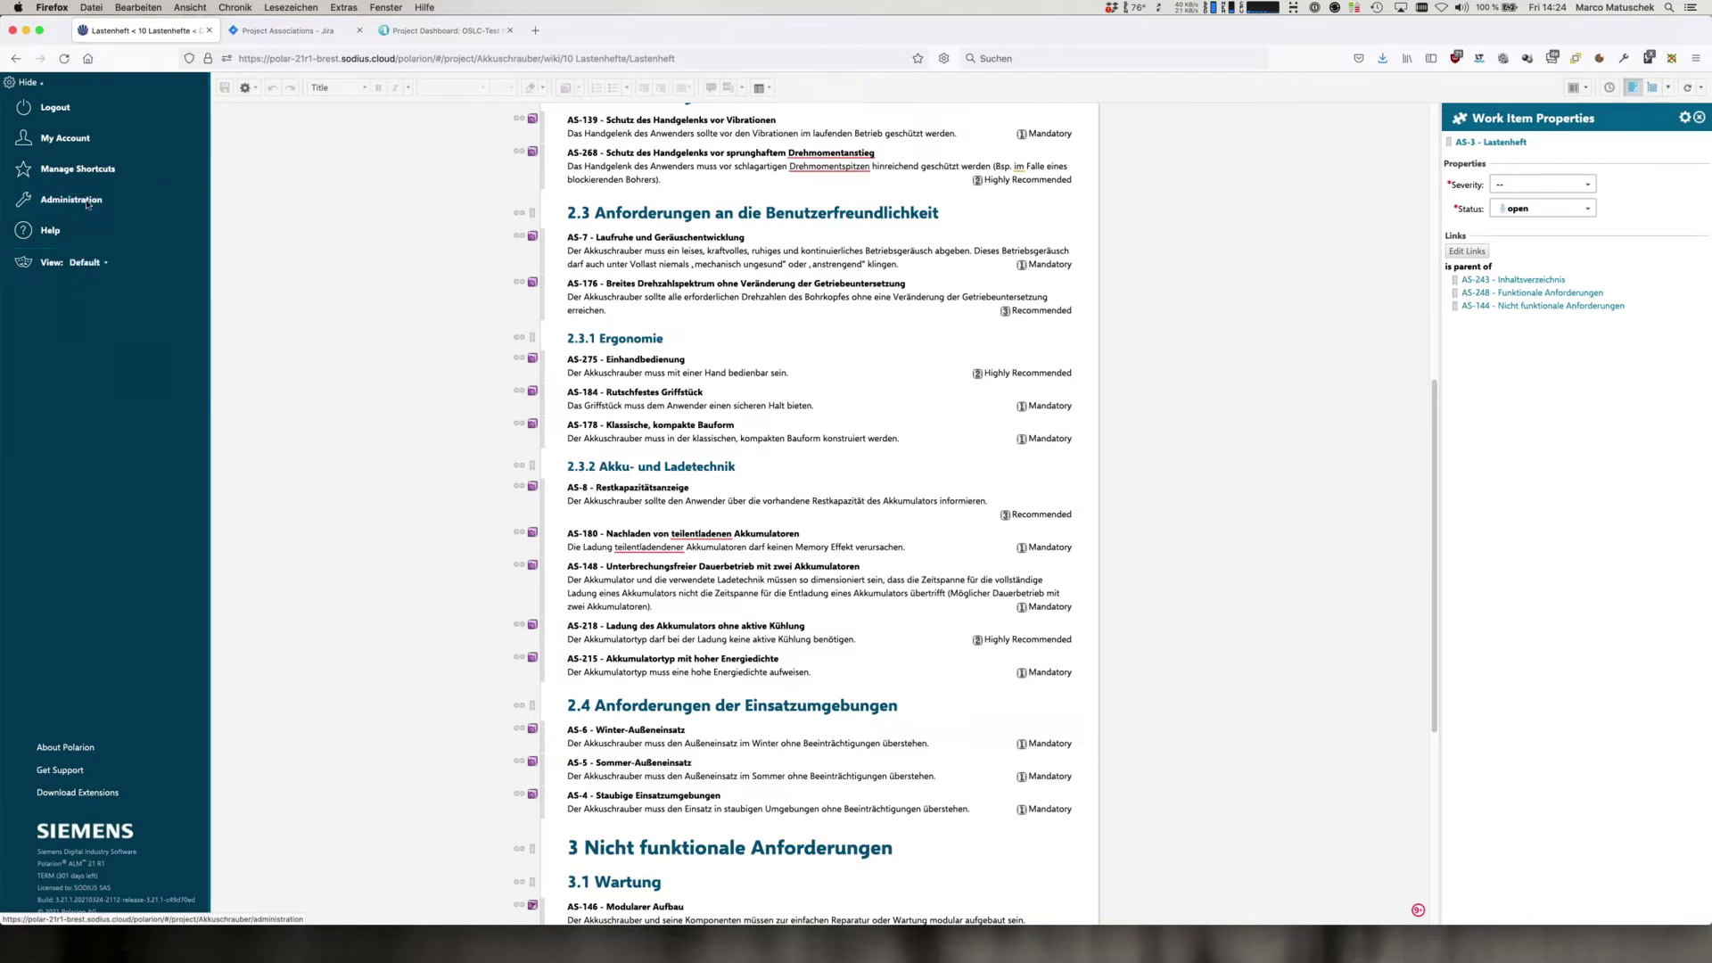
click(29, 83)
mouse_move(313, 36)
mouse_down()
mouse_move(72, 33)
mouse_move(323, 33)
mouse_up()
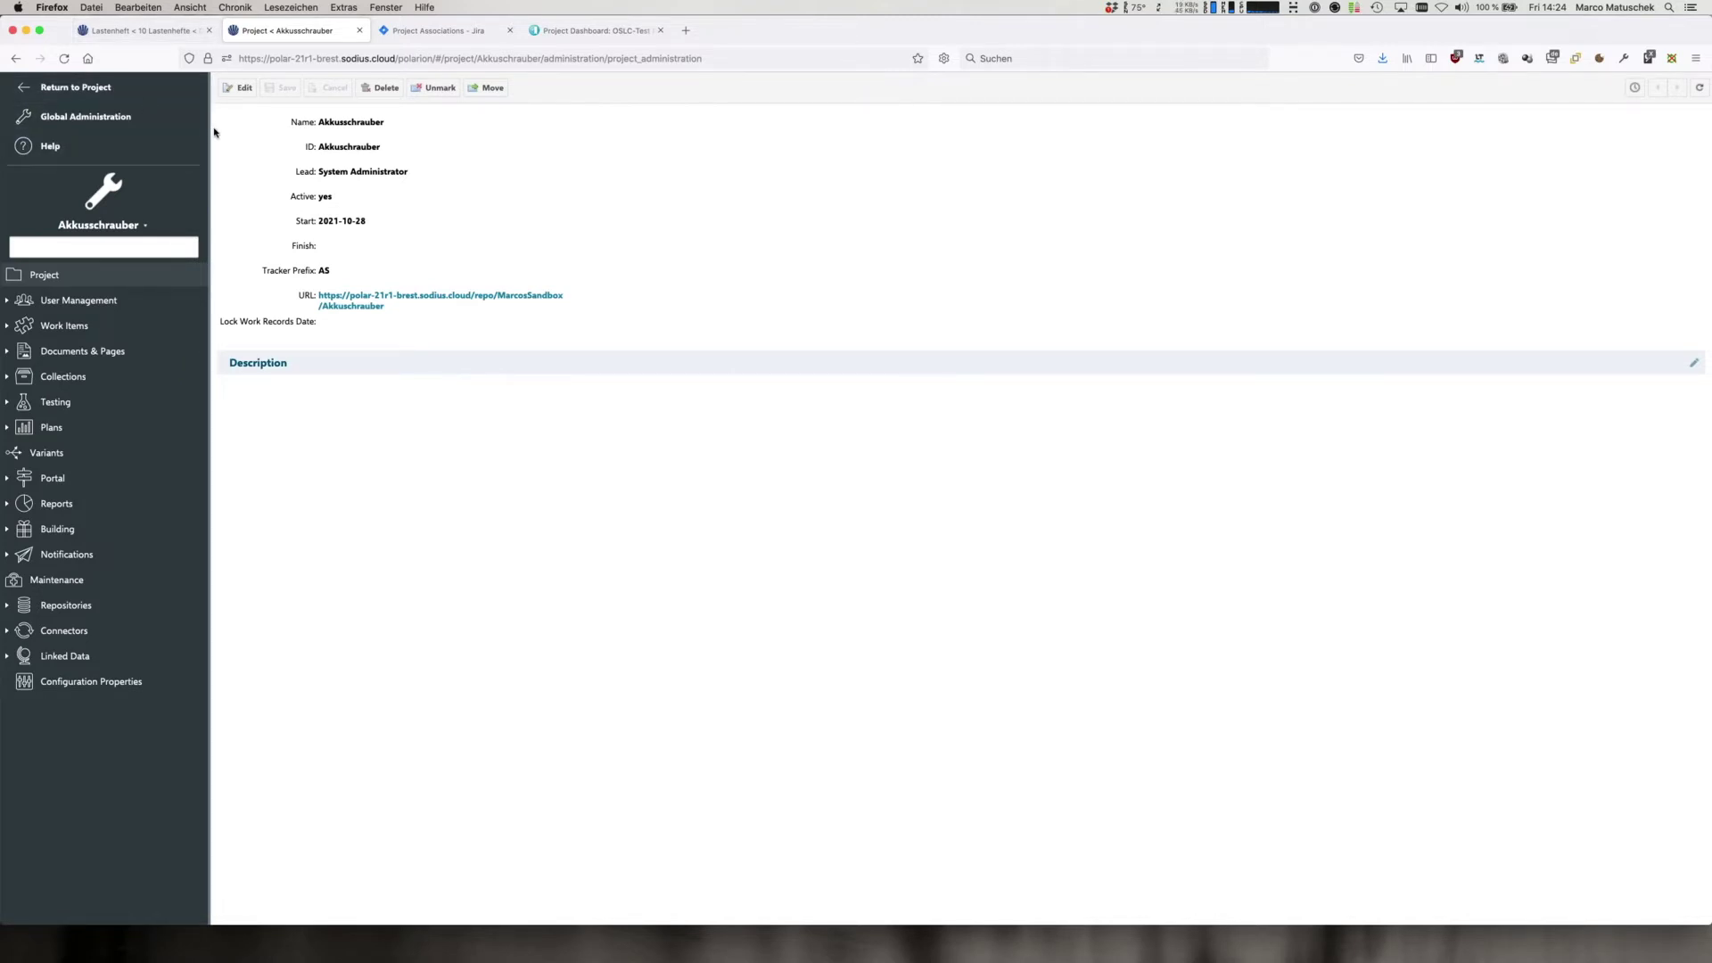
click(7, 657)
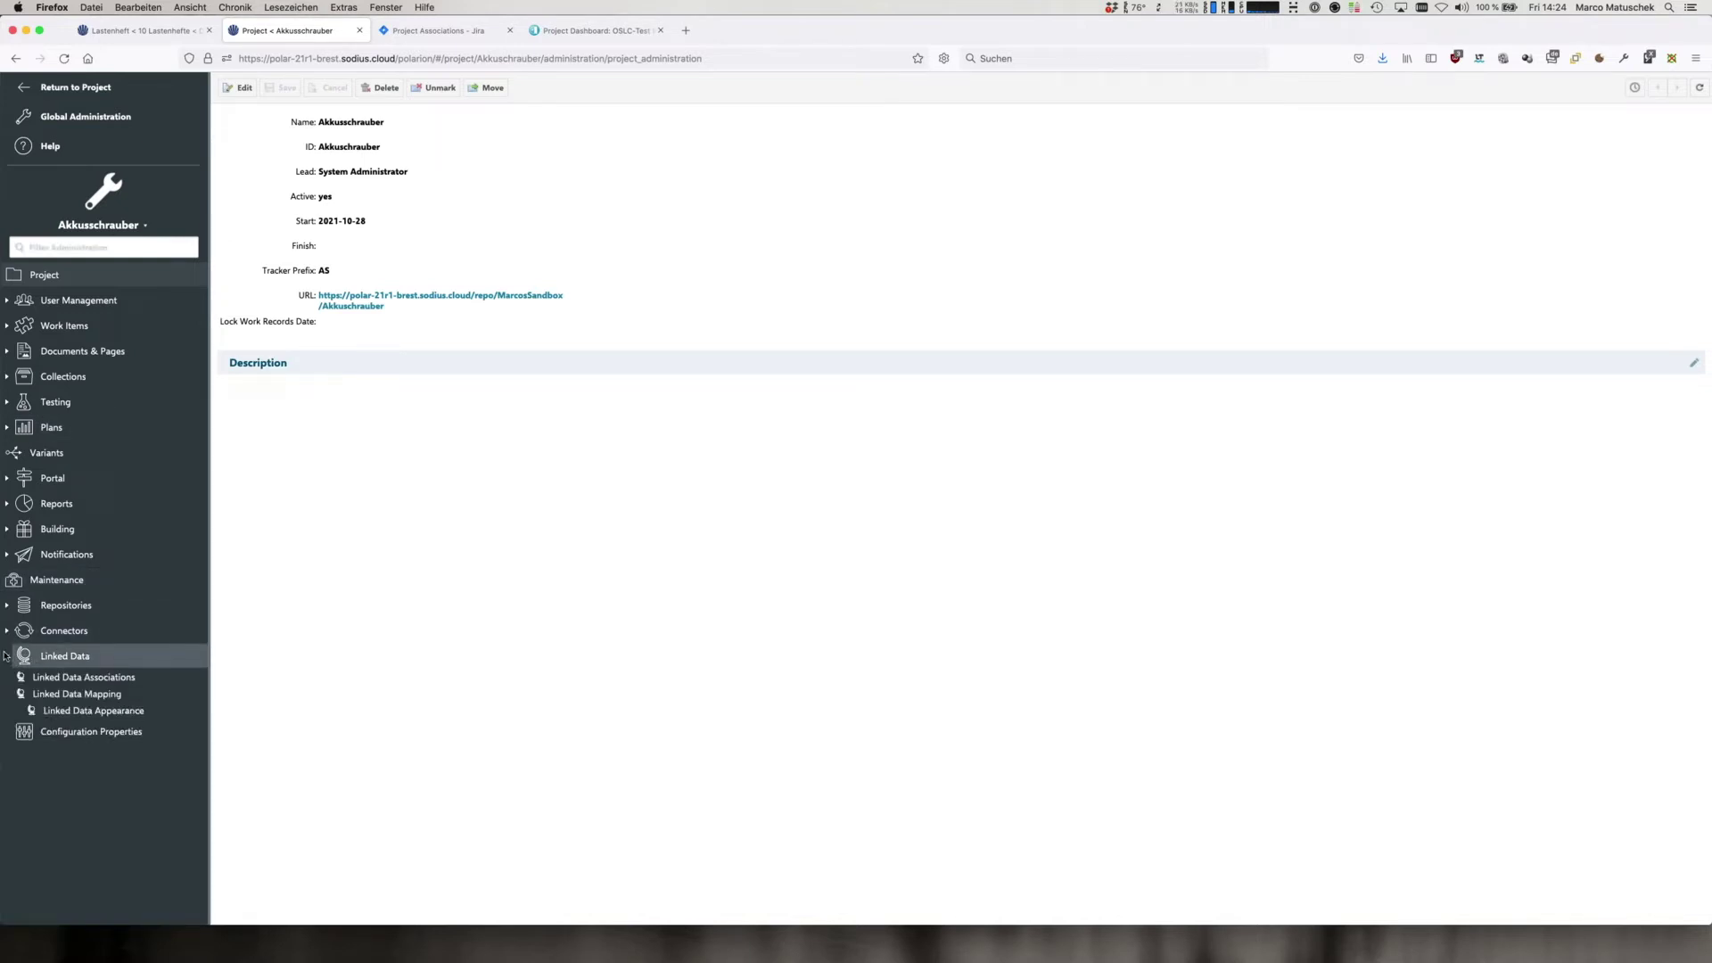
click(122, 682)
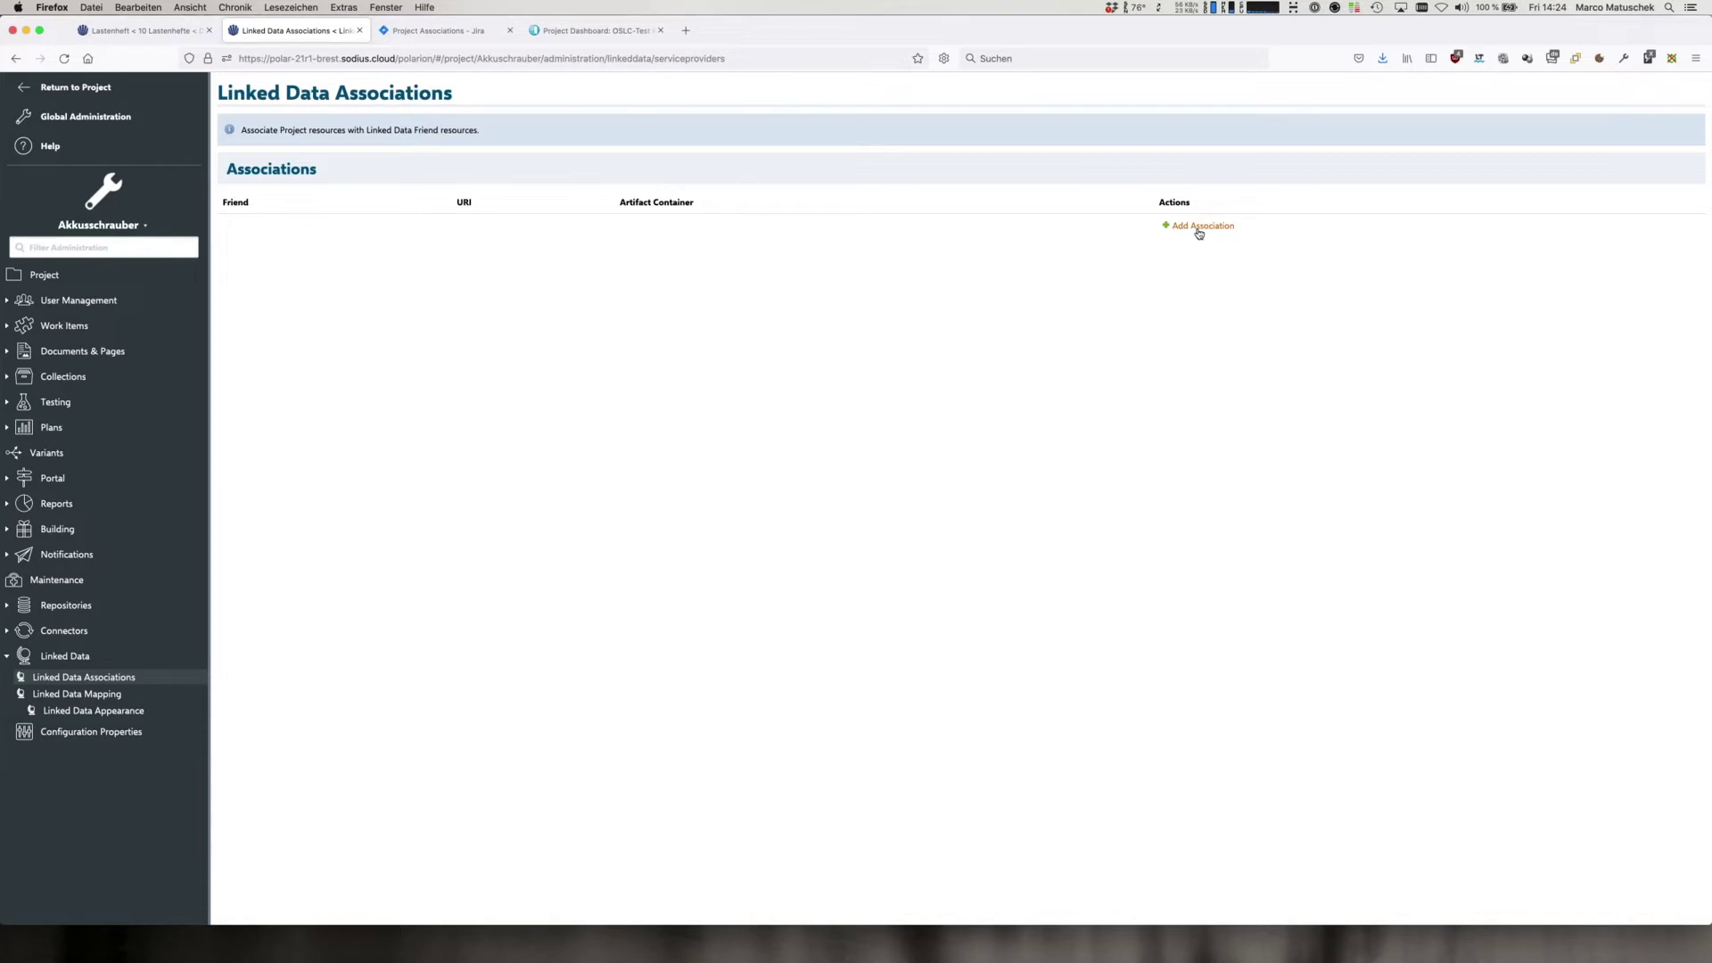
Add a linked data association with friend Jira Detroit and its Akksuchrauber artifact container
click(1200, 226)
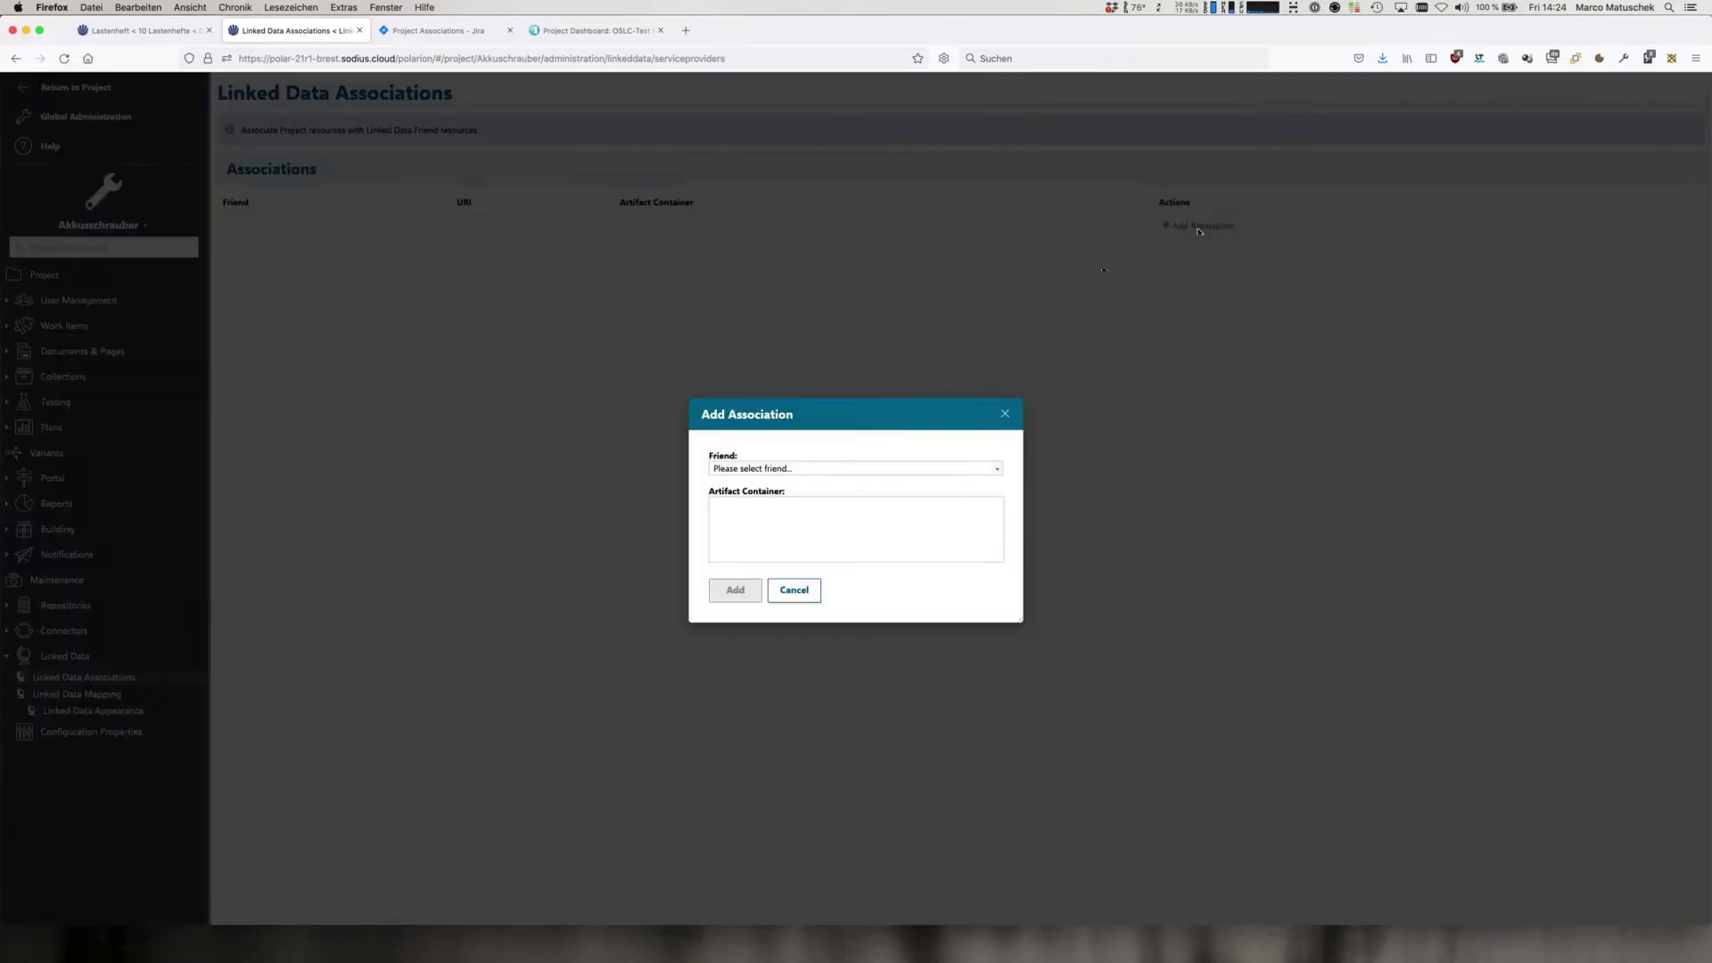
click(998, 473)
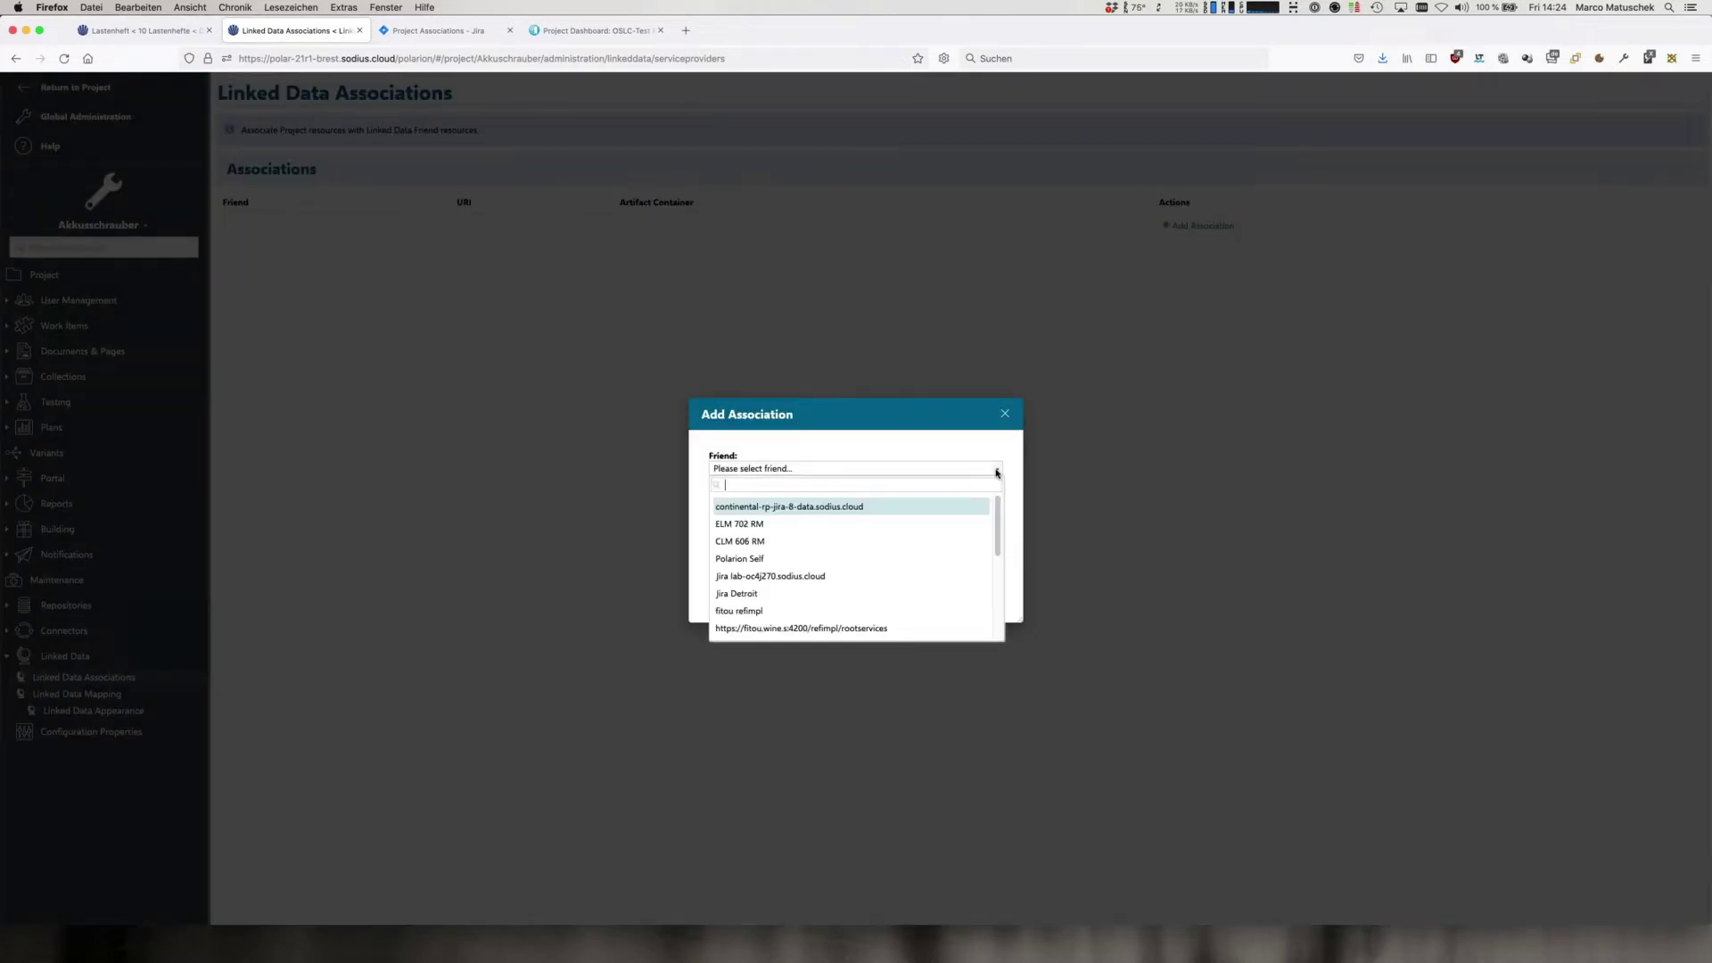
click(841, 596)
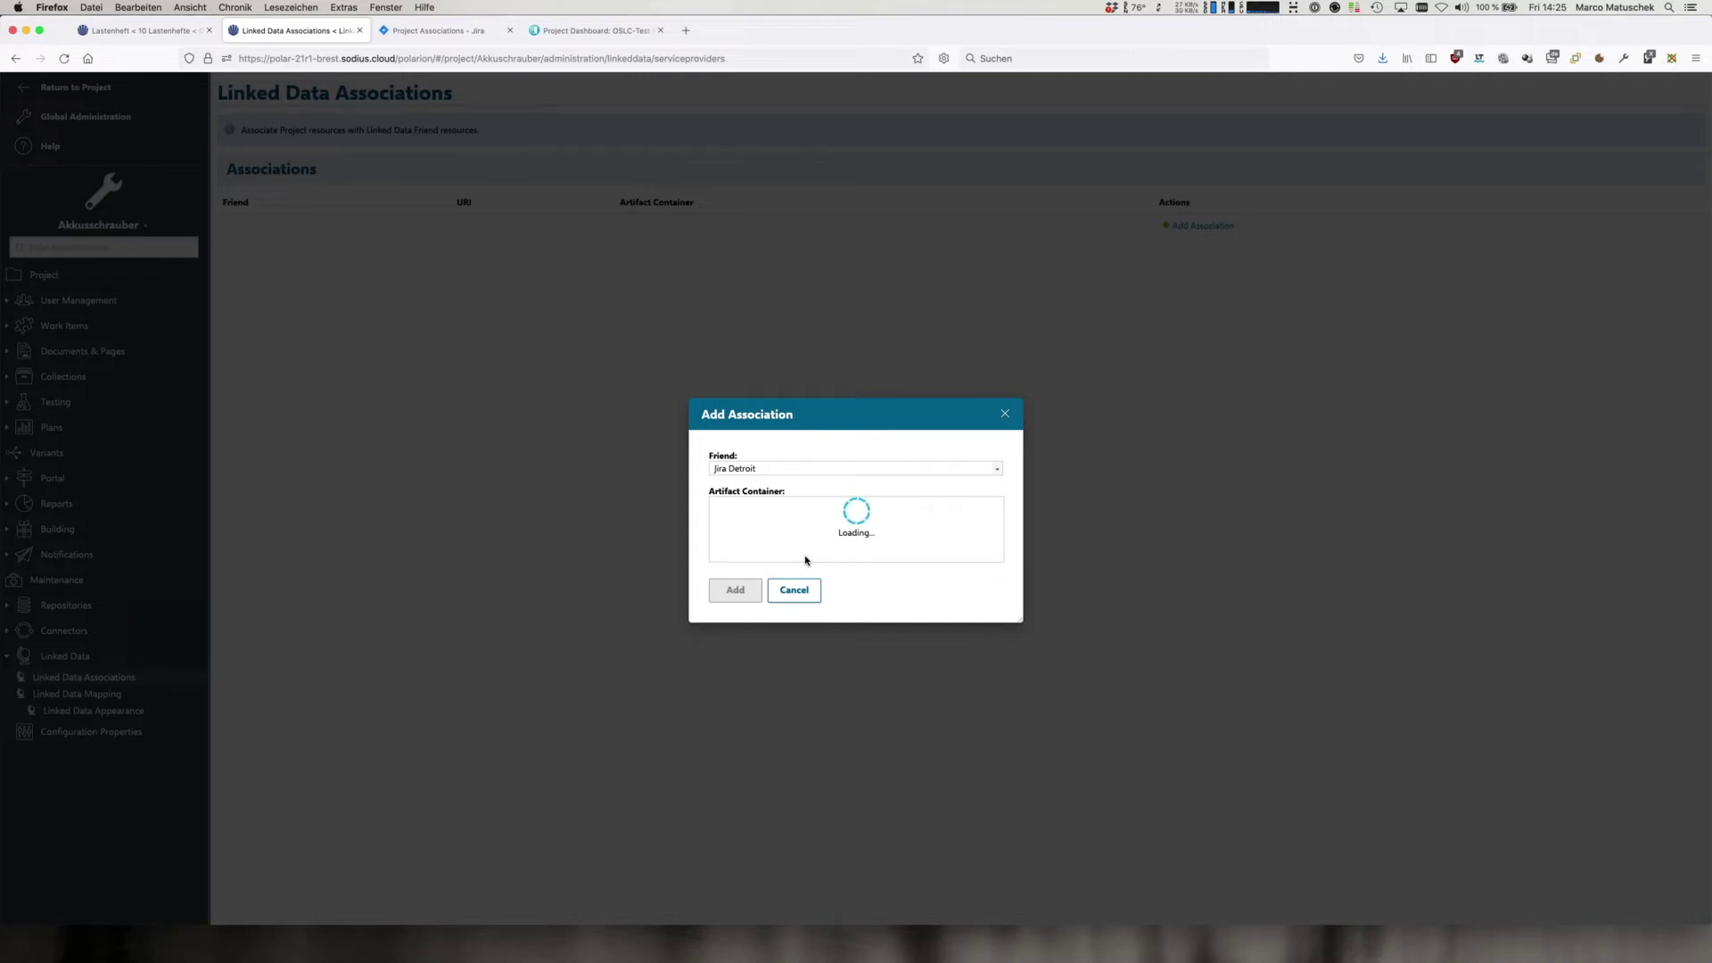
scroll(756, 537, down, 5)
scroll(757, 540, up, 1)
click(741, 530)
click(735, 590)
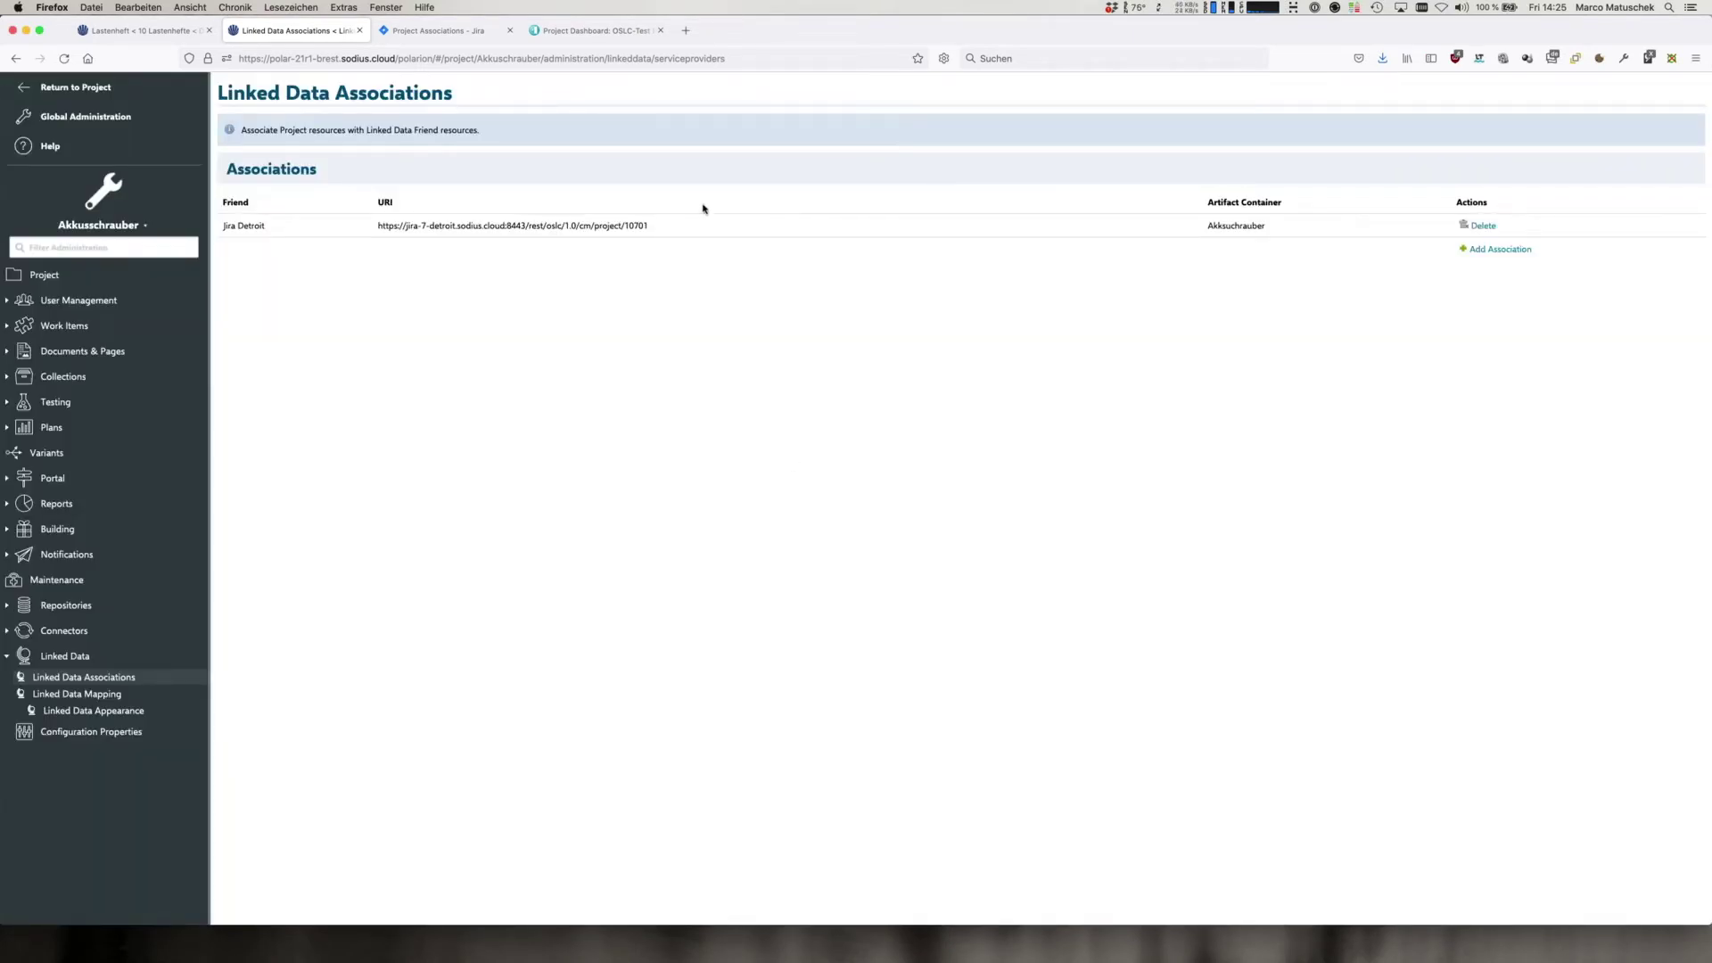
Switch to Jira and start a new issue from the Akksuchrauber project's issue list
click(439, 32)
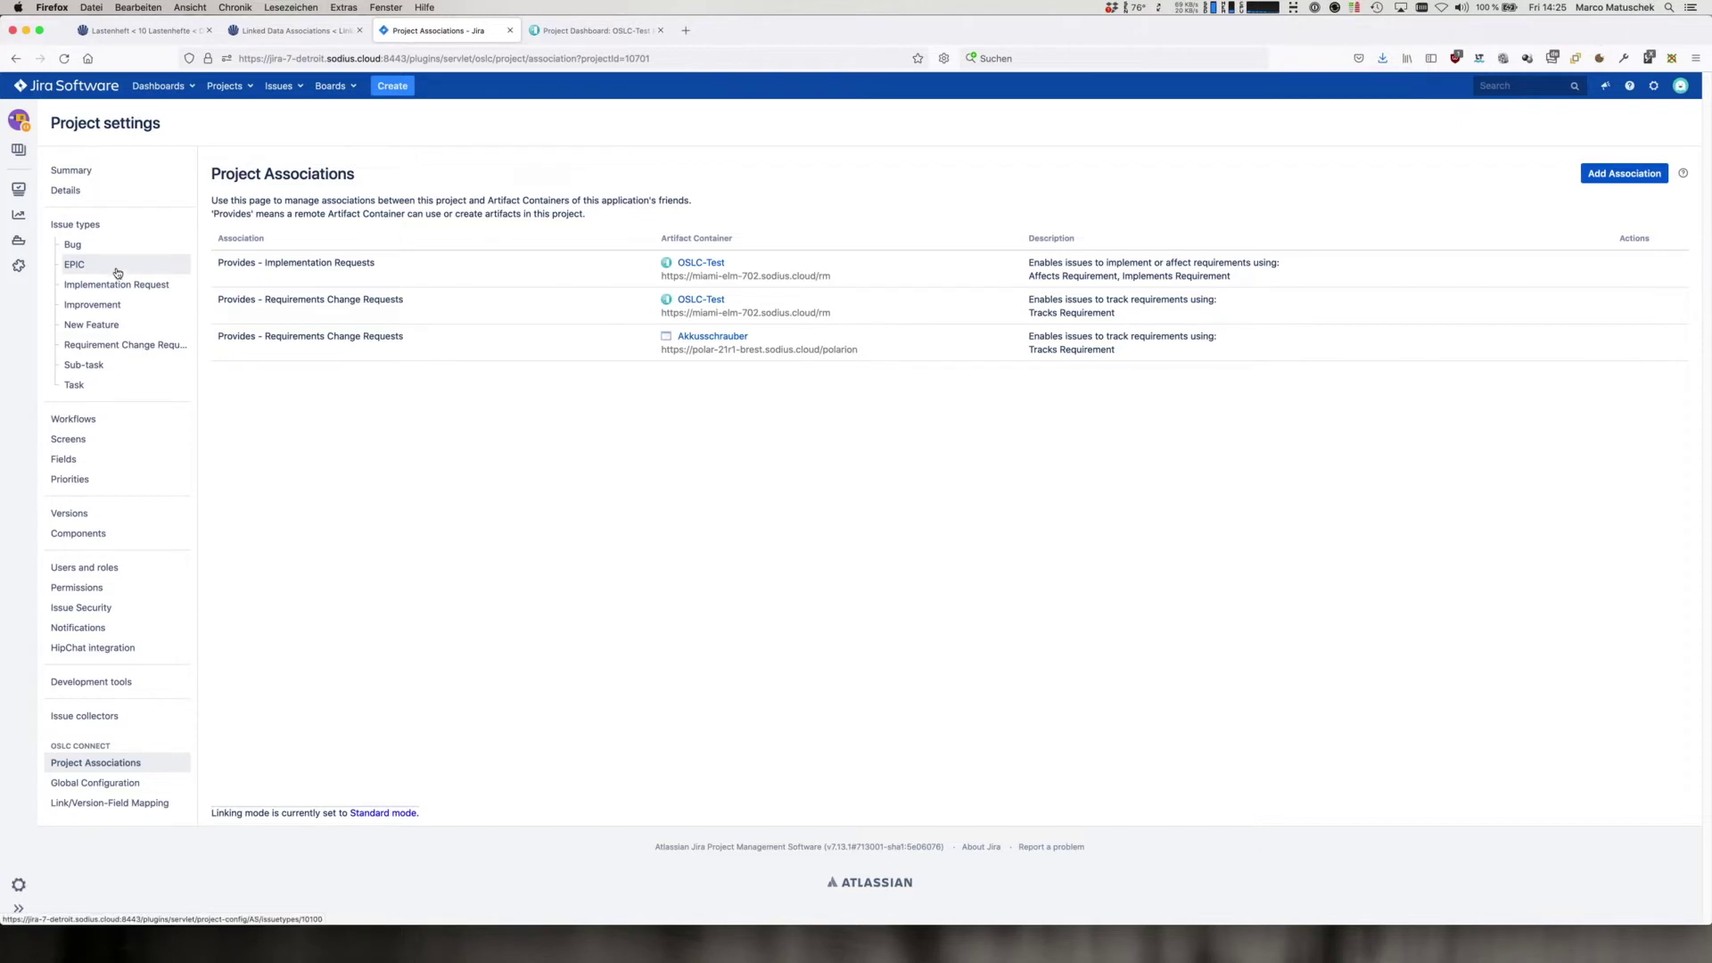
click(18, 189)
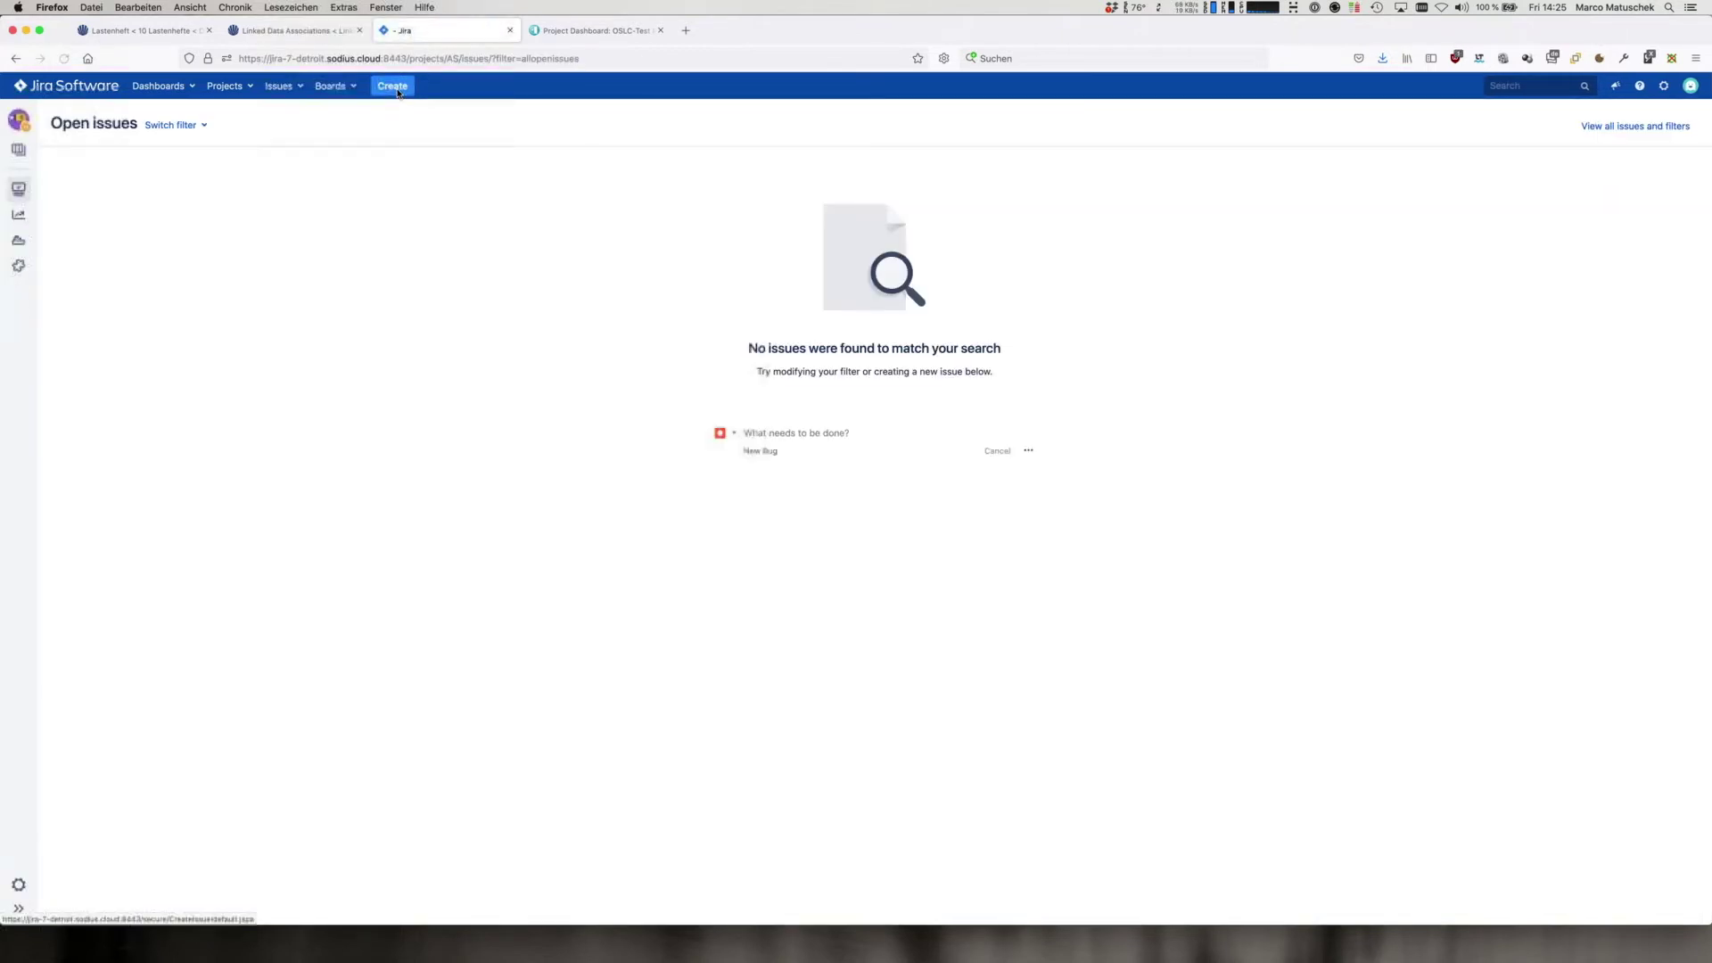
click(392, 85)
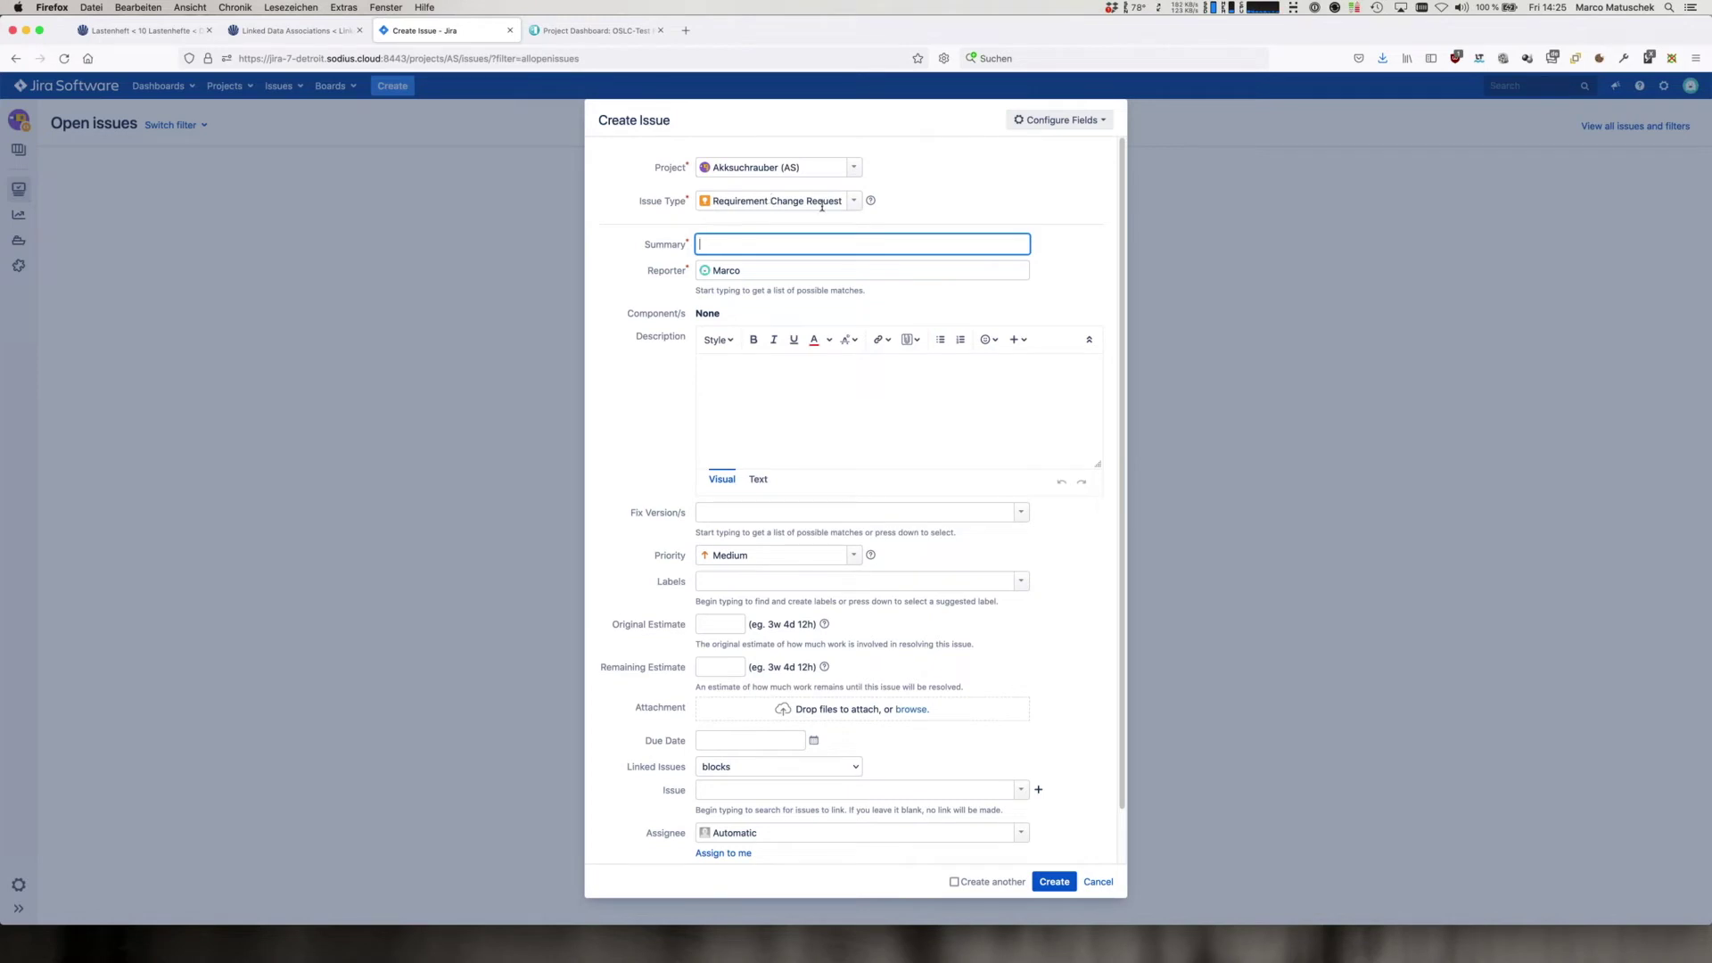
Give the new requirement change request the summary "Zweihand Bedienung"
click(807, 247)
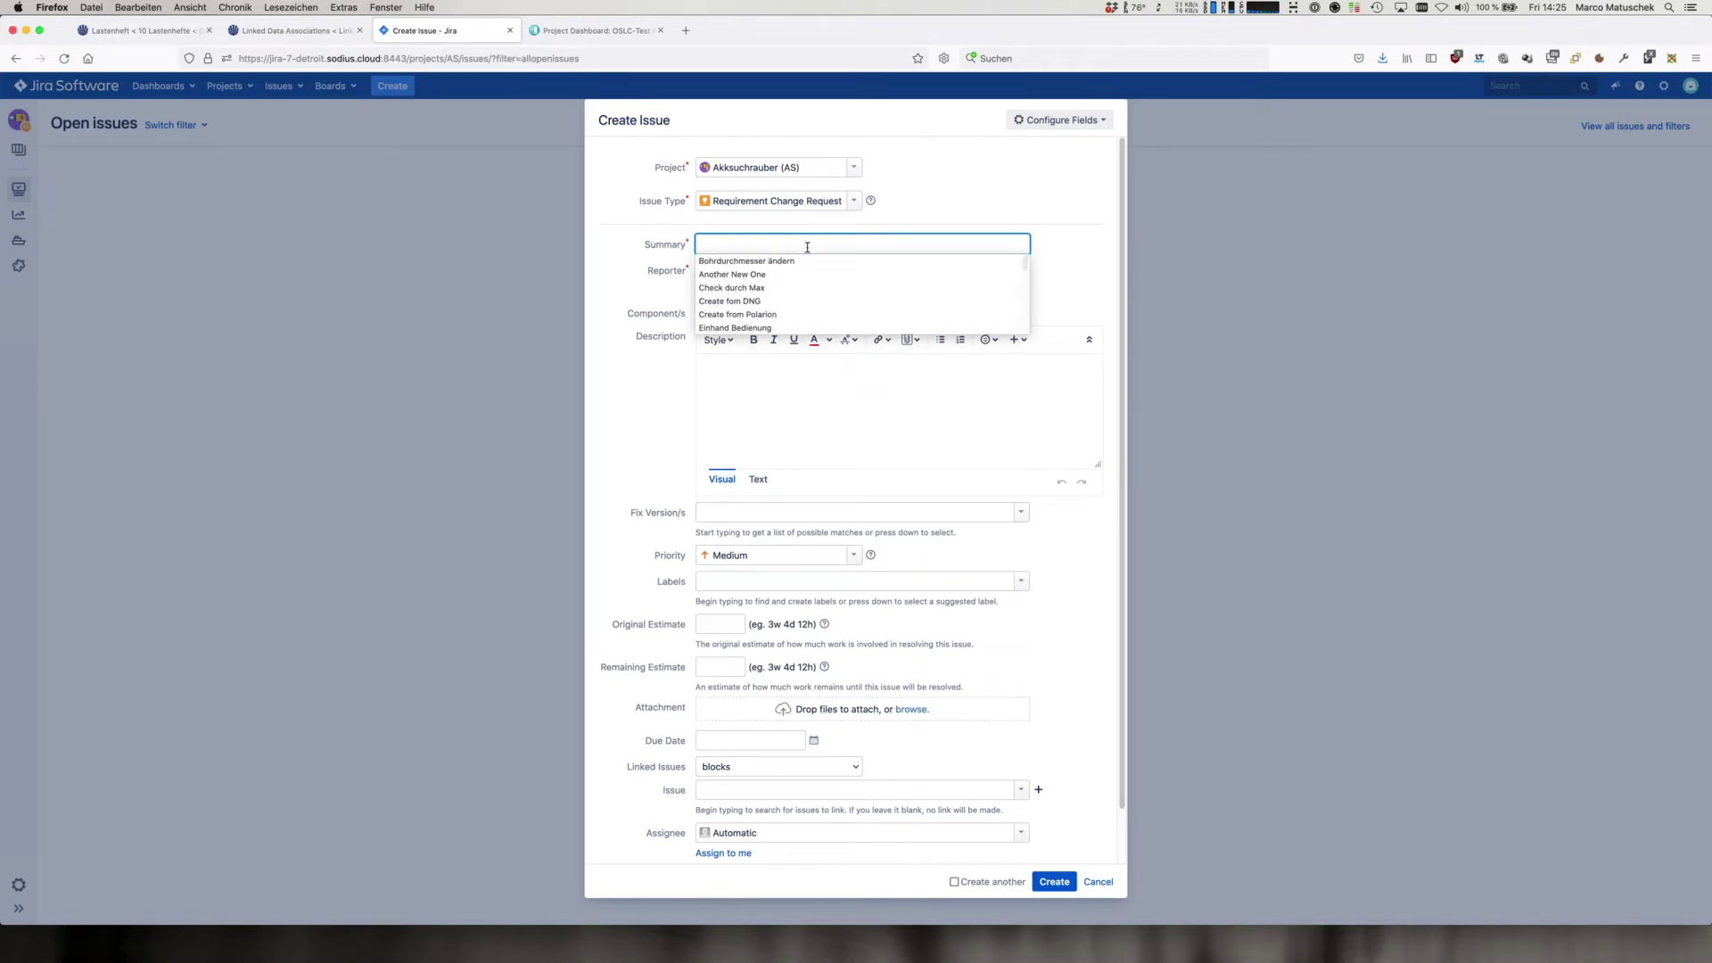
text(Zweihn)
key(BackSpace)
text(and )
text(Bedue)
text(ienung)
Set the issue's description to "Das hohe Drehmoment des Akkuschraubers kann dazu führen, dass sich der Benutzer eine Verletzung des Handgelenkes zuzieht."
click(788, 434)
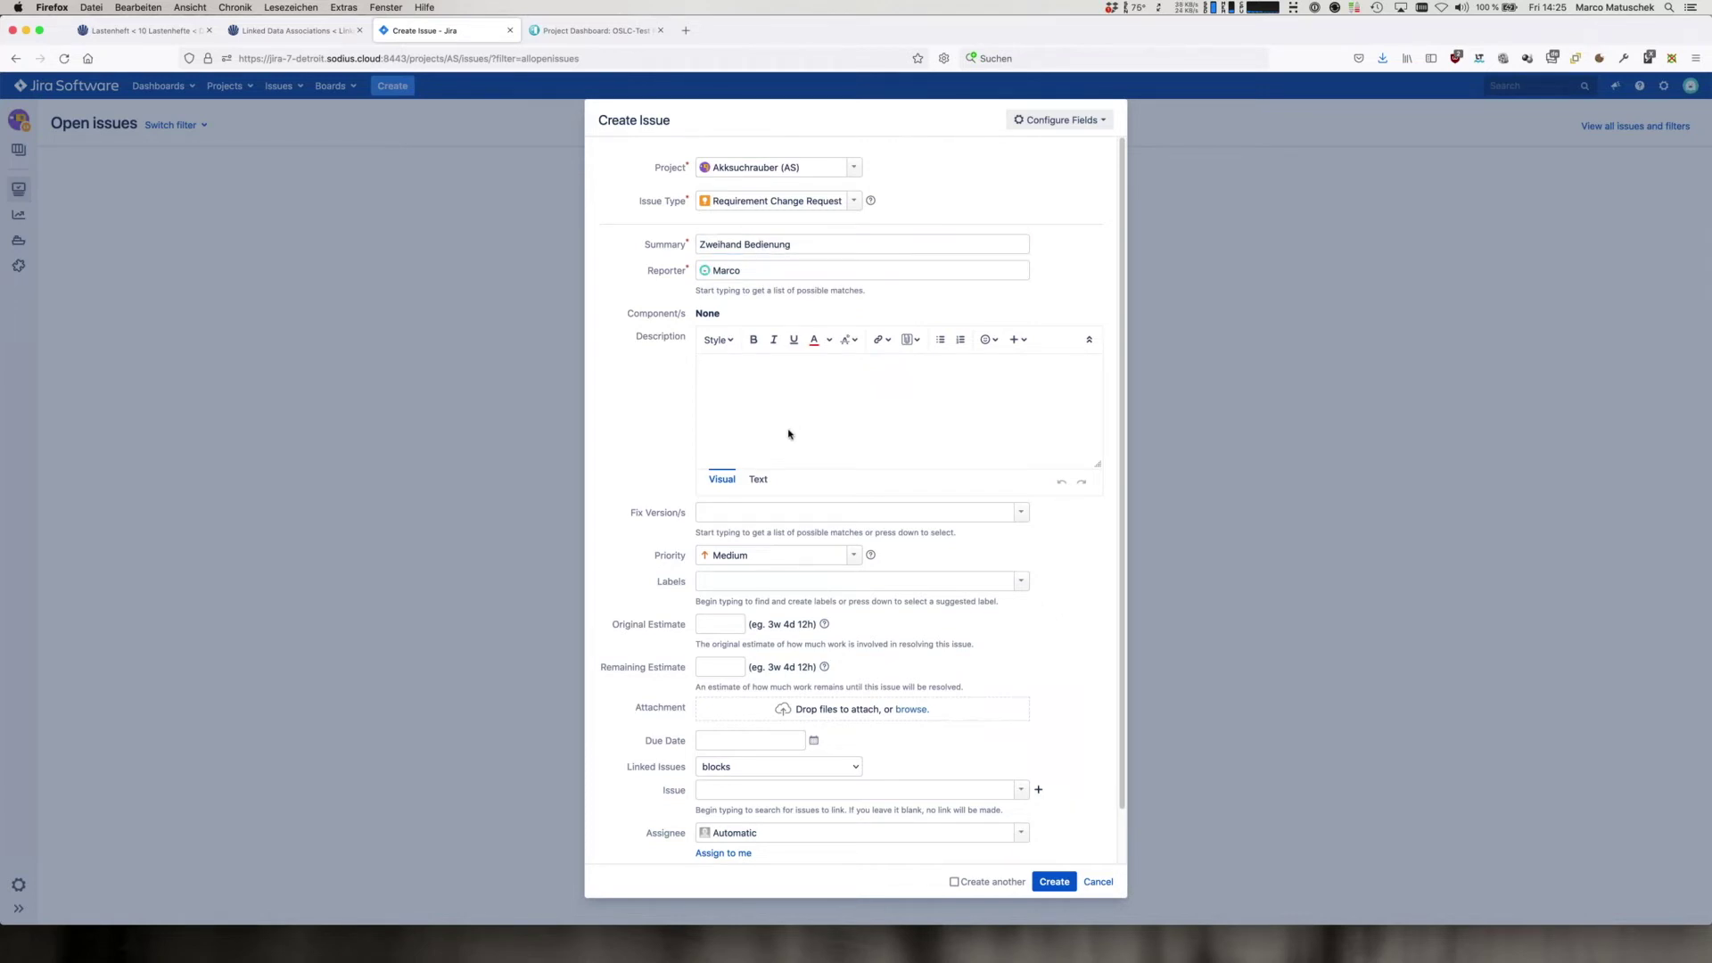
text(Das hohe Drehmoment des Akksuchraubers)
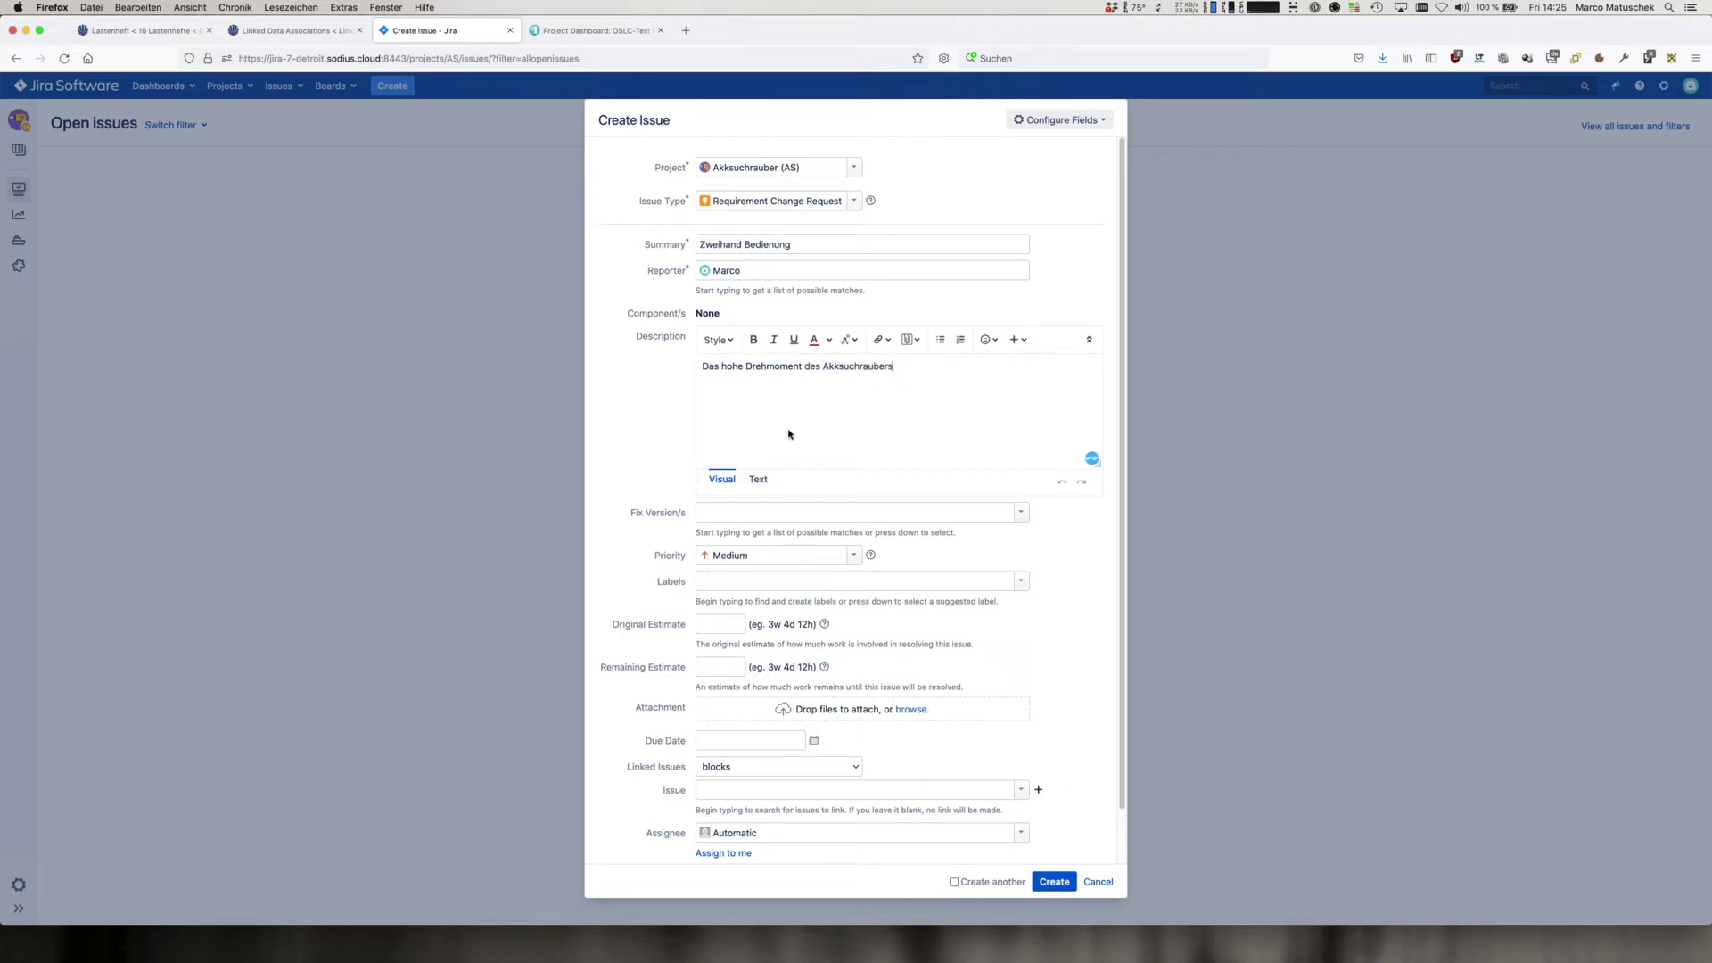
text( kann dazu führen, dass sich der Benutzer)
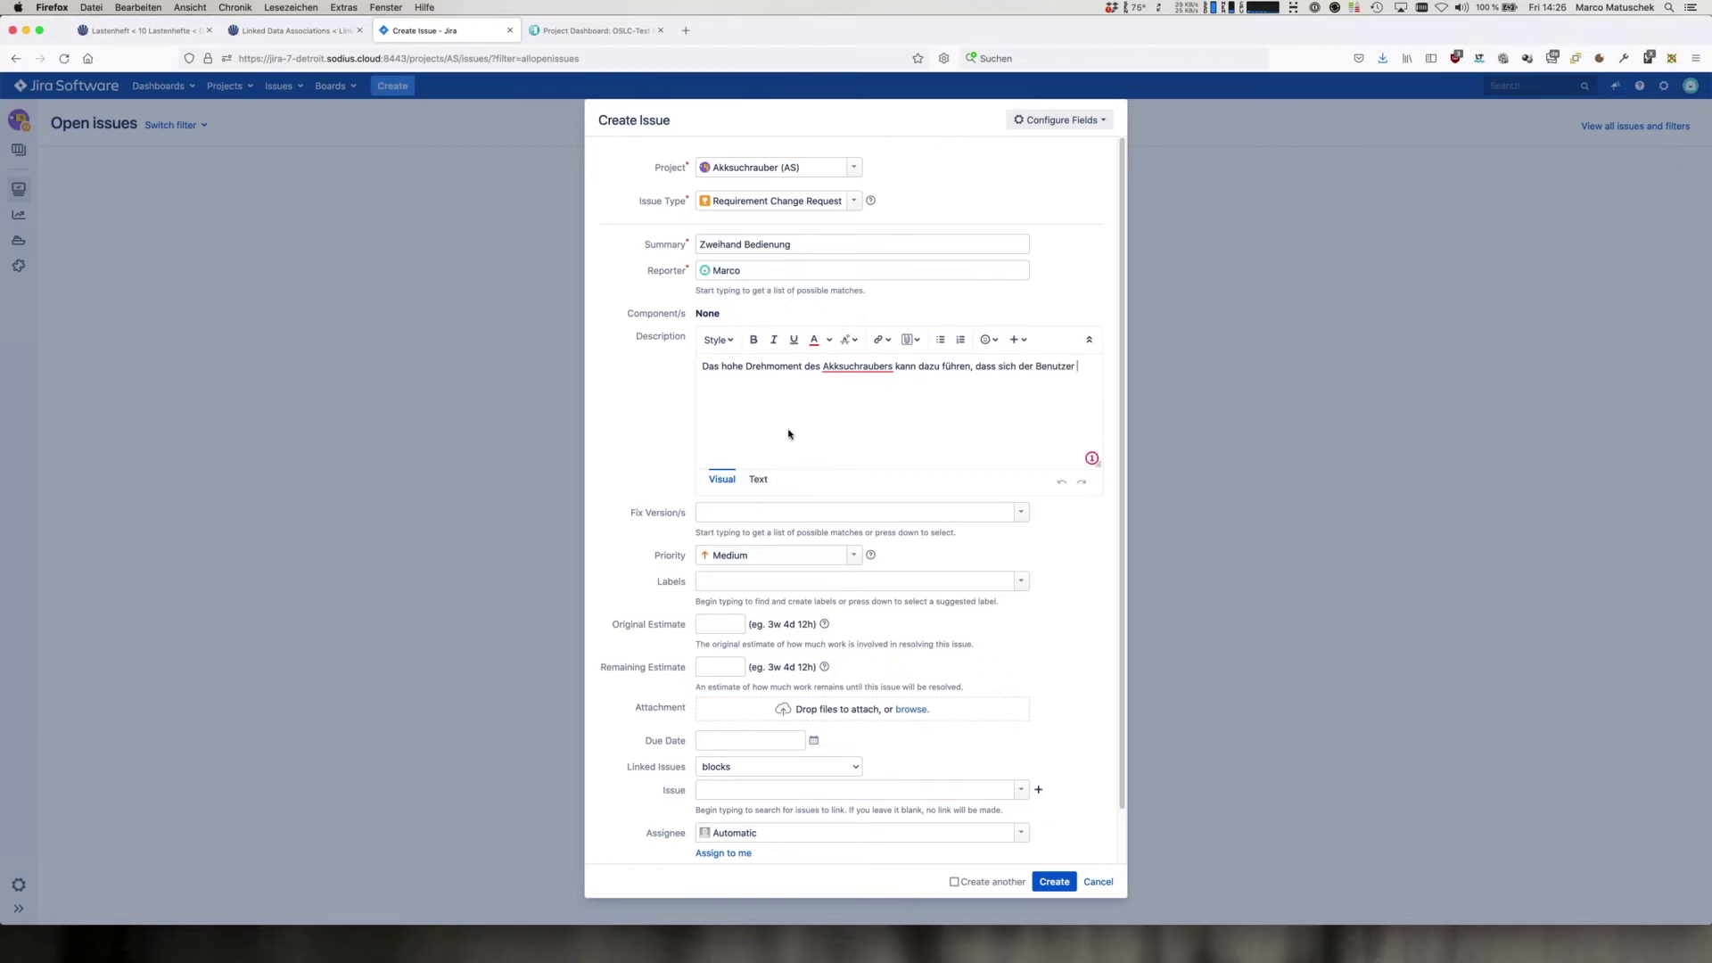
text( eine Verletzung des Handgelenkes zuzieht.)
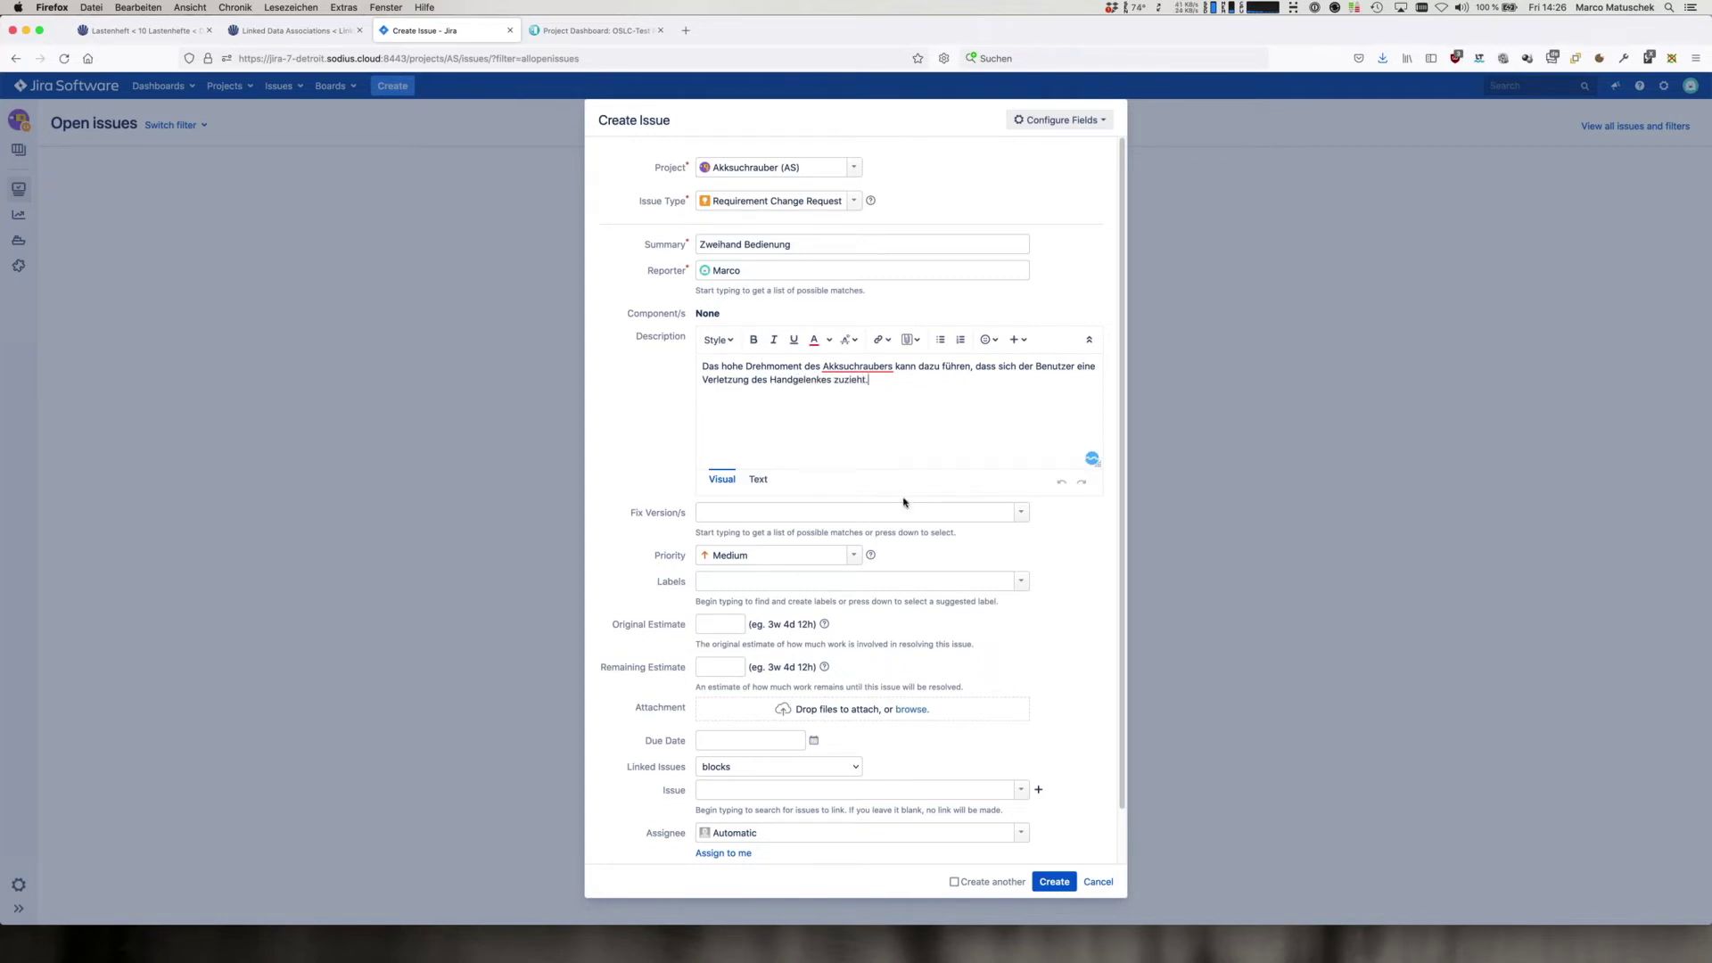
click(881, 368)
click(871, 434)
Assign the fix version Milestone XY, create the issue and open its detail page
click(1021, 513)
click(812, 553)
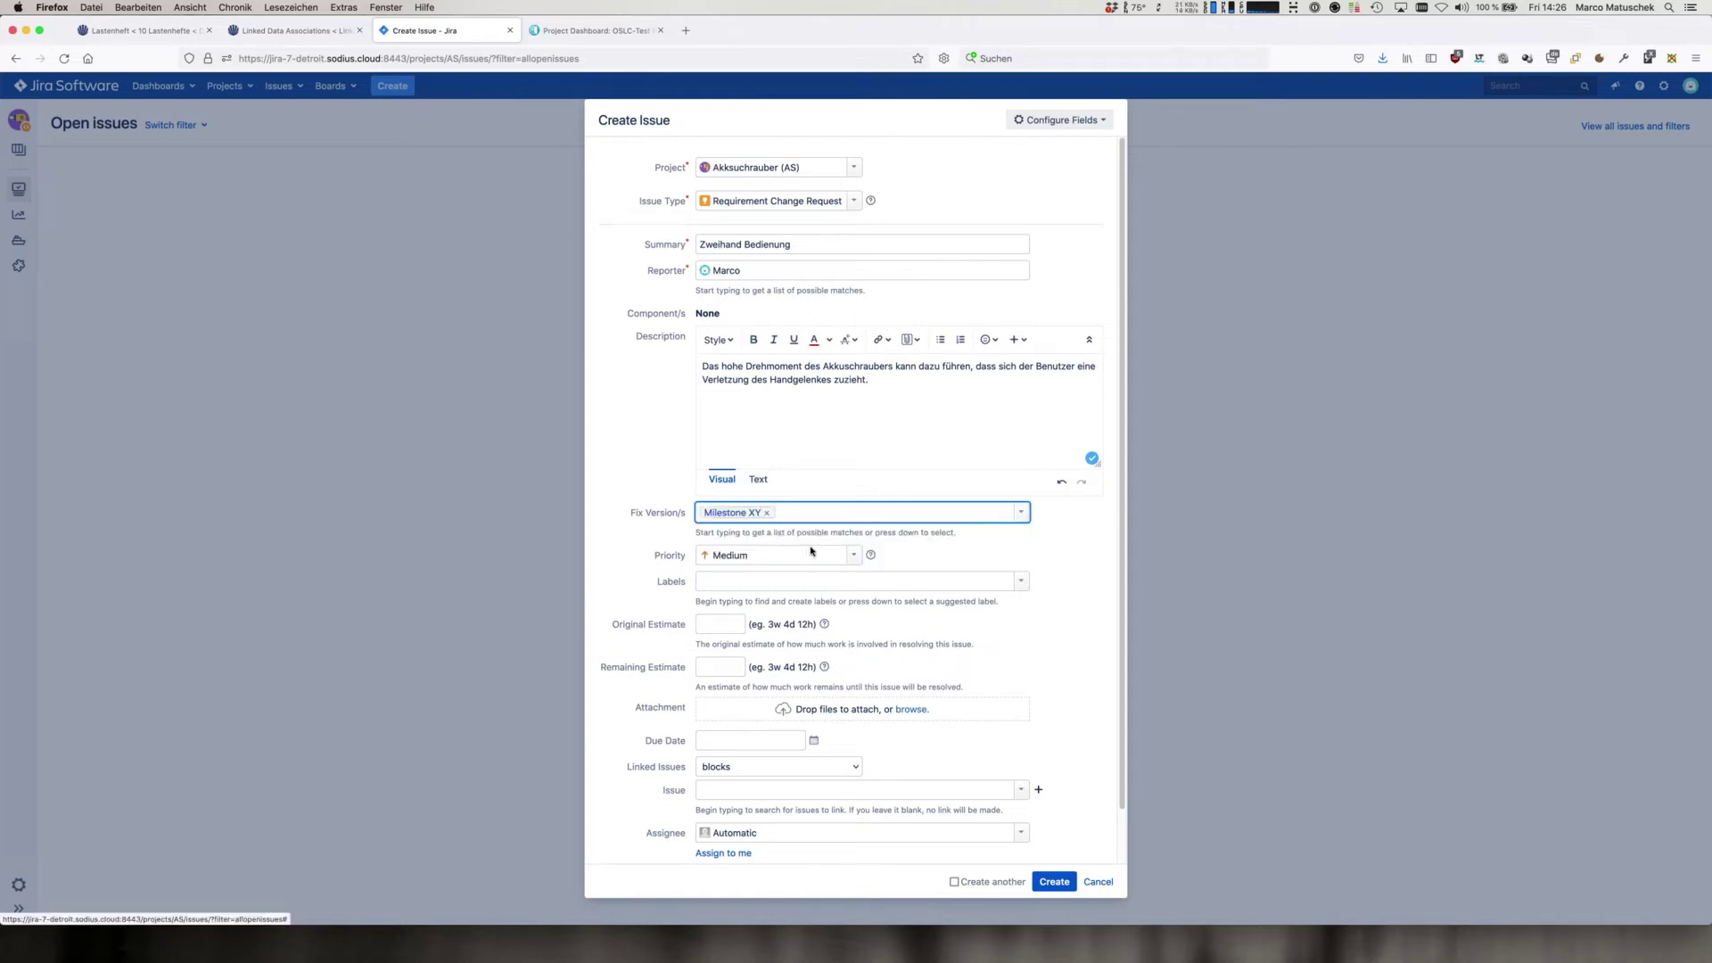
scroll(798, 785, down, 2)
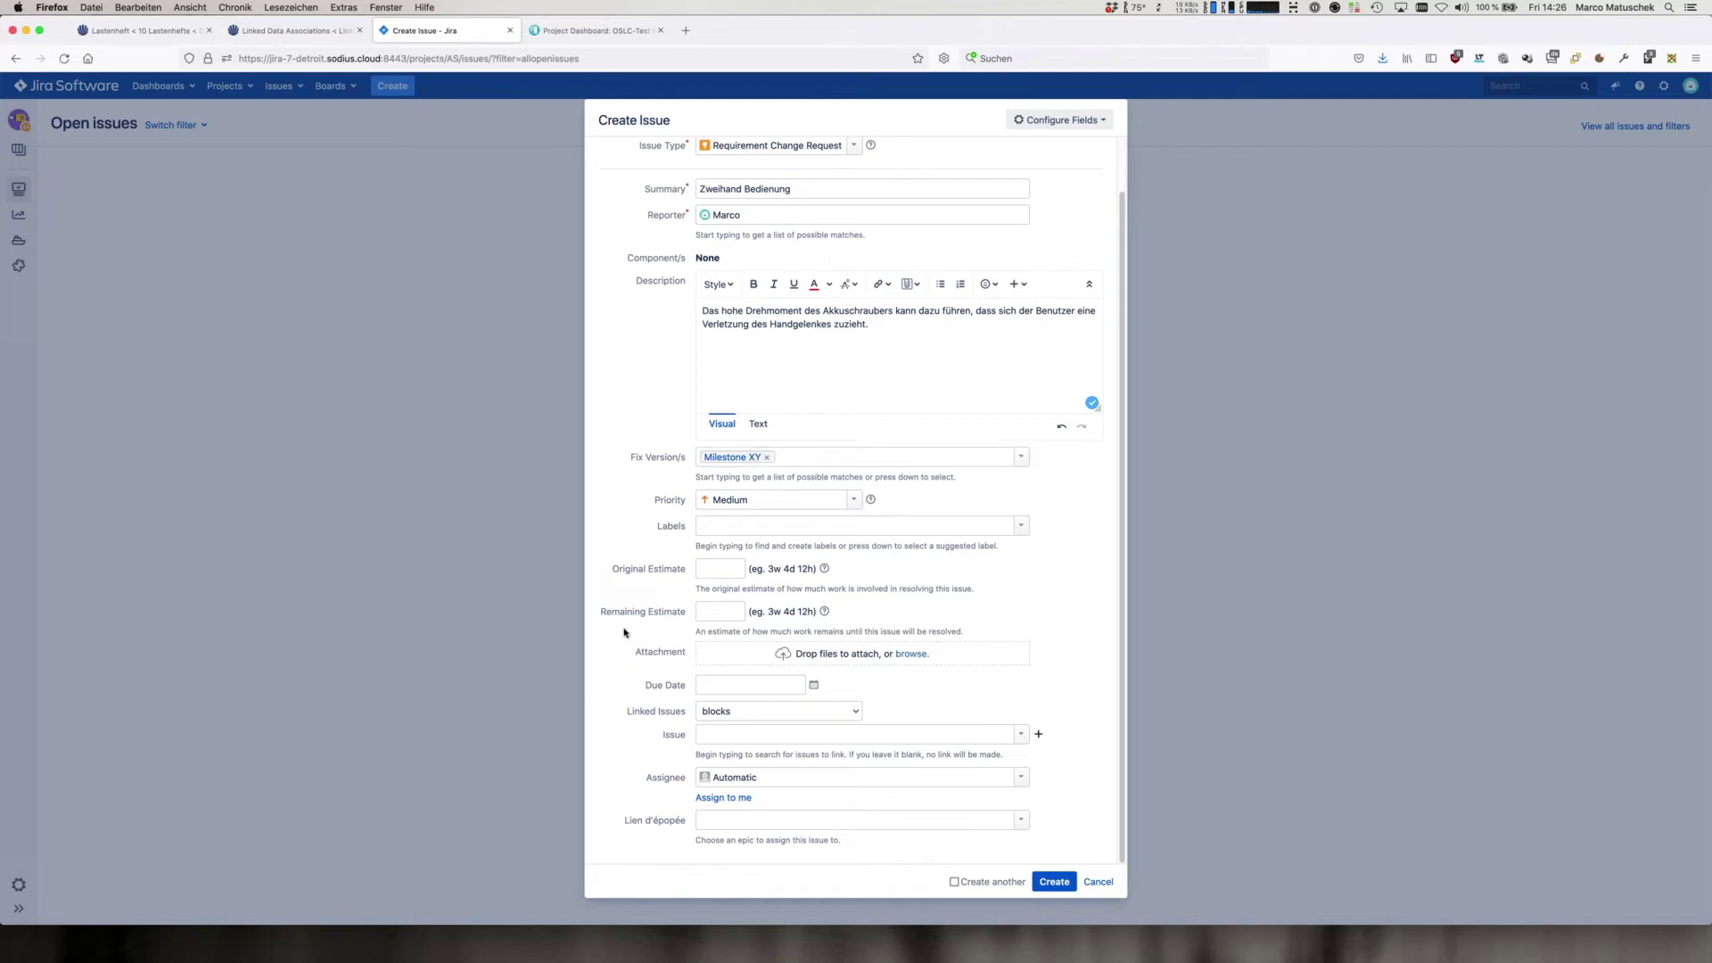
scroll(666, 682, up, 1)
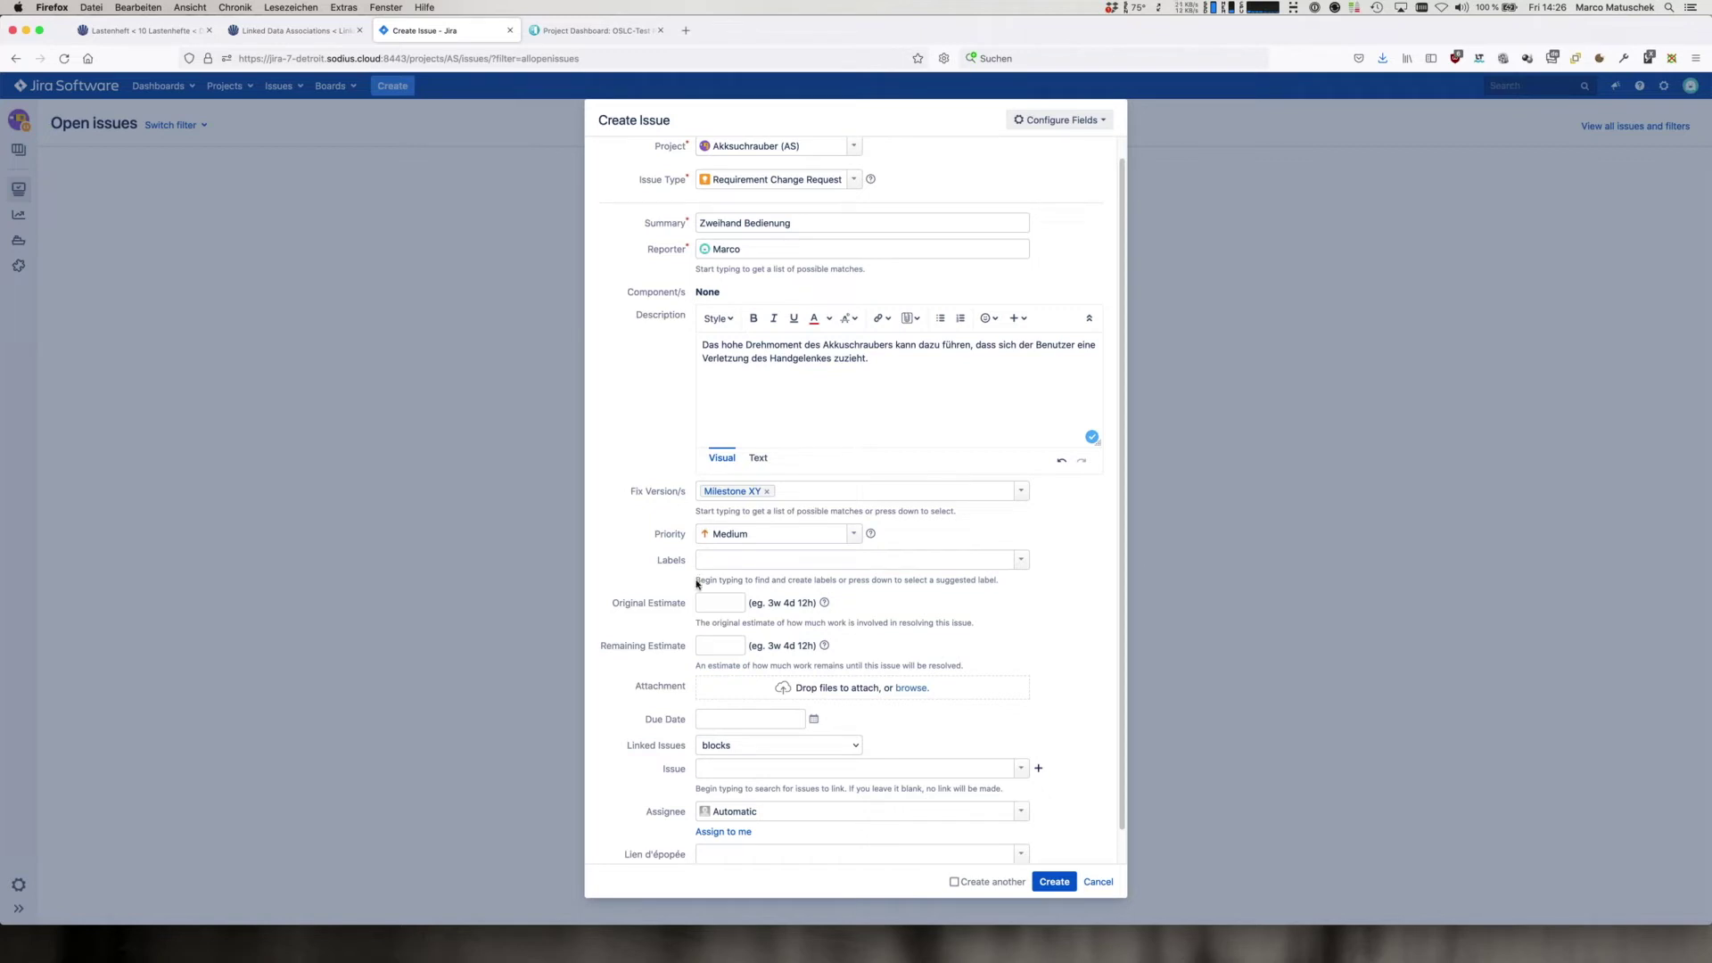
click(1055, 882)
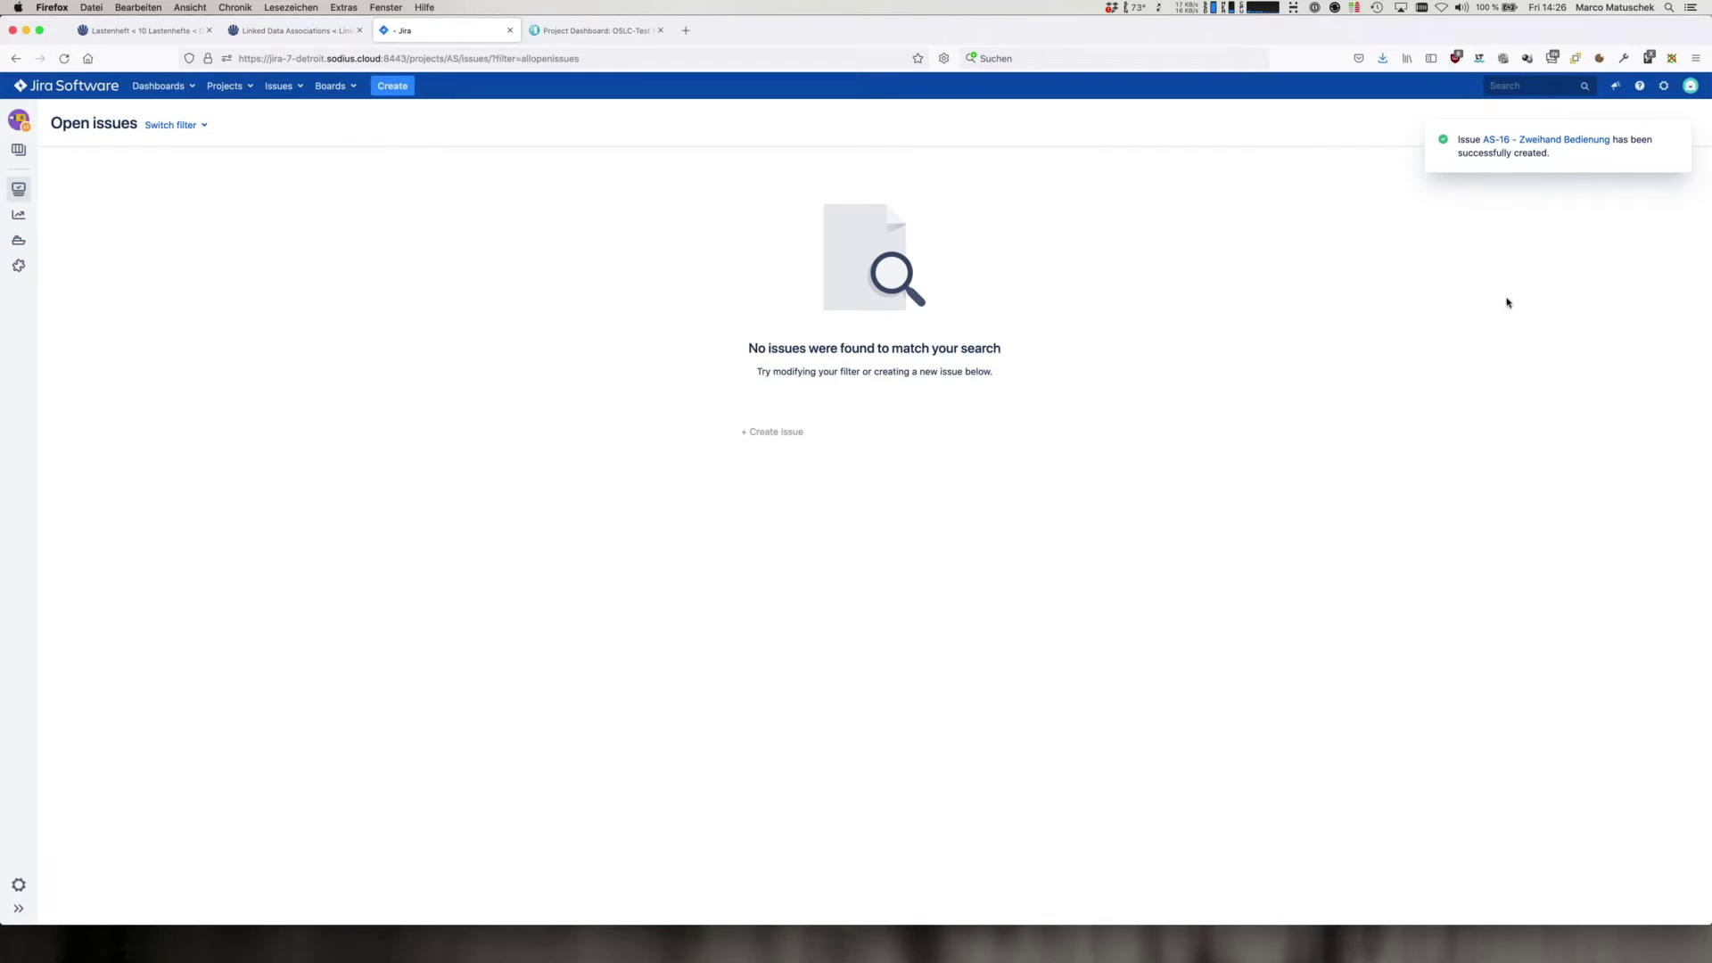
click(1597, 139)
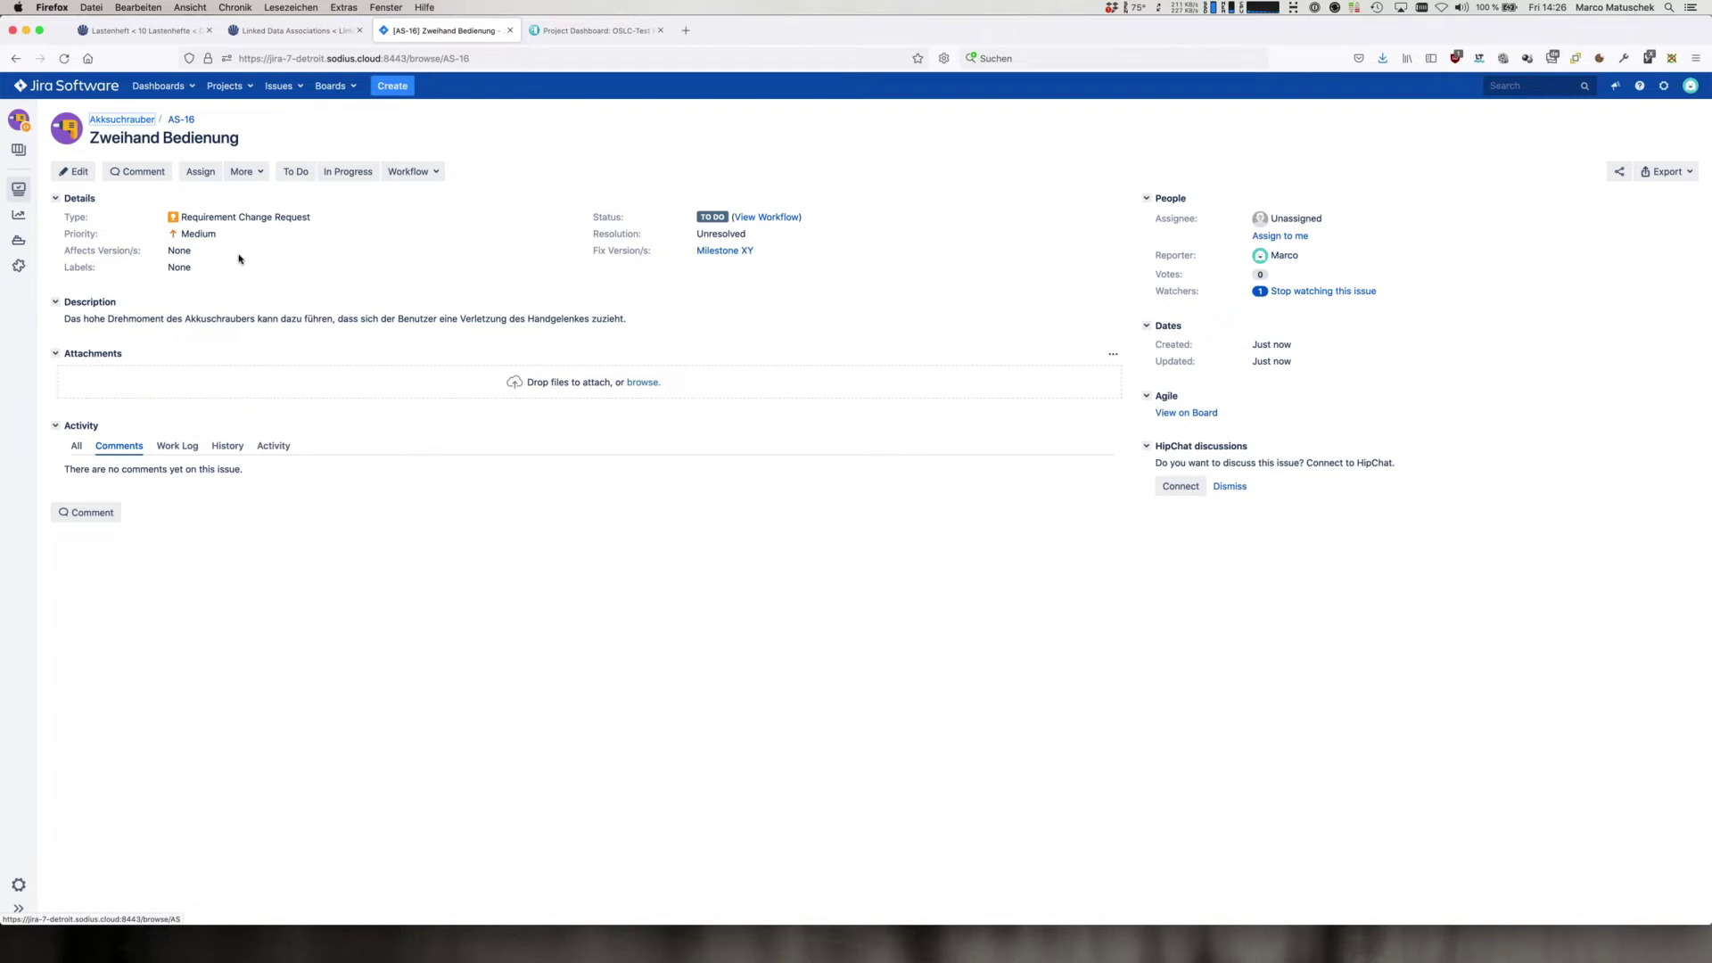
Try to add a Tracks Requirement collaboration link from the issue to the Akkusschrauber container
click(252, 179)
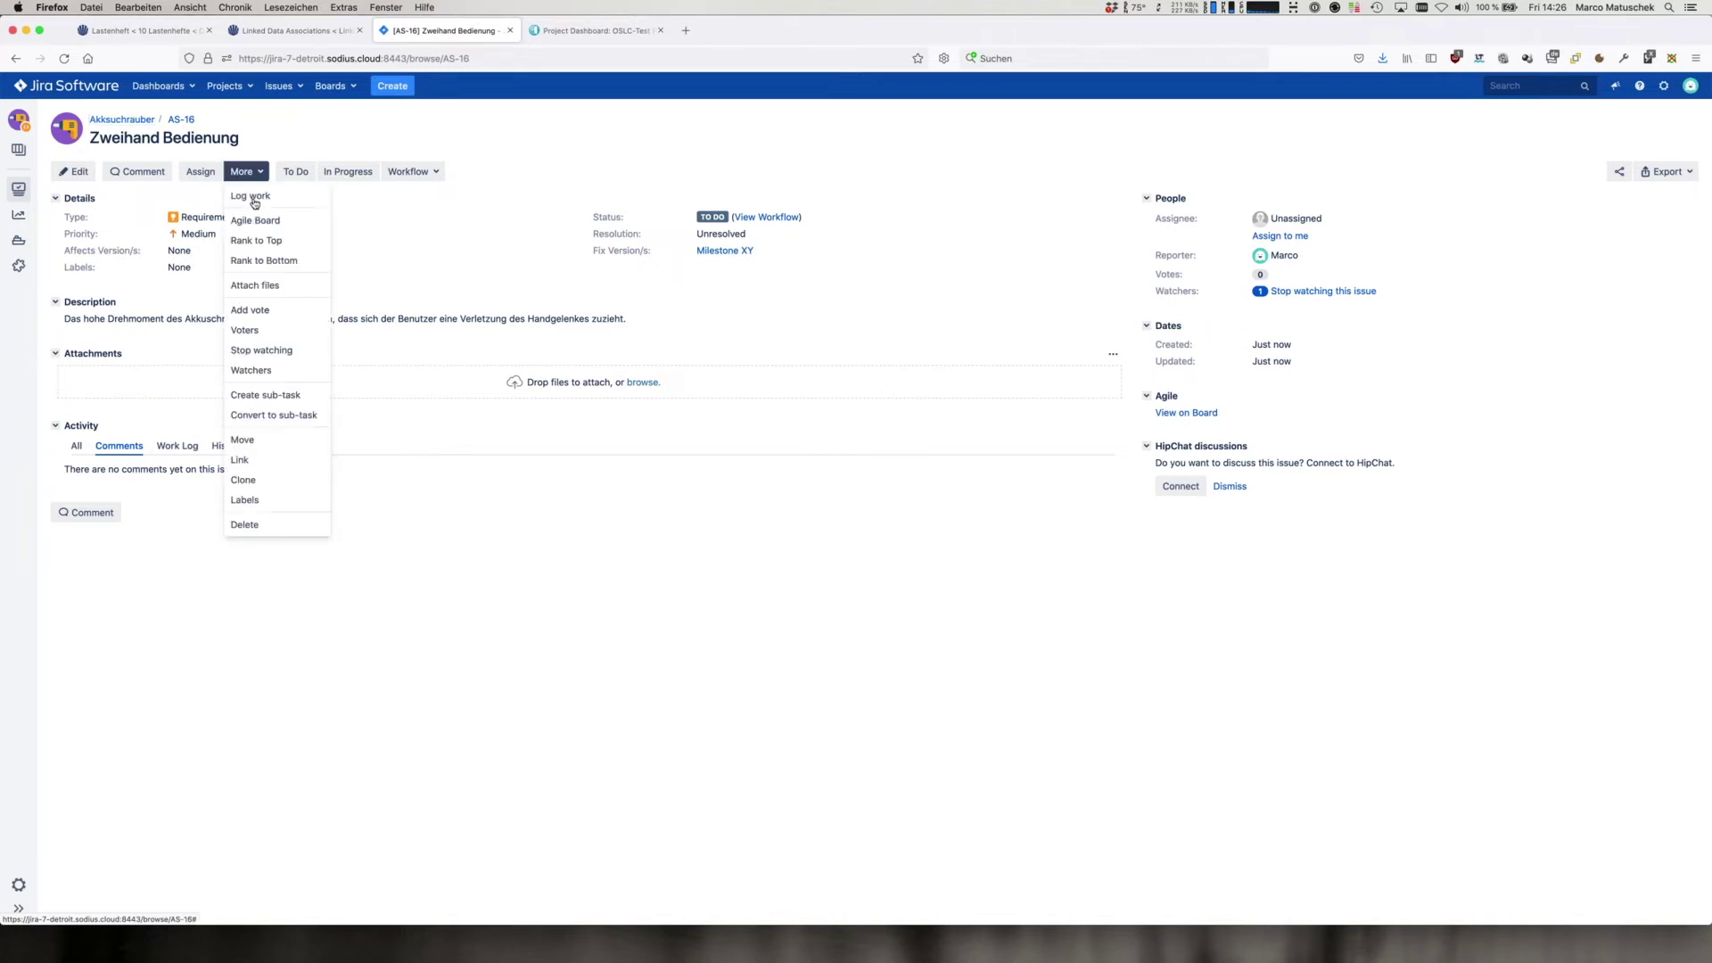
click(260, 466)
click(670, 406)
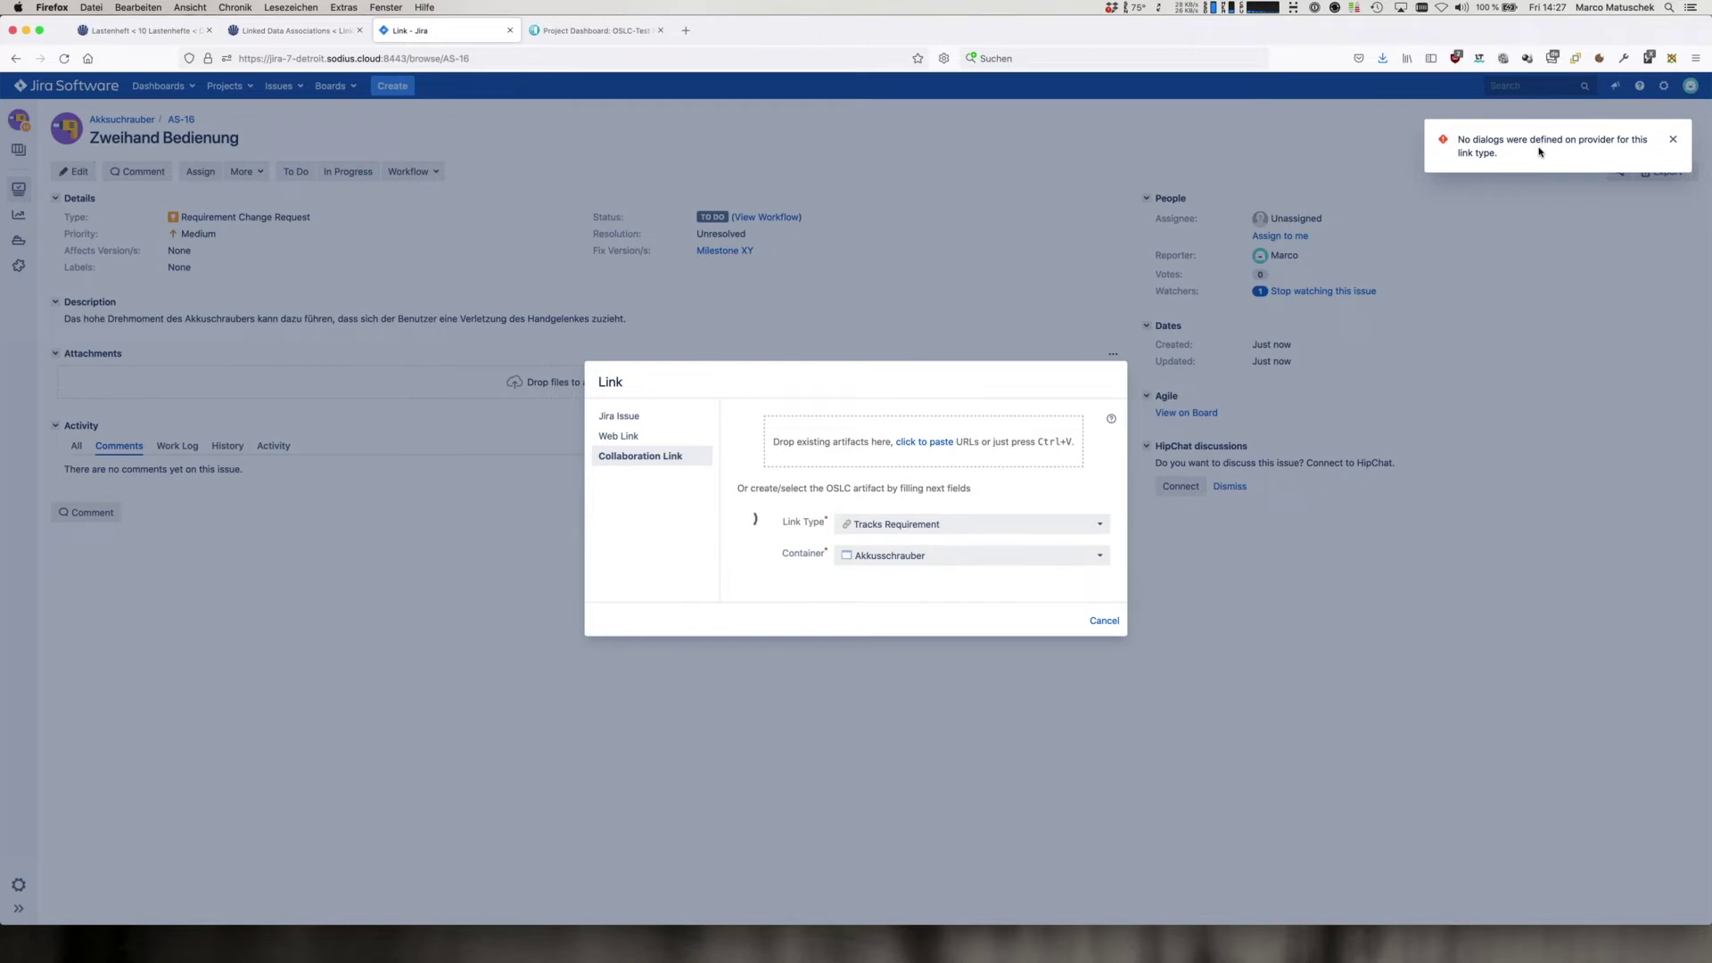
click(1673, 140)
click(1104, 621)
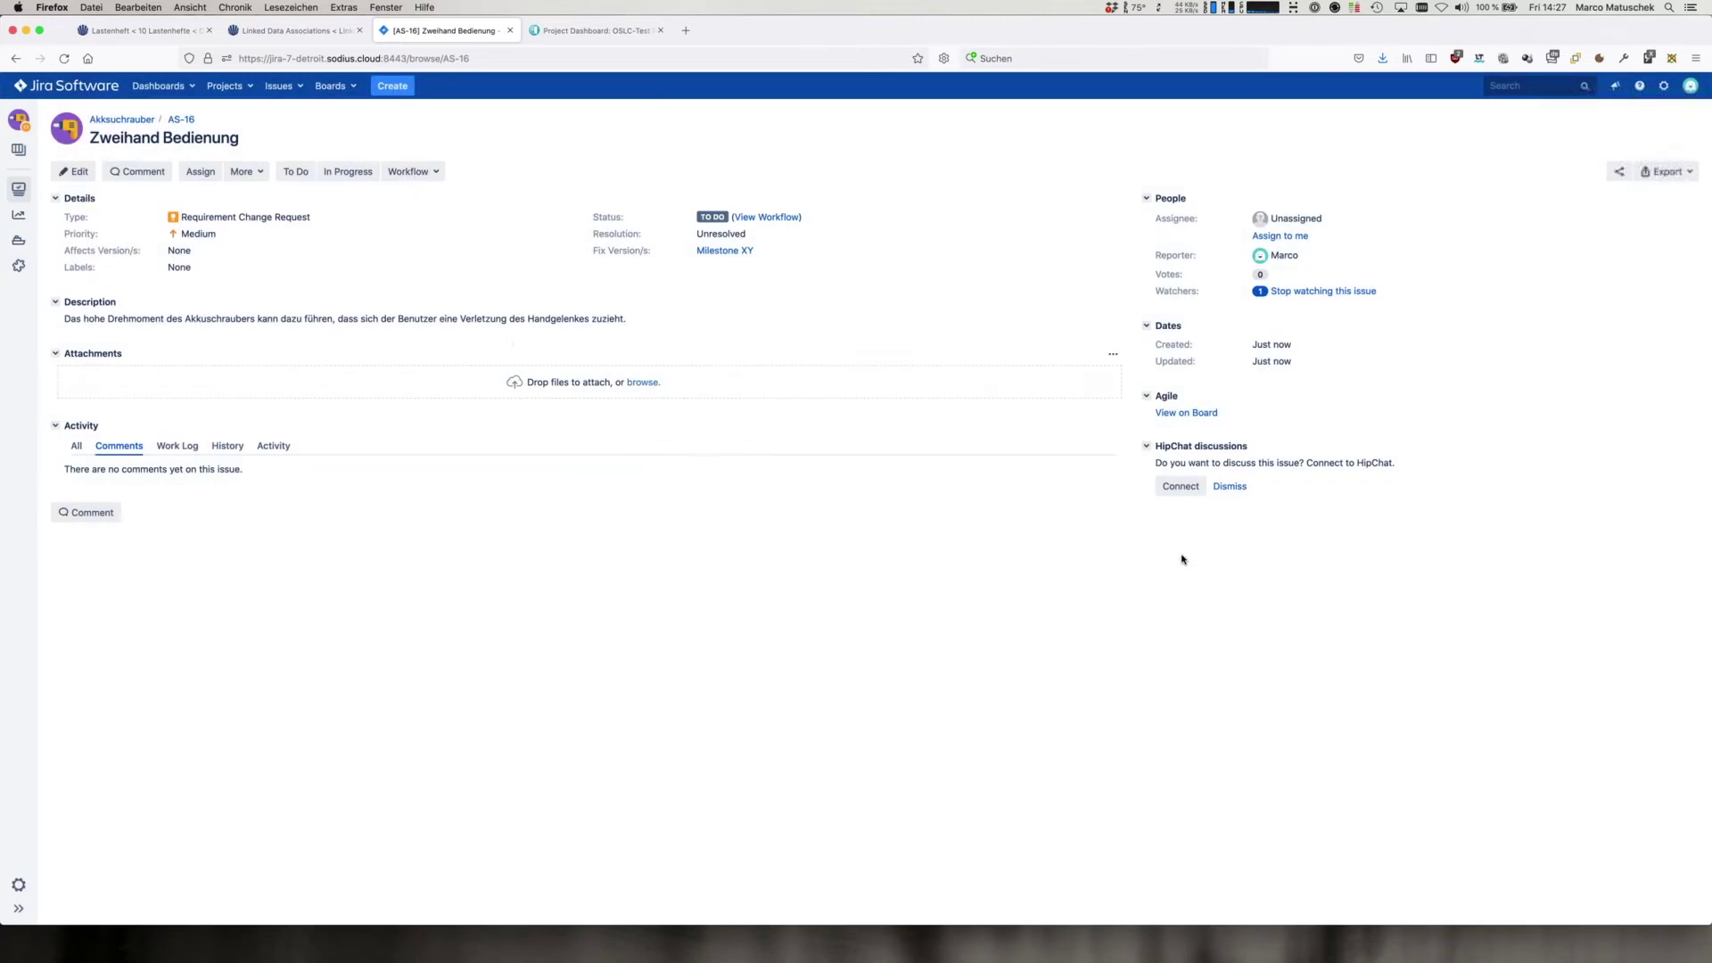
Switch to Polarion's project administration and examine the work item type enumeration for the functional requirement's ID, leaving it unedited
click(158, 36)
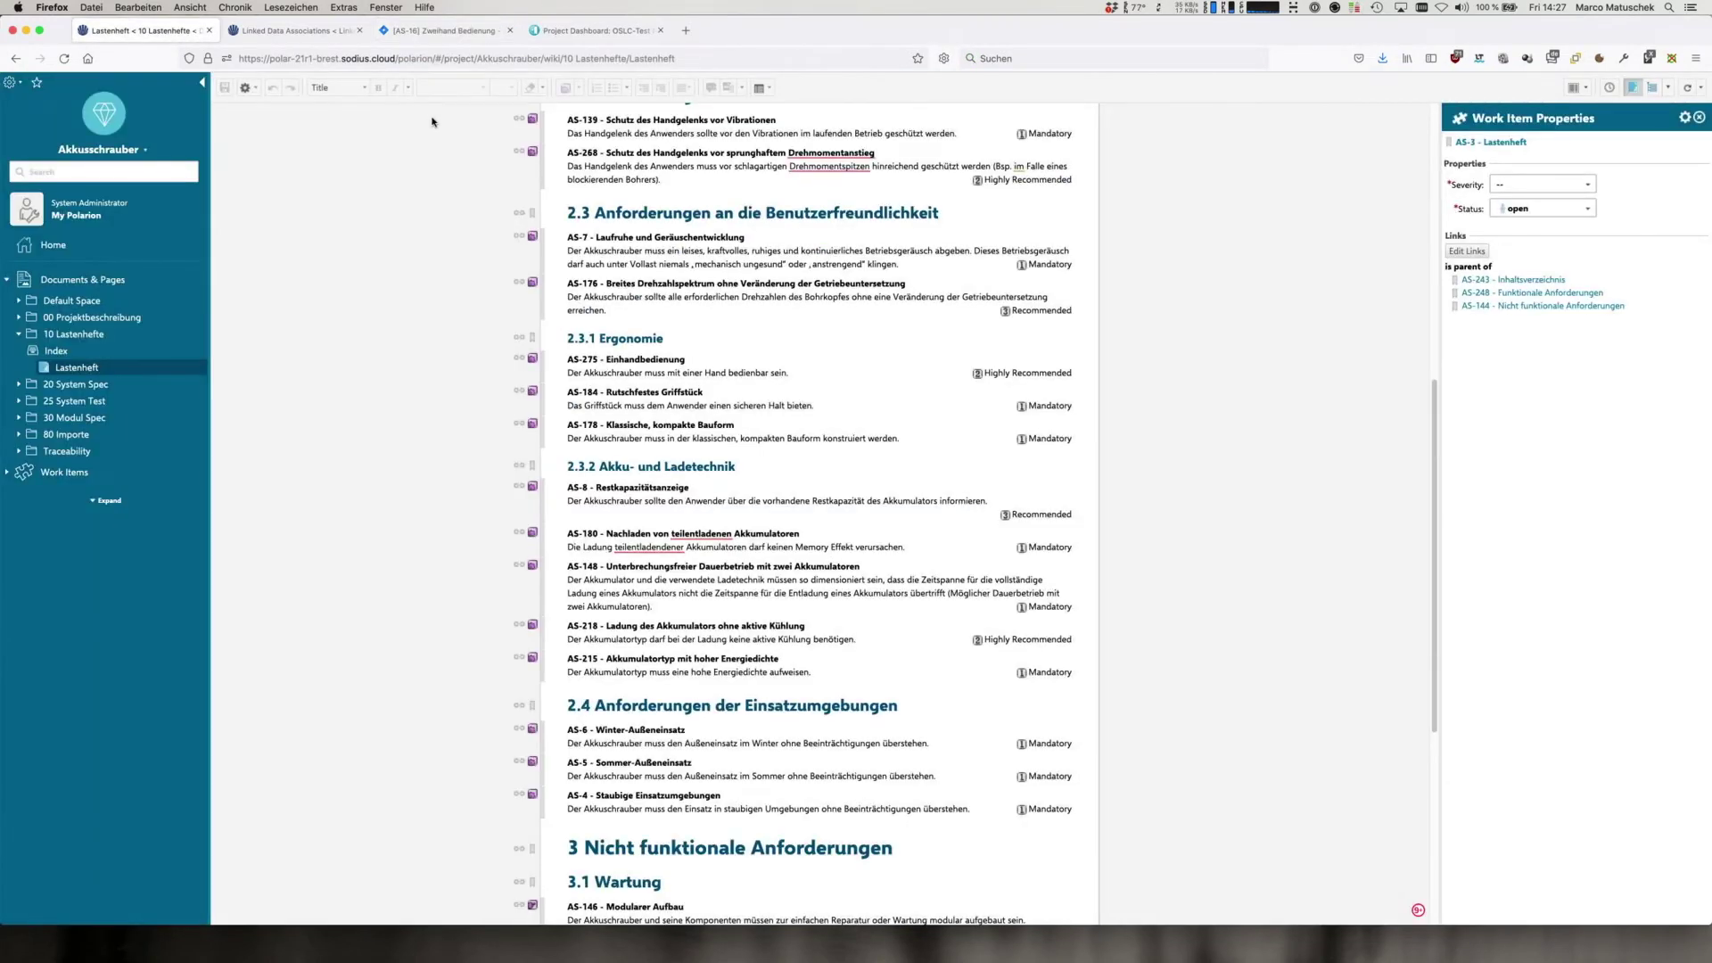
click(296, 30)
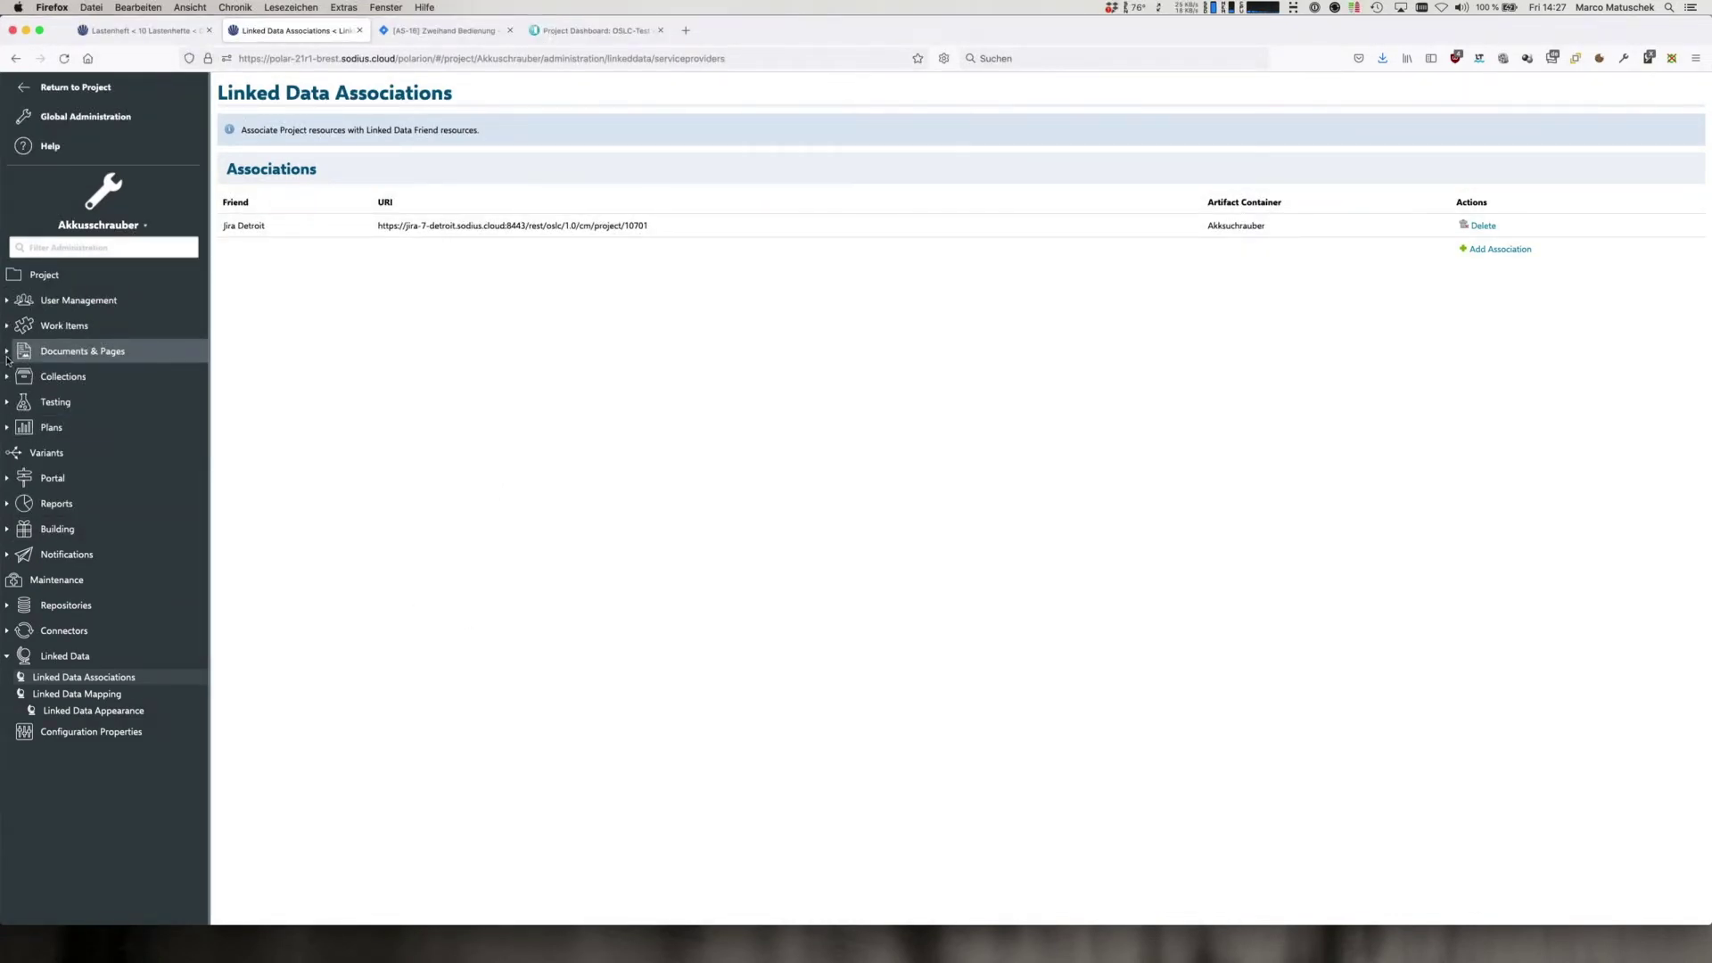
click(7, 326)
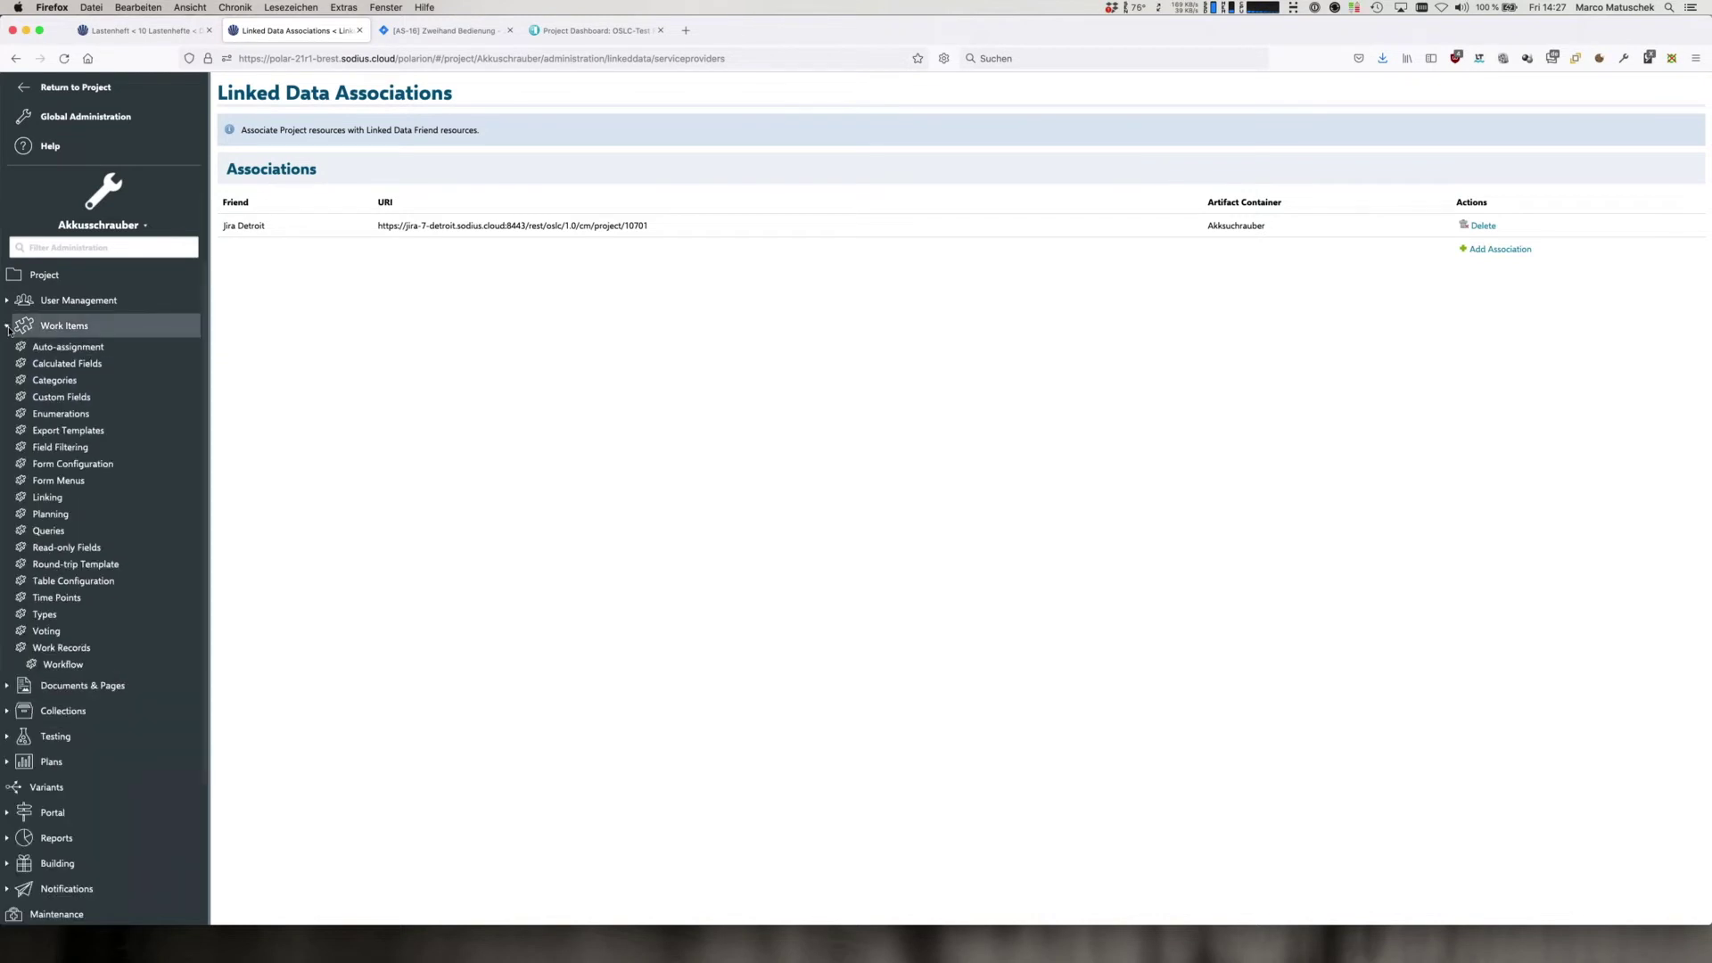
click(61, 414)
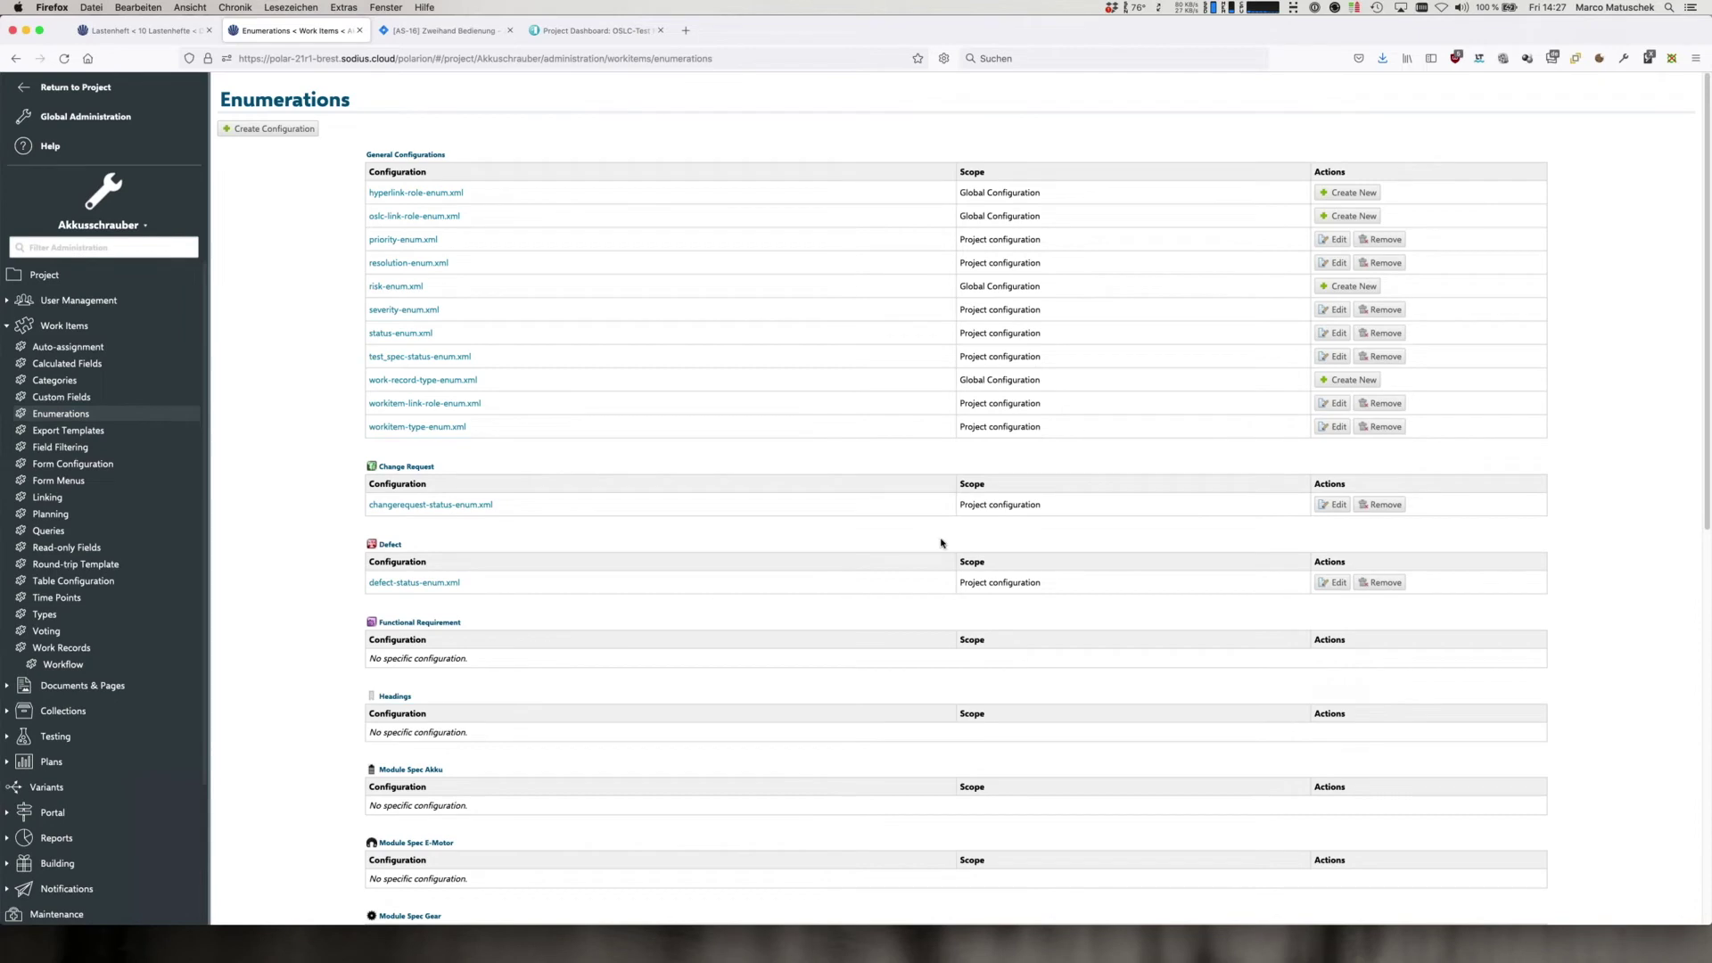
click(1331, 426)
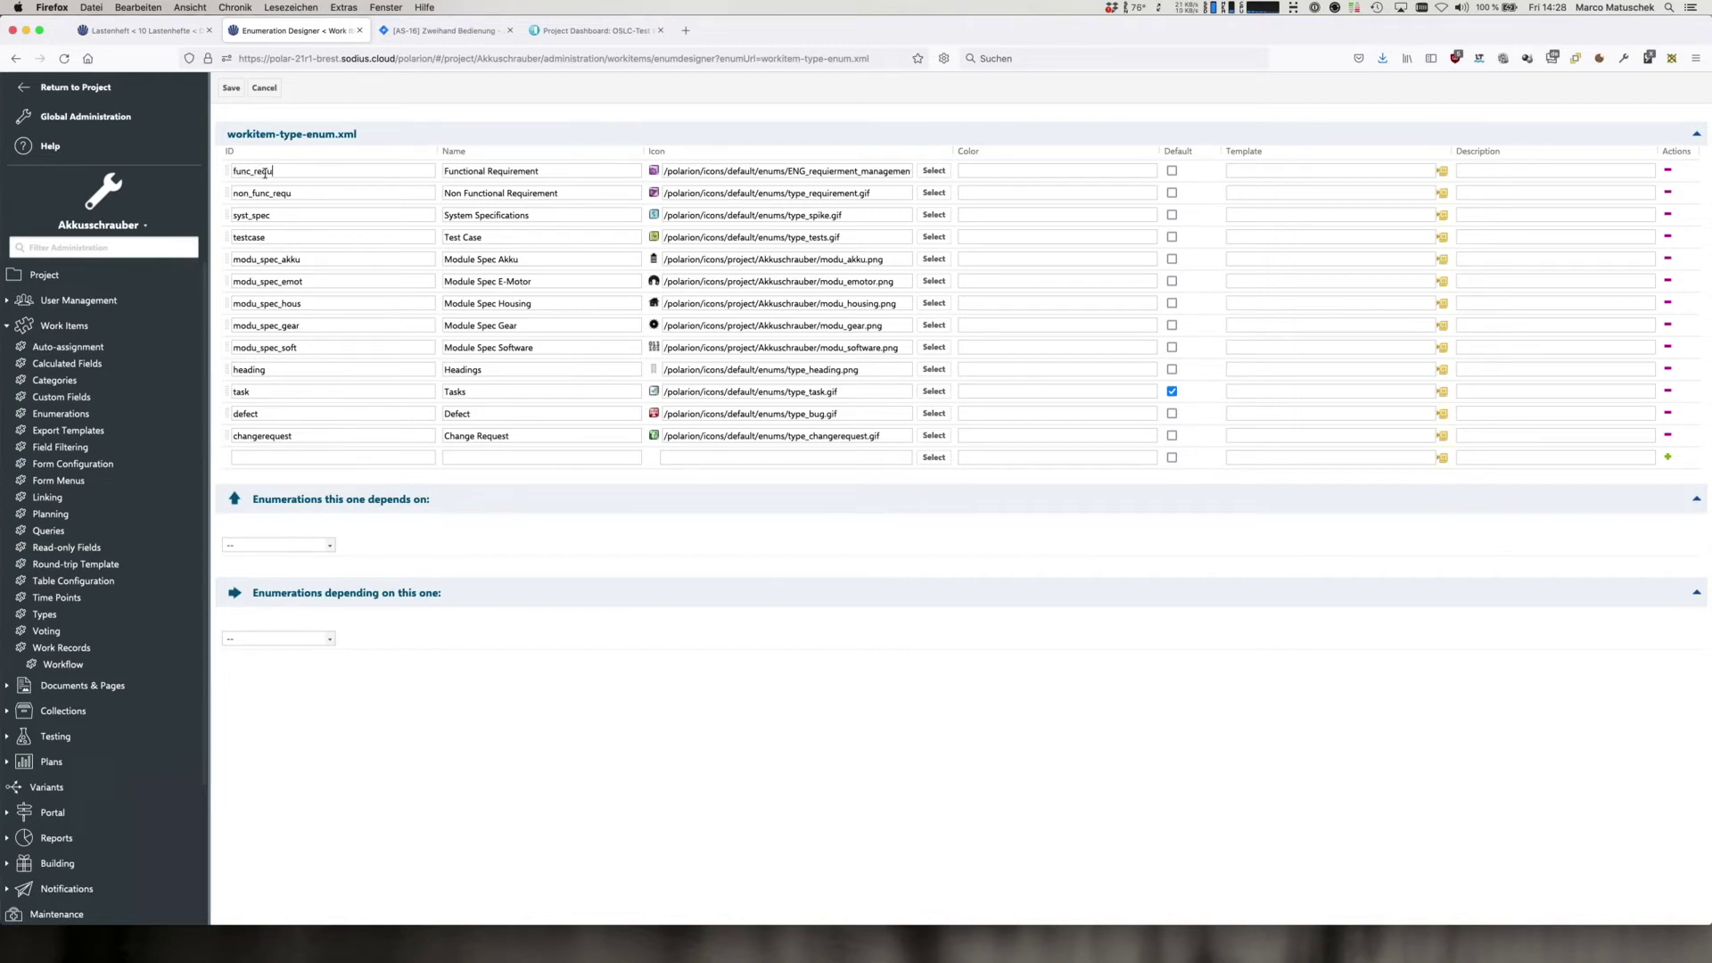
click(266, 91)
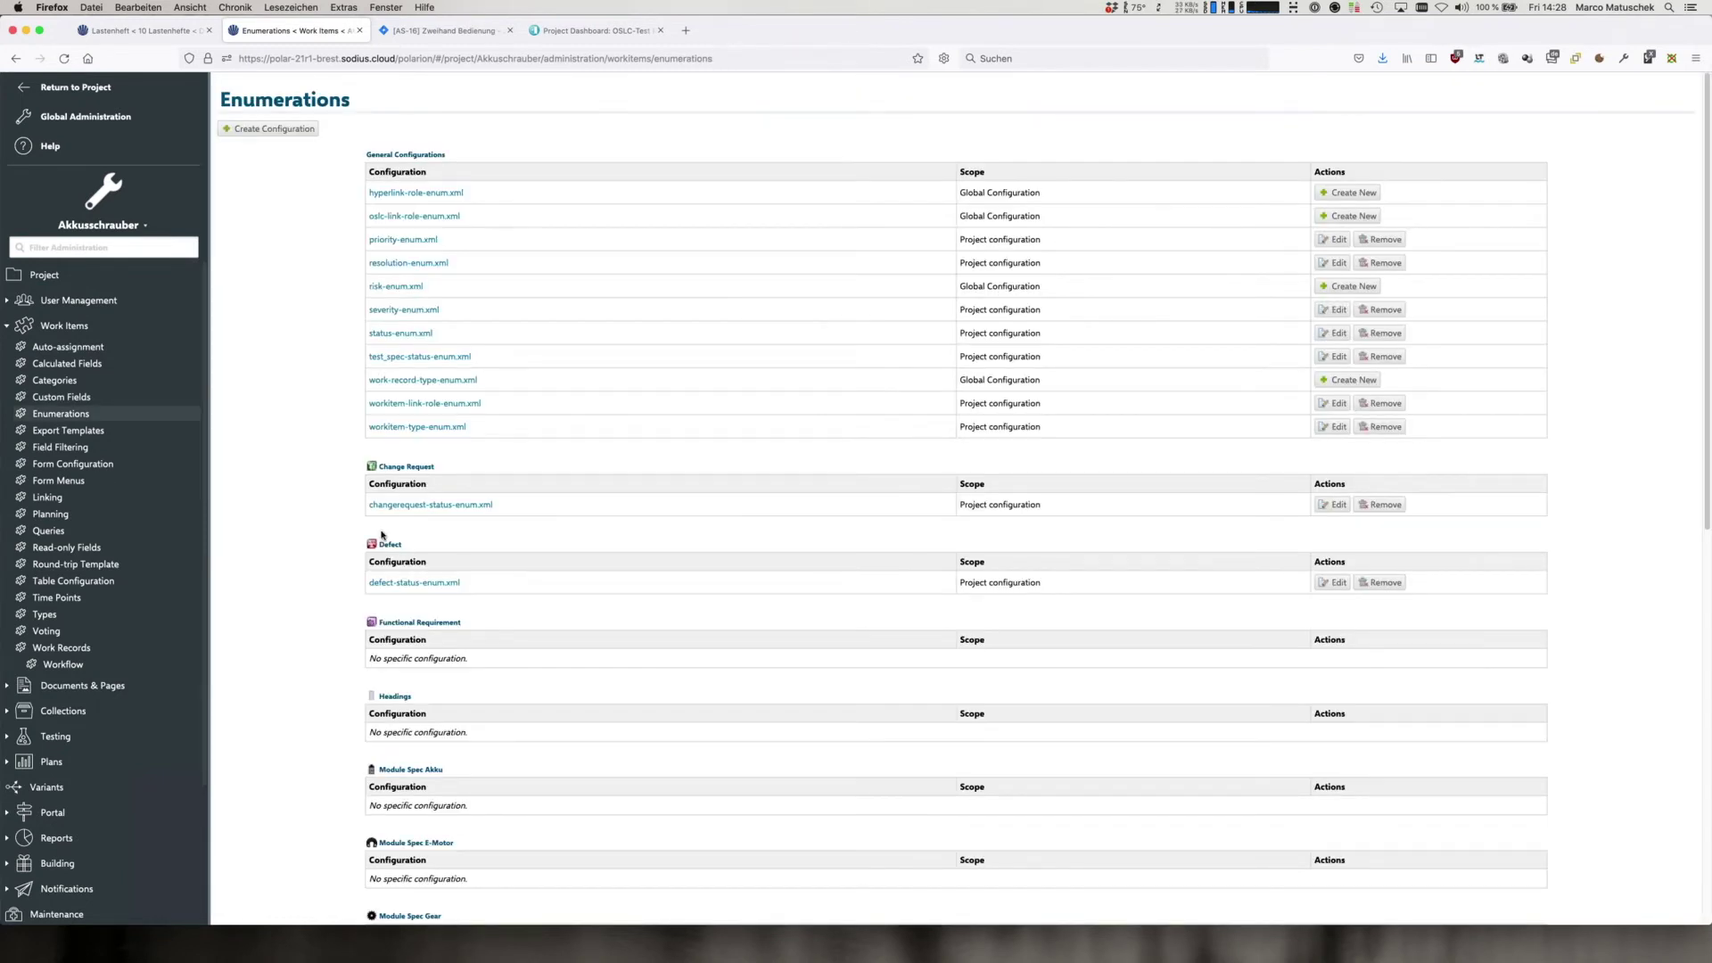
Examine the tracks role in the work item link role enumeration, leaving it unedited
click(1334, 403)
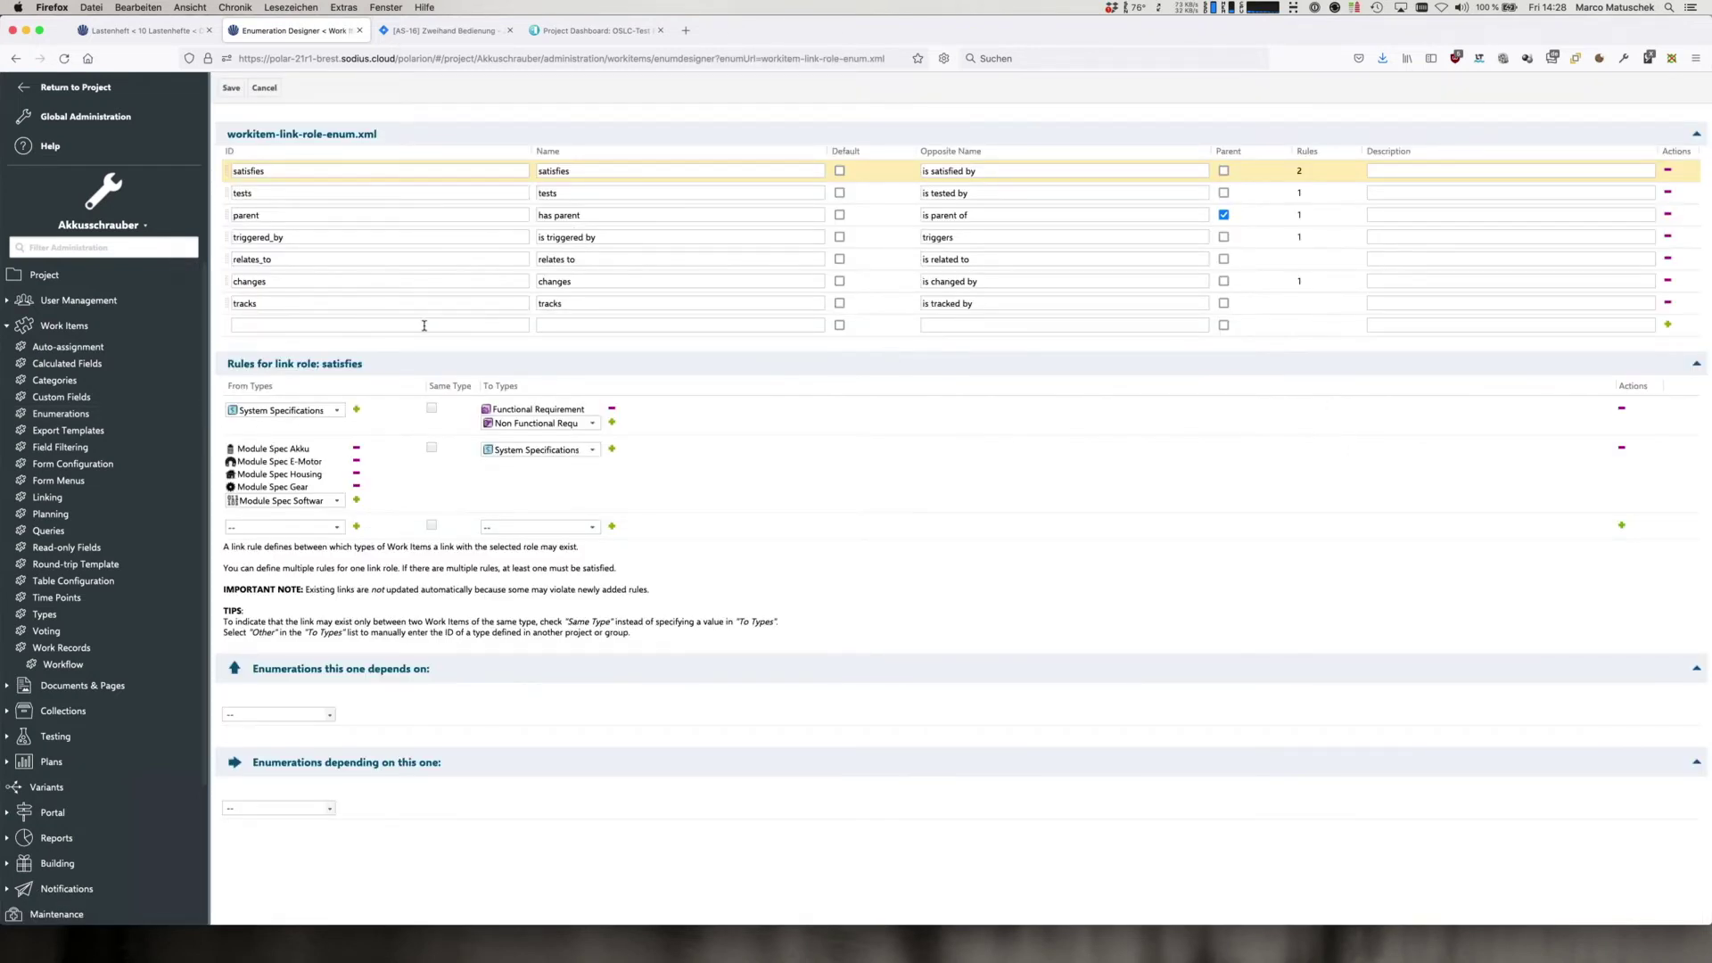
click(264, 305)
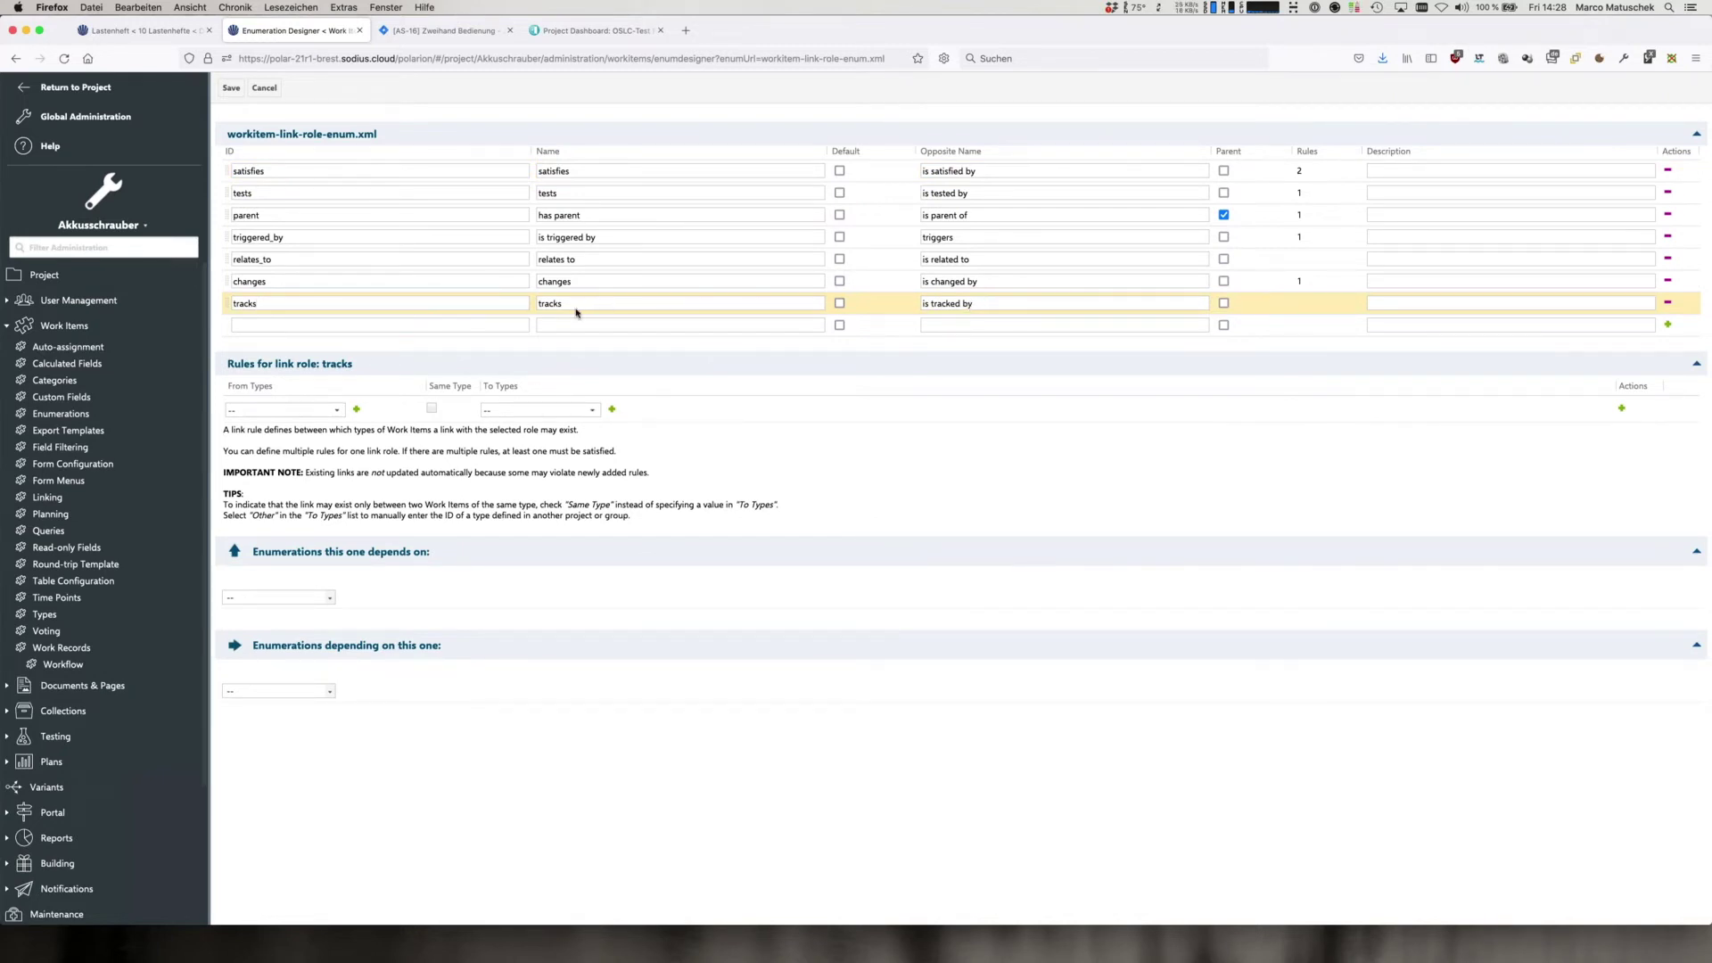
click(265, 88)
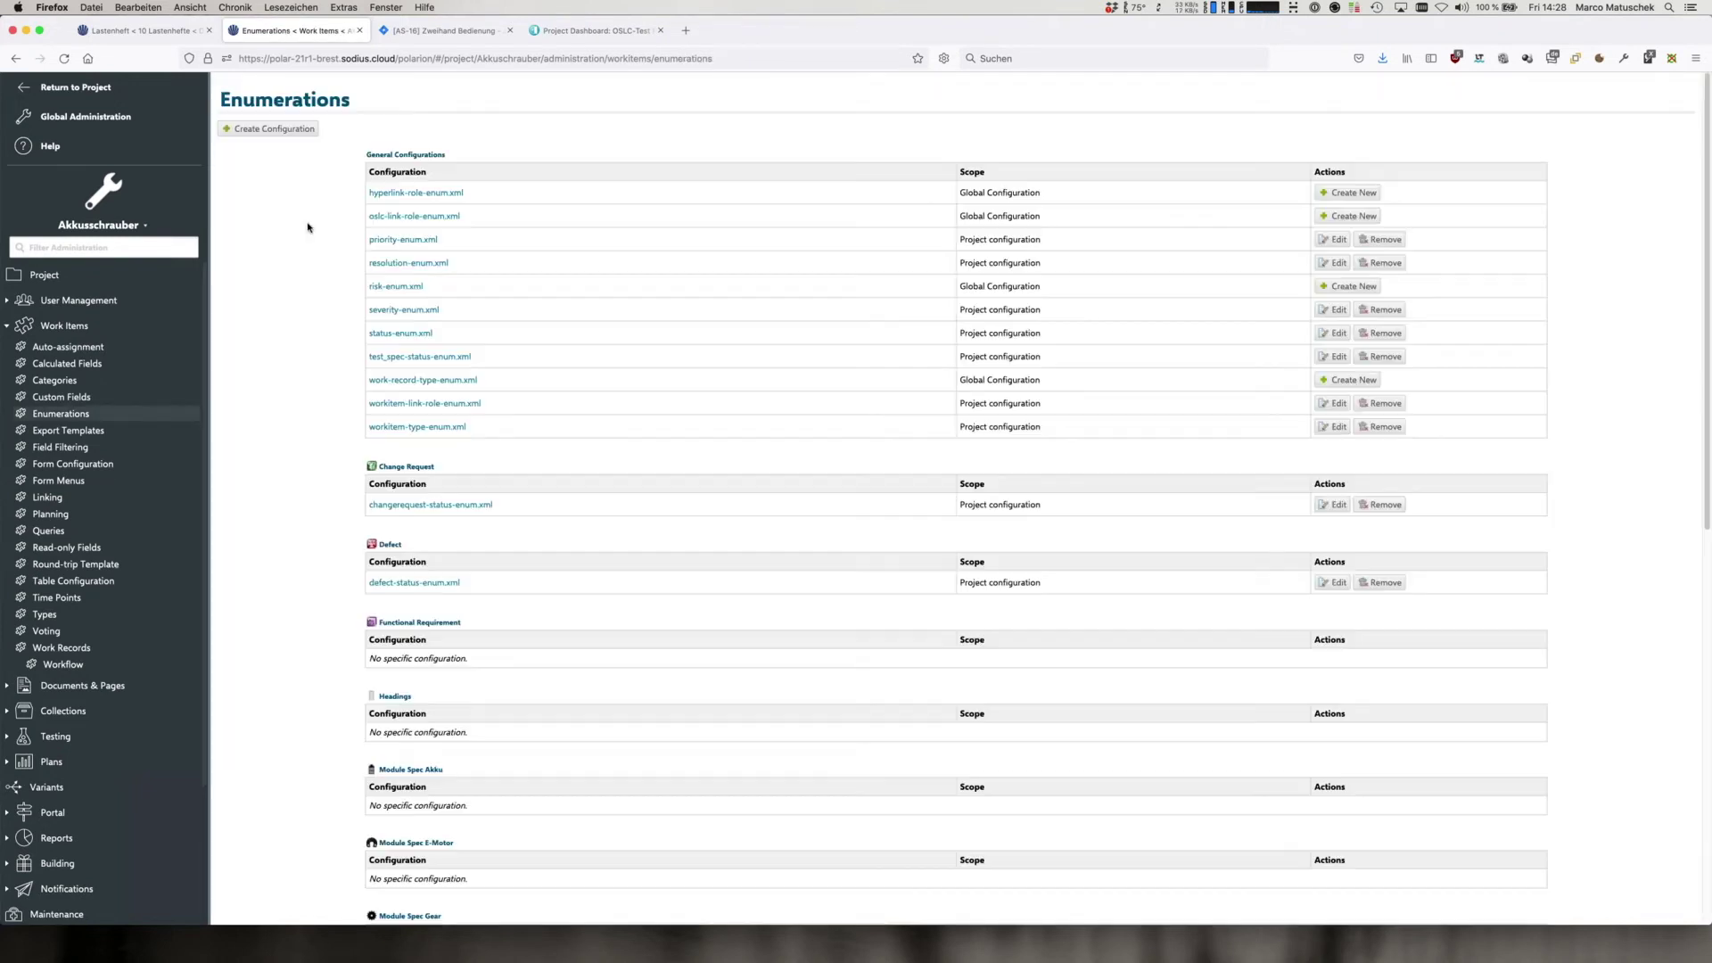
In the project's Linked Data Mapping configuration, duplicate the electricalRequirement type mapping as a new line below the release mapping
scroll(79, 584, down, 5)
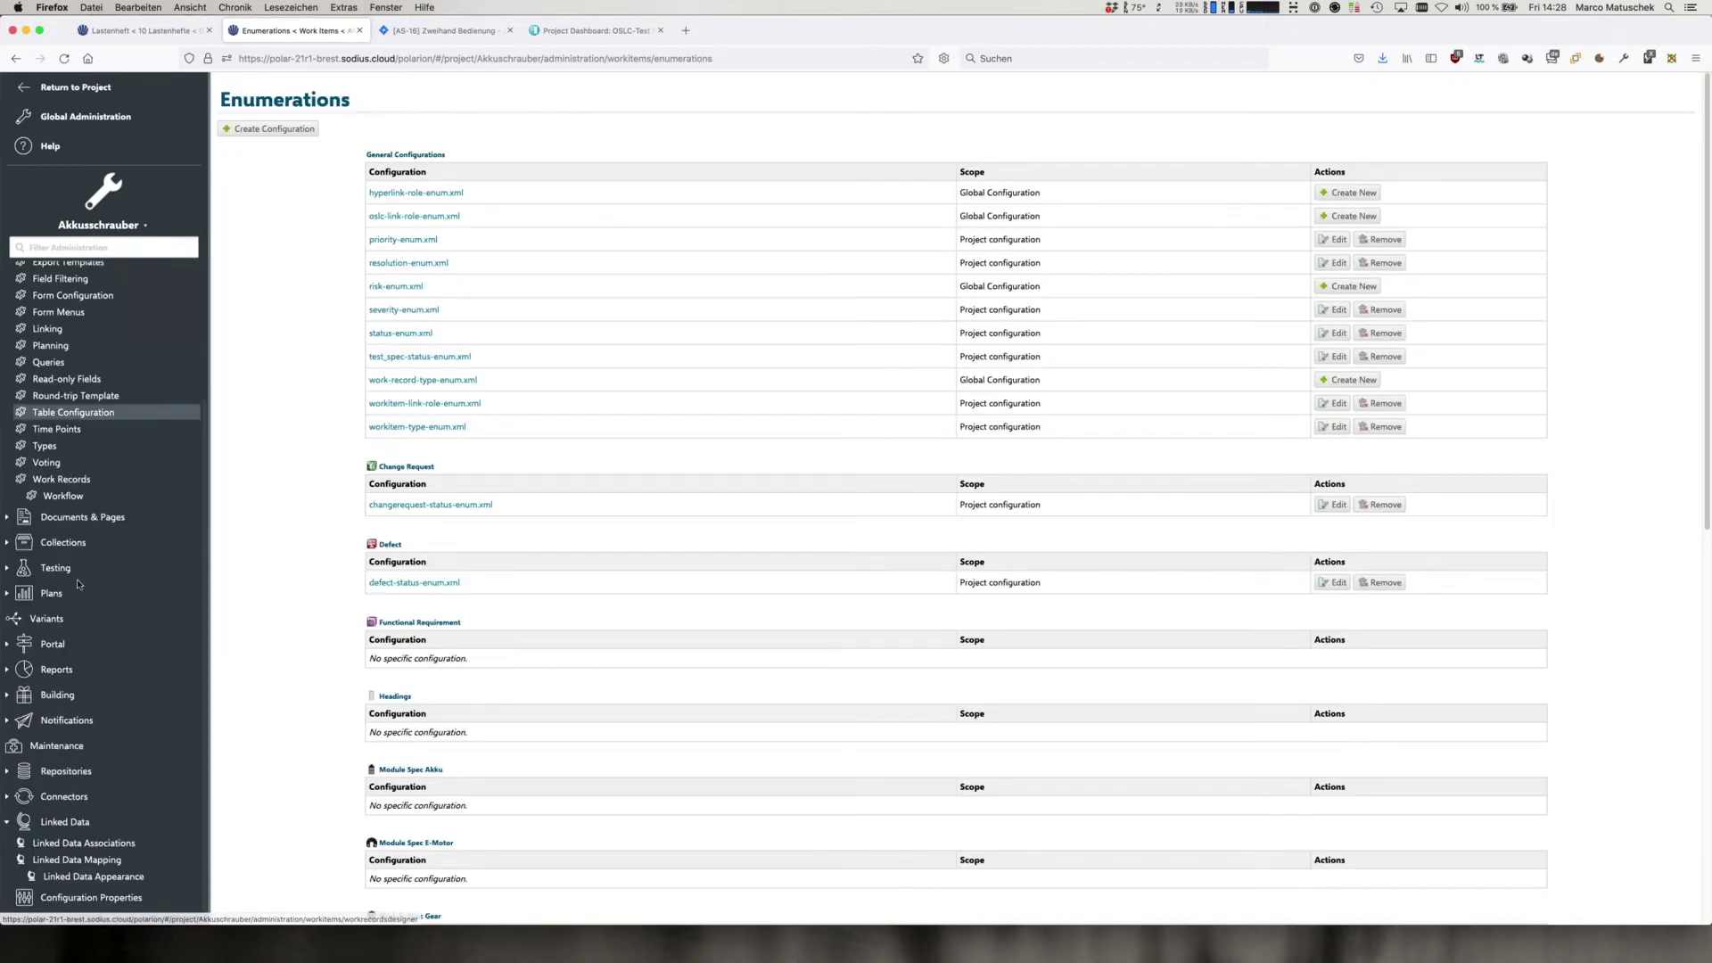
click(102, 863)
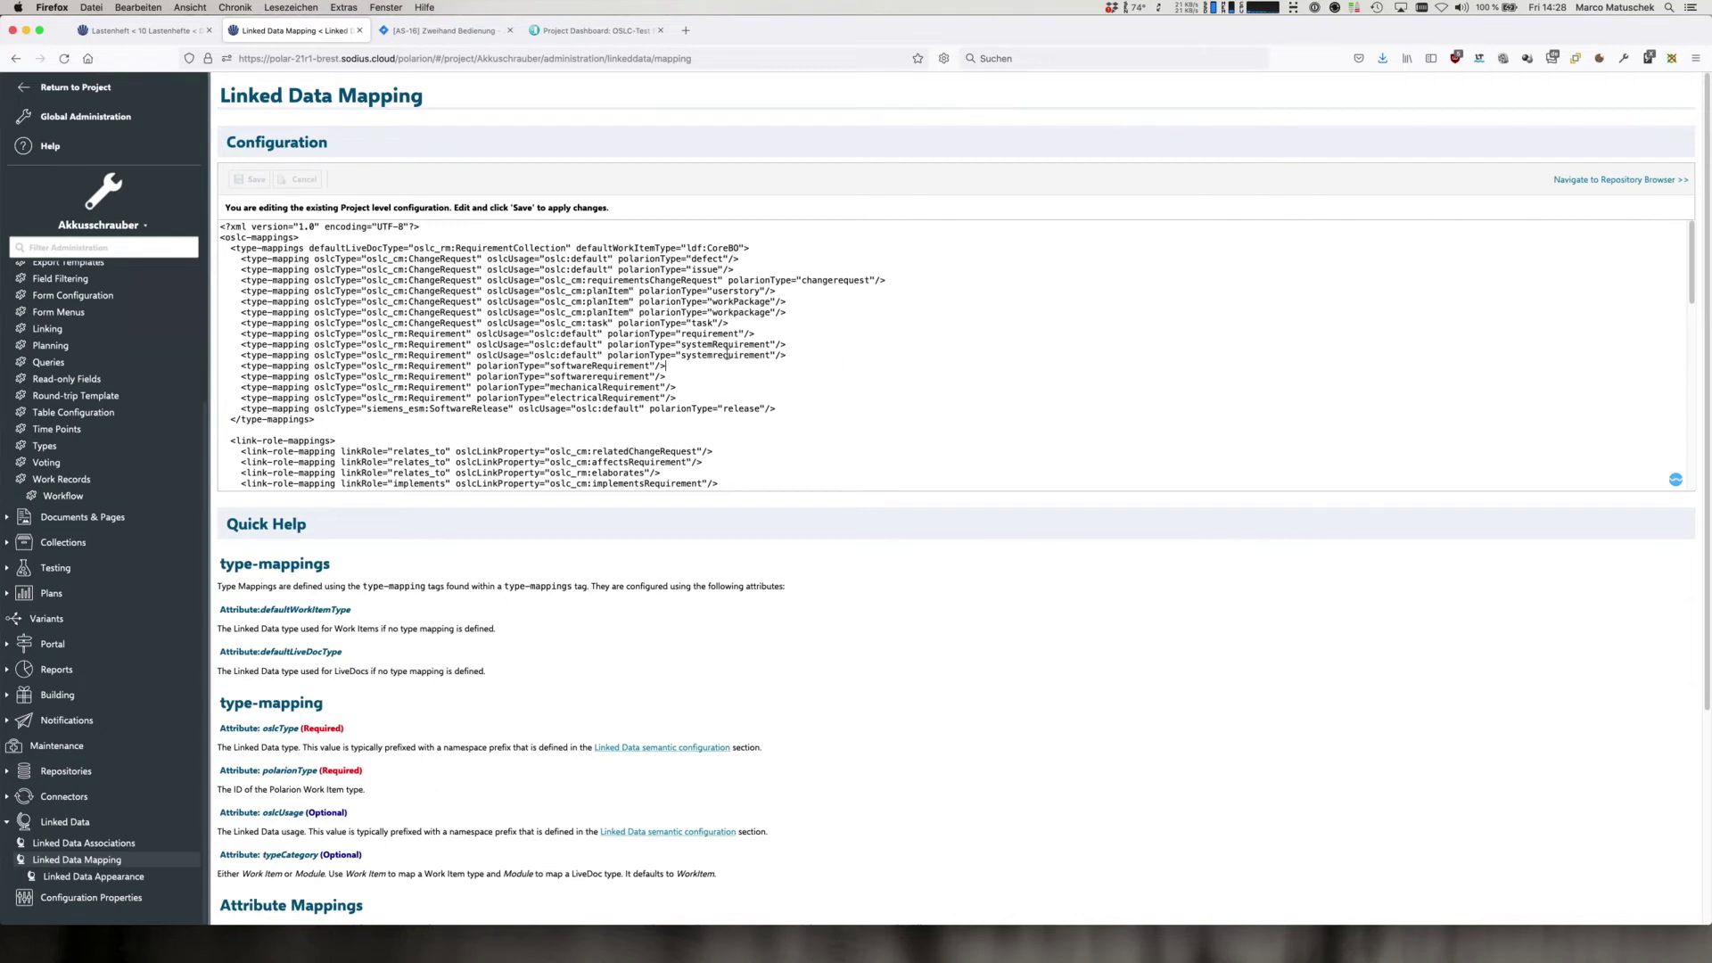
click(682, 392)
drag(675, 398, 219, 397)
key(ctrl+c)
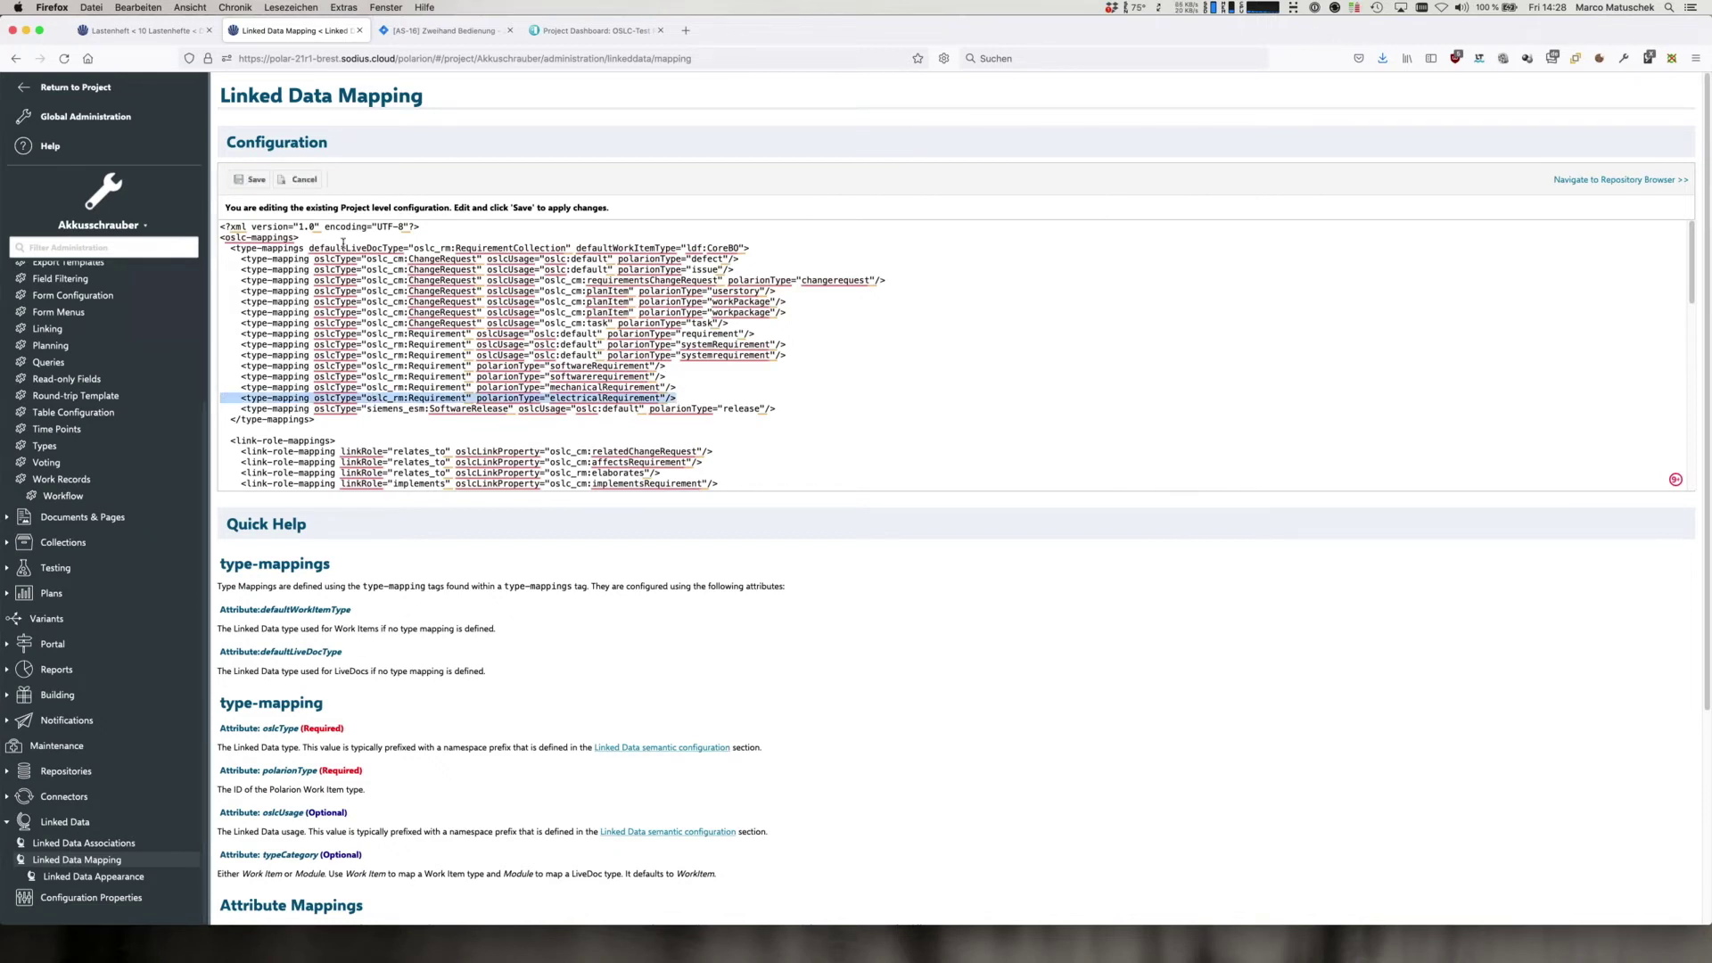
click(805, 409)
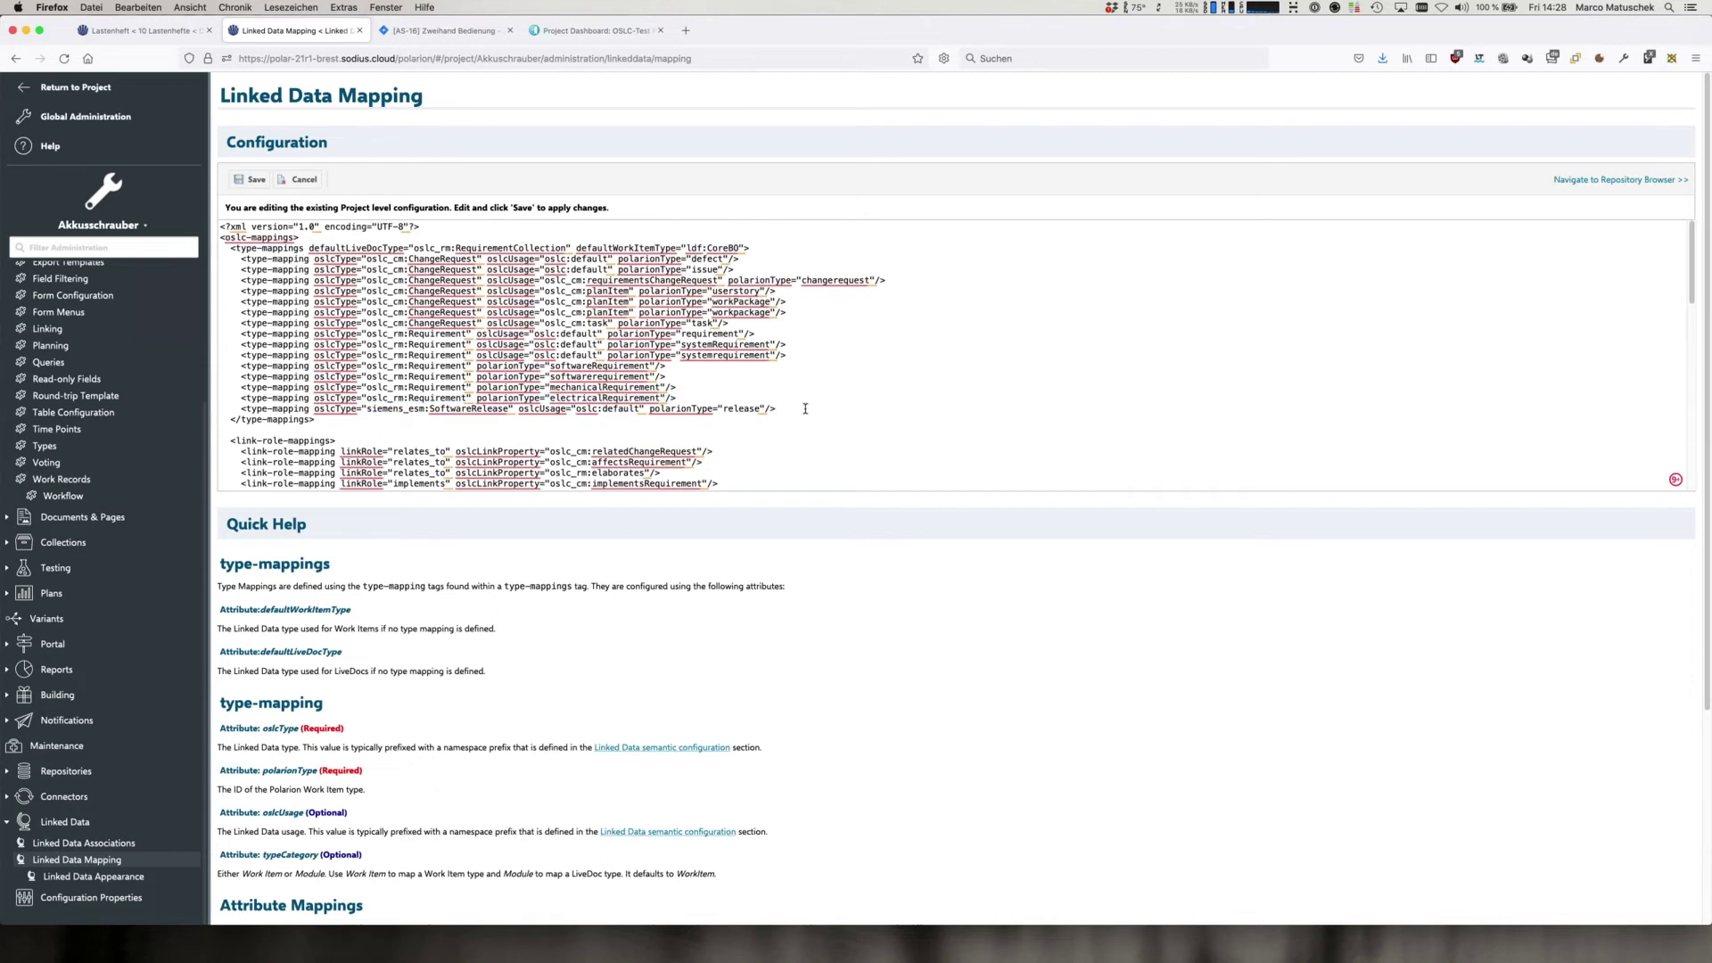
key(Return)
key(cmd+v)
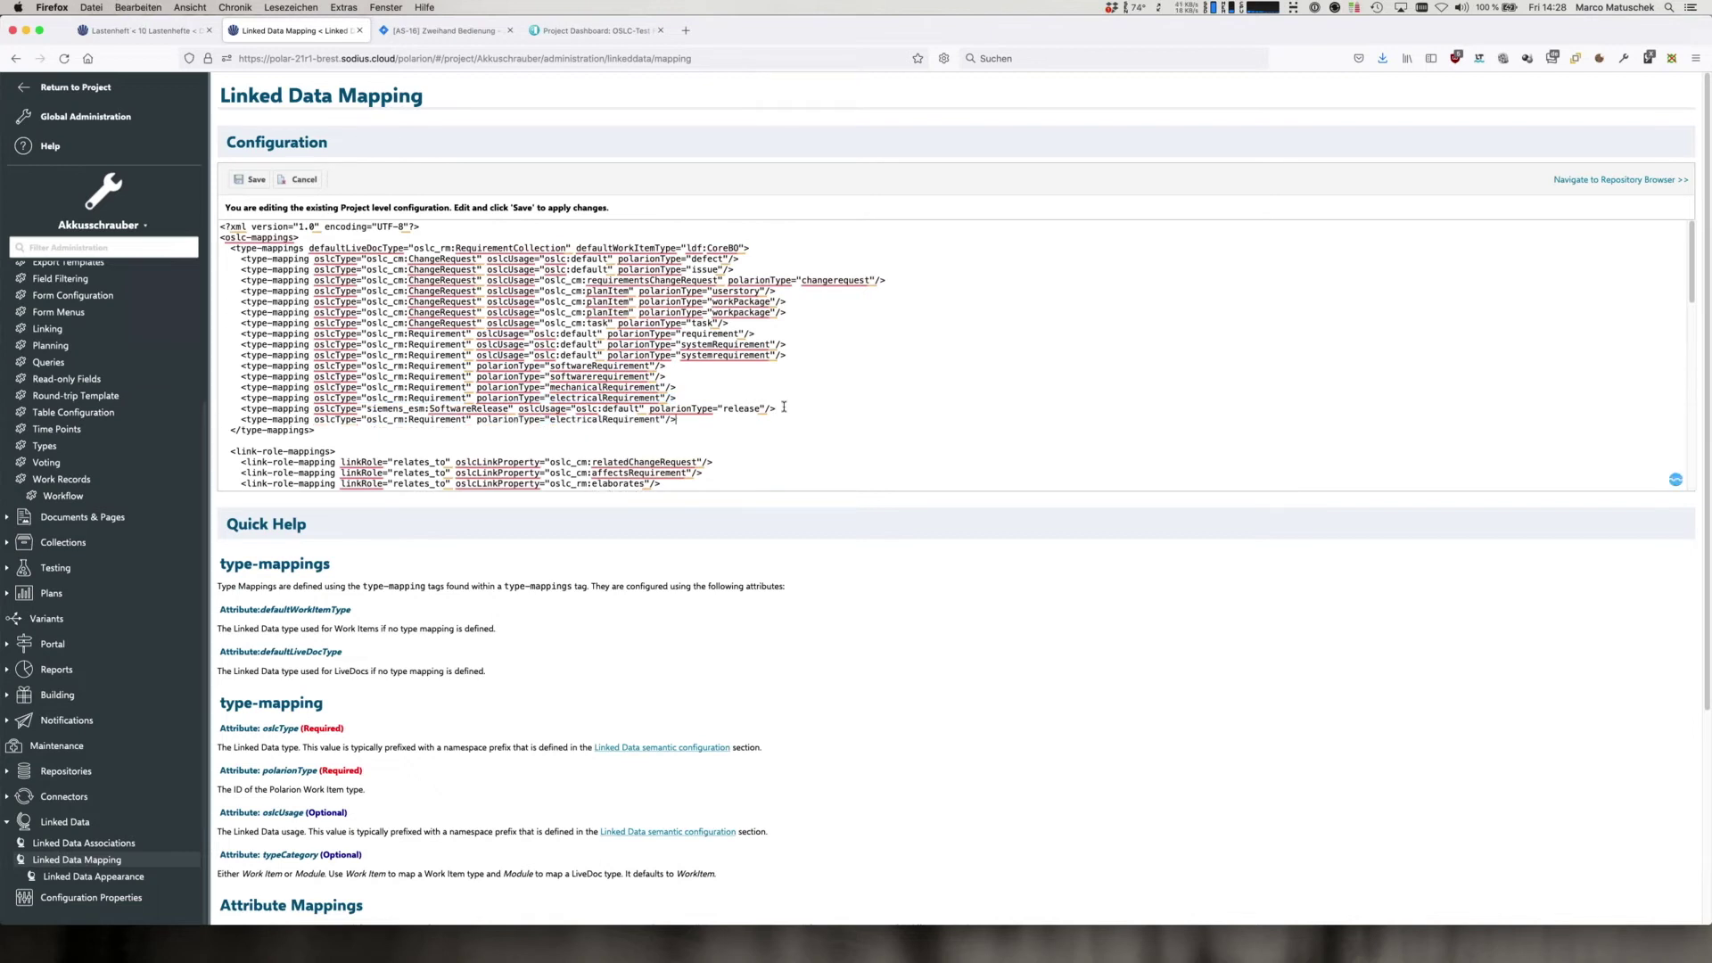
Set the polarionType of the duplicated oslc_rm:Requirement type mapping to func_requ
double_click(437, 419)
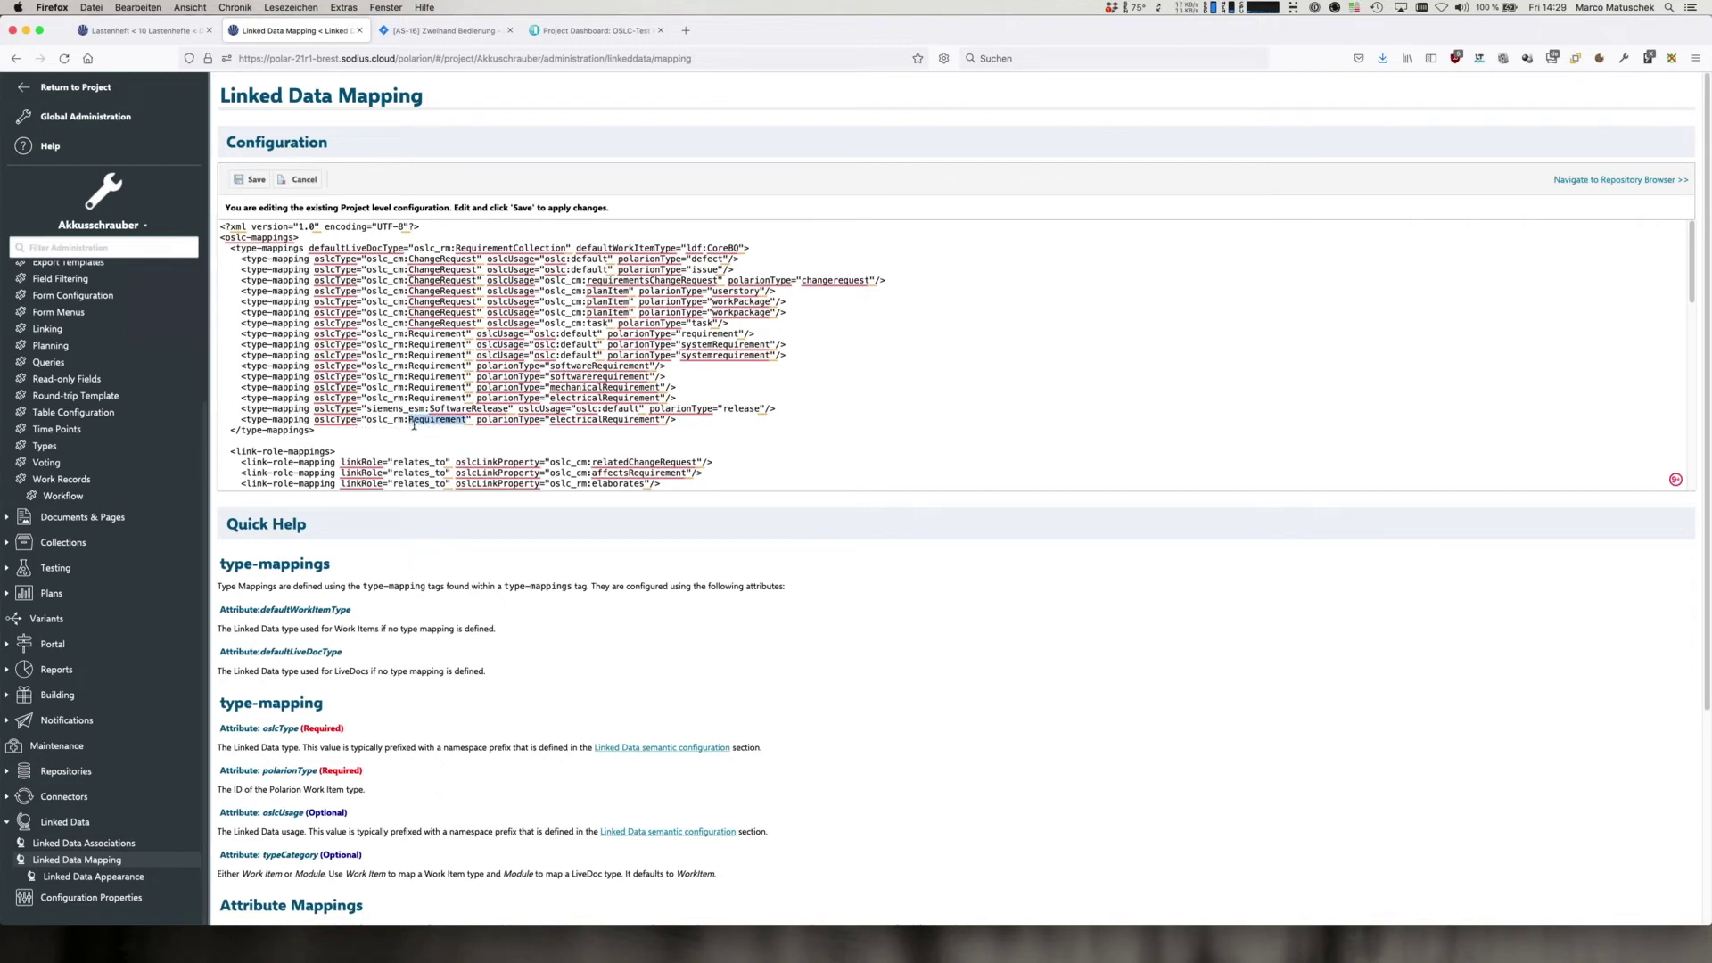
double_click(552, 422)
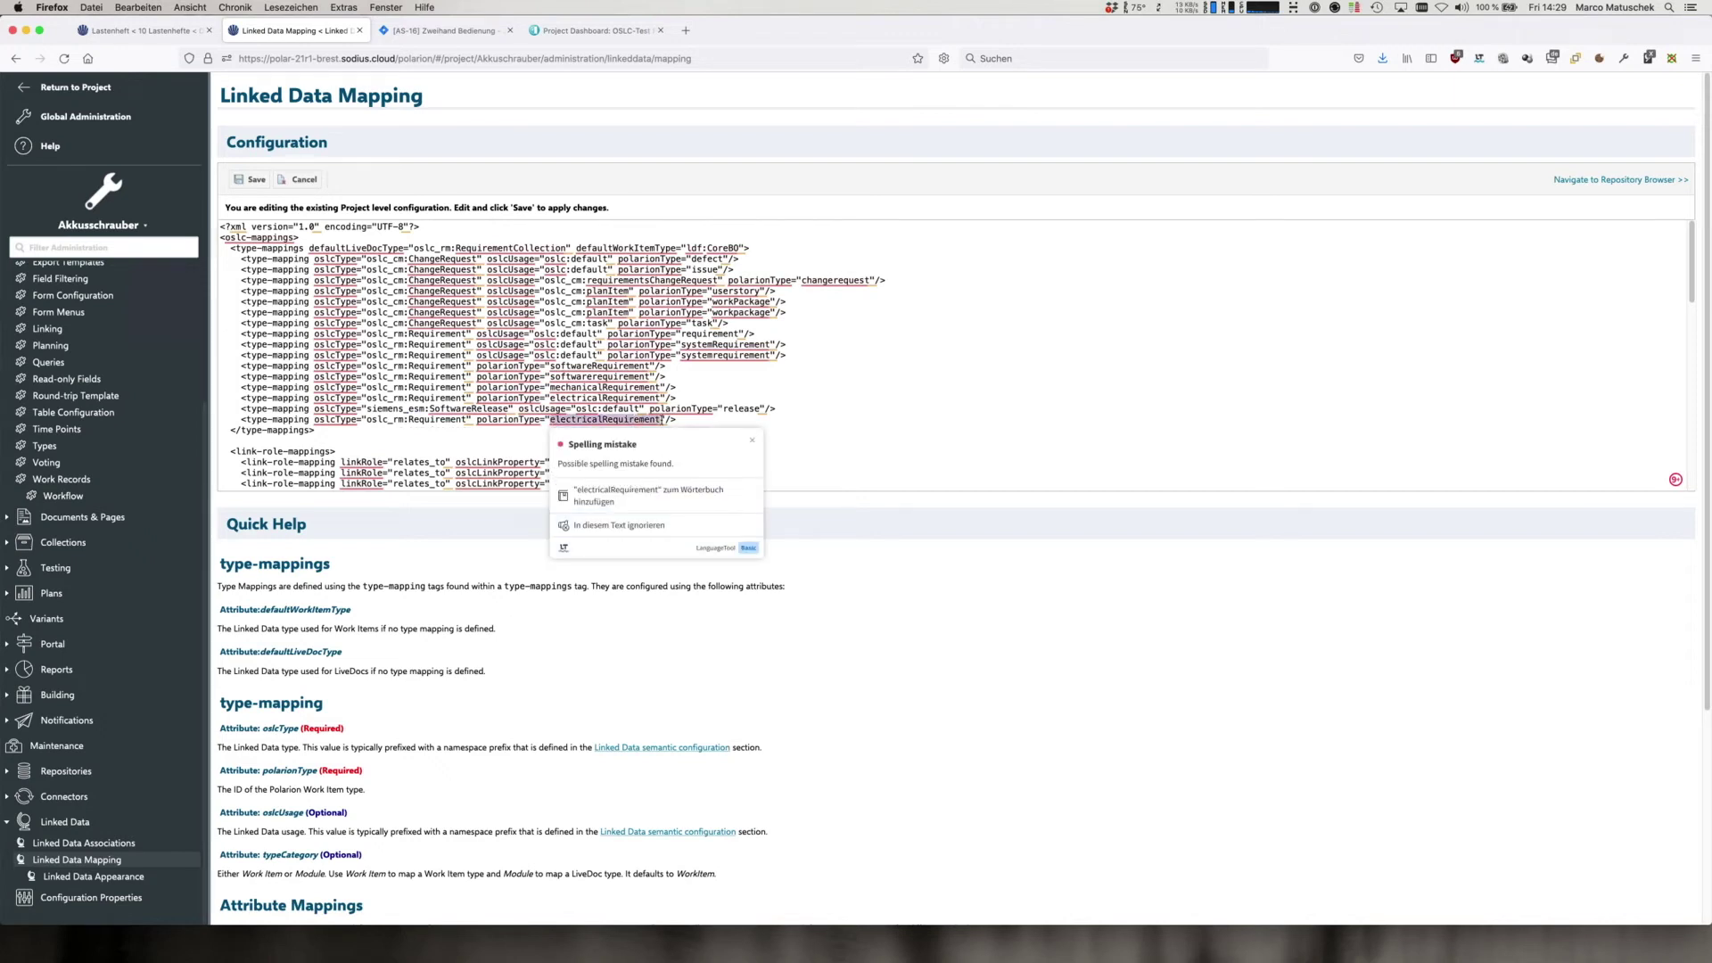
text(func_r)
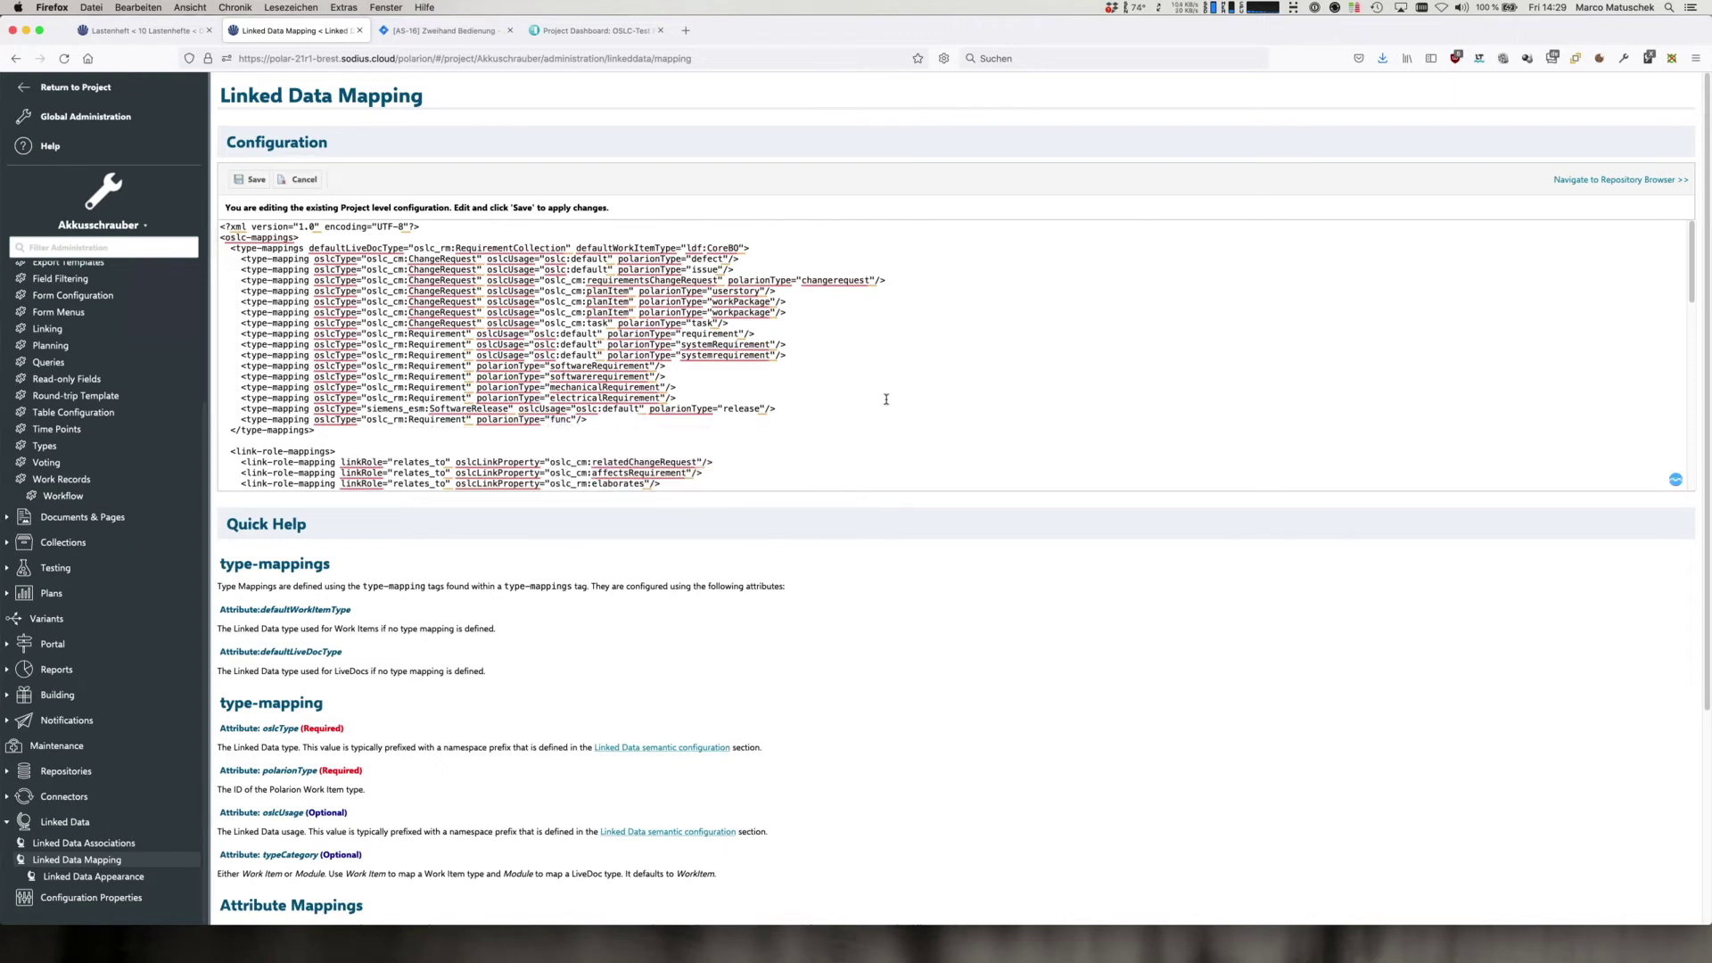
text(equ)
Duplicate the implements link role mapping below the specifies mapping and set the copy's linkRole to tracks
click(624, 440)
scroll(623, 440, down, 3)
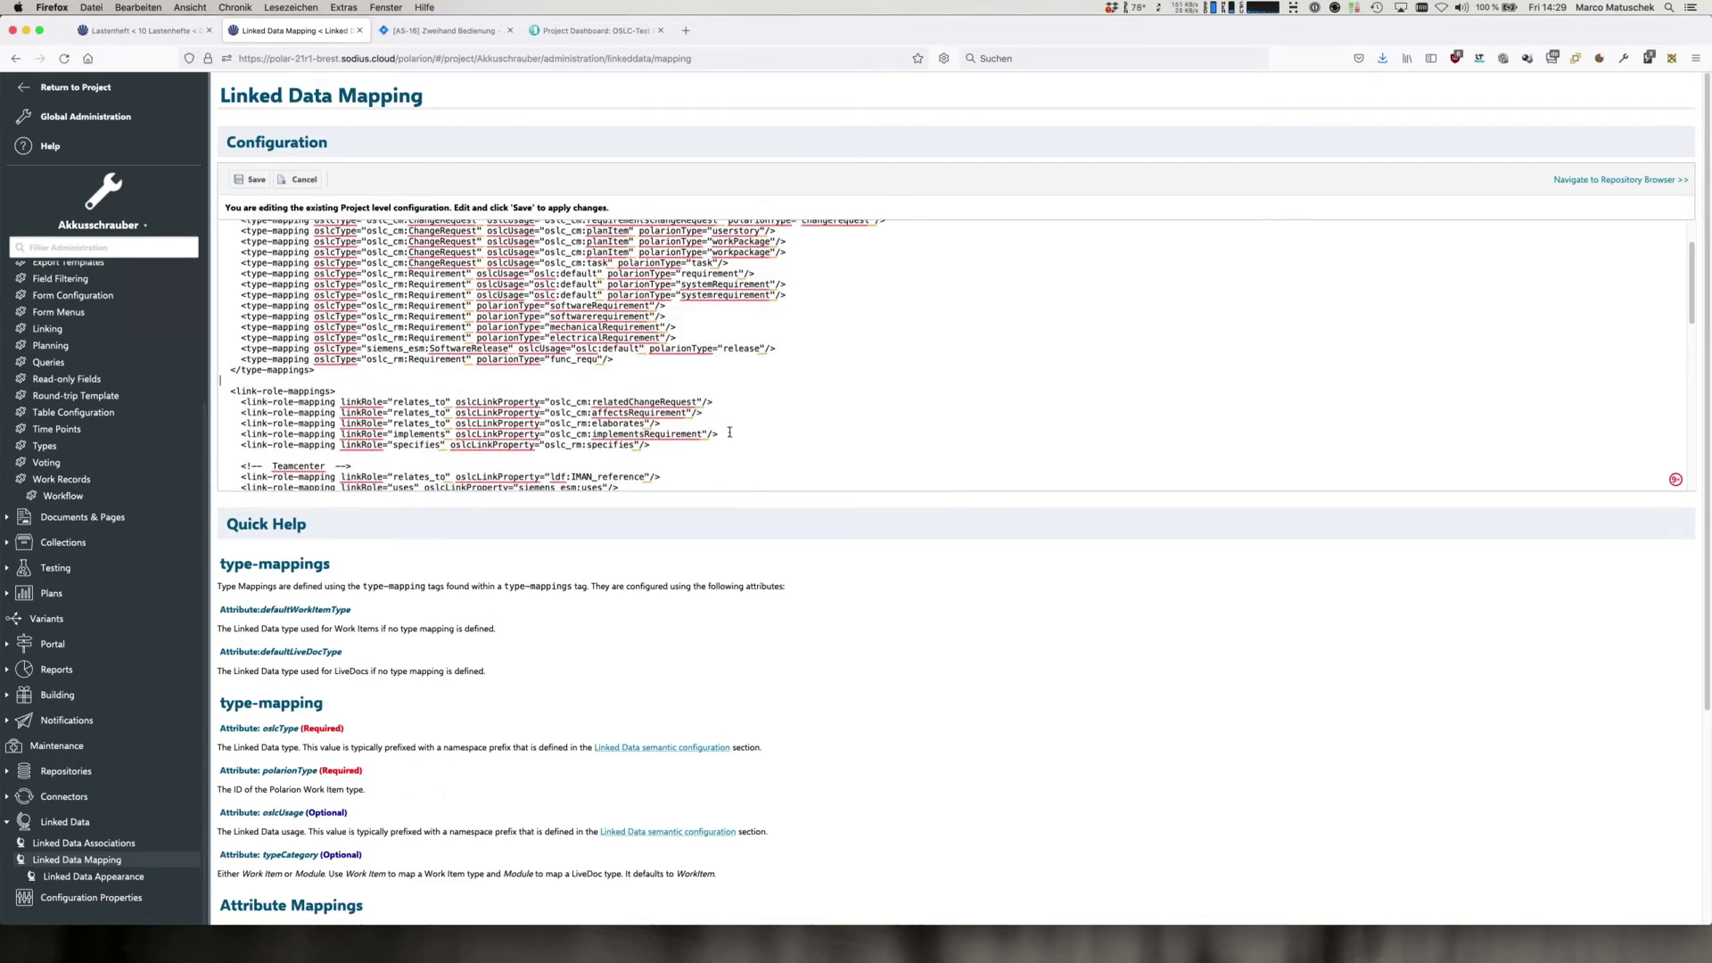
drag(720, 433, 222, 434)
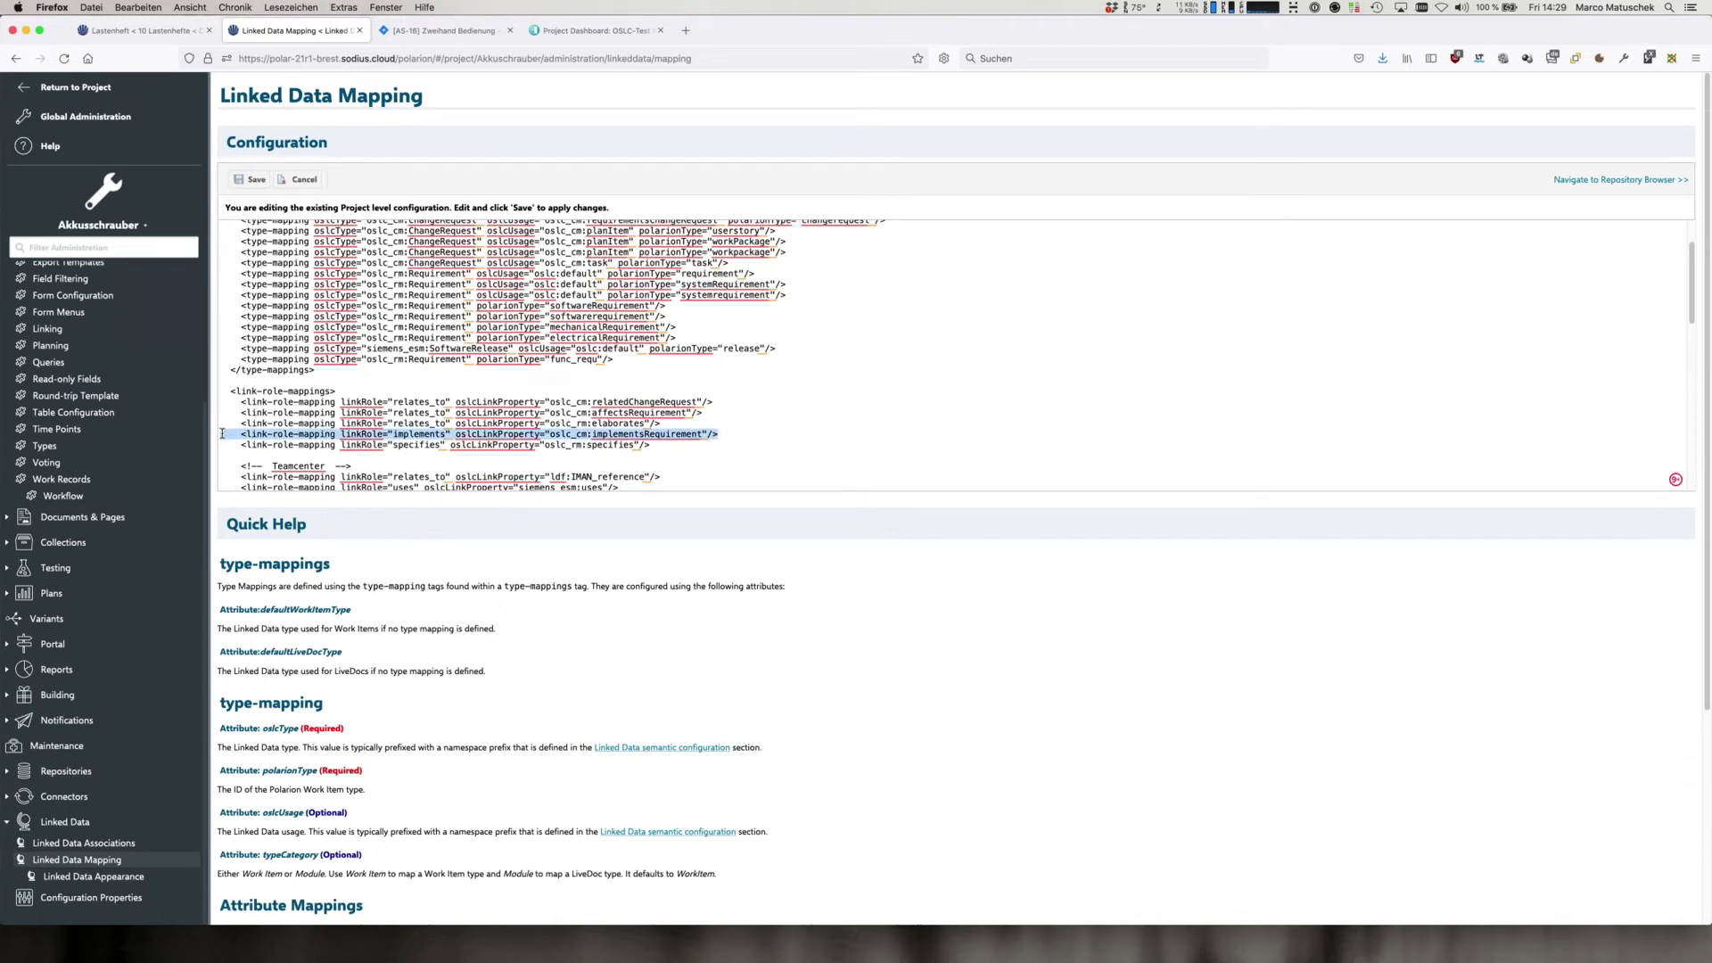
click(288, 461)
key(super+v)
double_click(419, 455)
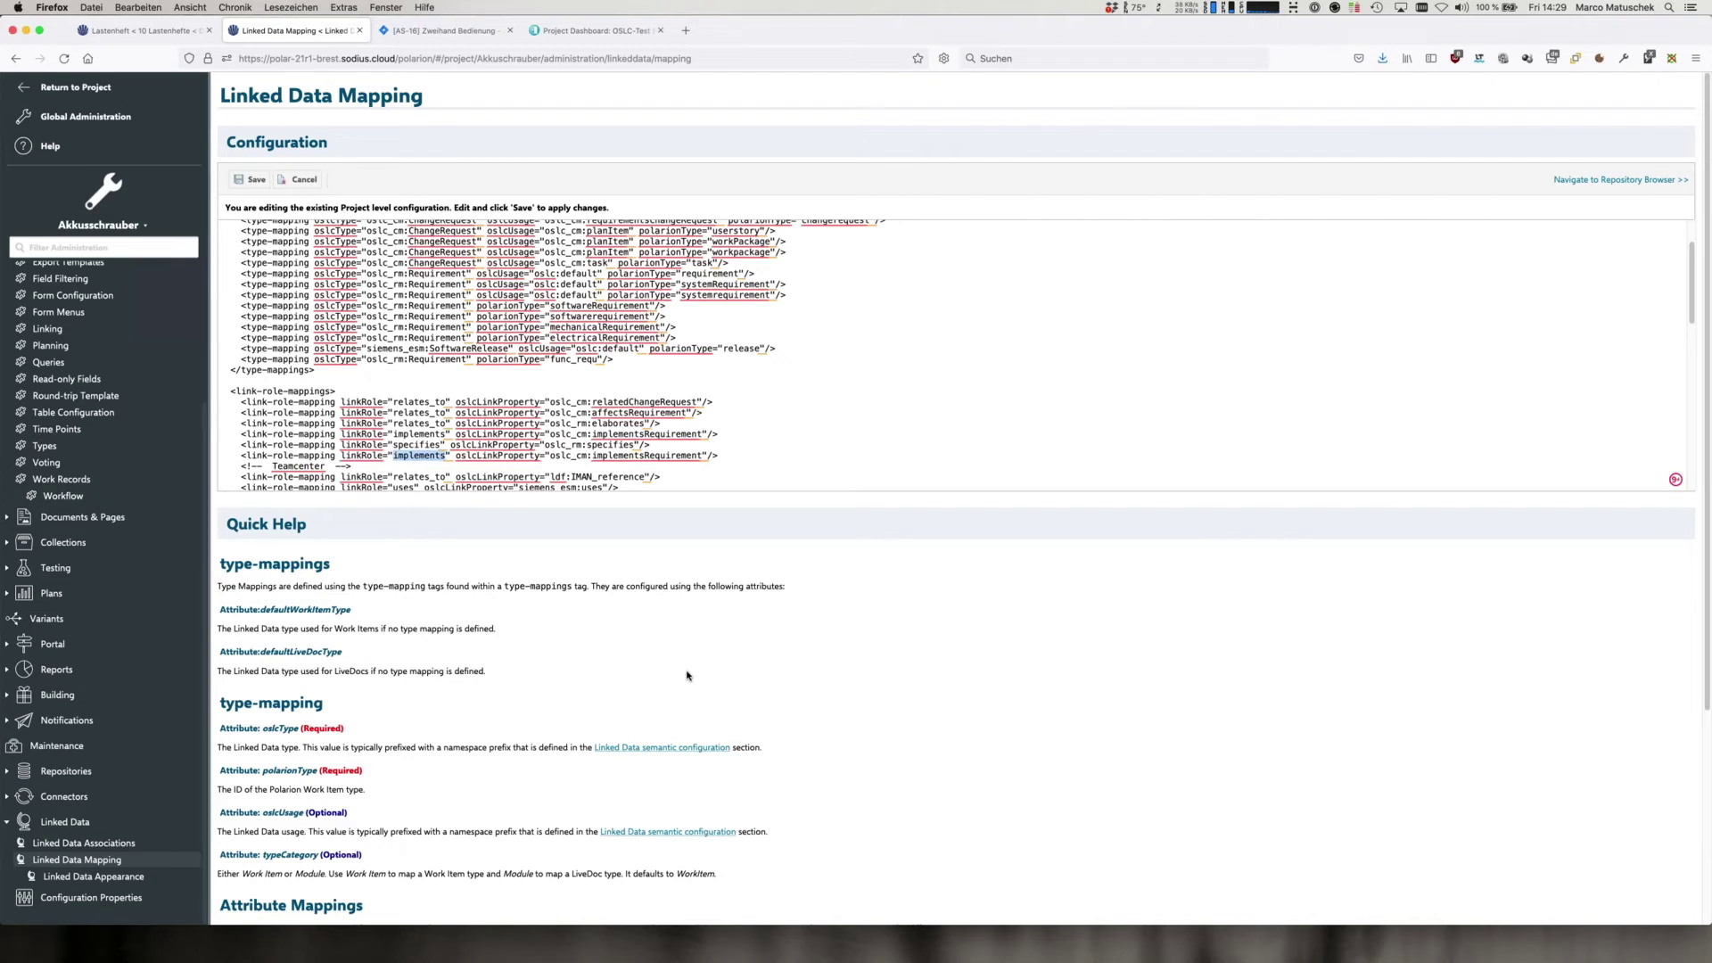
text(tracks)
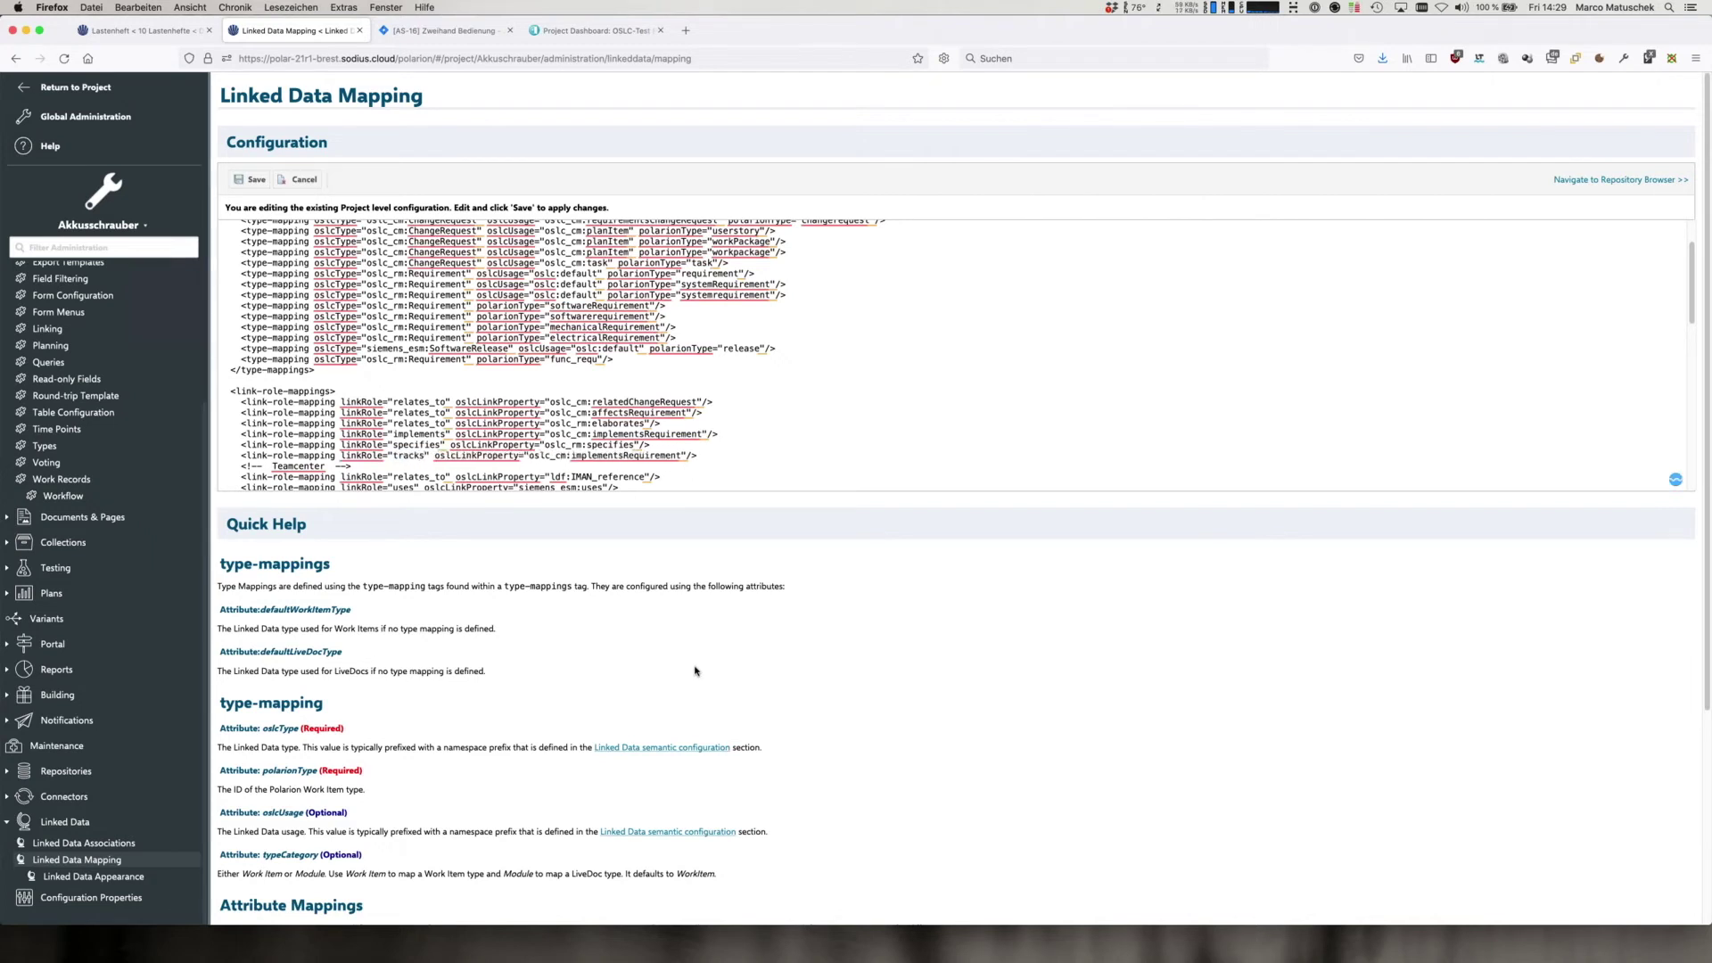
Set the tracks mapping's oslcLinkProperty to oslc_cm:tracksRequirement and save the configuration
click(604, 455)
drag(621, 456, 572, 456)
text(tracks)
click(252, 179)
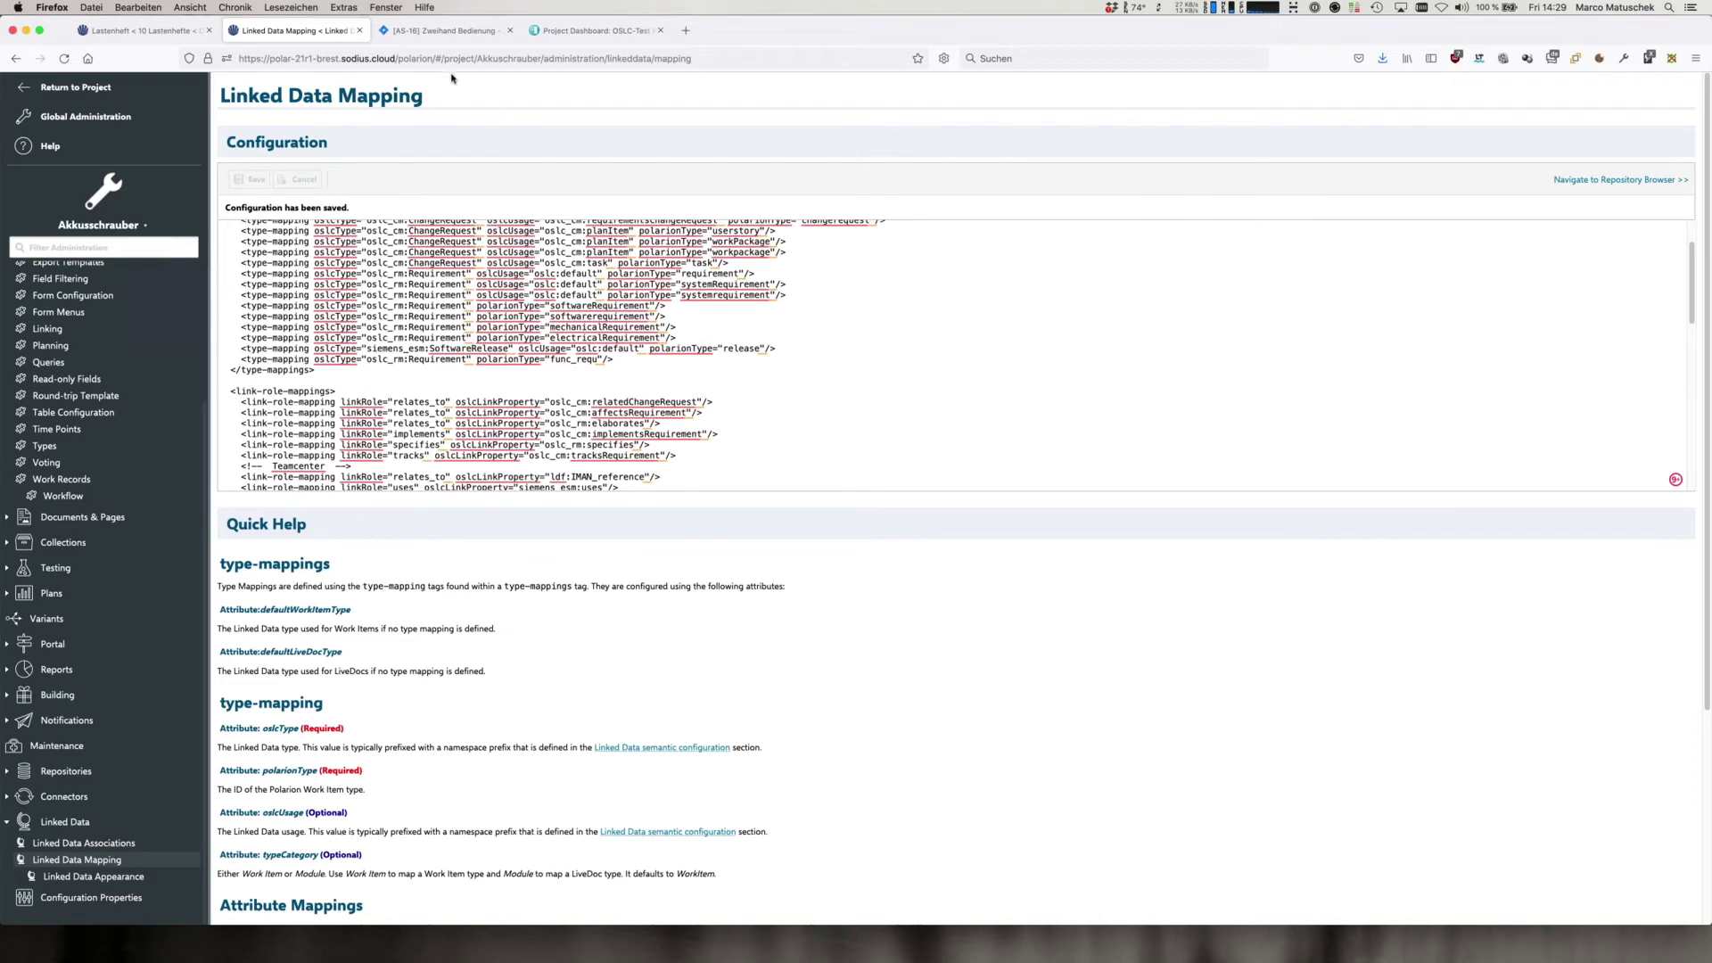
In Jira, start a Tracks Requirement collaboration link from issue AS-16 to an existing Requirement in the Akkusschrauber container
click(457, 32)
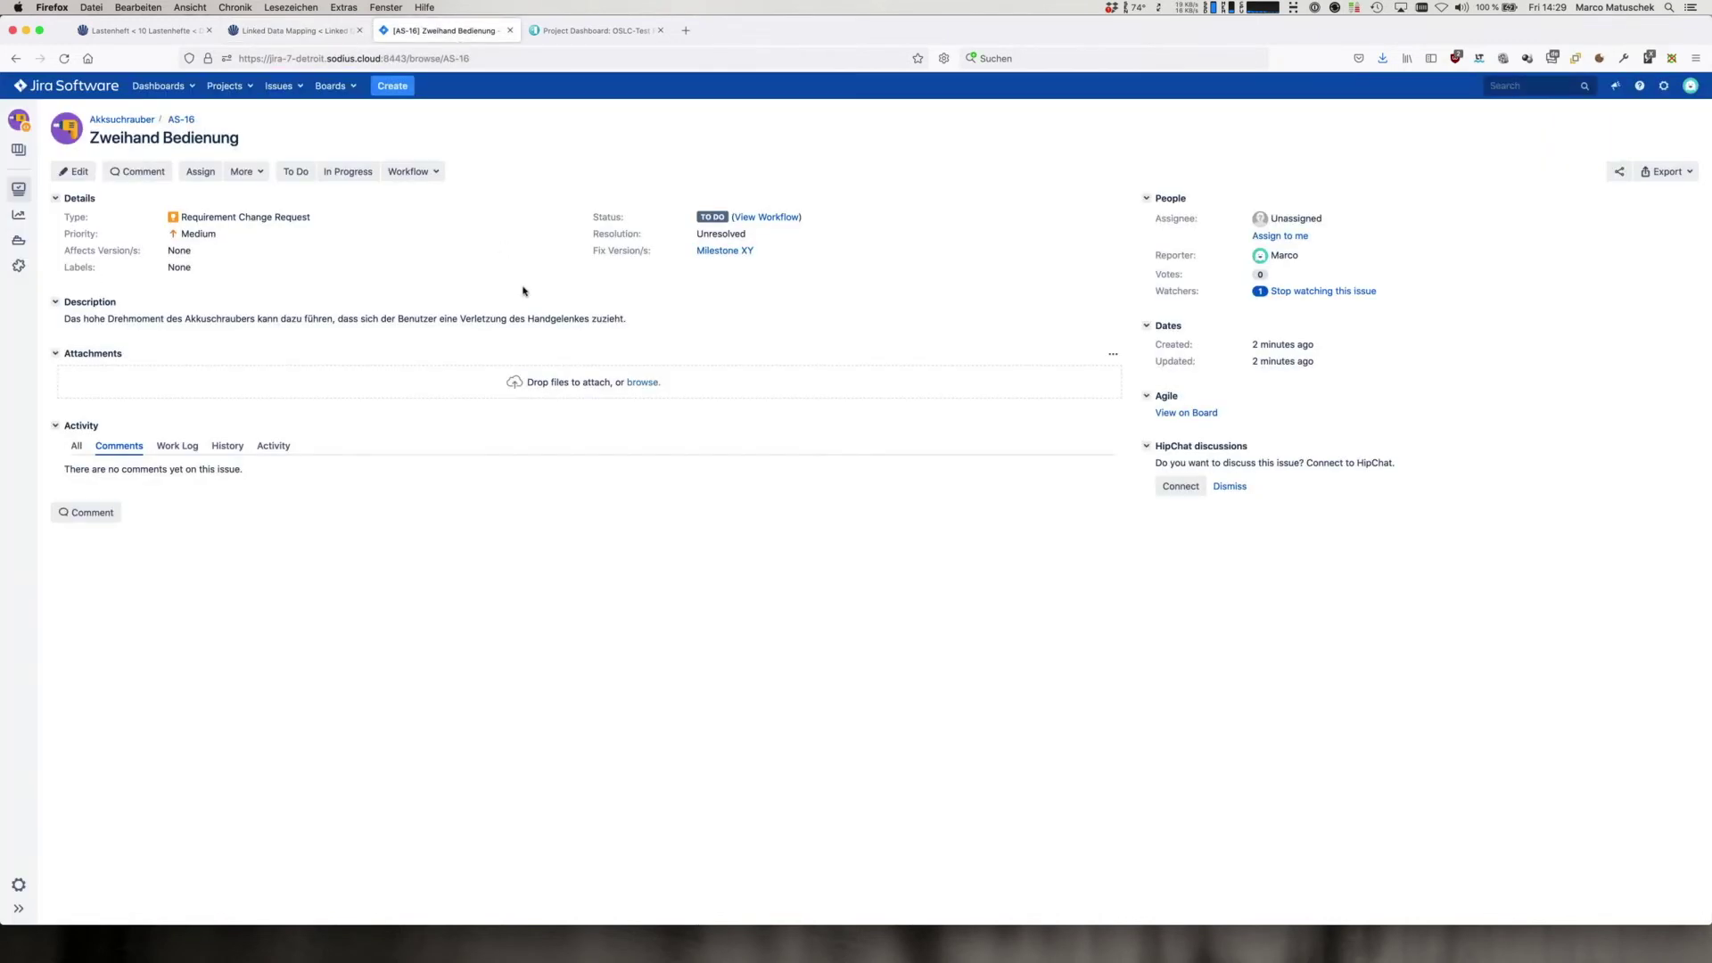
click(253, 173)
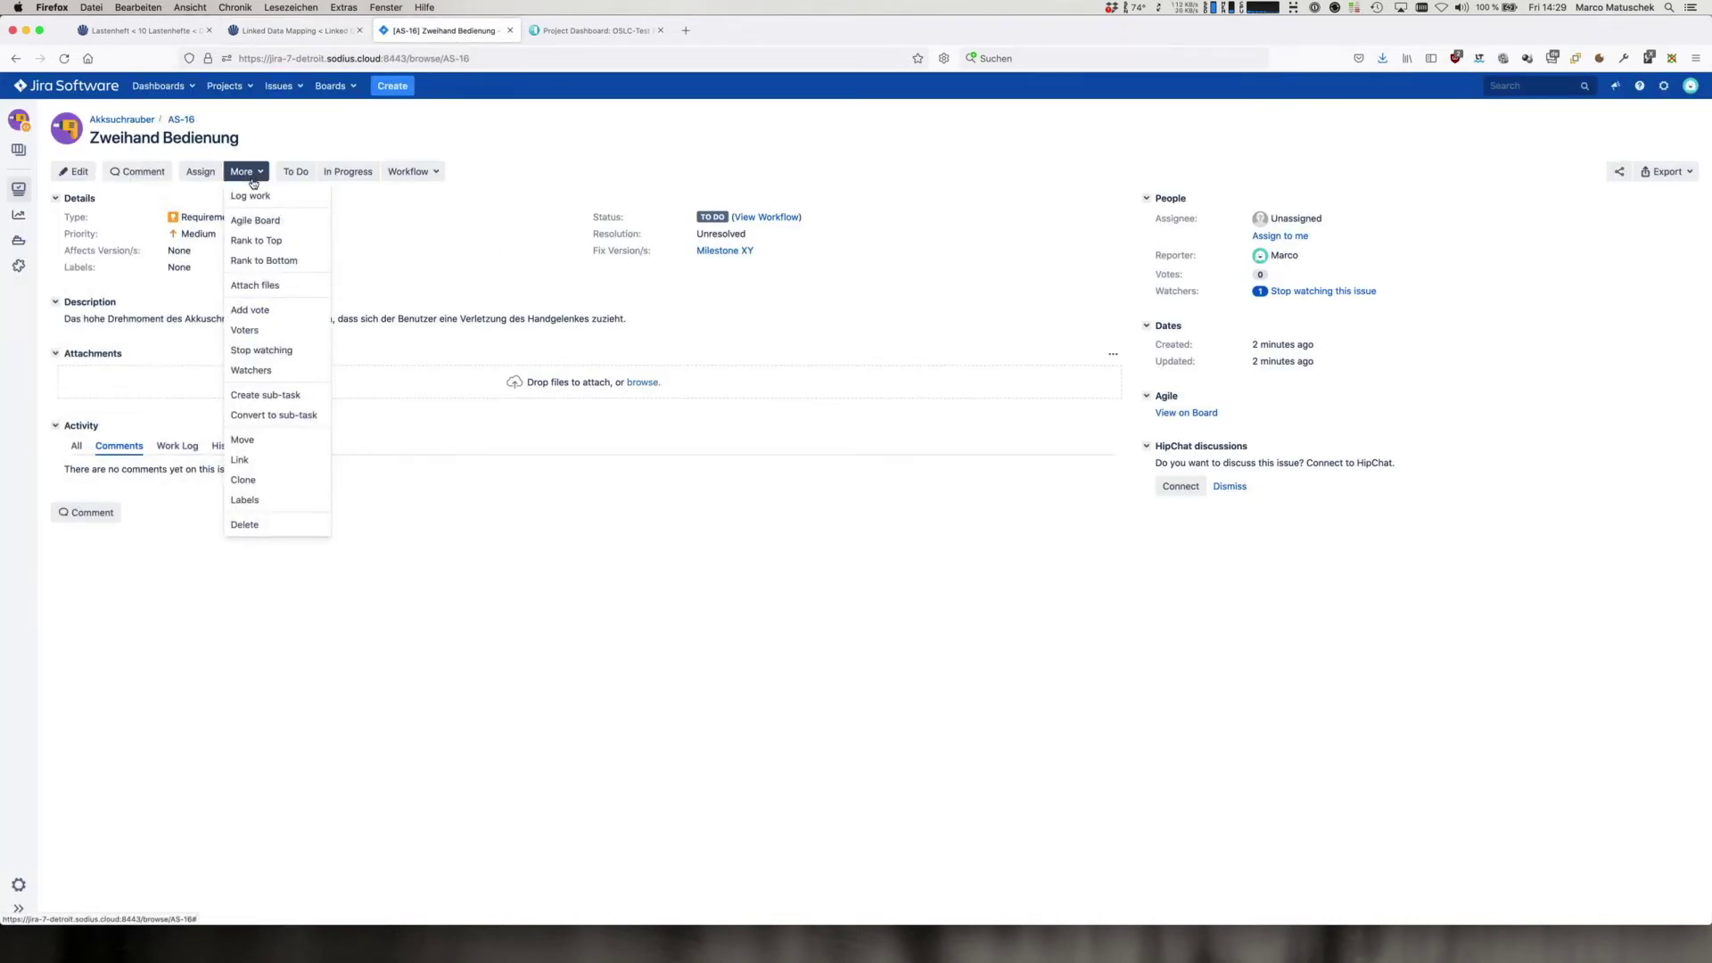
click(264, 462)
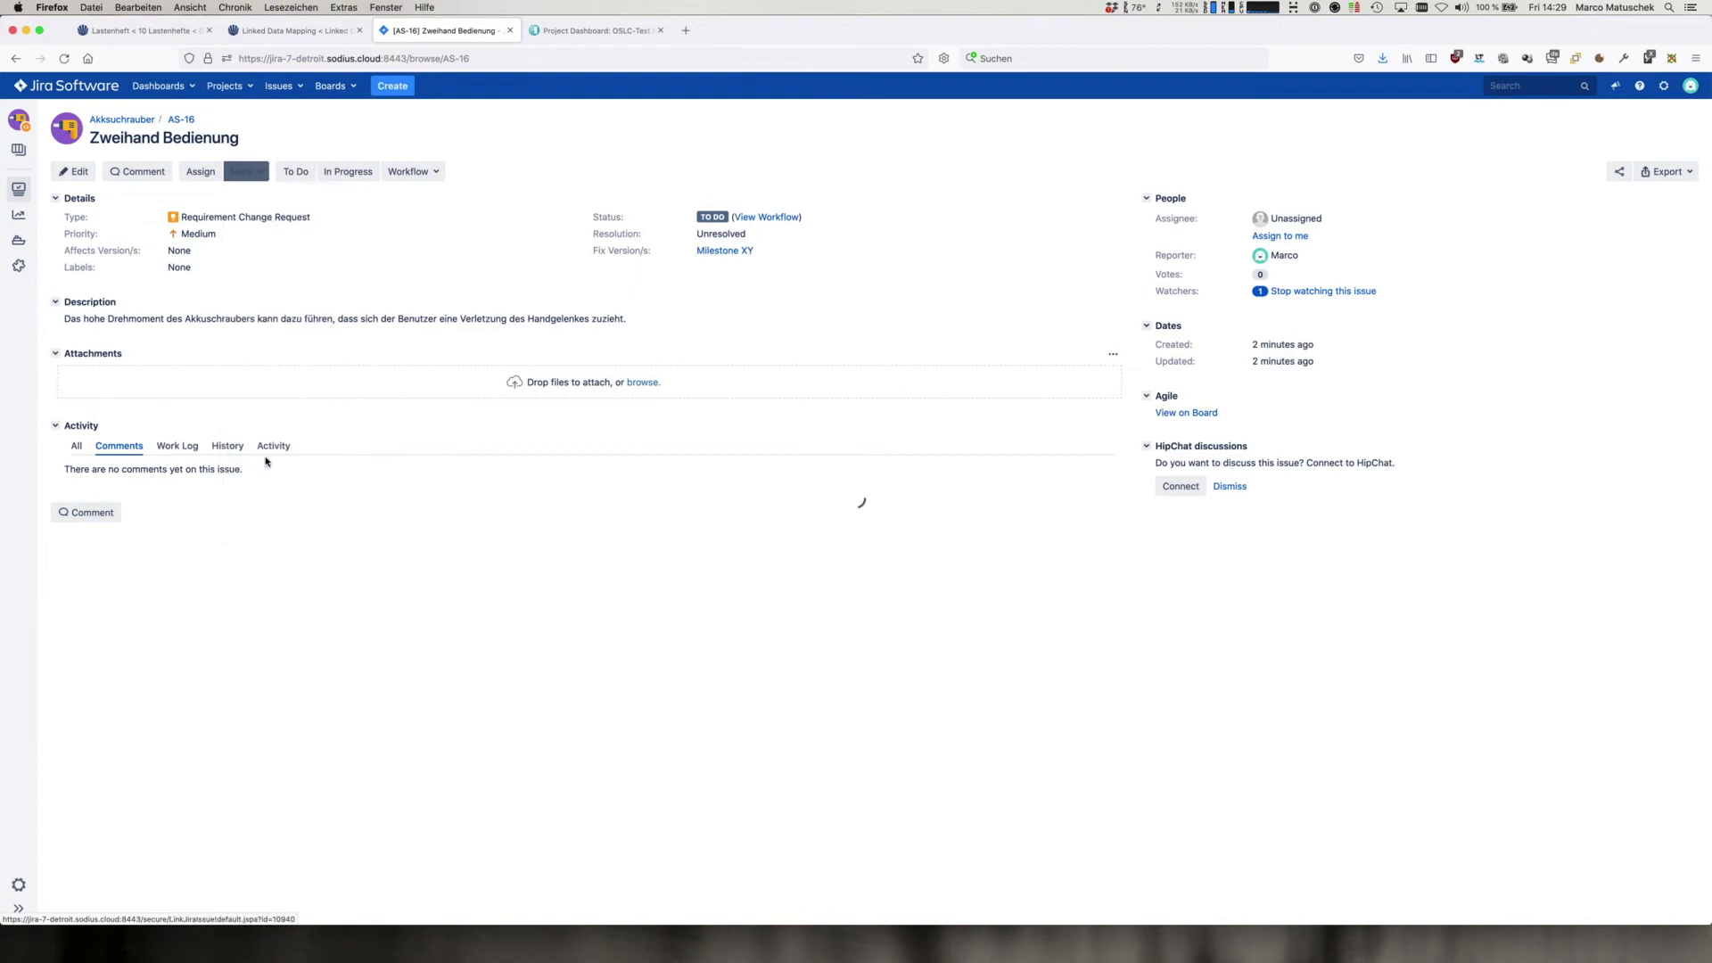
click(657, 406)
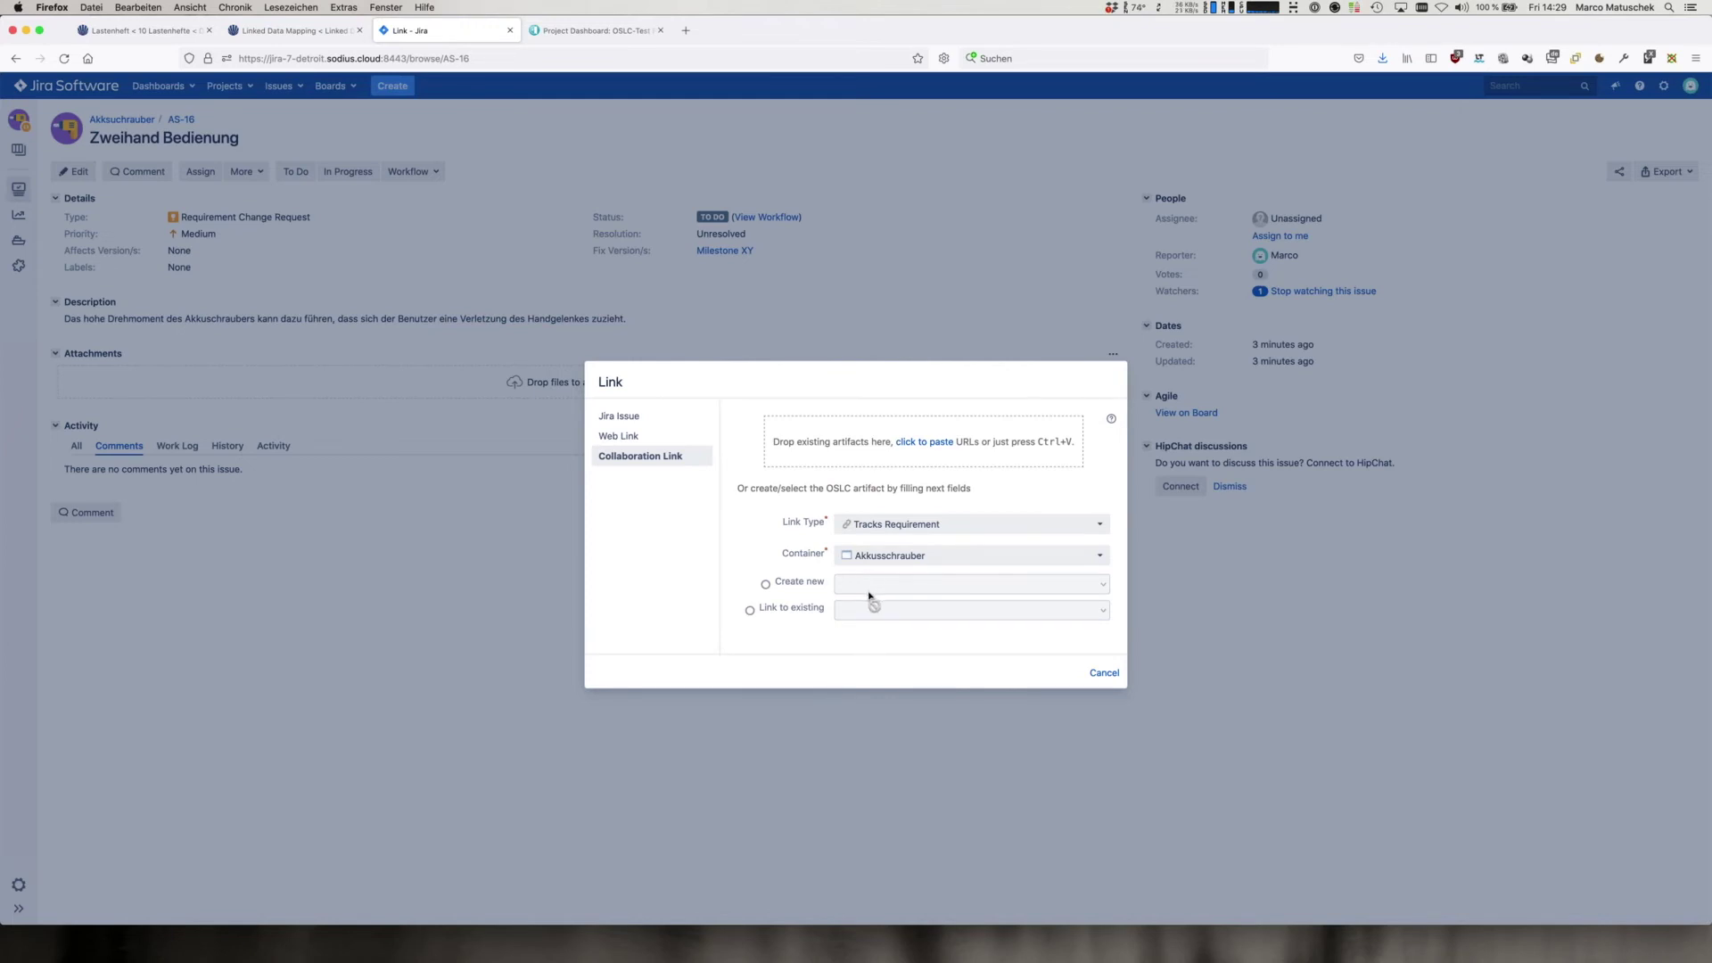
click(749, 611)
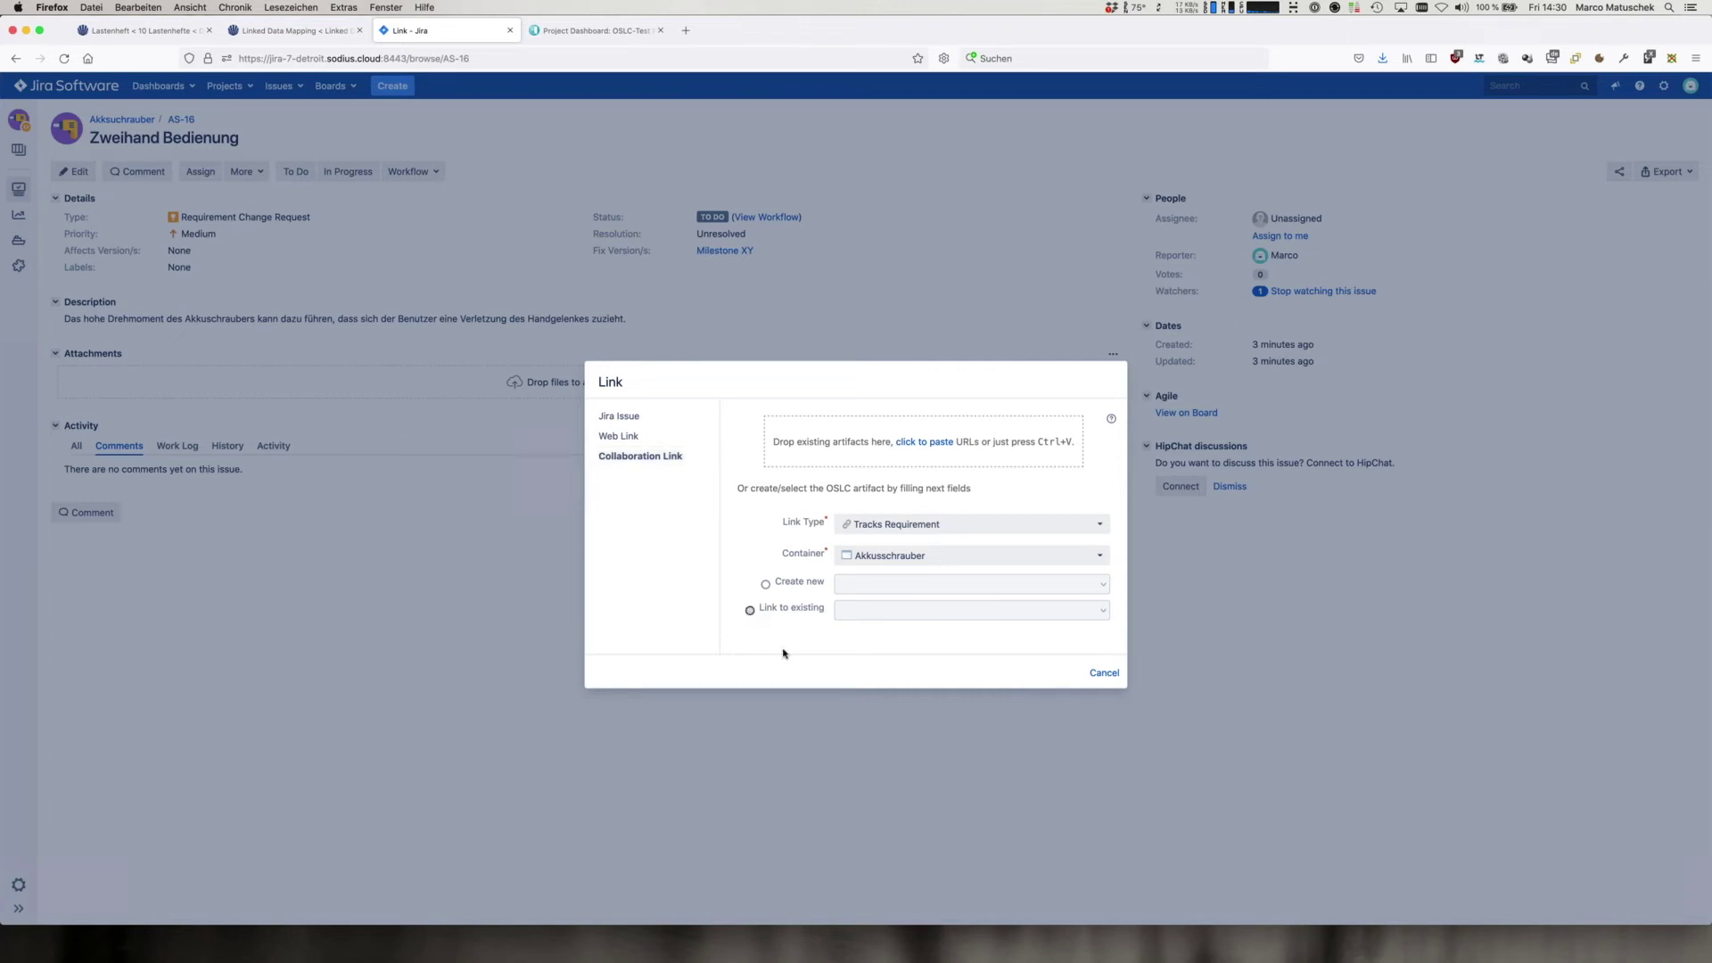
click(1102, 613)
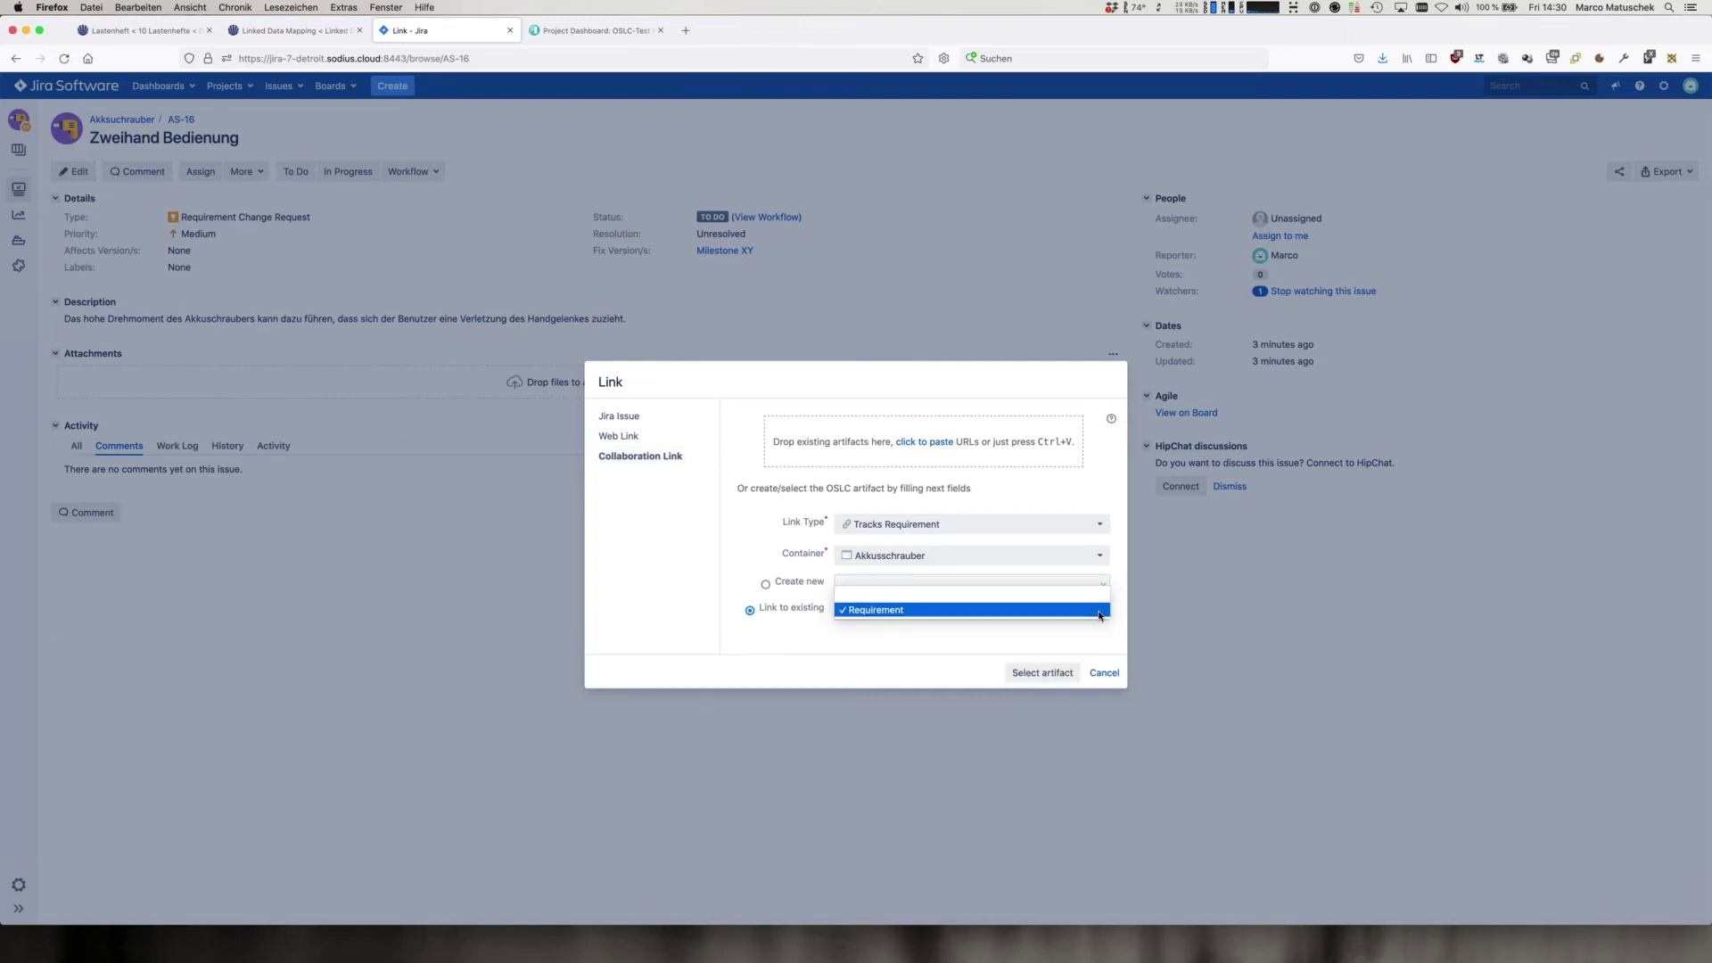
click(1100, 614)
Select the AS-275 Einhandbedienung artifact as the link target and create the collaboration link
click(1055, 672)
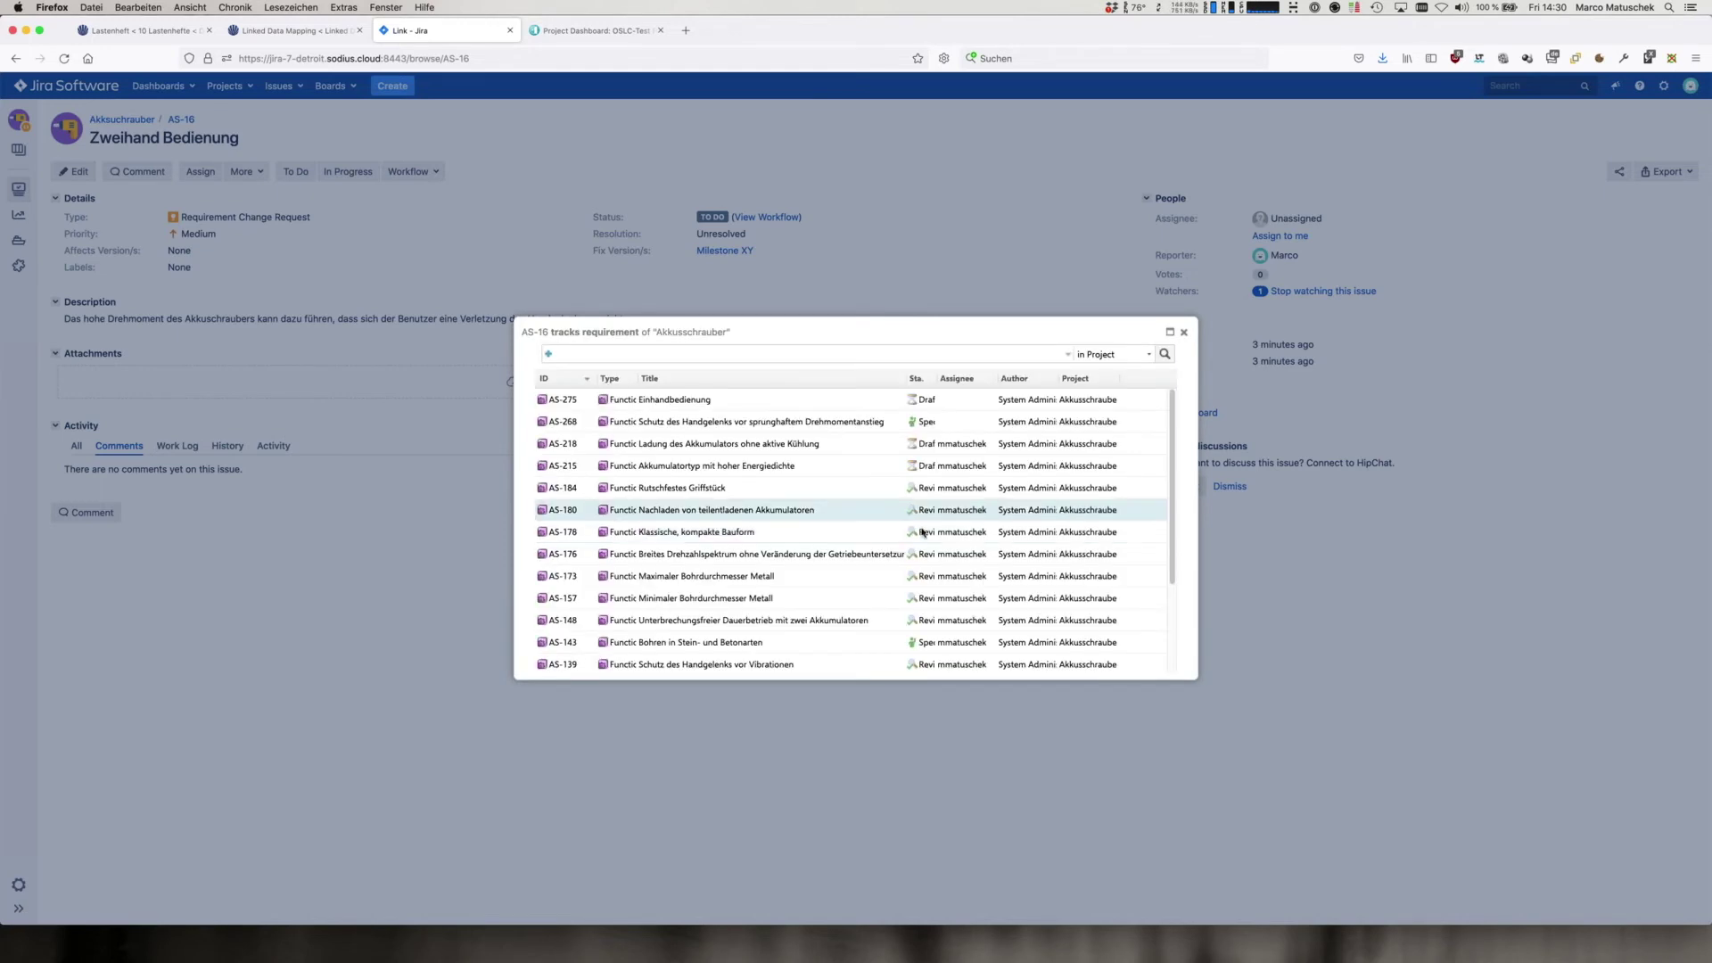
scroll(926, 528, down, 4)
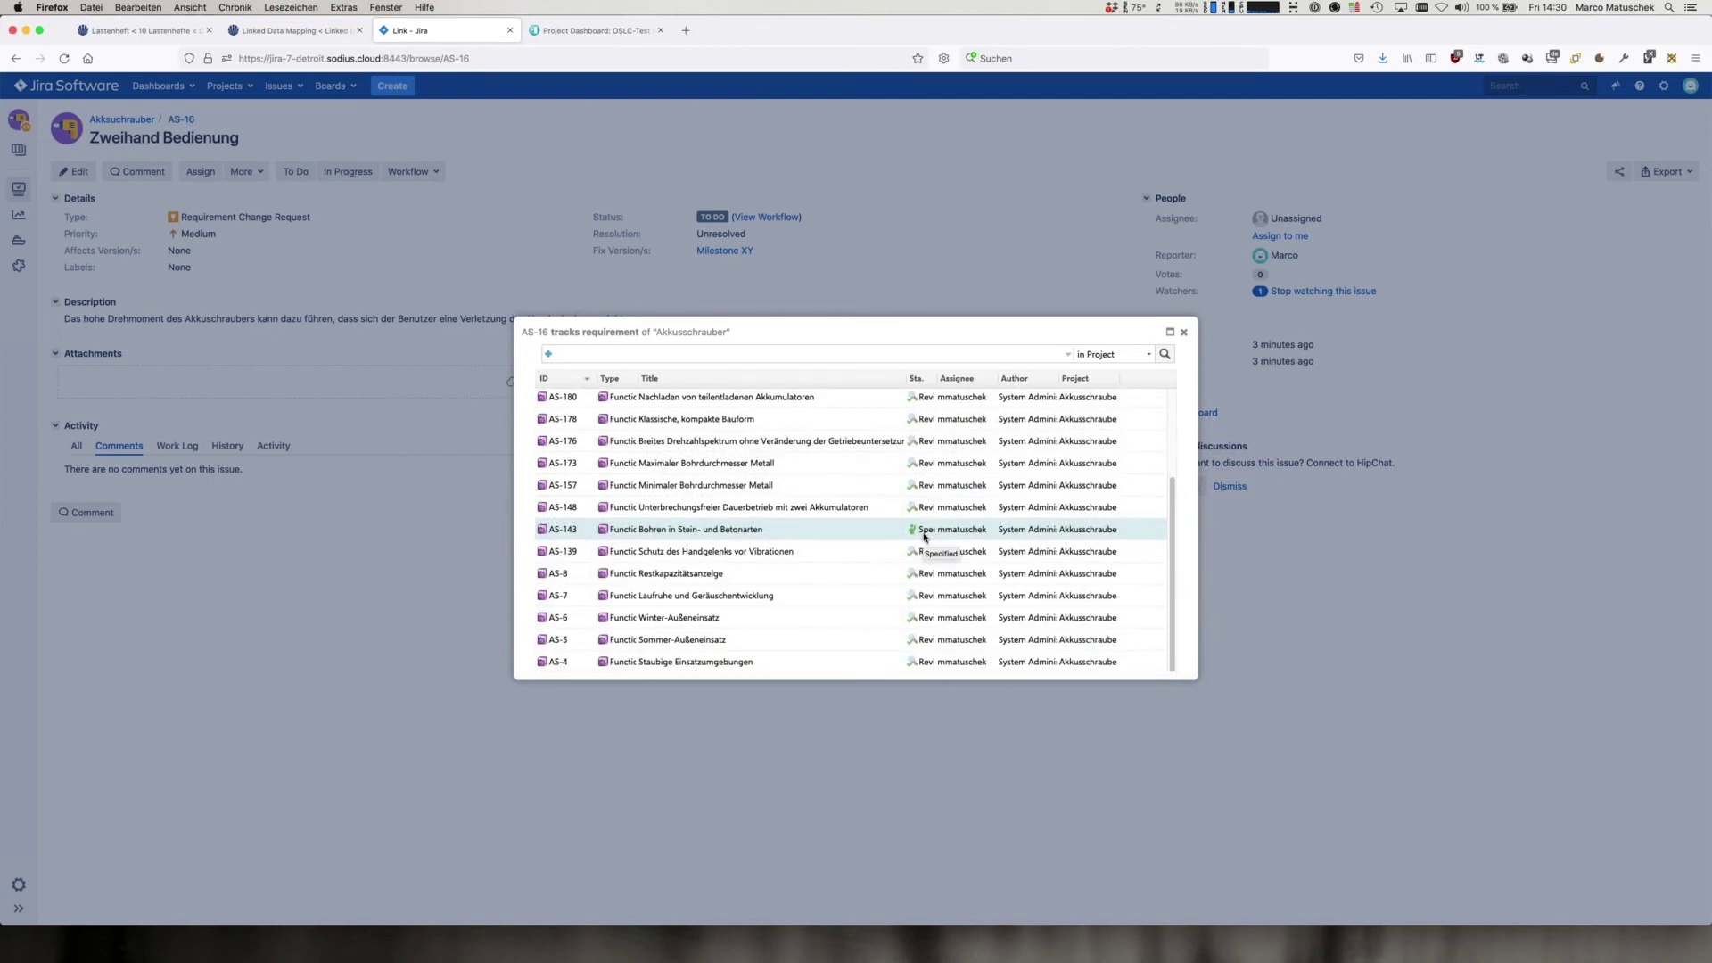
scroll(925, 536, up, 4)
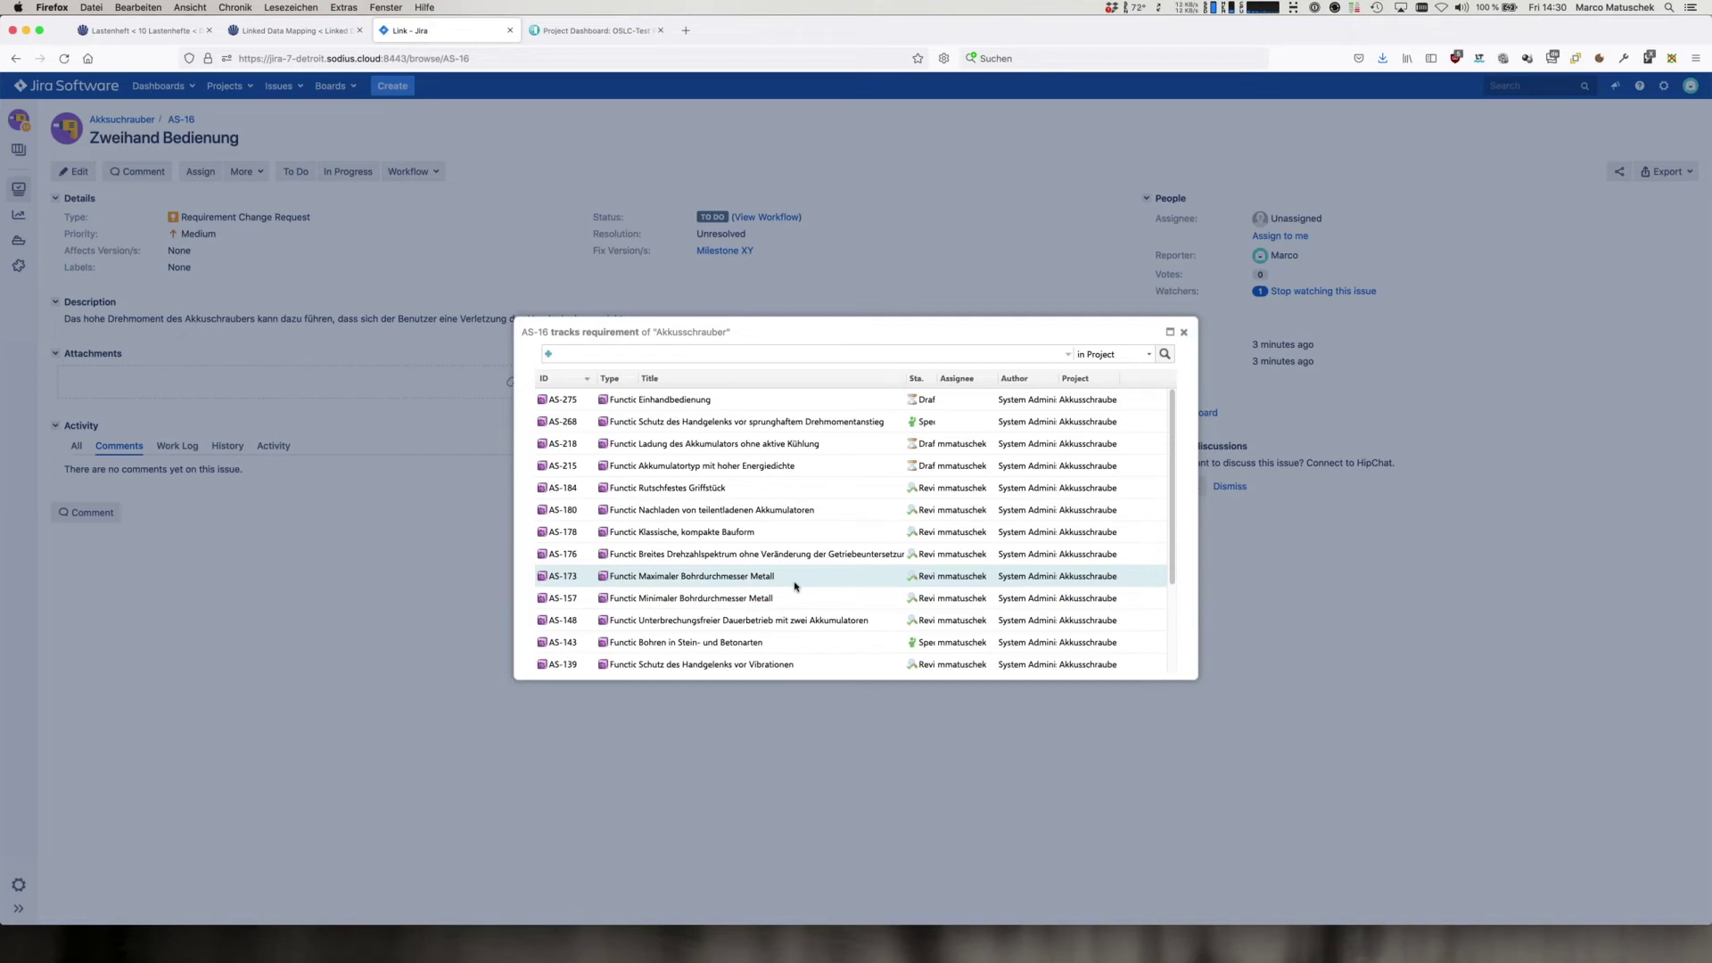
click(678, 401)
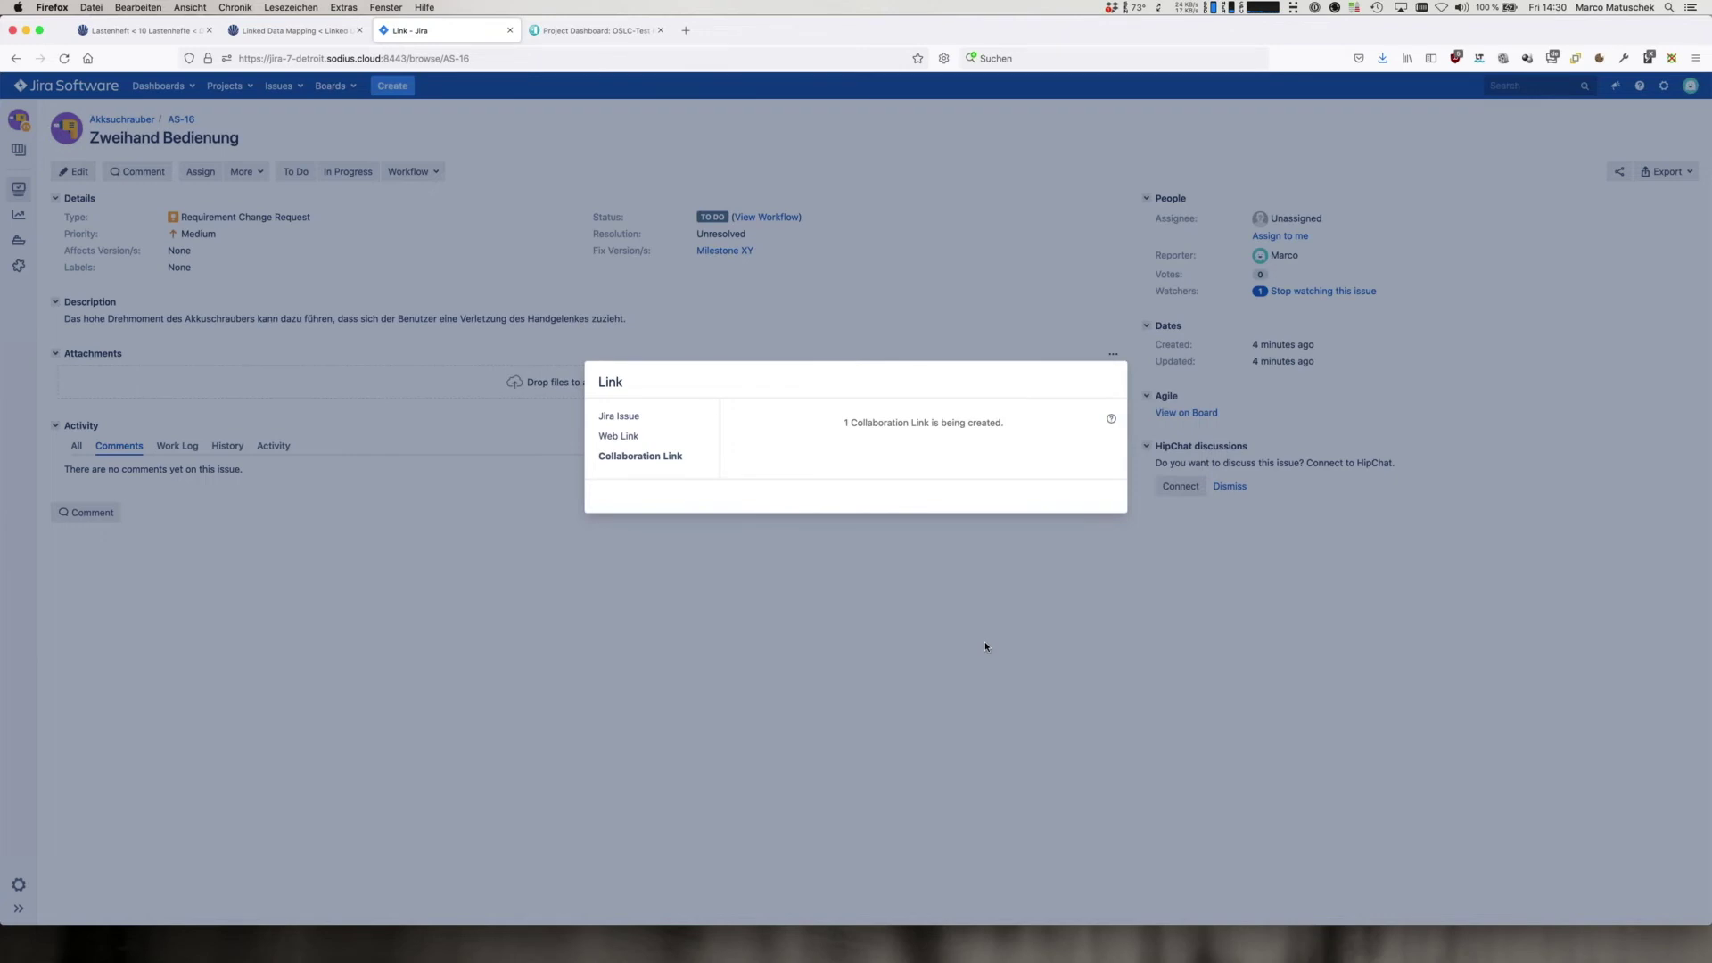
click(1096, 532)
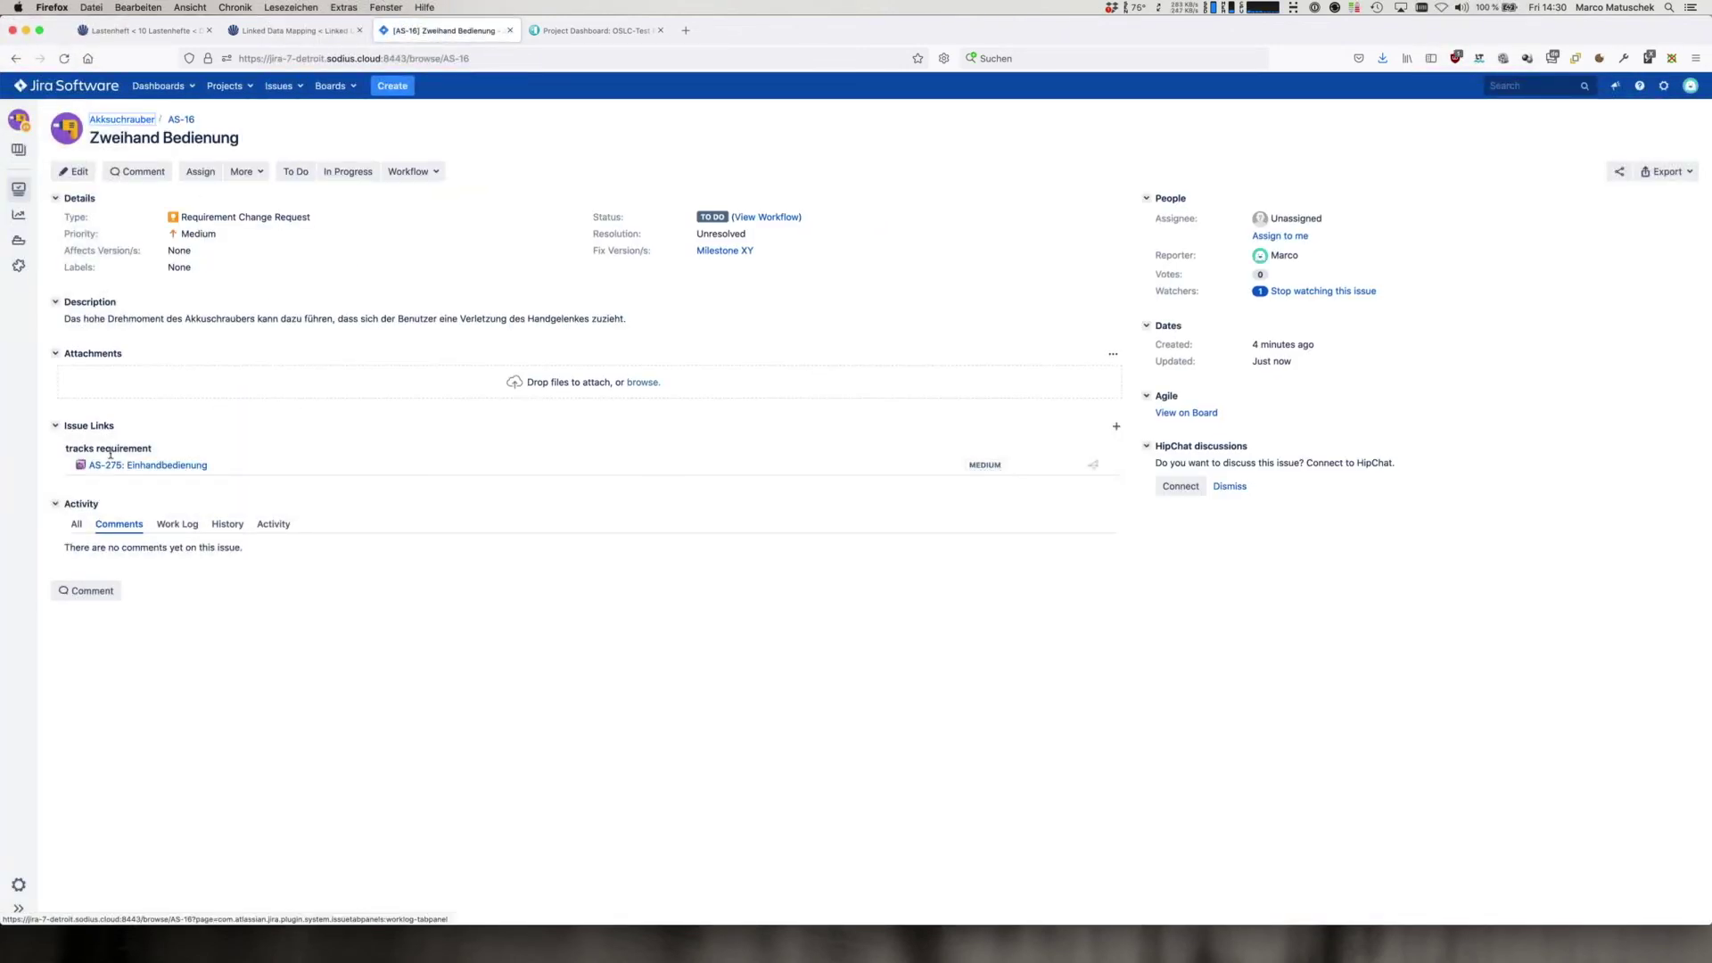
Preview the linked requirement Einhandbedienung, open it in Polarion, and examine its linked work items, including the removal option for the Jira link
mouse_move(157, 473)
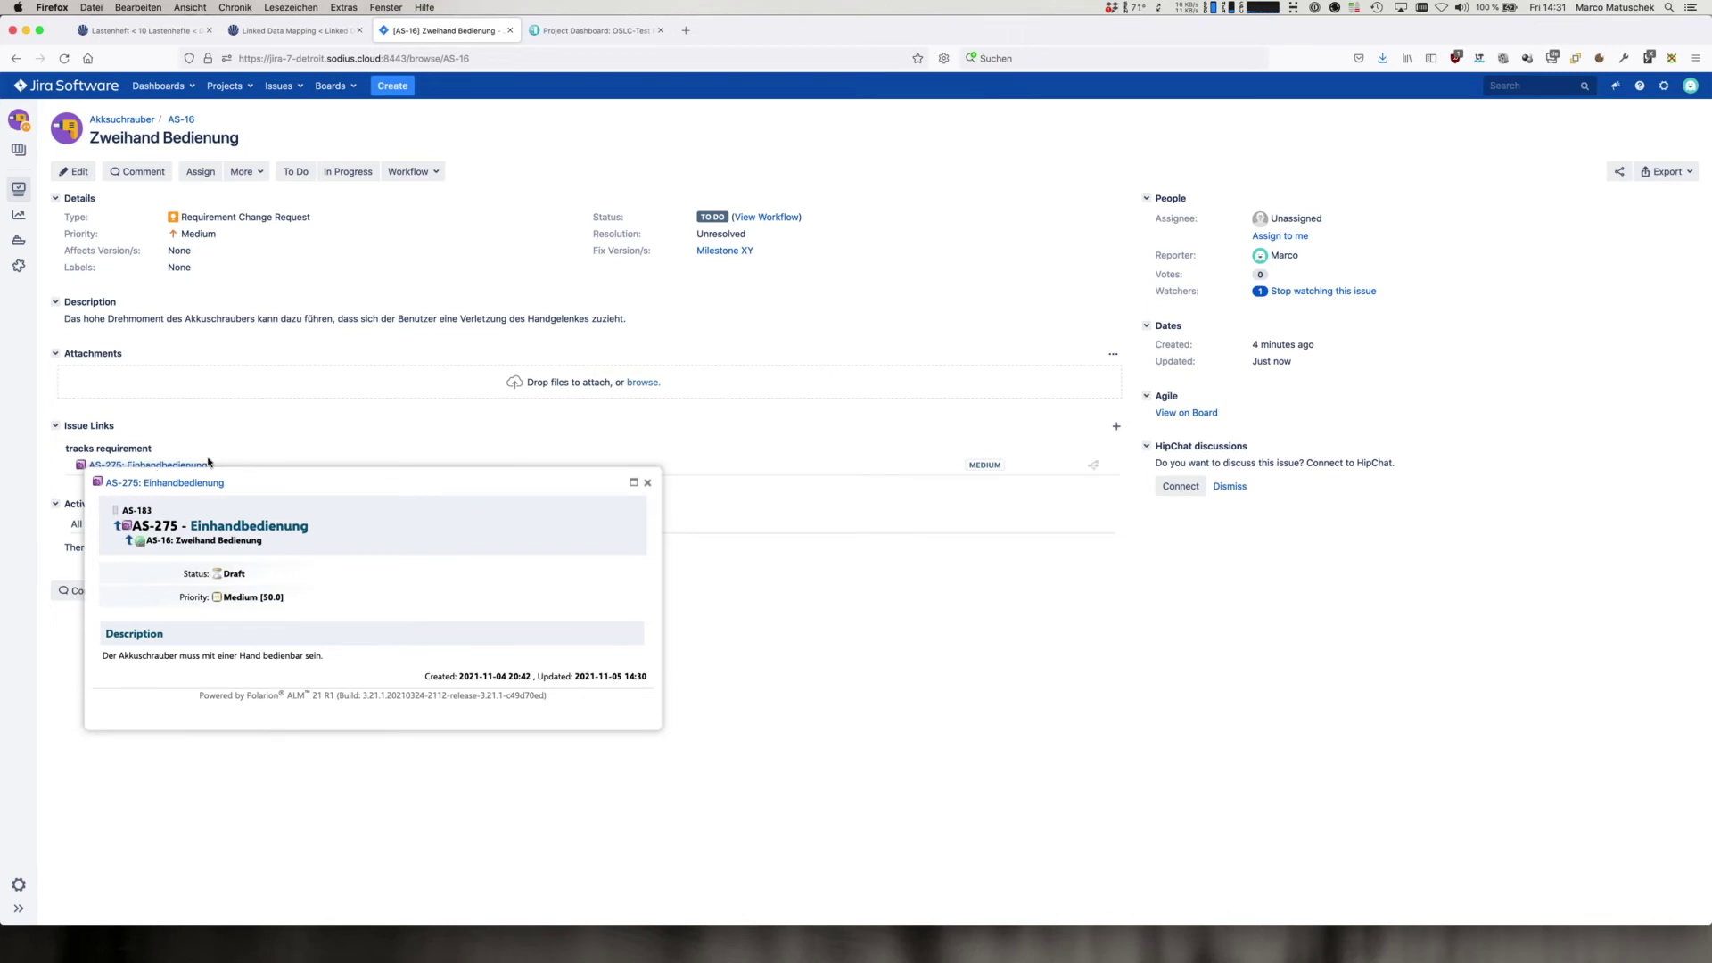
click(186, 464)
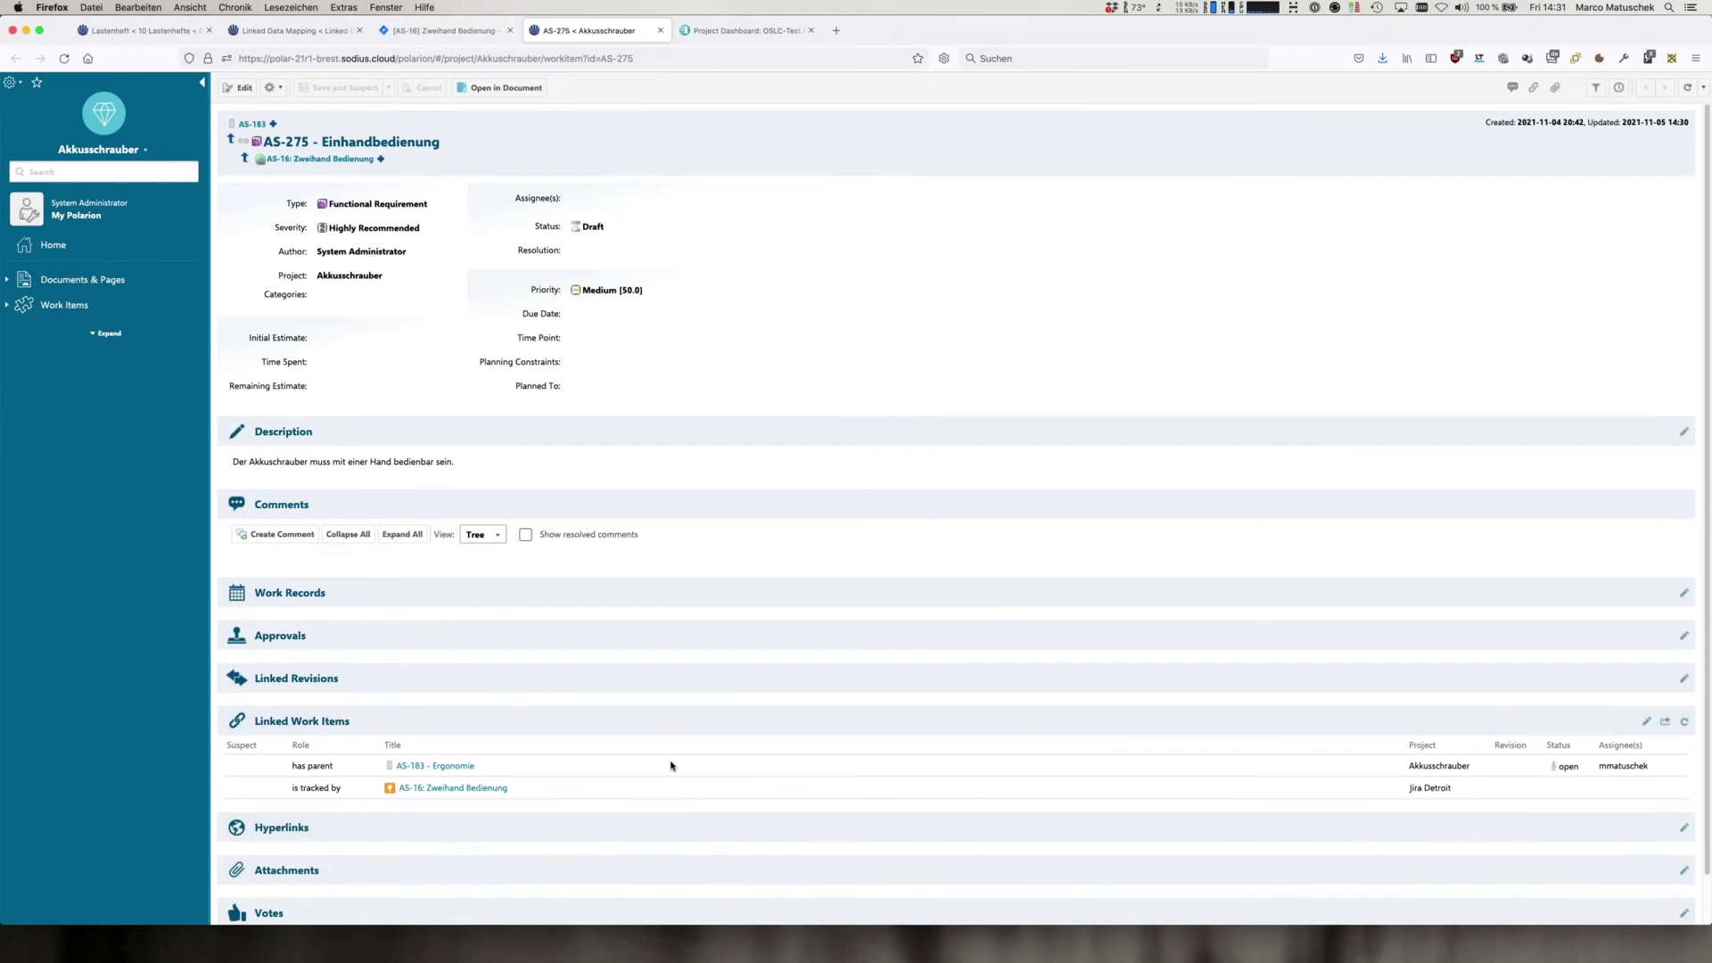
scroll(671, 765, down, 1)
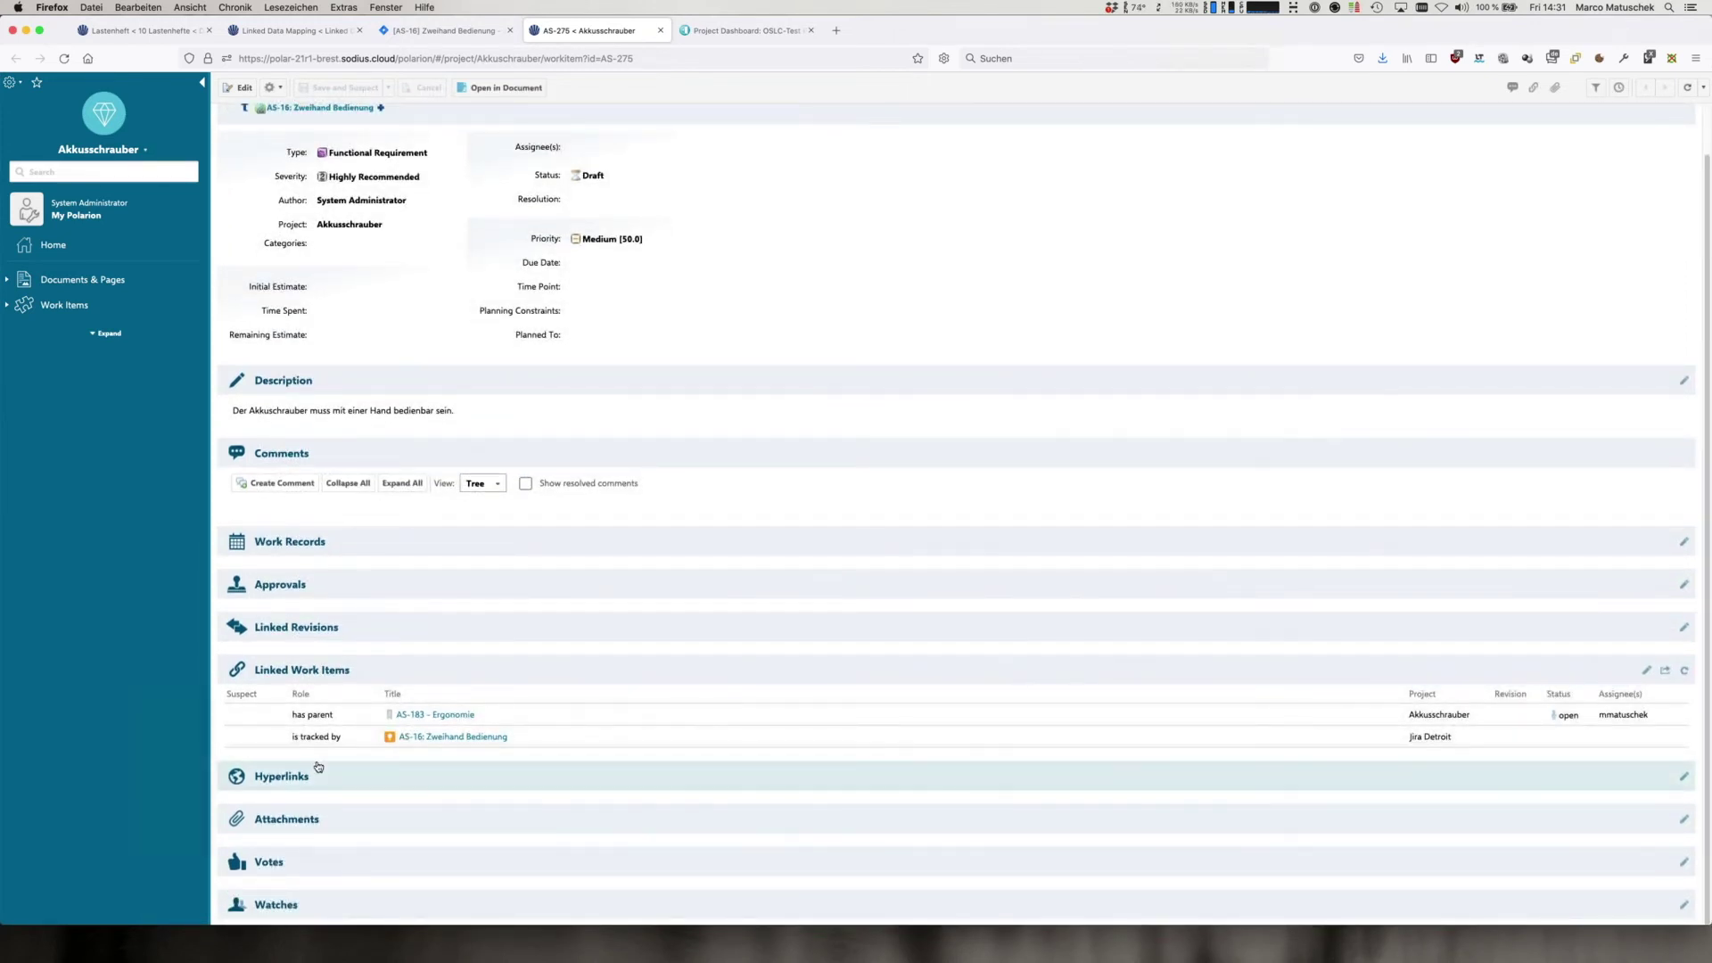
mouse_move(436, 742)
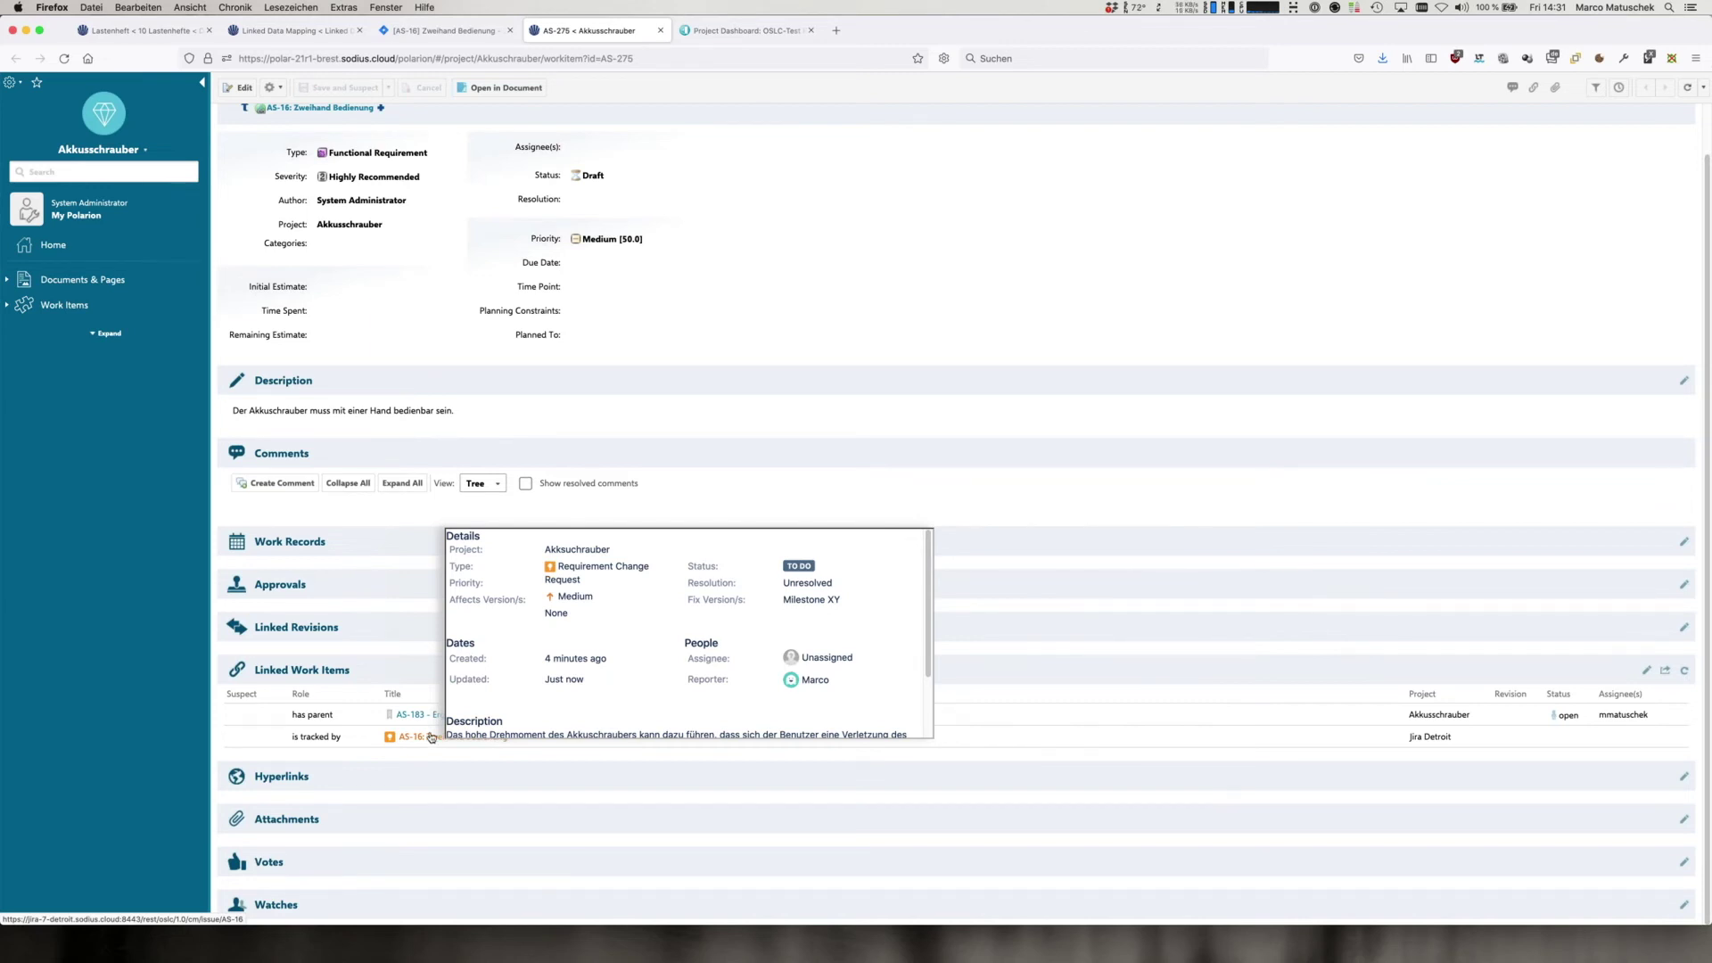
click(1647, 674)
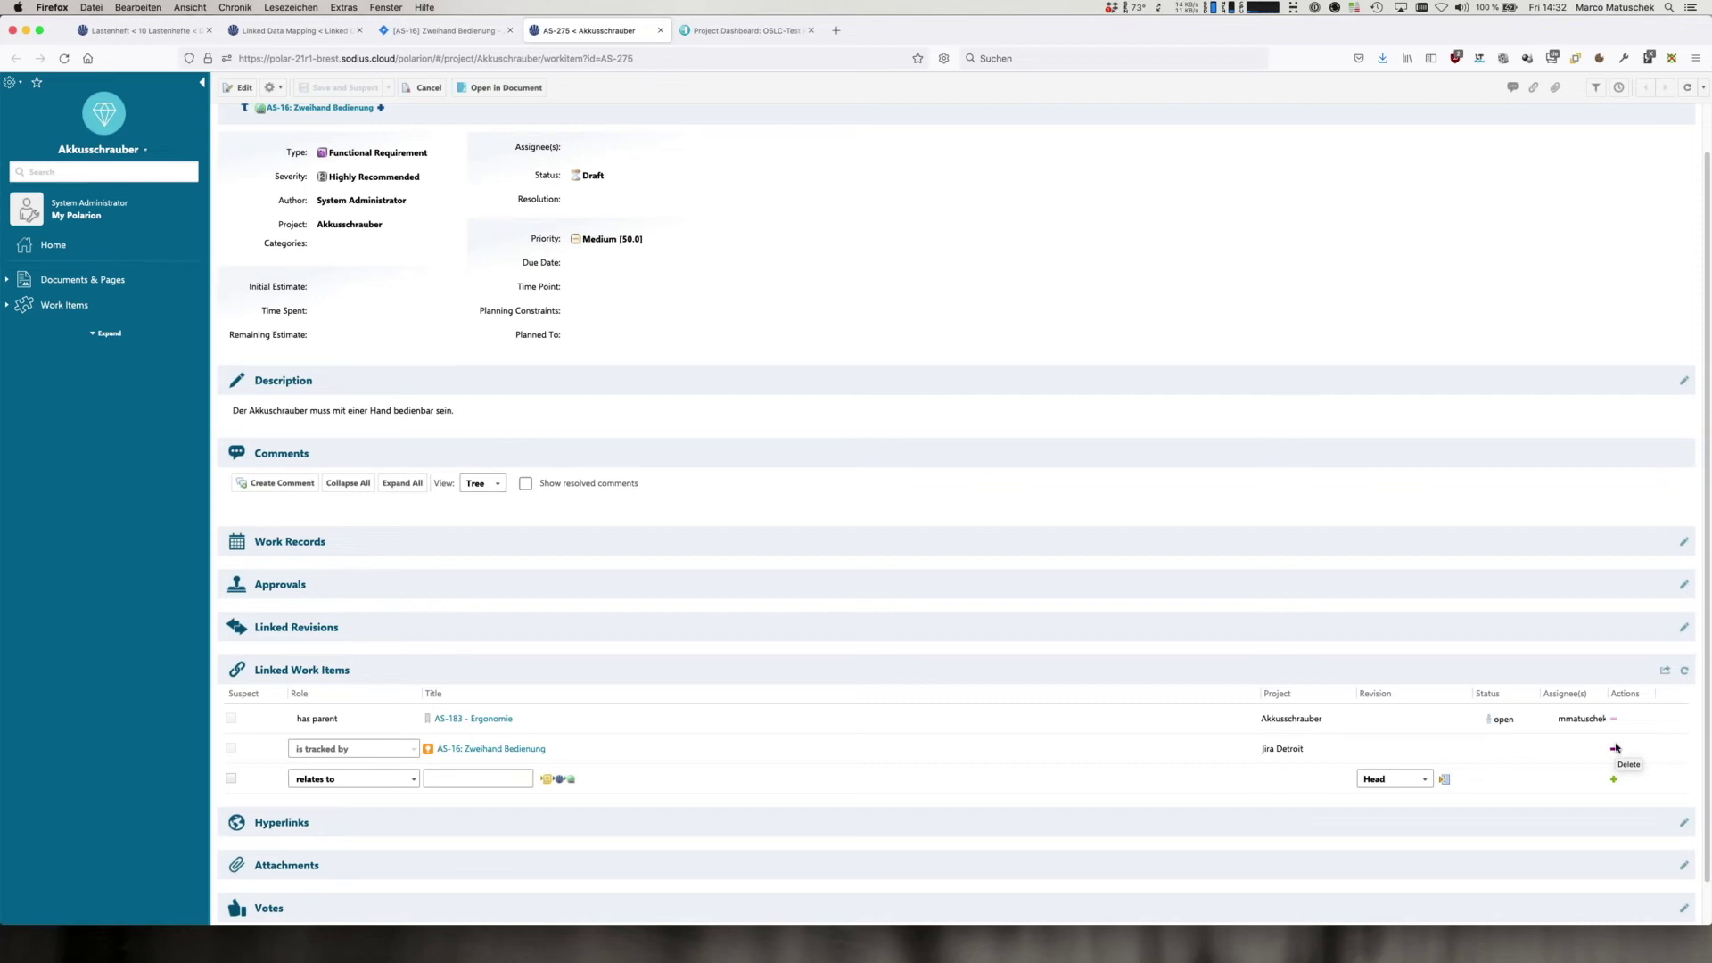
Back in Jira, try to delete the change request Zweihand Bedienung
click(468, 34)
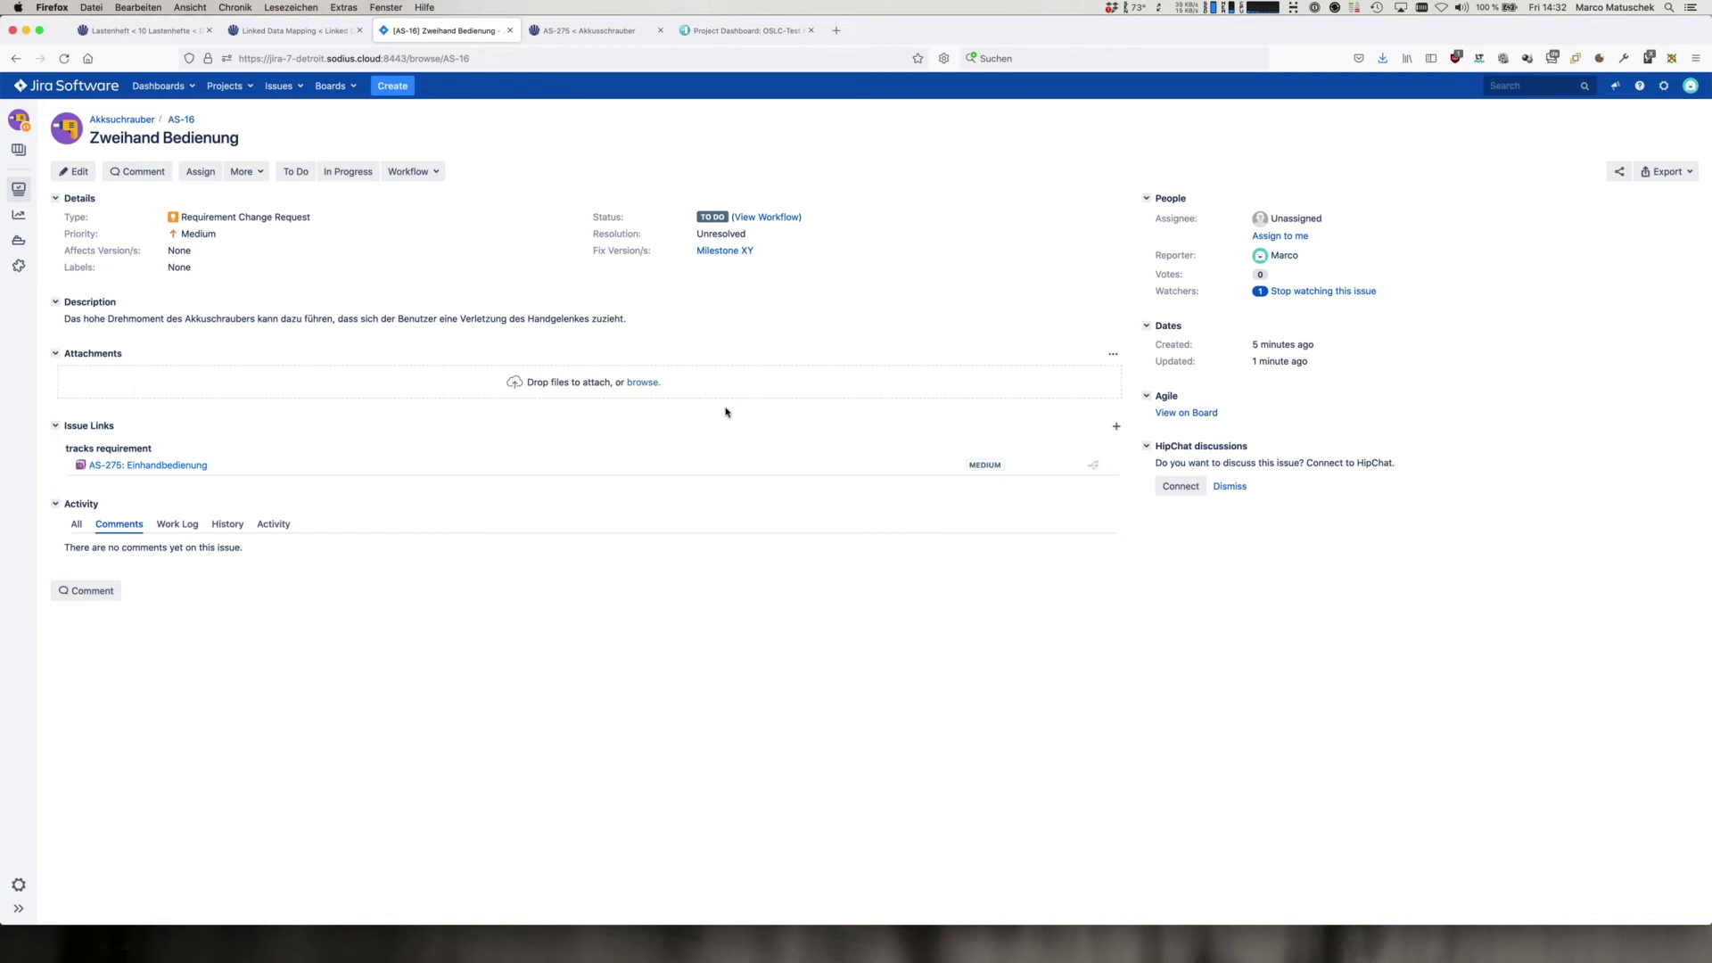
click(259, 173)
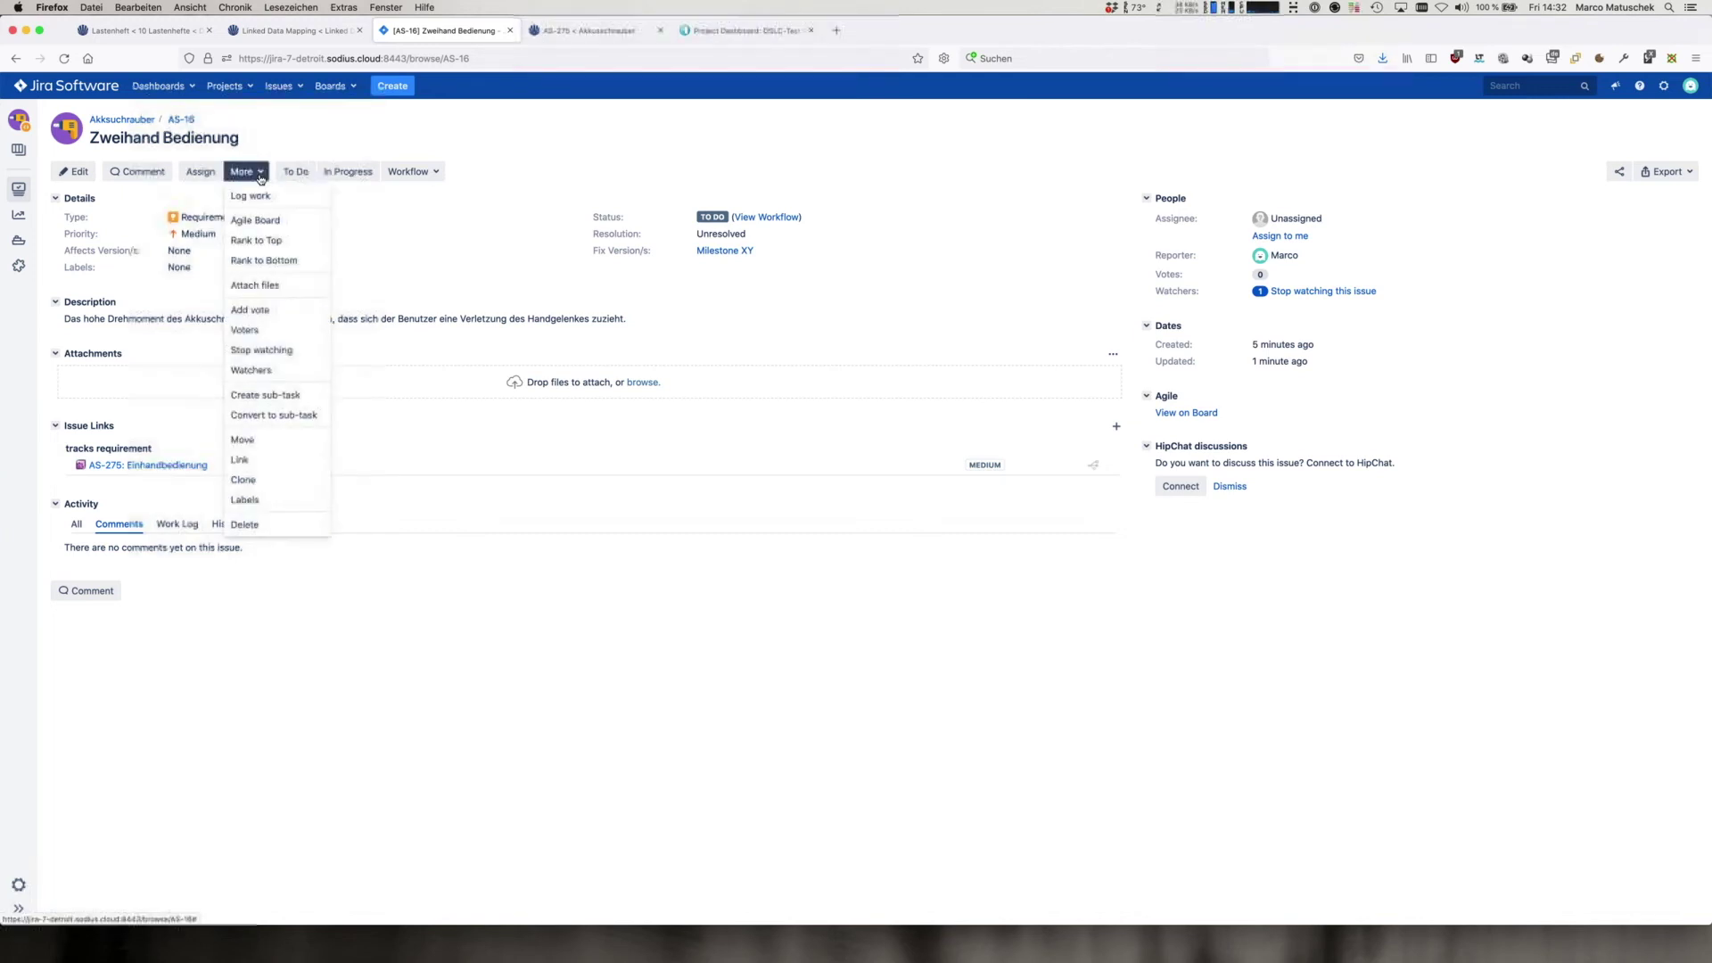
click(287, 531)
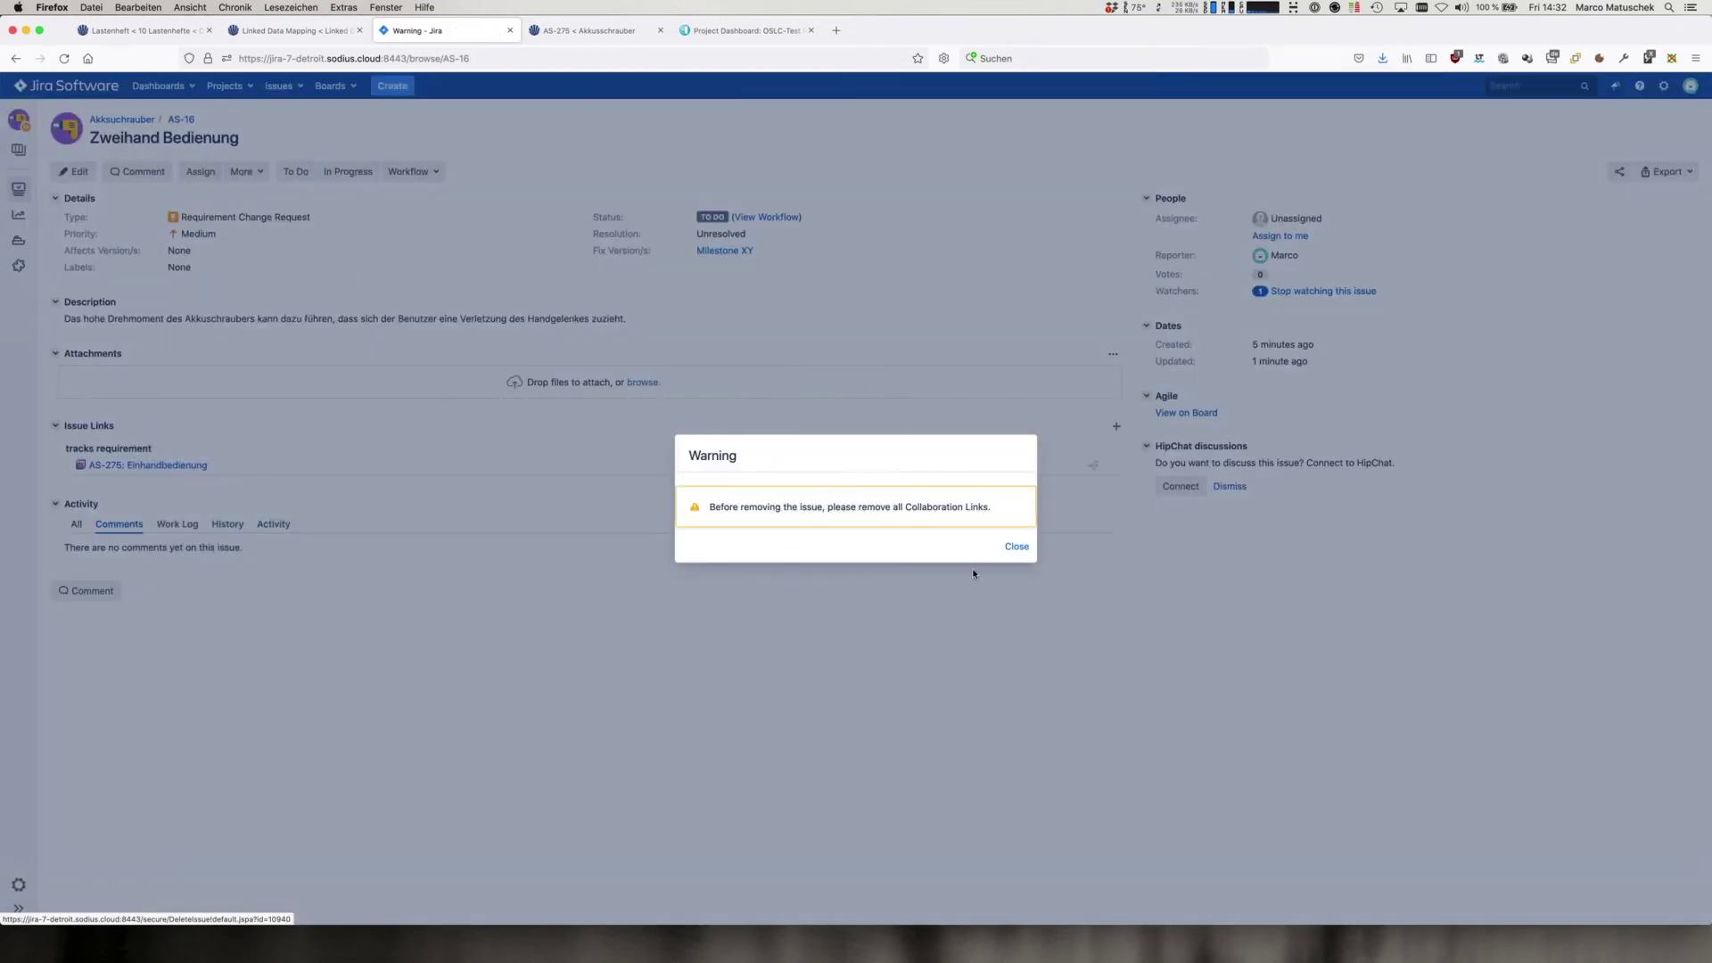
click(1019, 567)
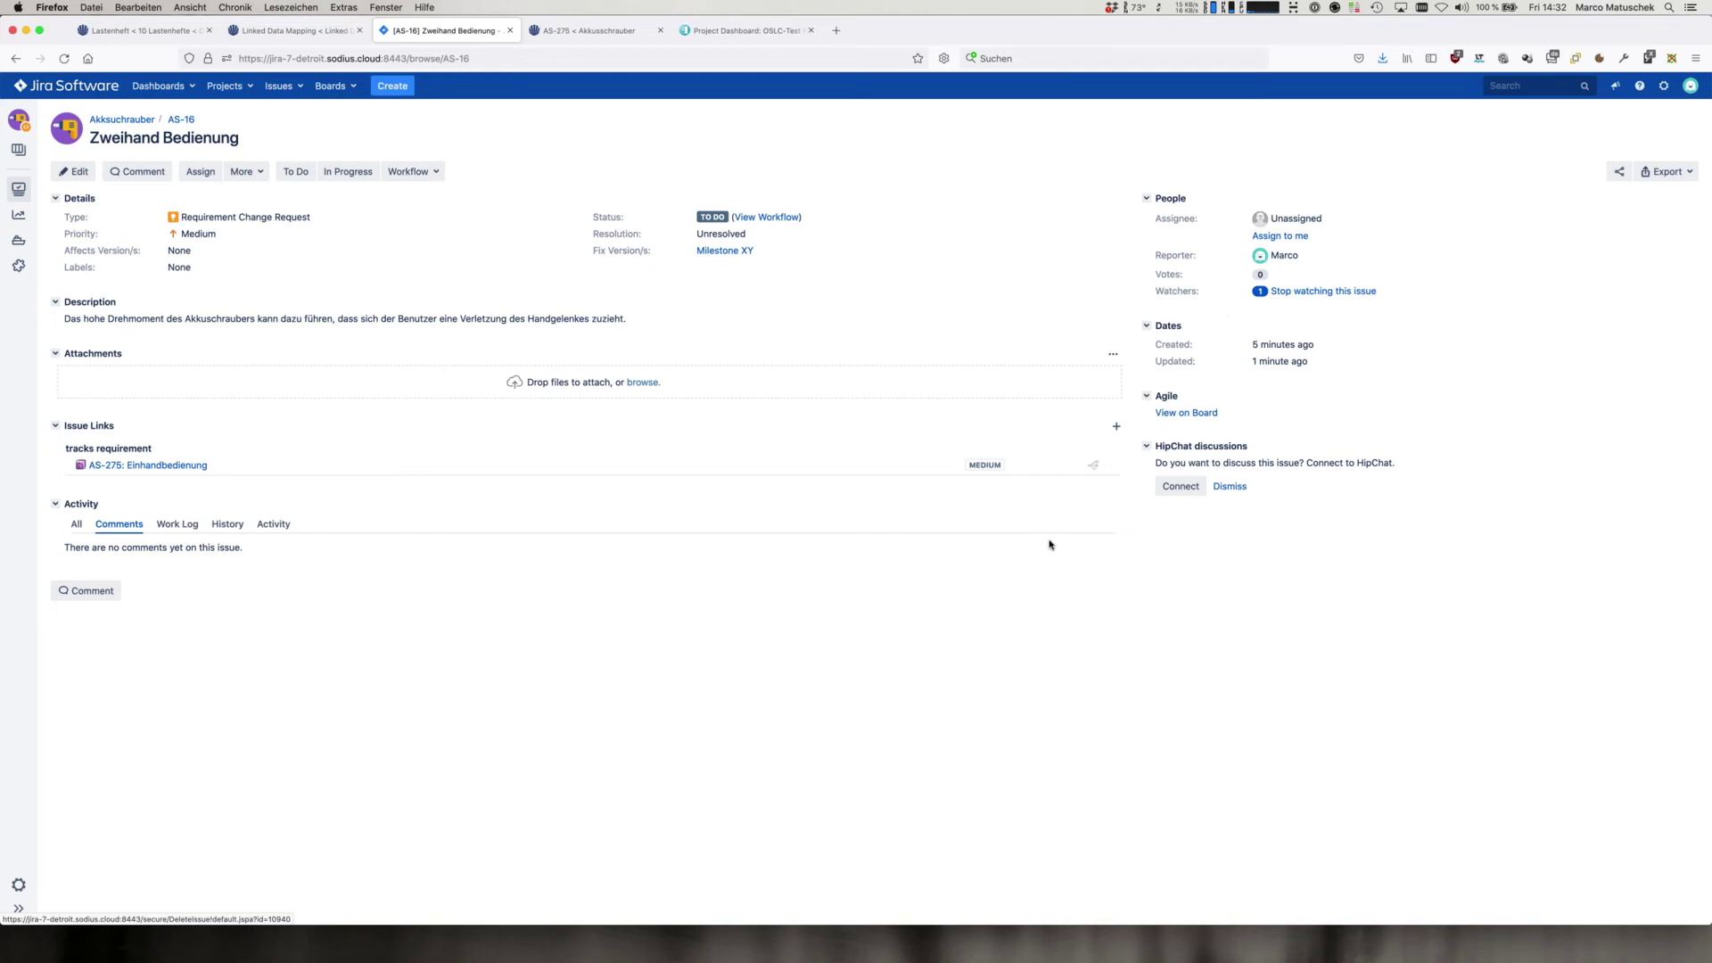
Open the tracked requirement Einhandbedienung from the Jira issue links and examine the Jira entry among its linked work items
click(165, 465)
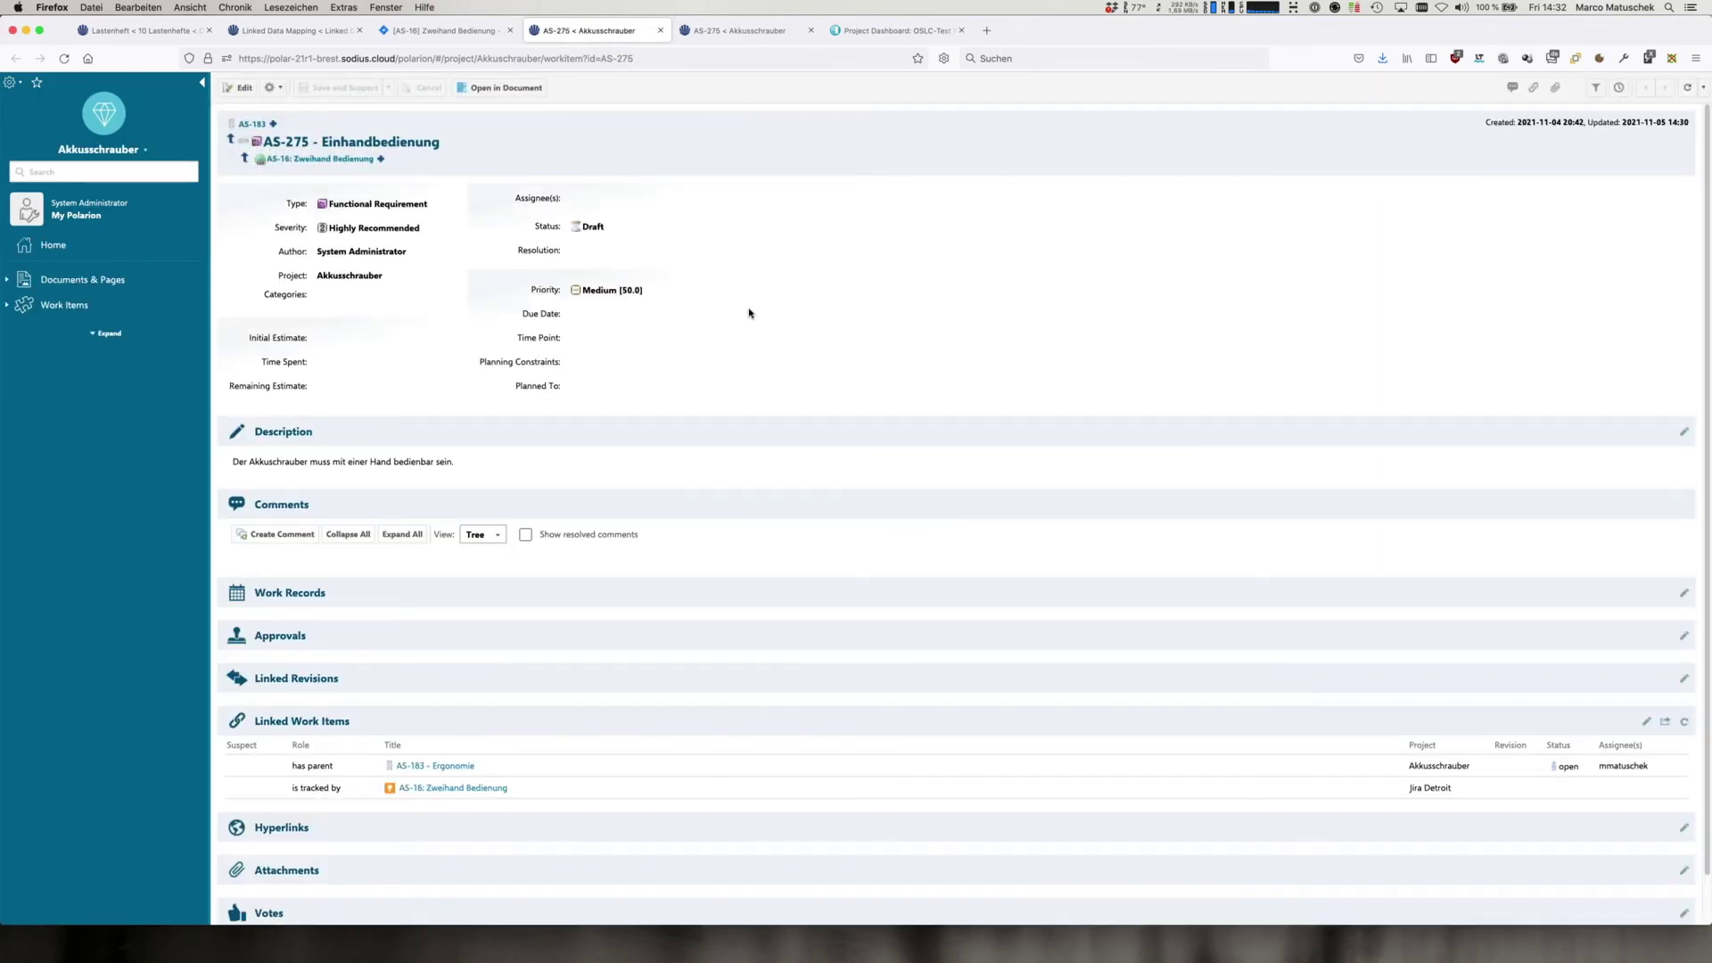
scroll(752, 338, down, 2)
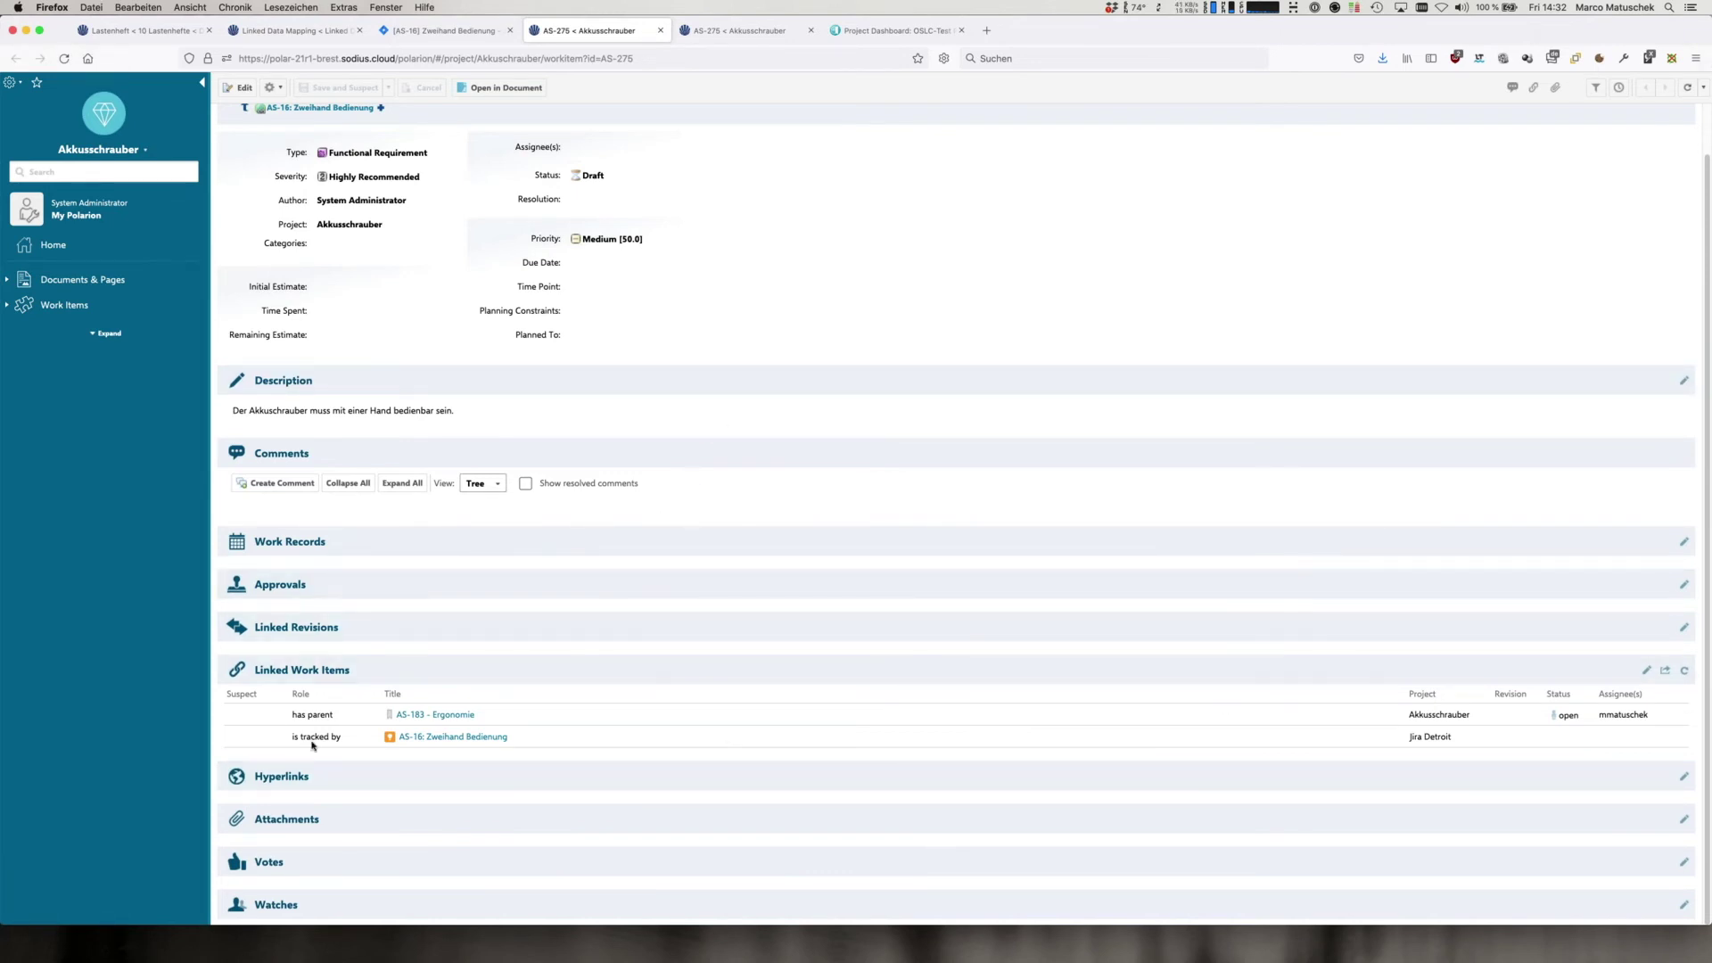
mouse_move(414, 746)
In the Polarion project administration, create a new form layout for the Default view and the Functional Requirement work item type
click(289, 32)
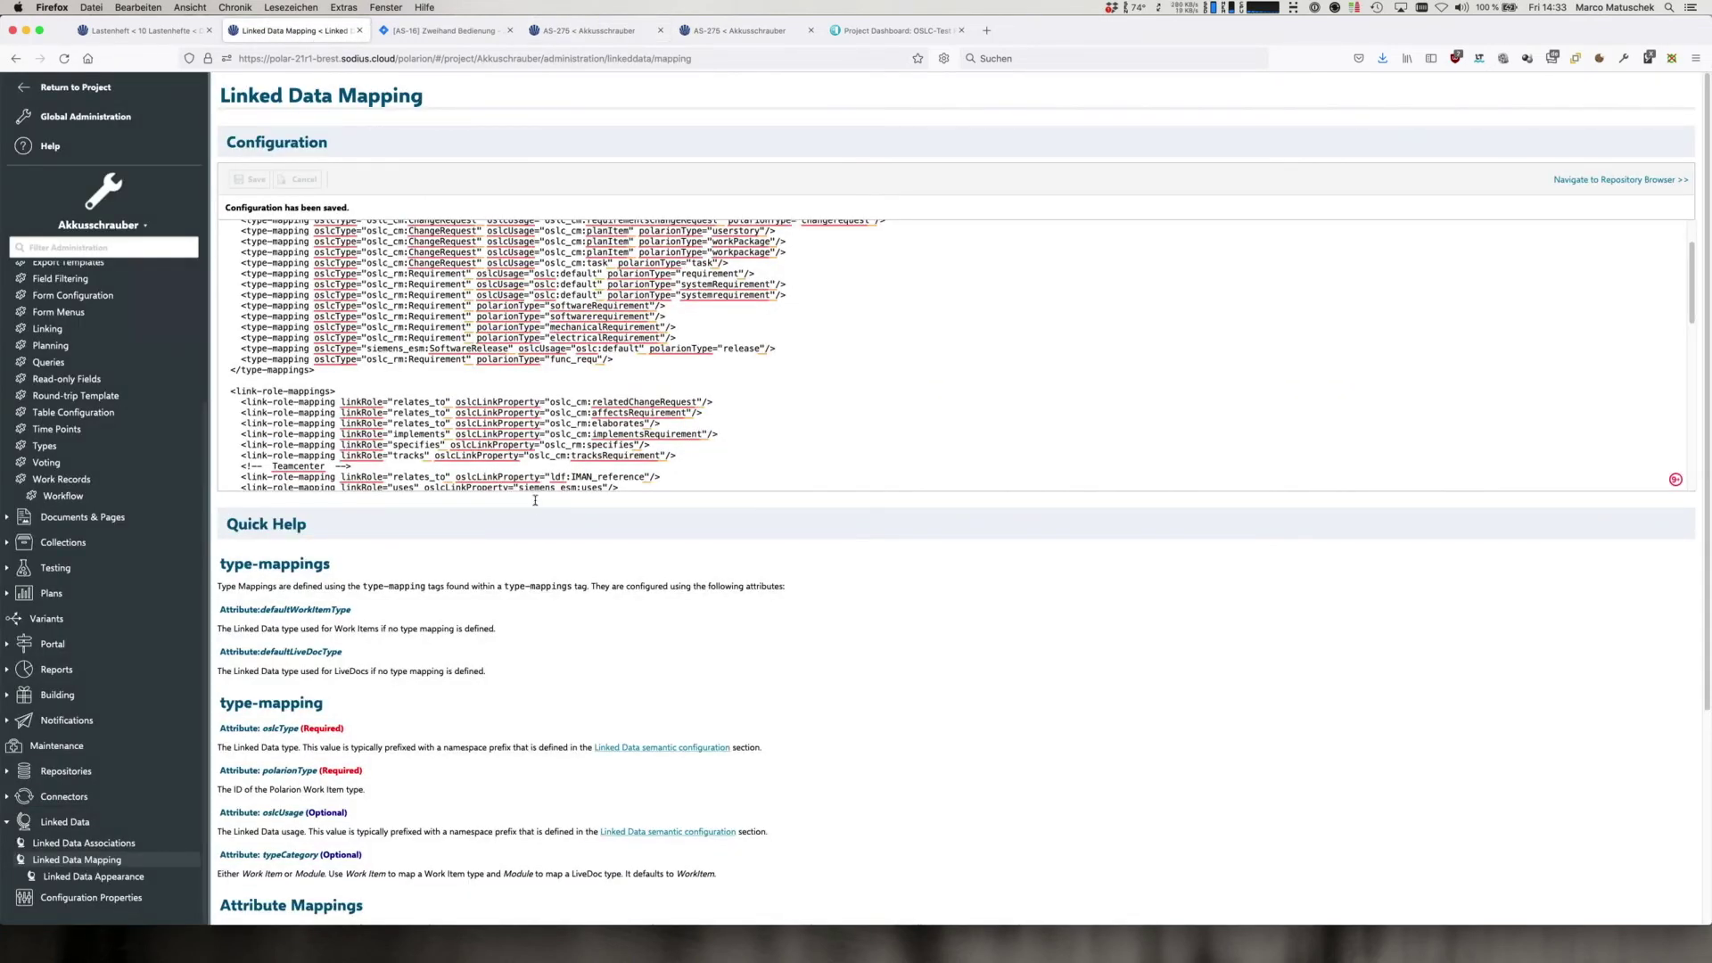
scroll(506, 399, up, 2)
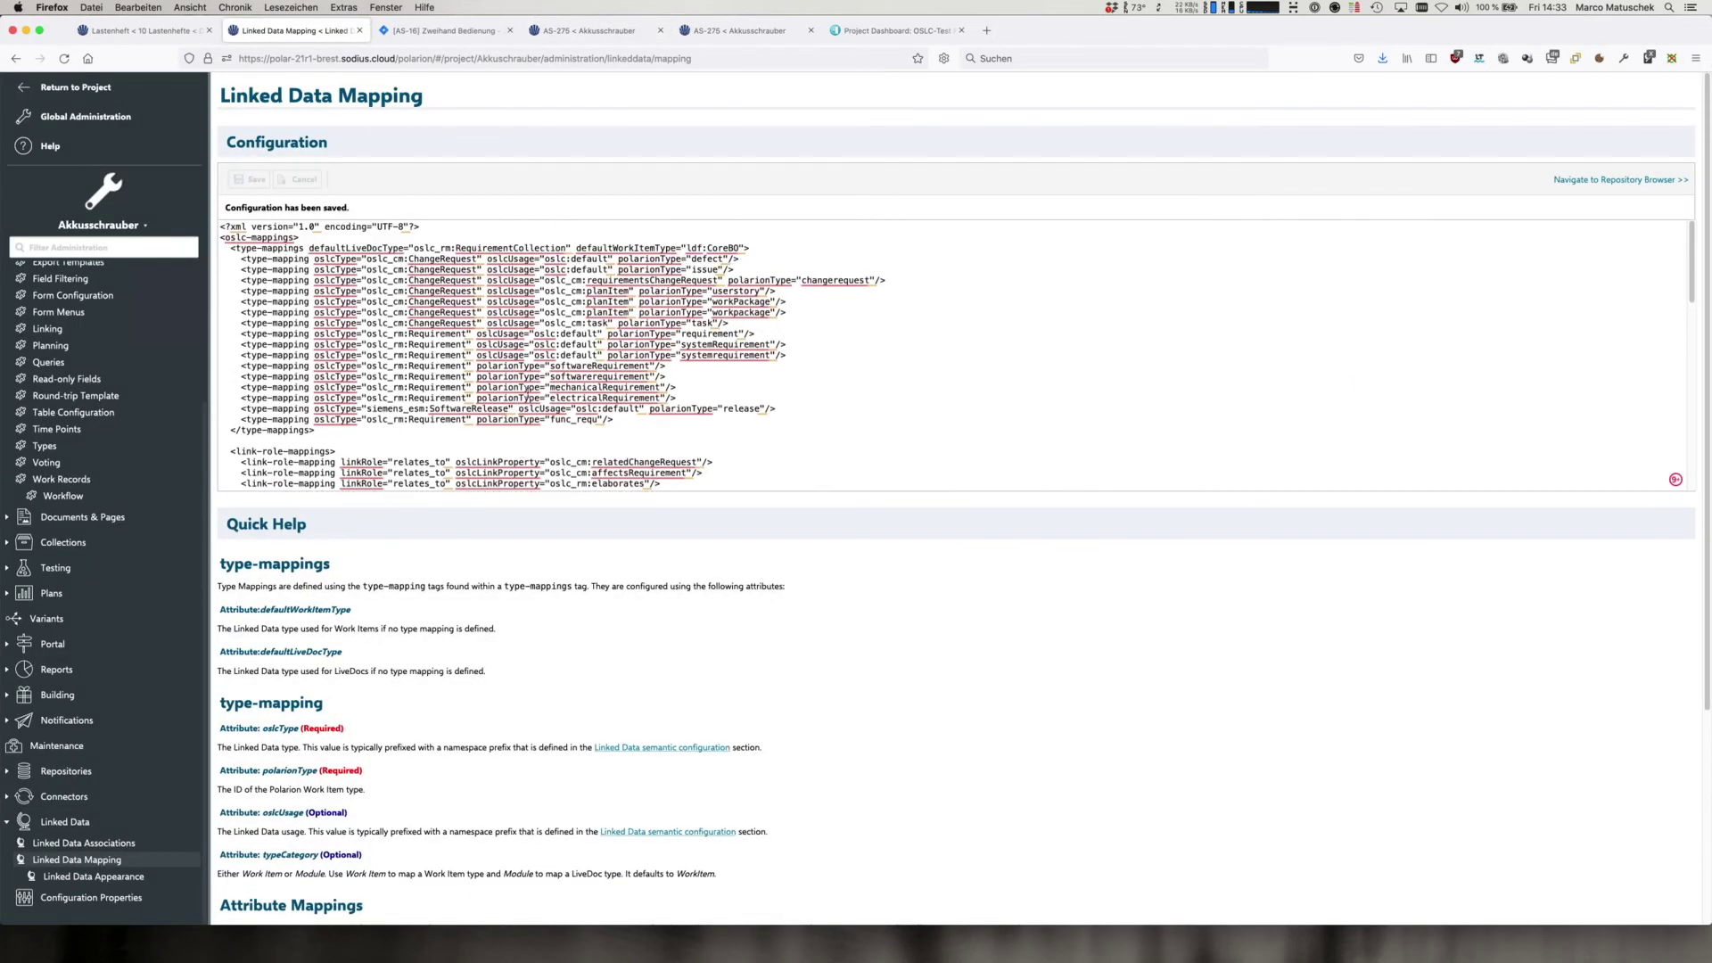
scroll(404, 346, down, 1)
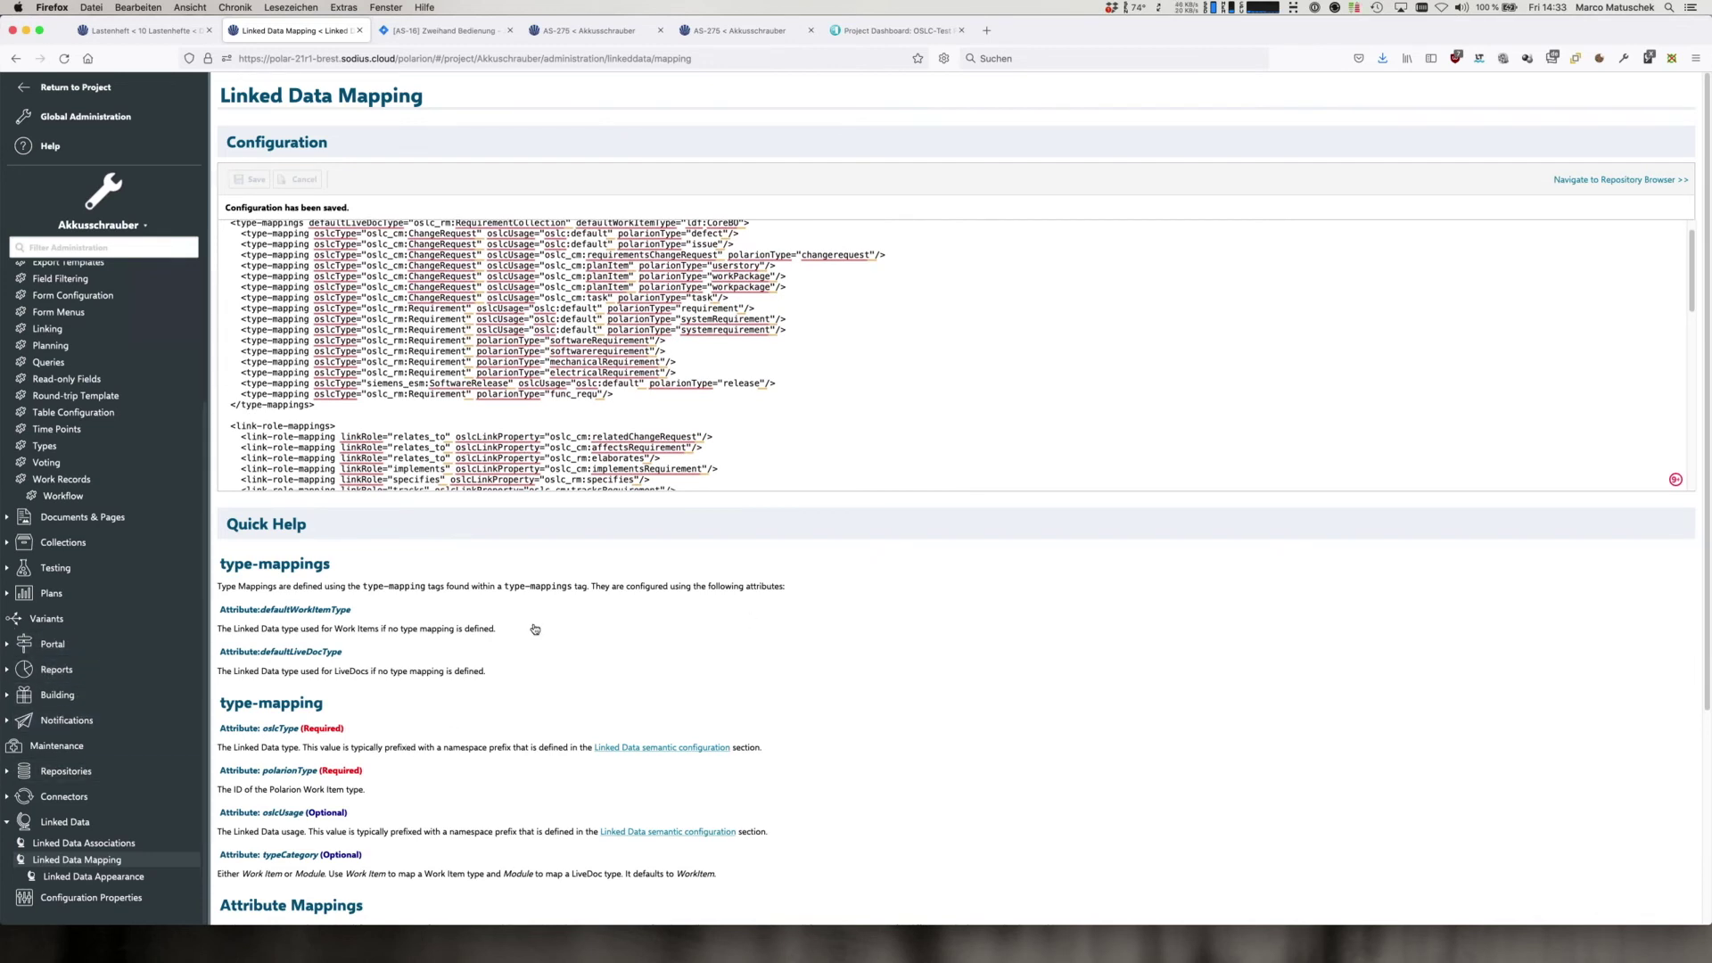
scroll(36, 489, up, 3)
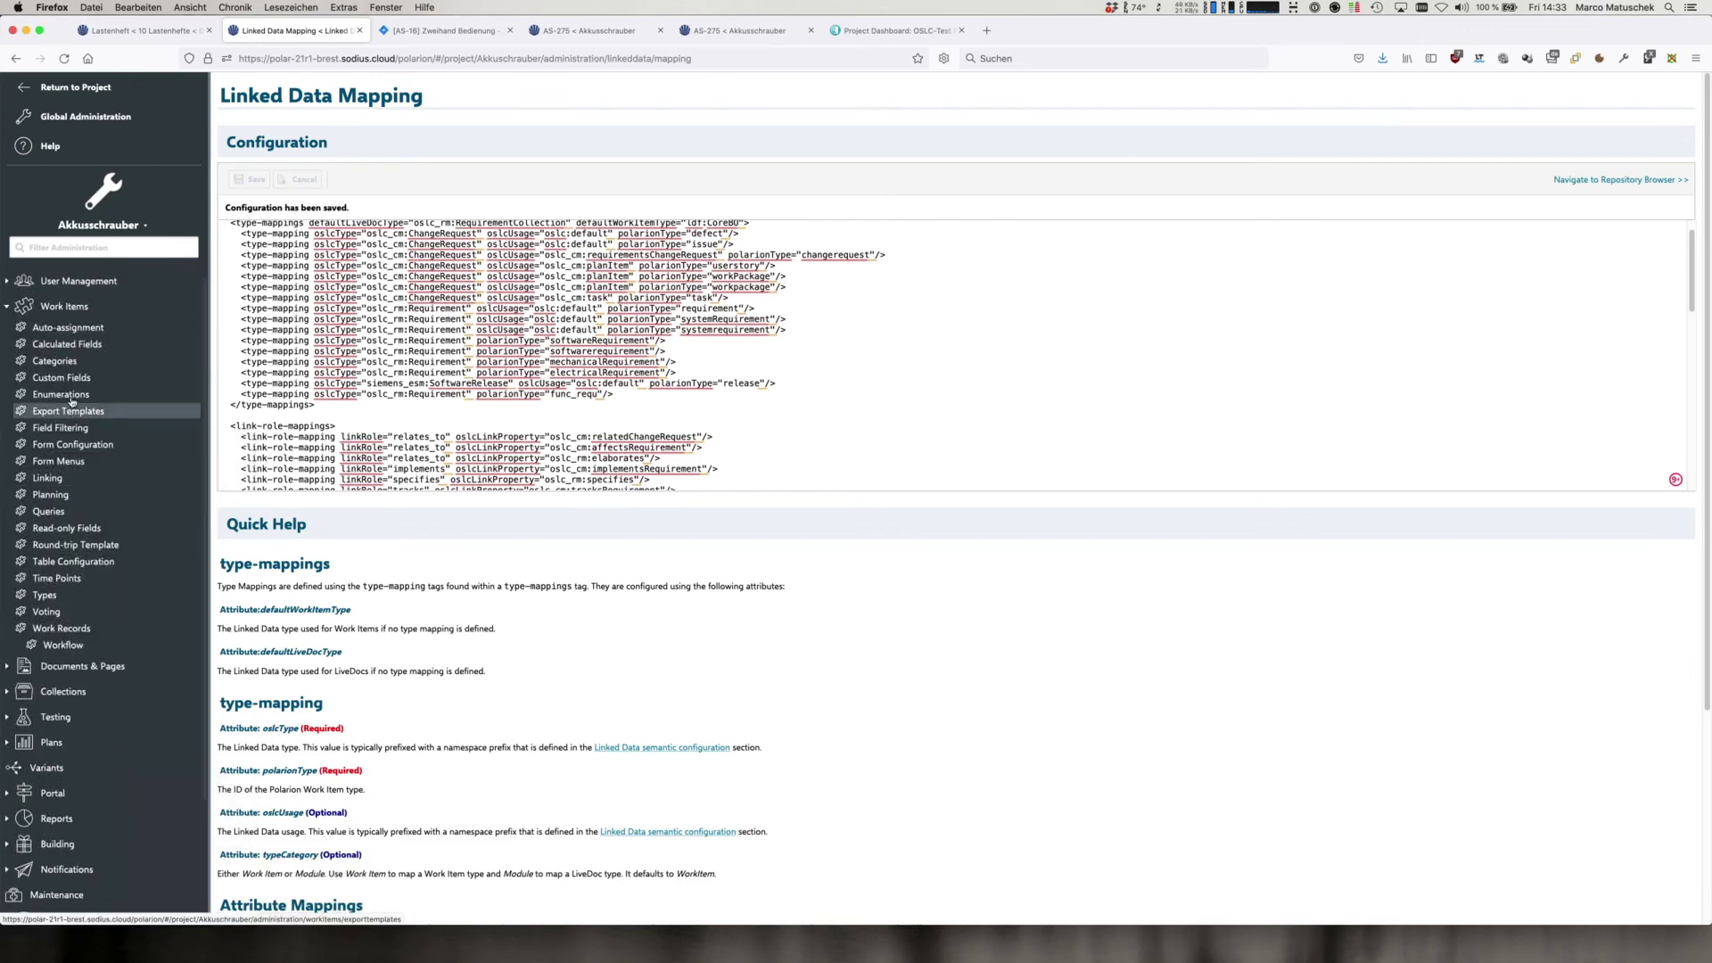
click(72, 445)
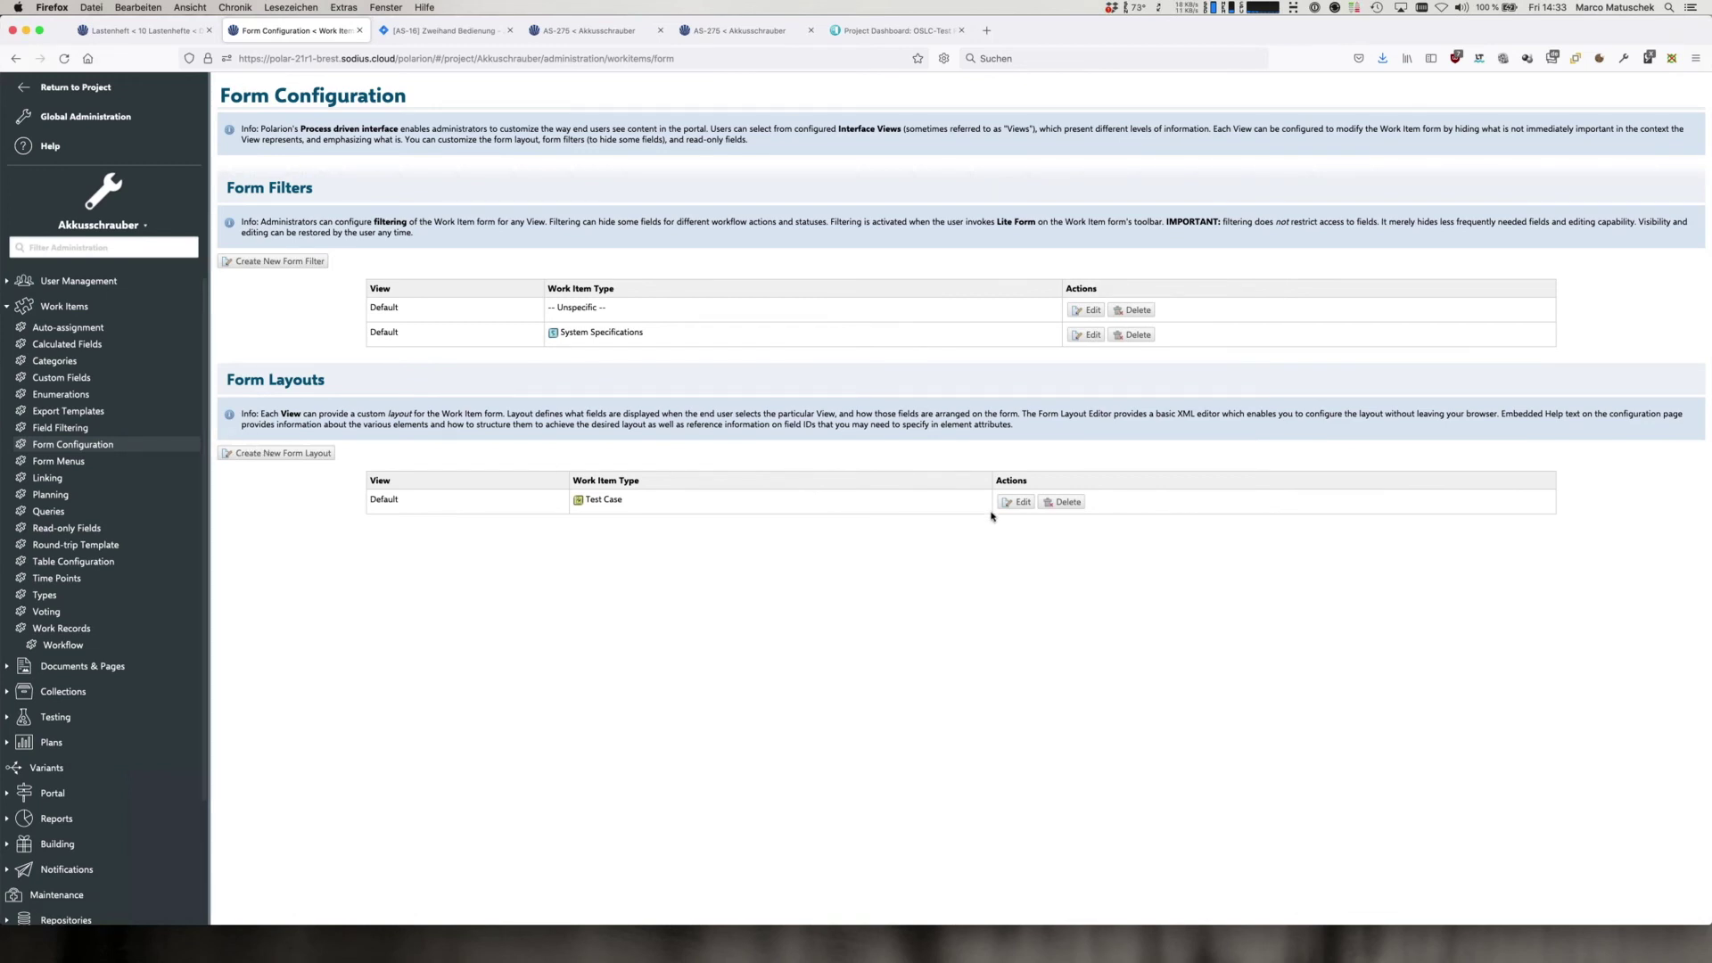
click(312, 456)
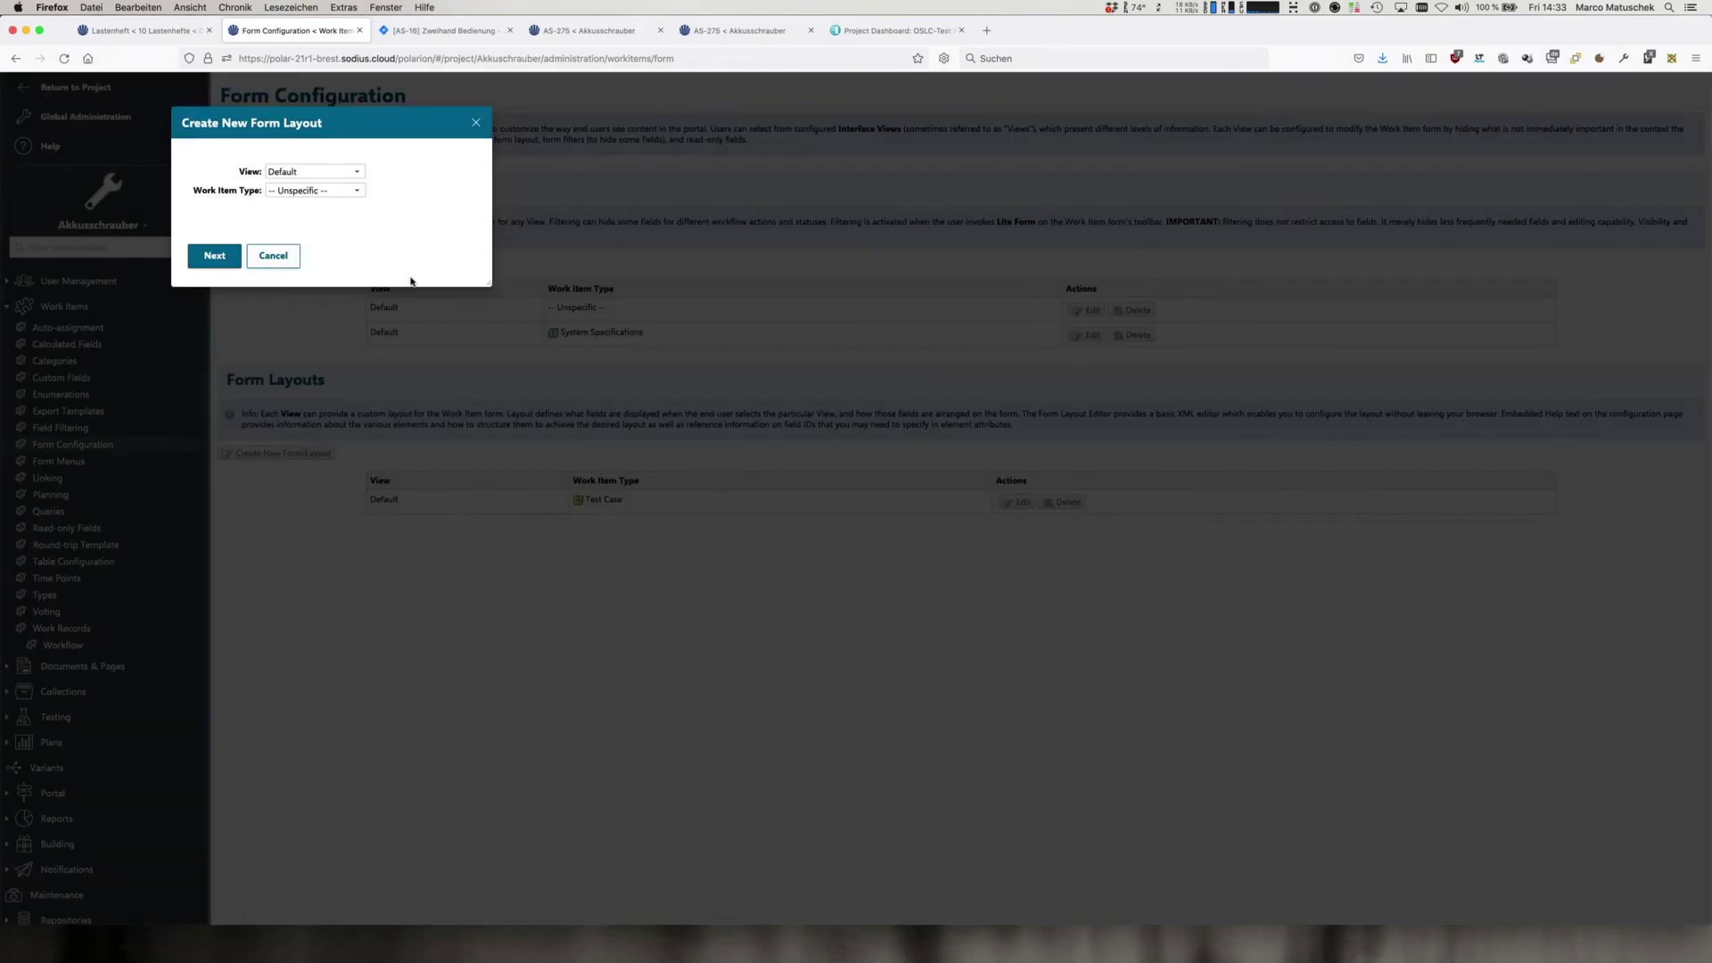
click(347, 192)
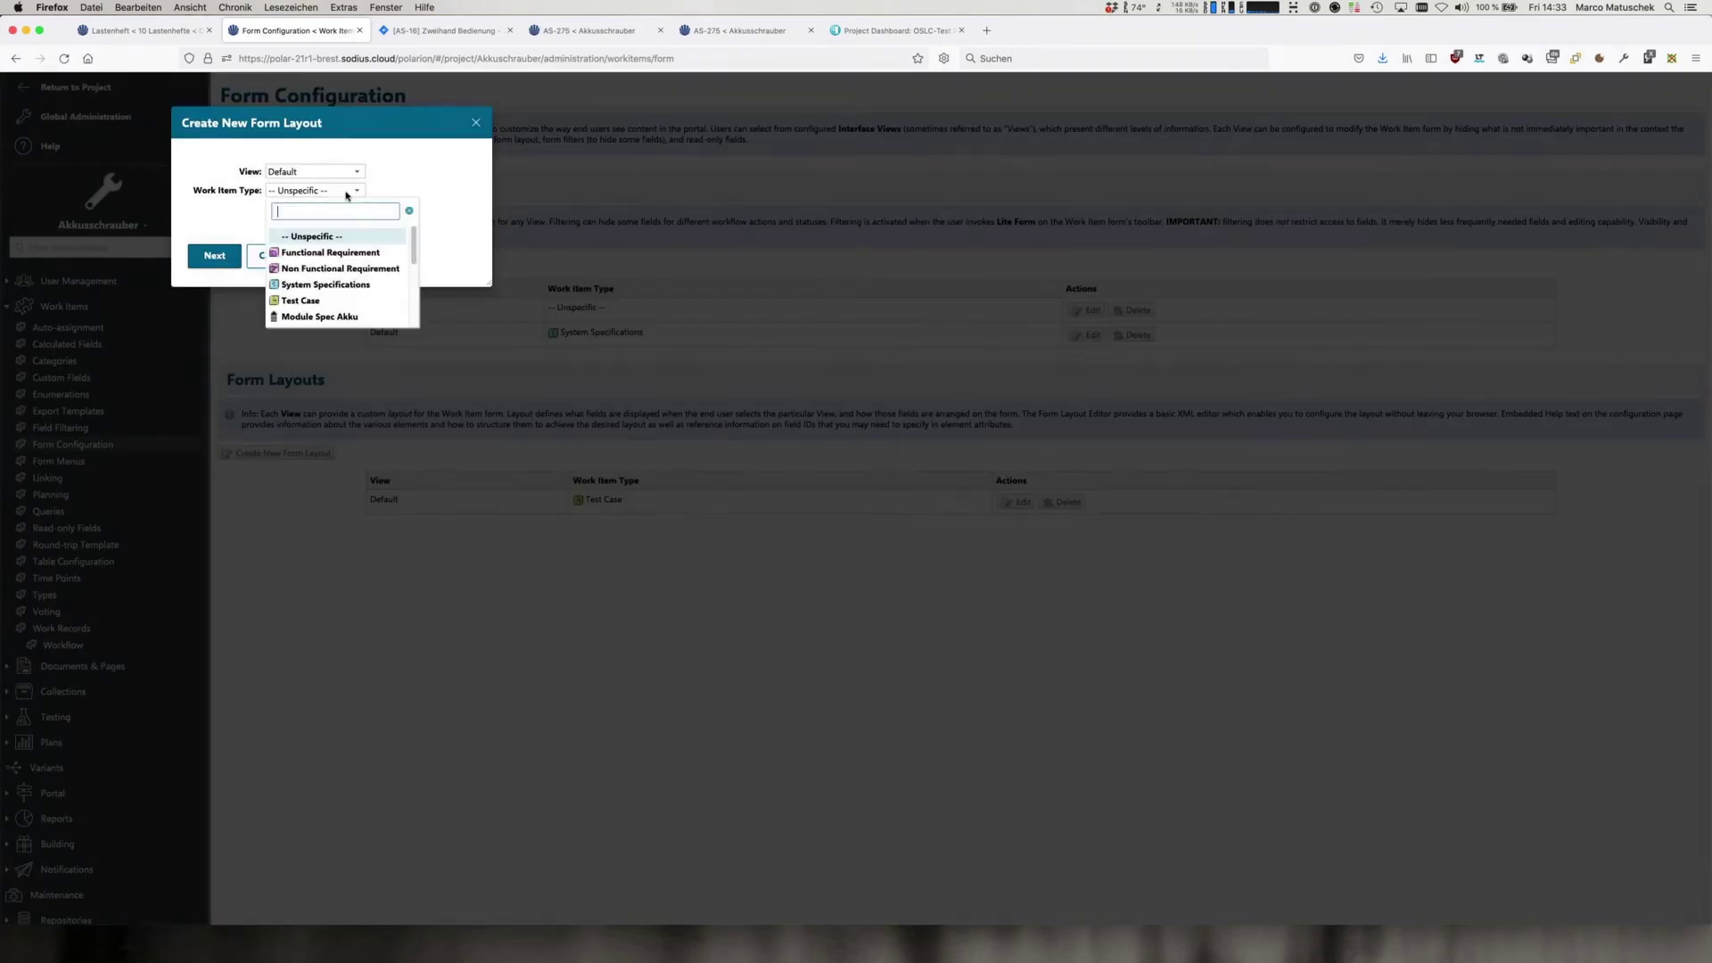
click(325, 250)
click(215, 257)
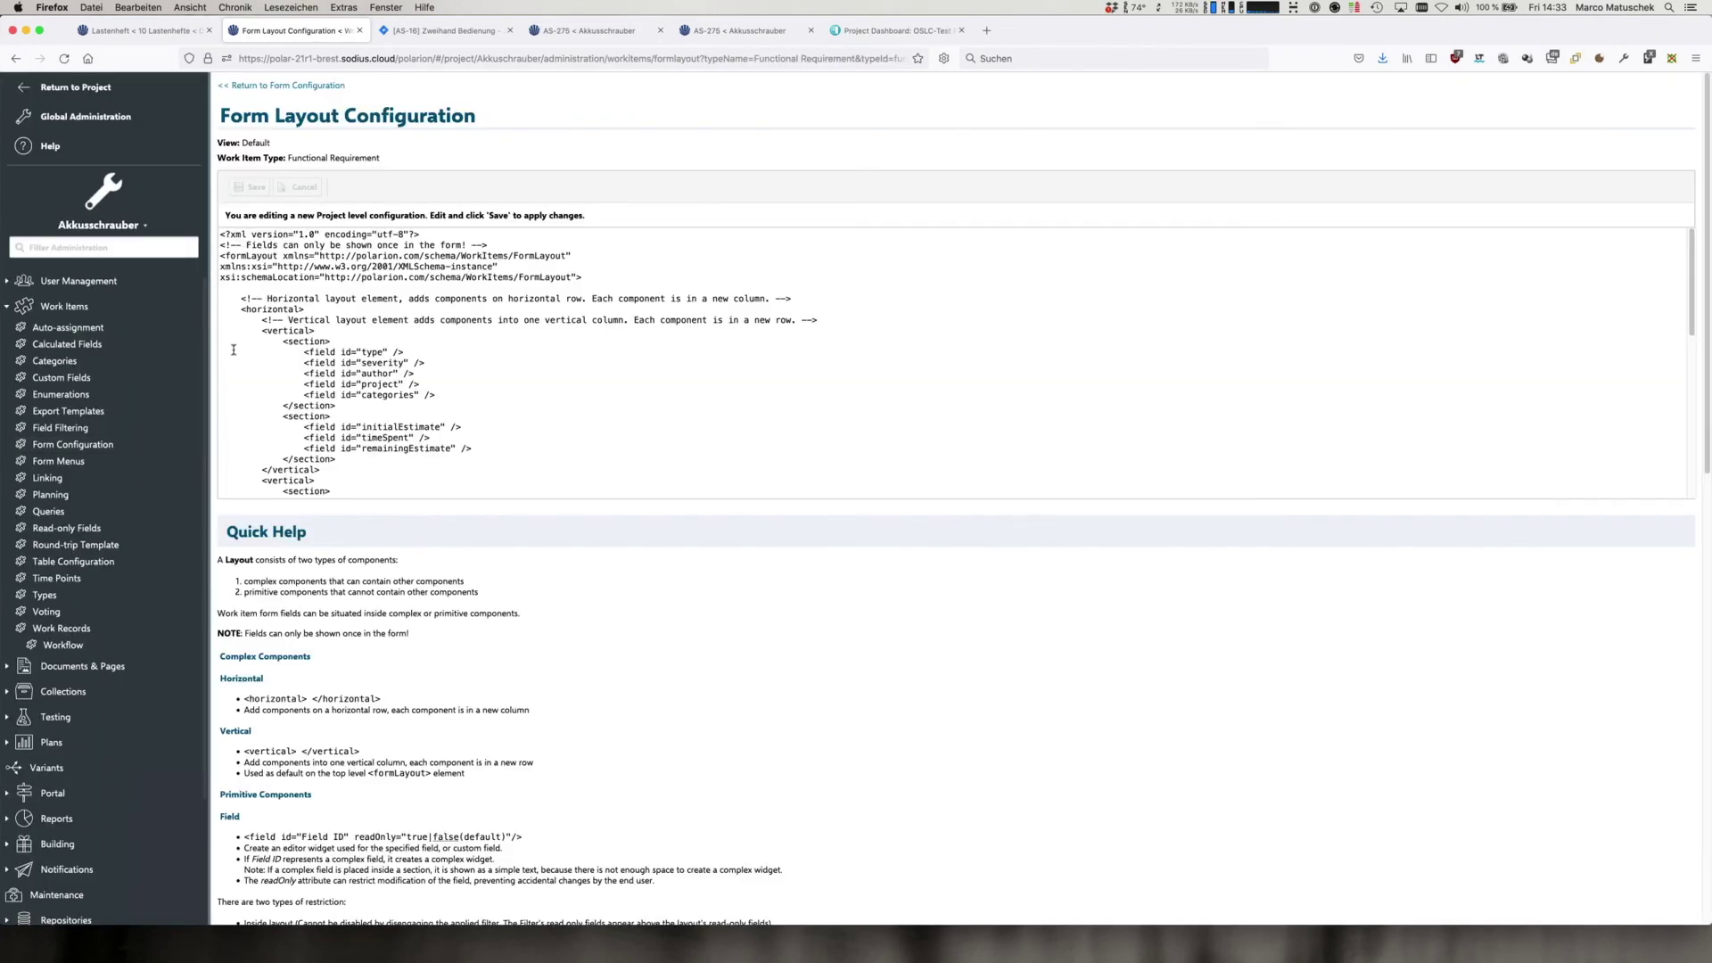
Below the linkedWorkItems field, insert an indented OSLCExtension element labelled "Jira Change Requests" with oslcType oslc_cm:ChangeRequest
scroll(502, 404, down, 6)
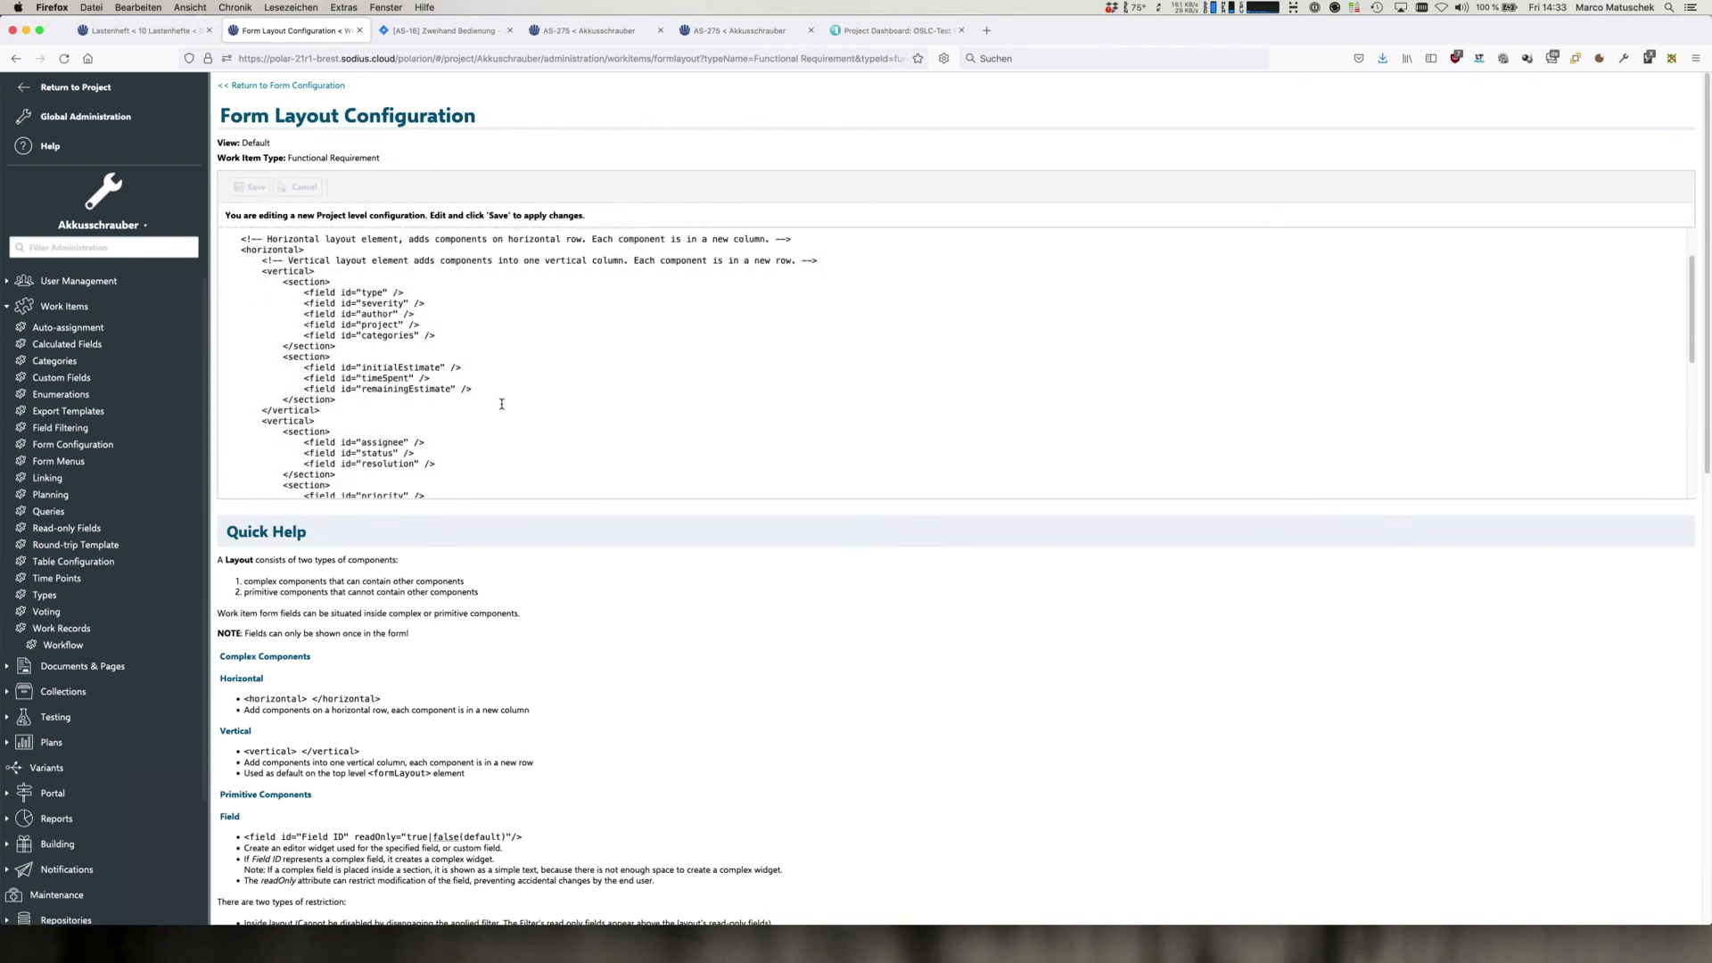
scroll(502, 404, down, 3)
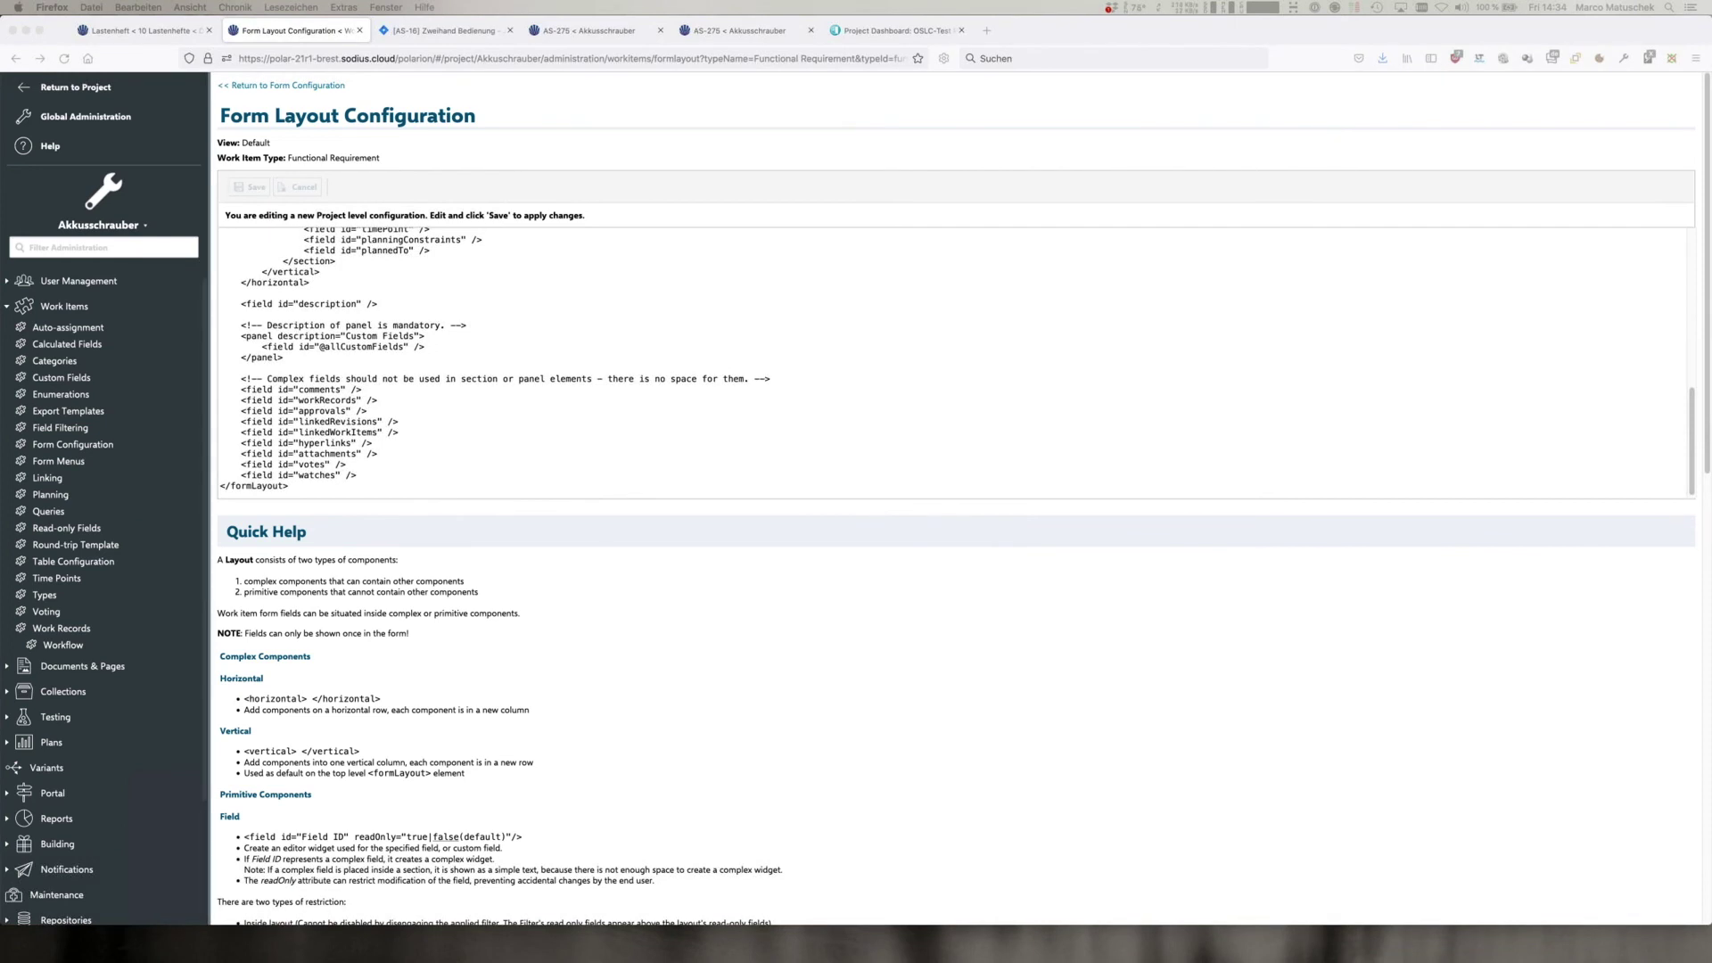
click(411, 435)
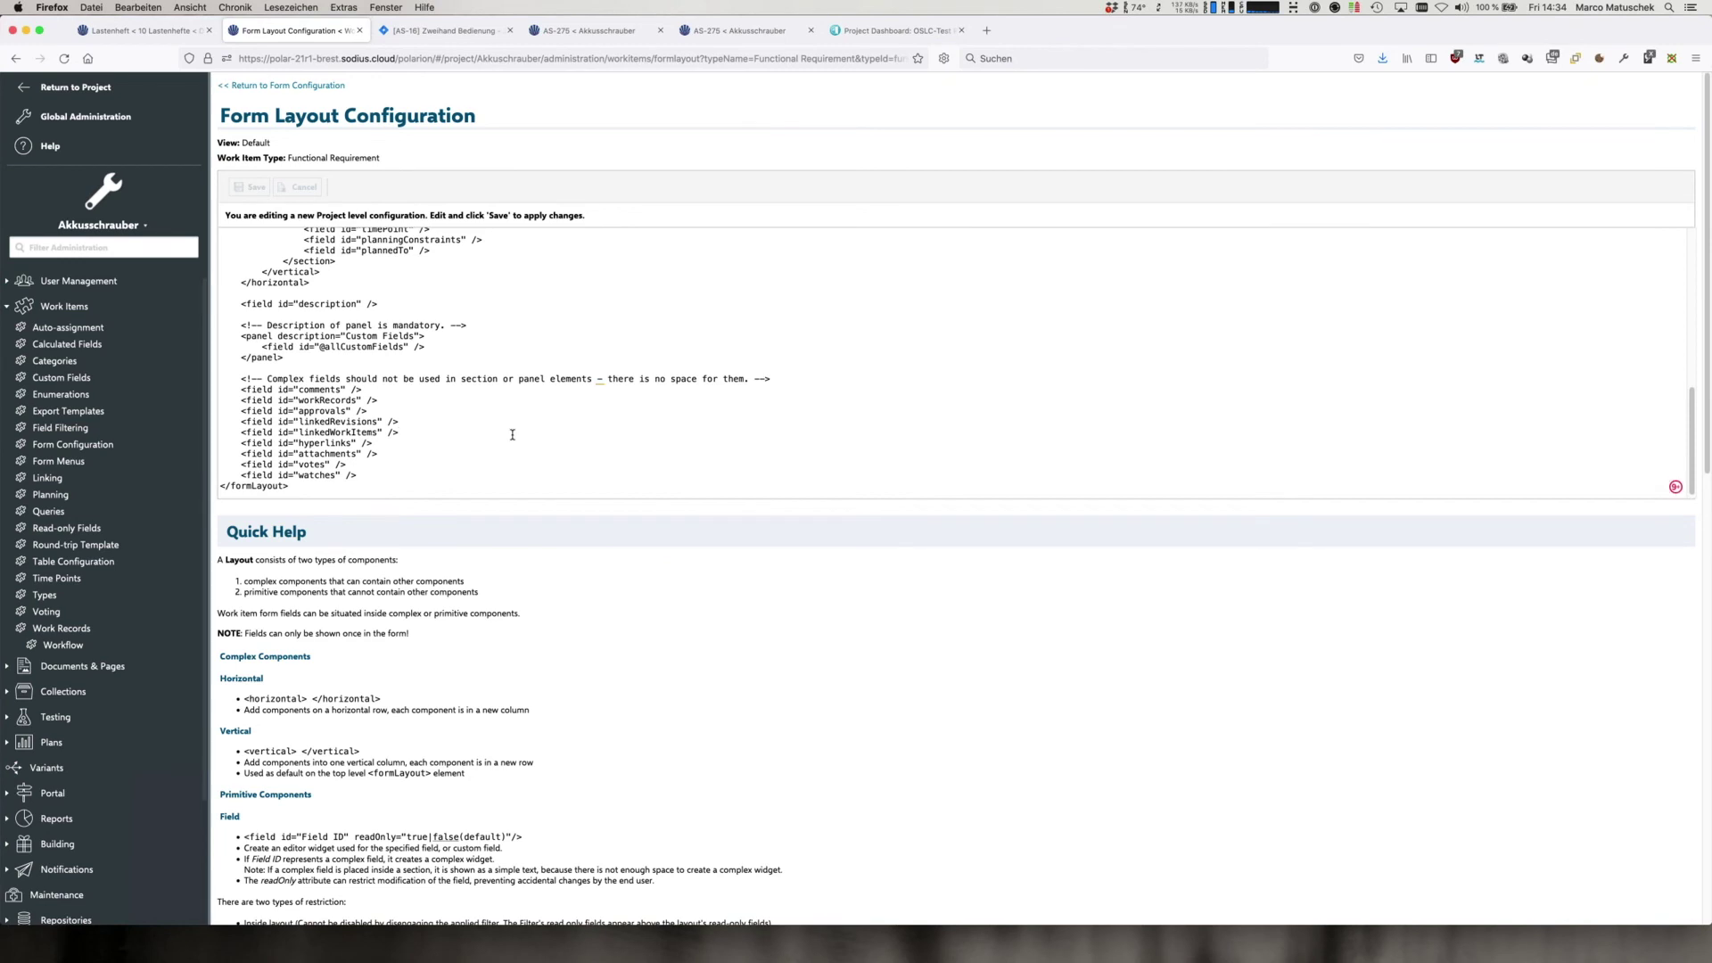
key(Return)
key(super+v)
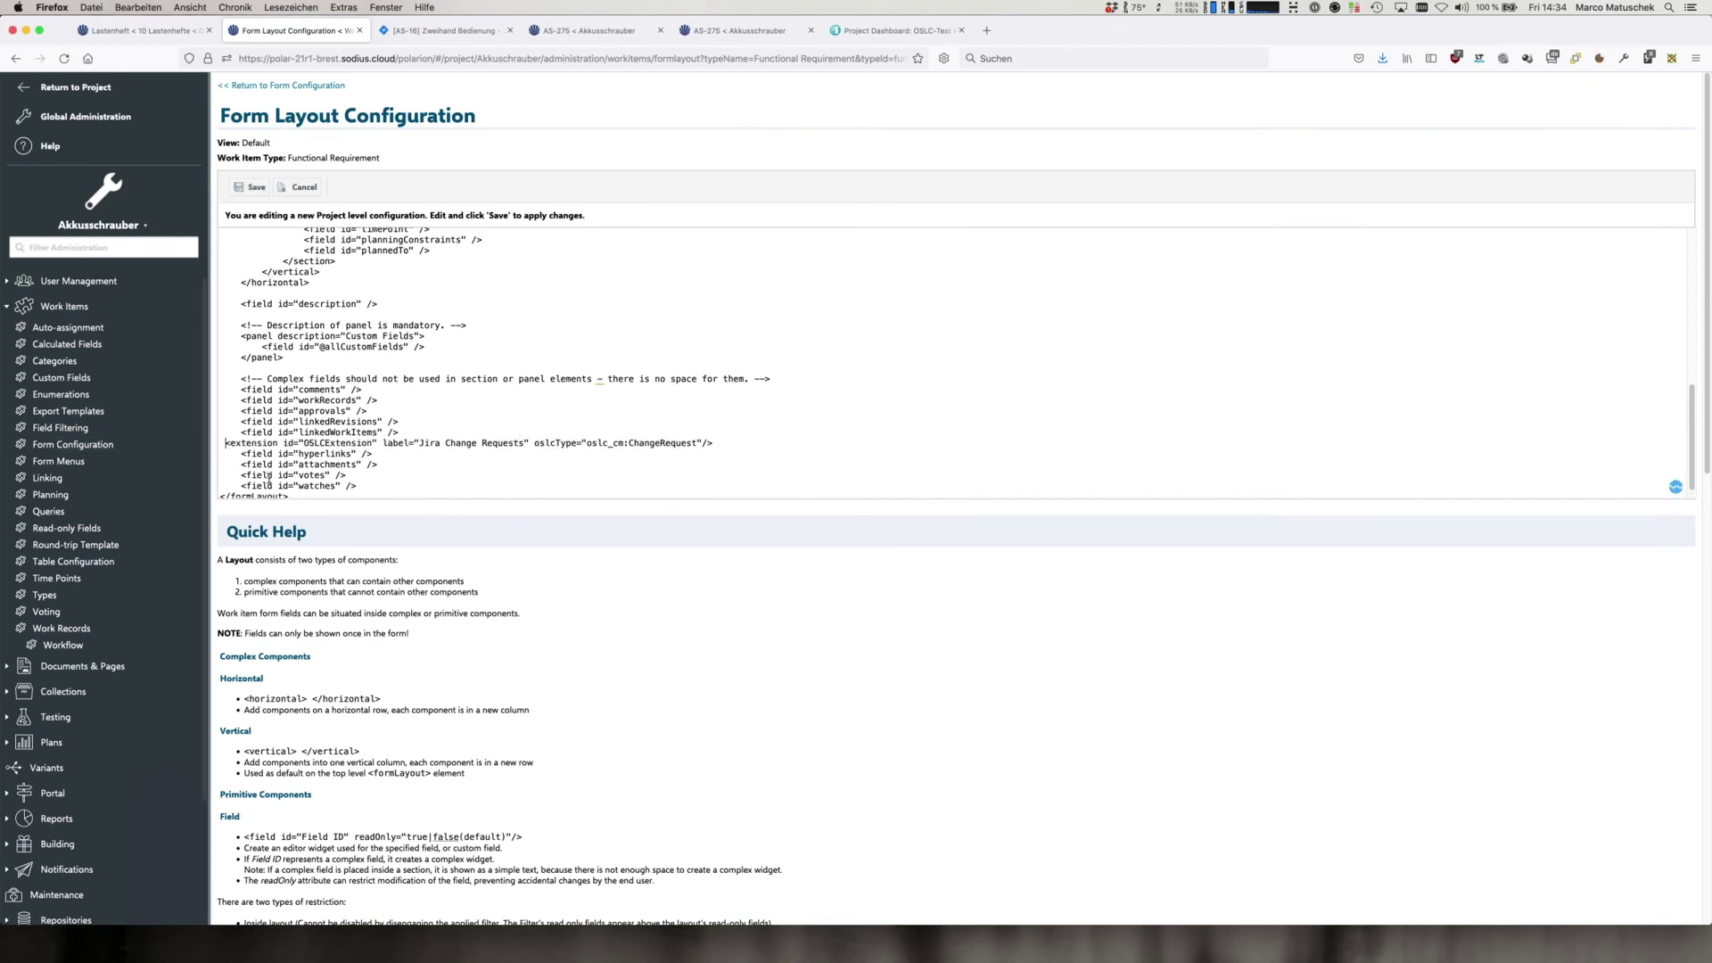
key(BackSpace)
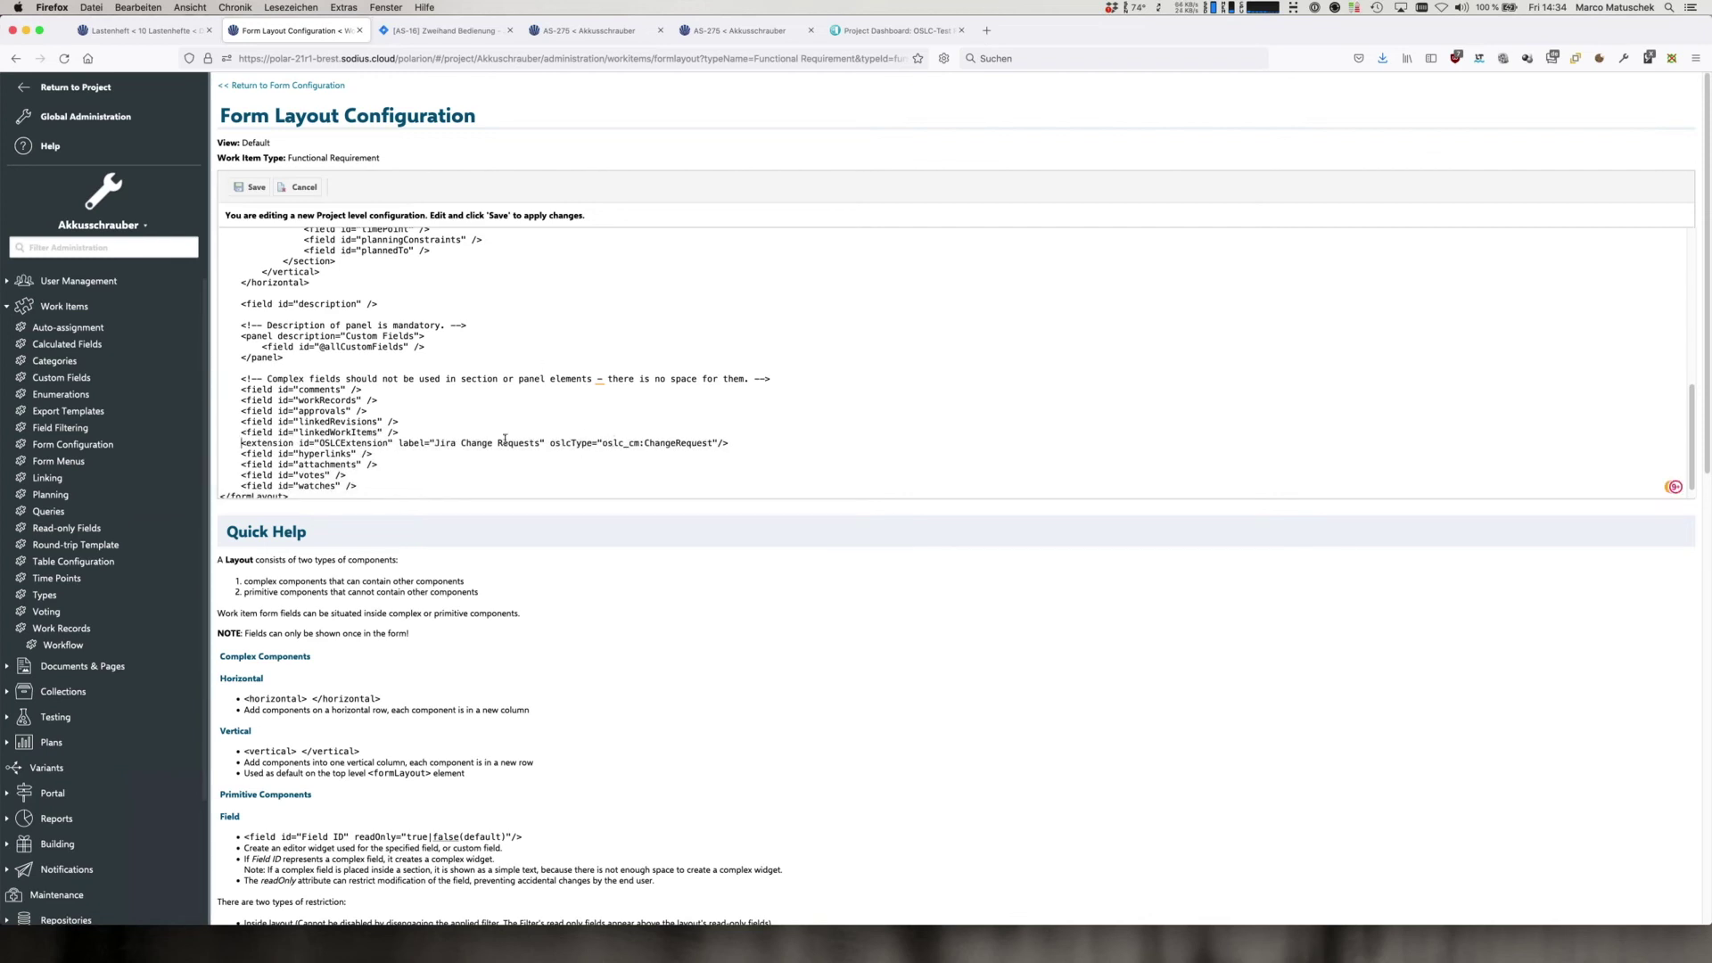
Save the new form layout for the Functional Requirement work item type
click(251, 187)
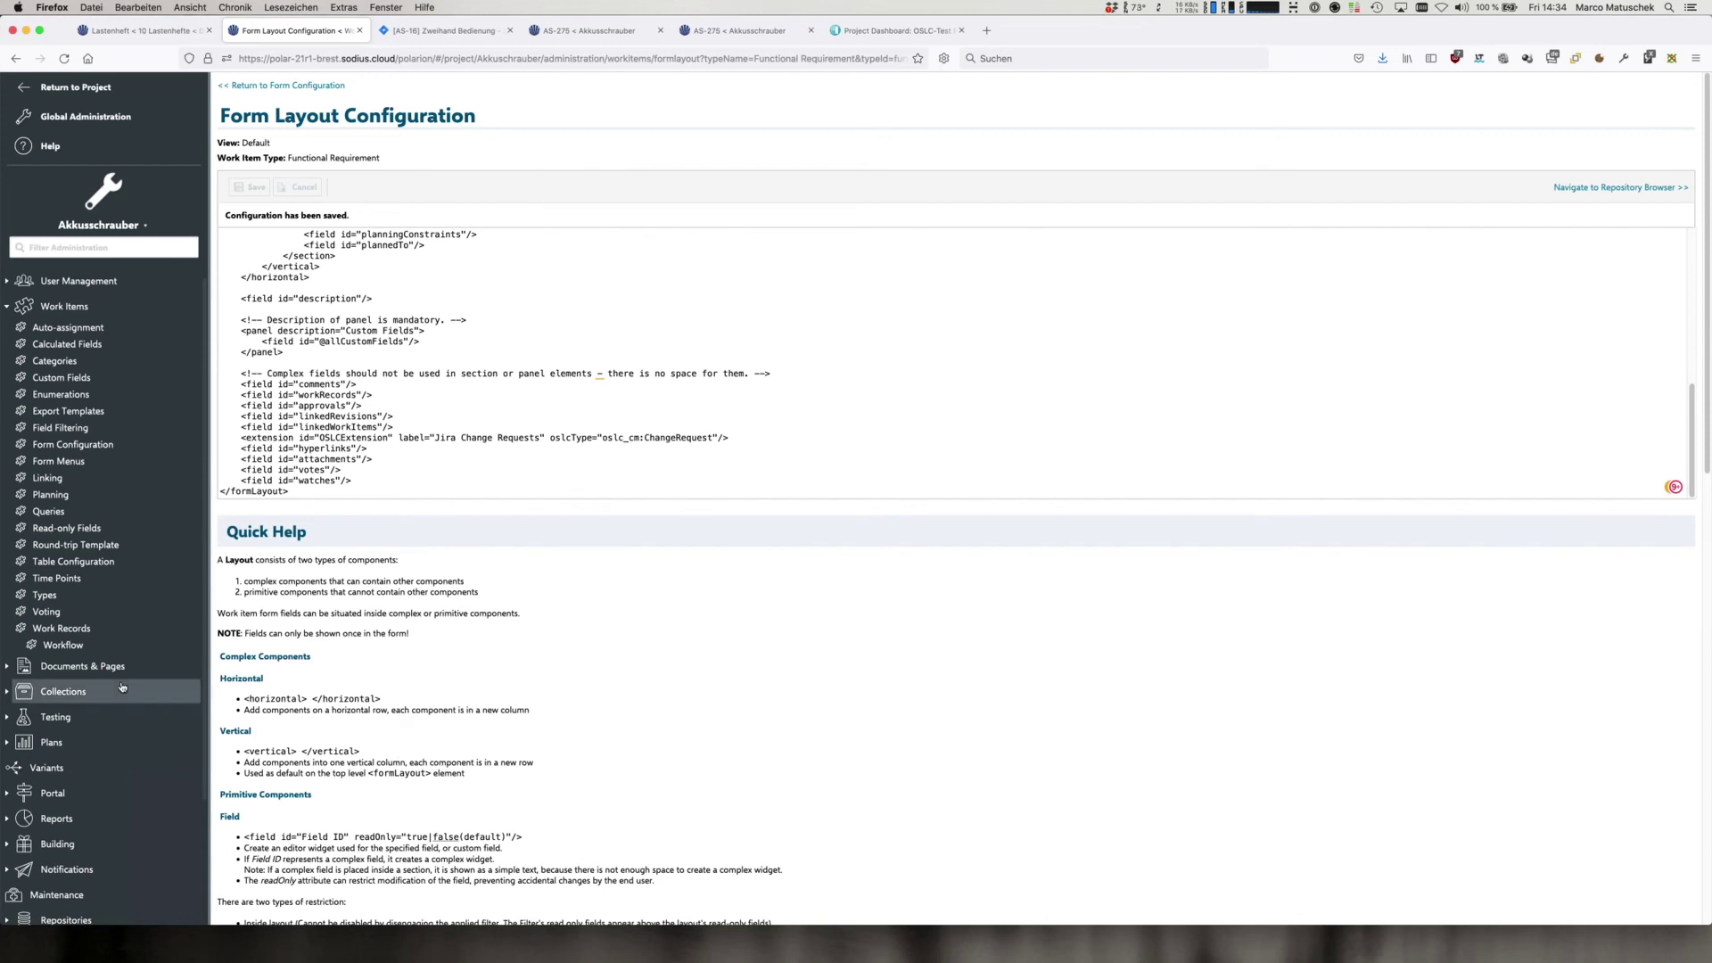
scroll(122, 687, down, 5)
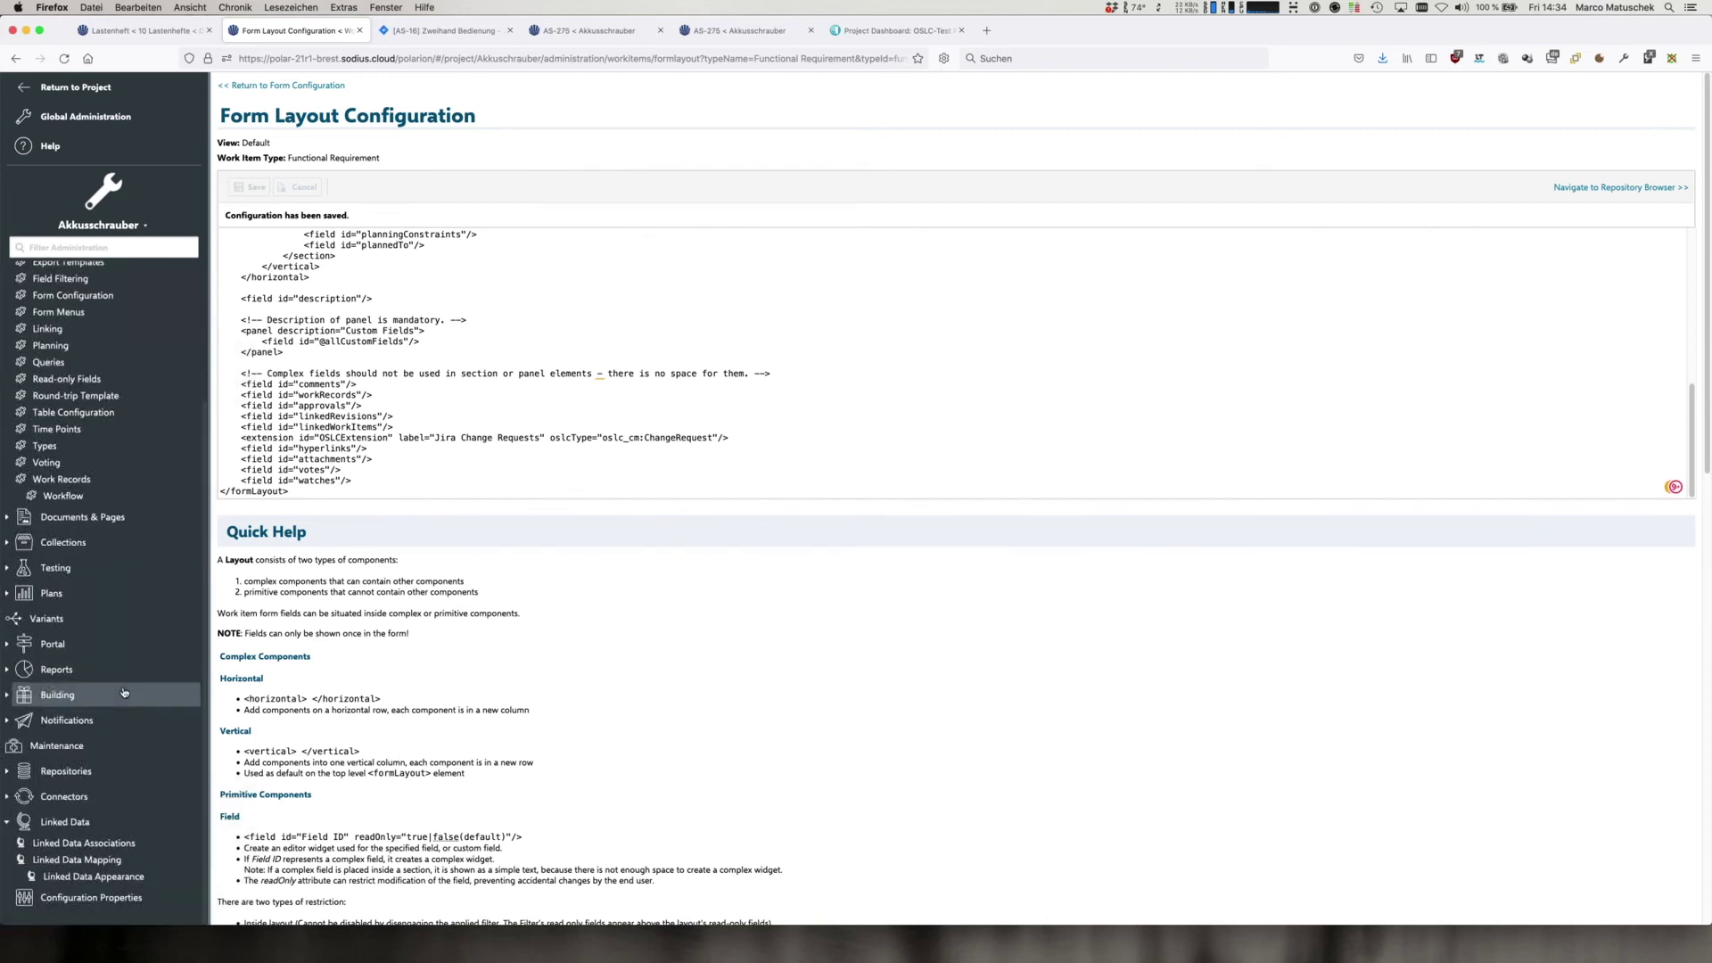
click(127, 881)
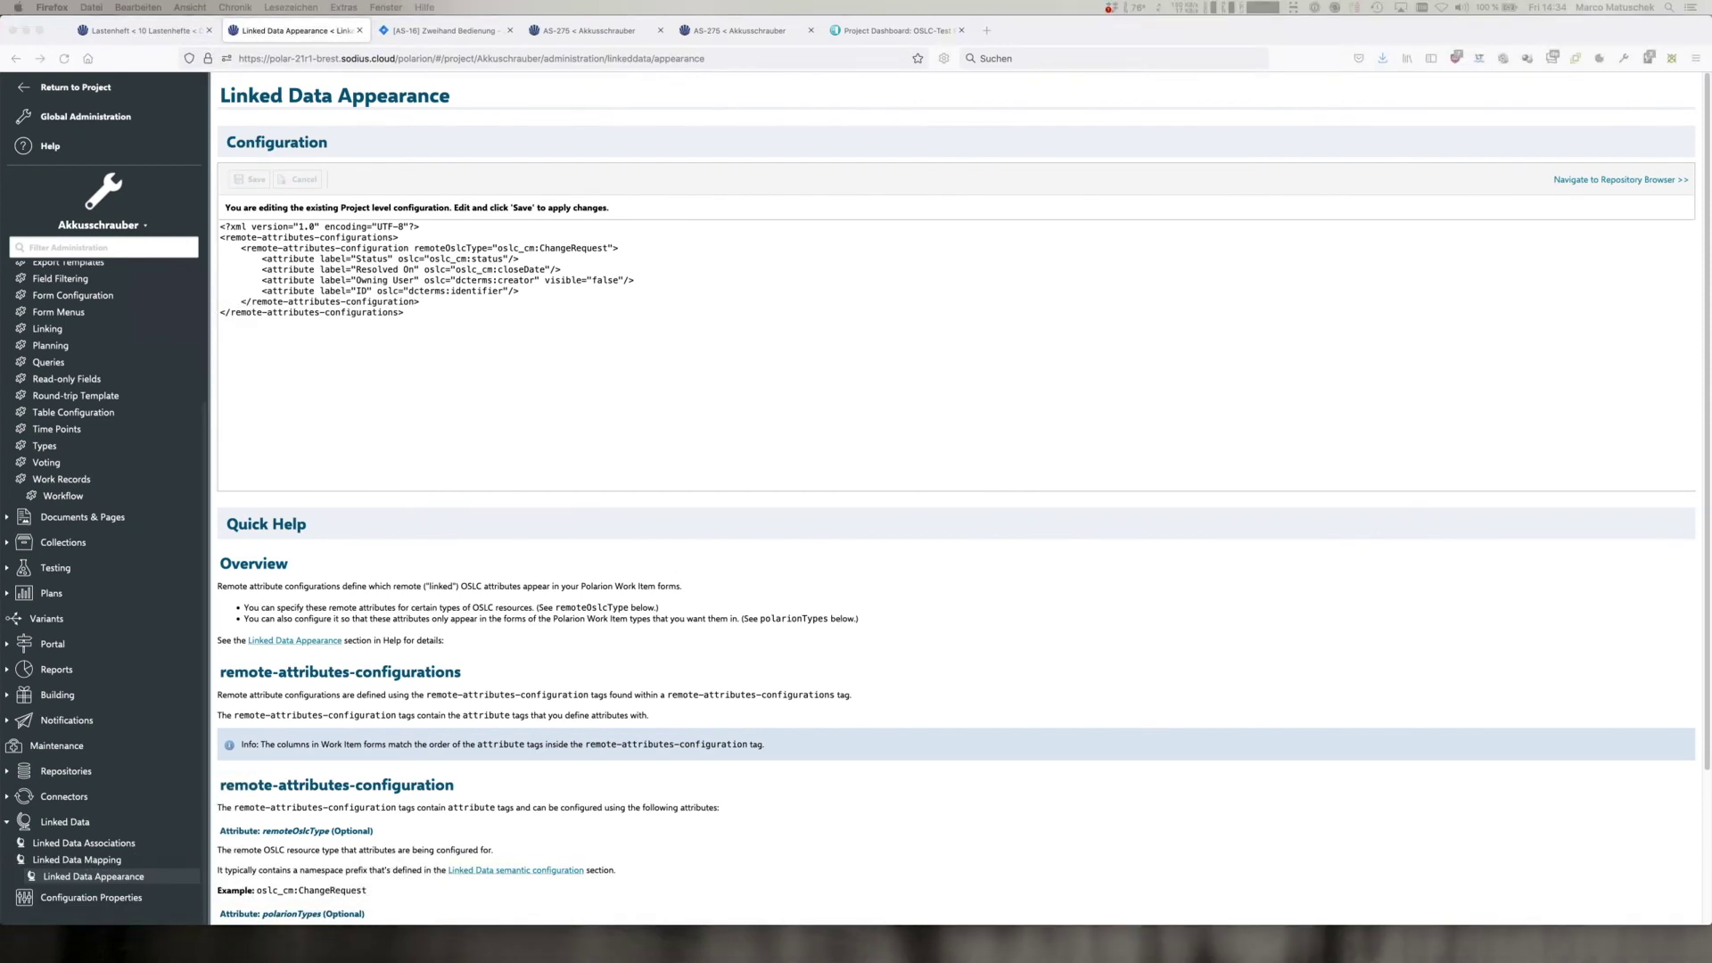
click(423, 321)
key(super+a)
text(<?xml version="1.0" encoding="UTF-8"?> <remote-attributes-configurations xmlns:jira="http://atlassian.com/ns/cm#">  <remote-attributes-configuration remoteOslcType="oslc_cm:ChangeRequest">    <attribute label="Jira Id" oslc="dcterms:identifier"/>    <attribute label="Jira Status" oslc="oslc_cm:status" visible="true"/>    <attribute label="Priority" oslc="jira:priority" visible="true"/>    <attribute label="Assignee" oslc="jira:assignee" visible="true"/>  </remote-attributes-configuration> </remote-attributes-configurations>)
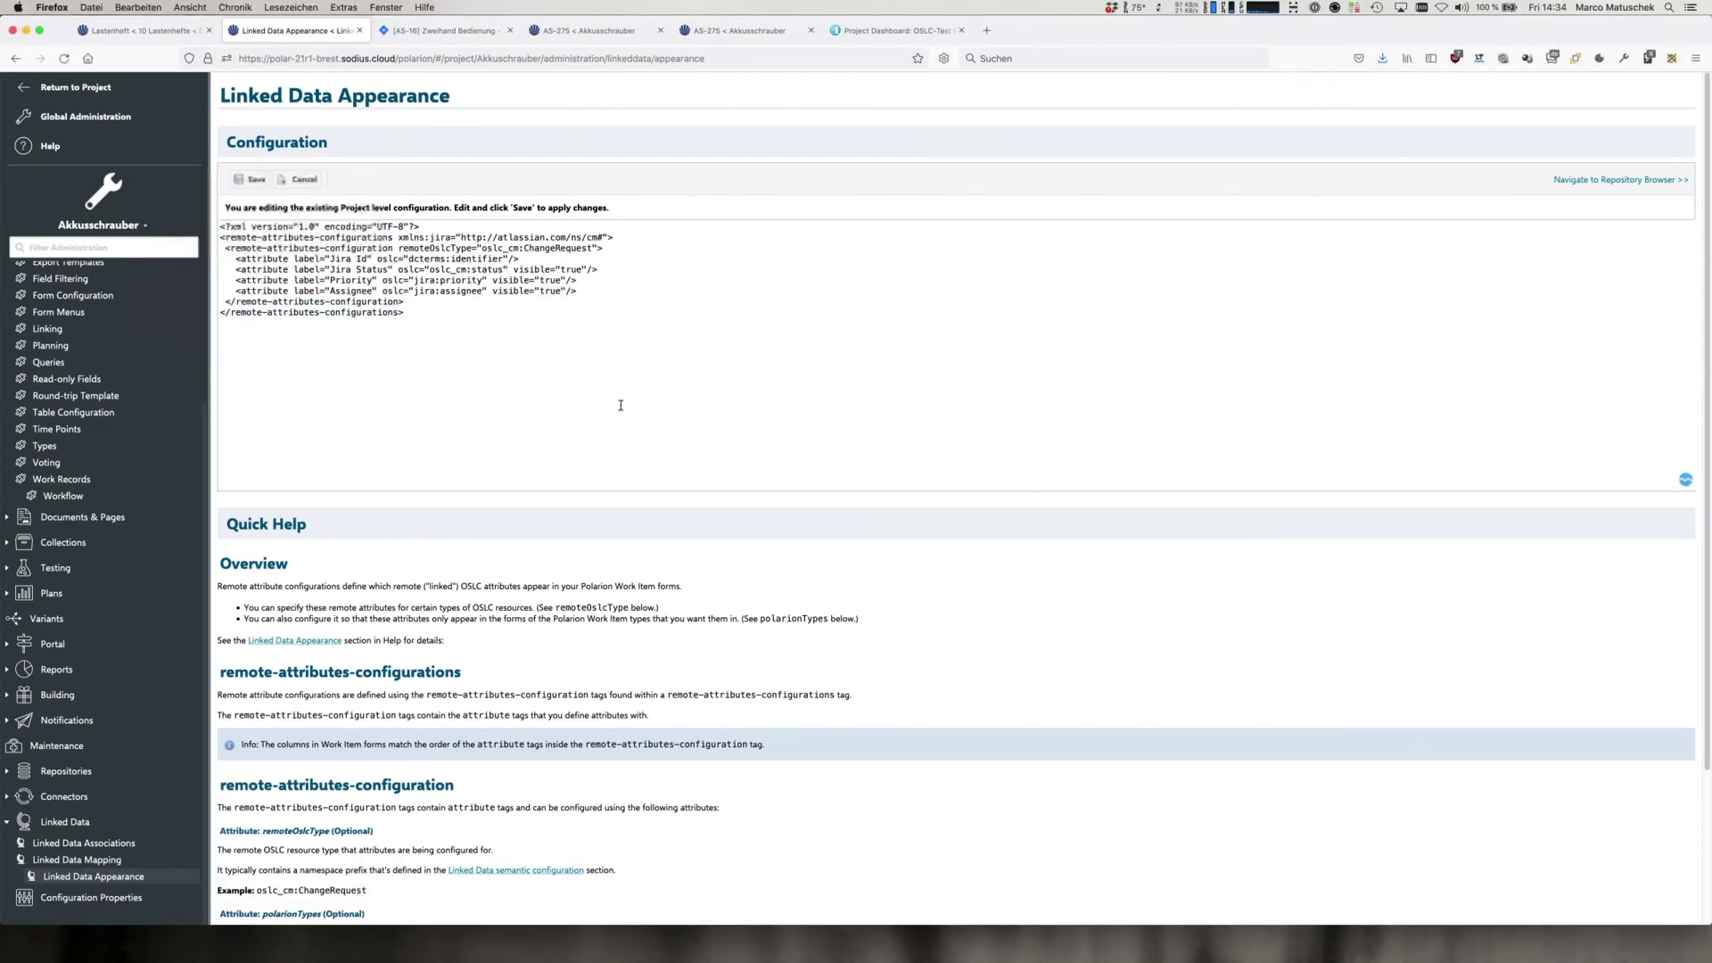
click(251, 181)
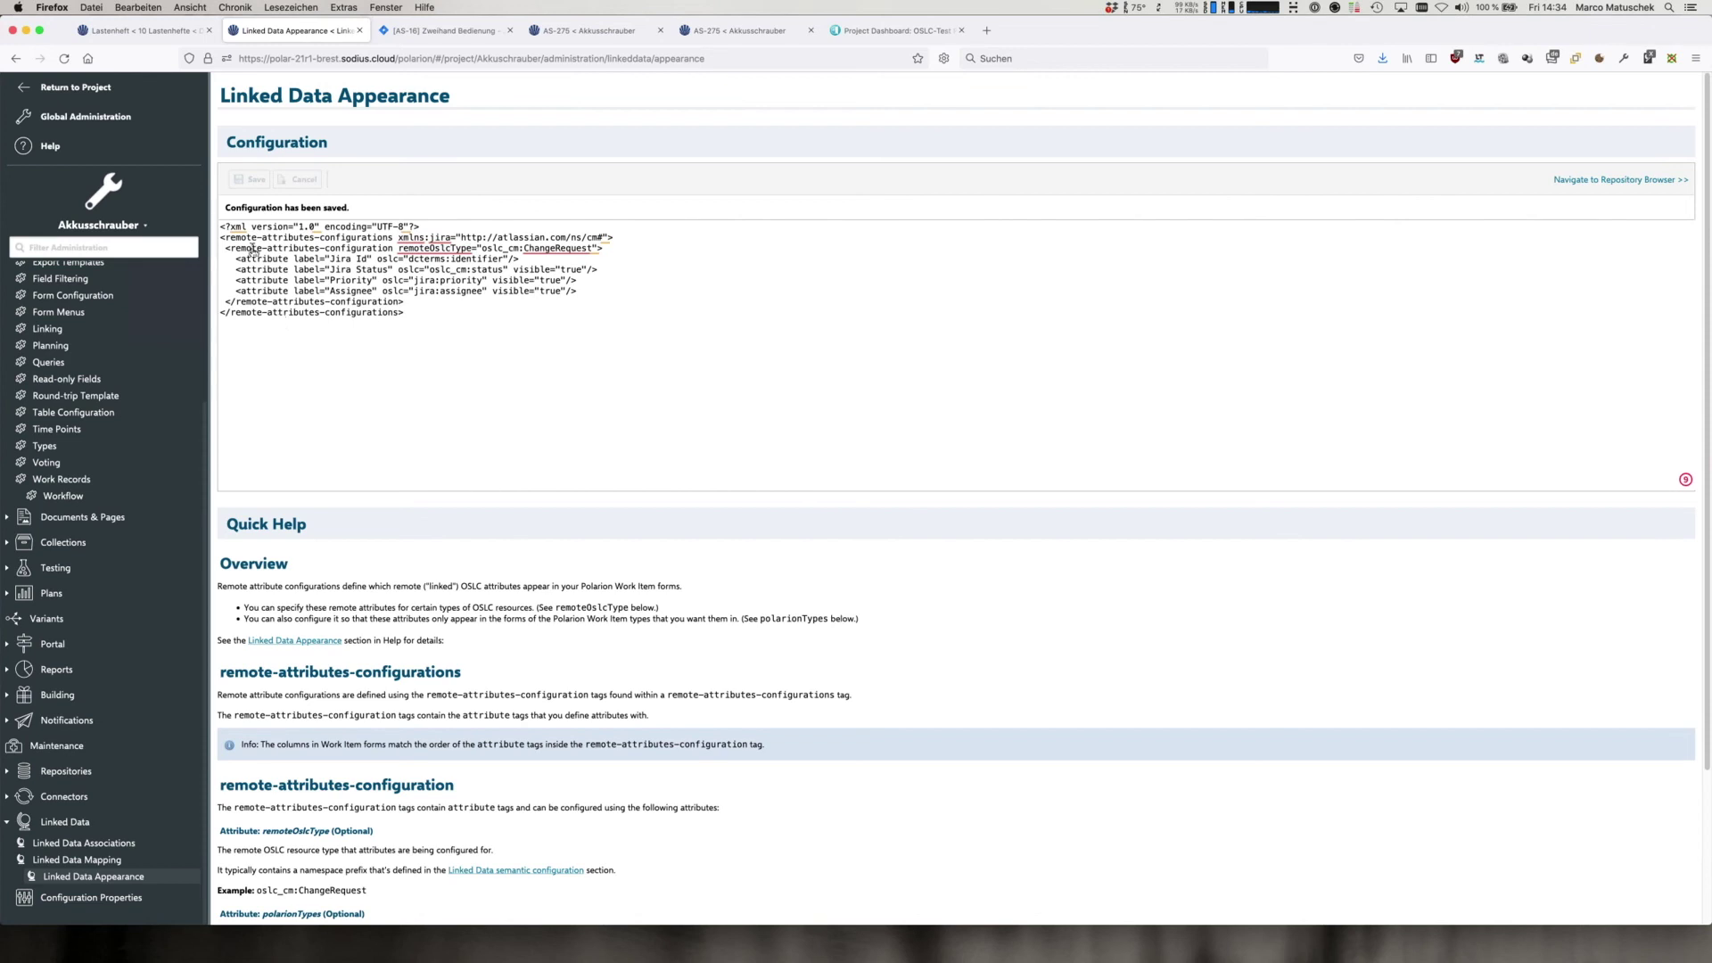
Open the project's functional requirements and examine the Jira Change Requests section of AS-275 Einhandbedienung
click(170, 32)
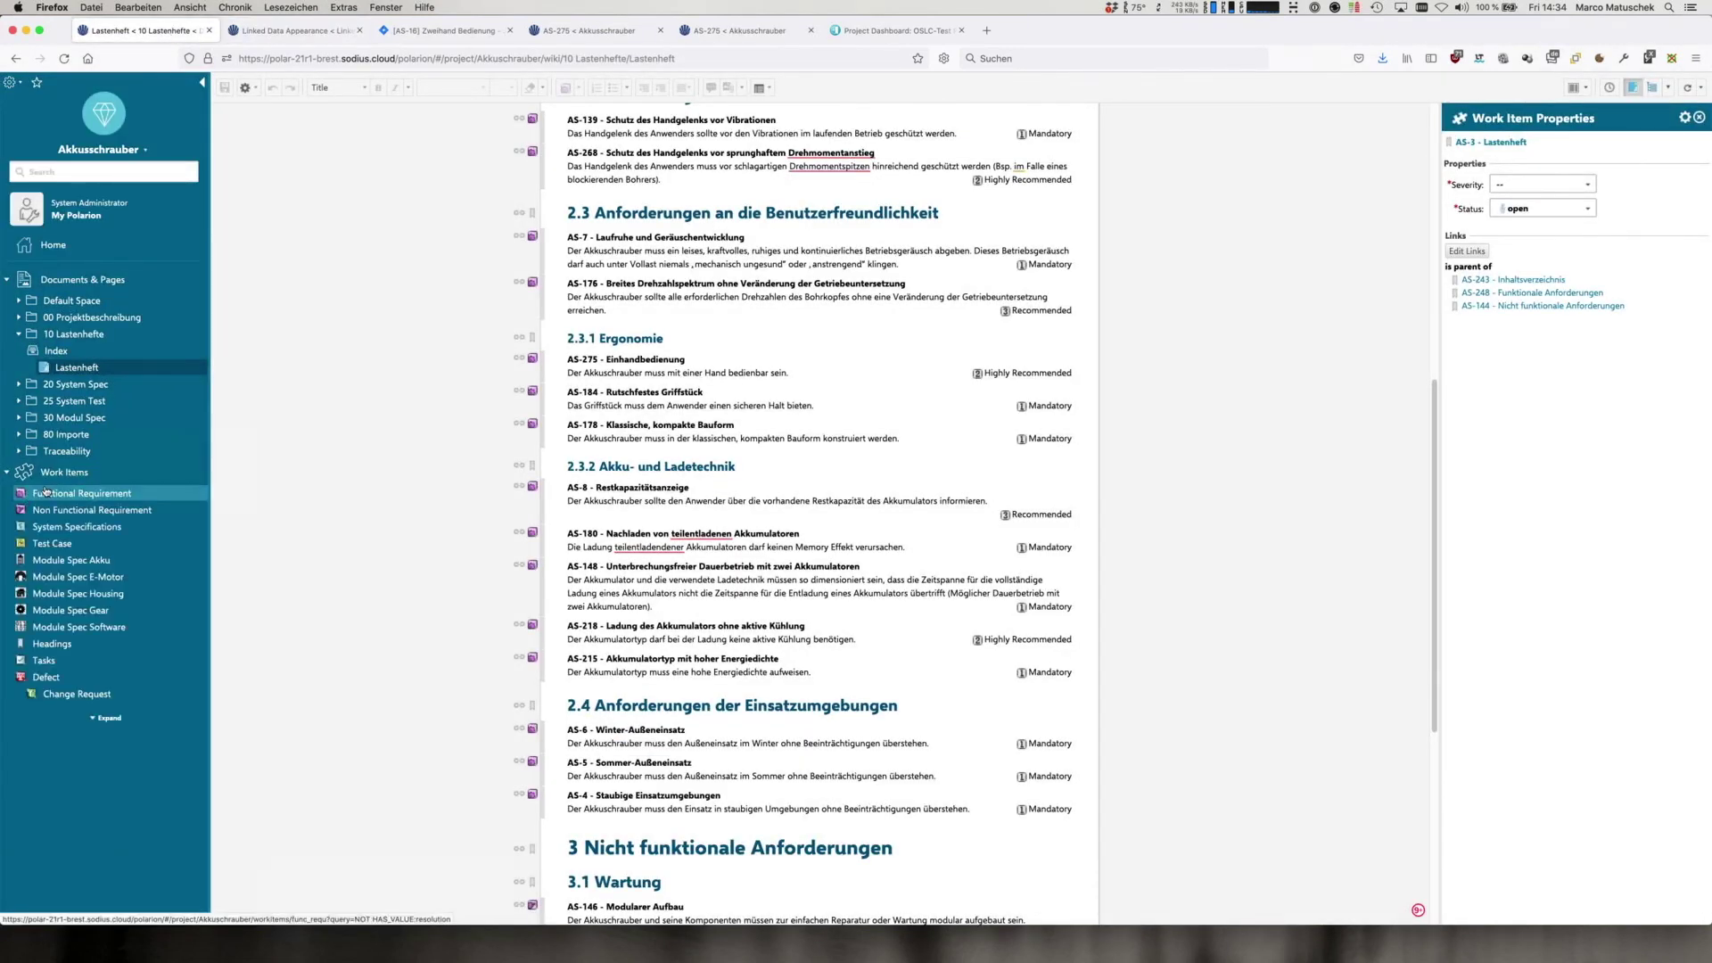
click(47, 490)
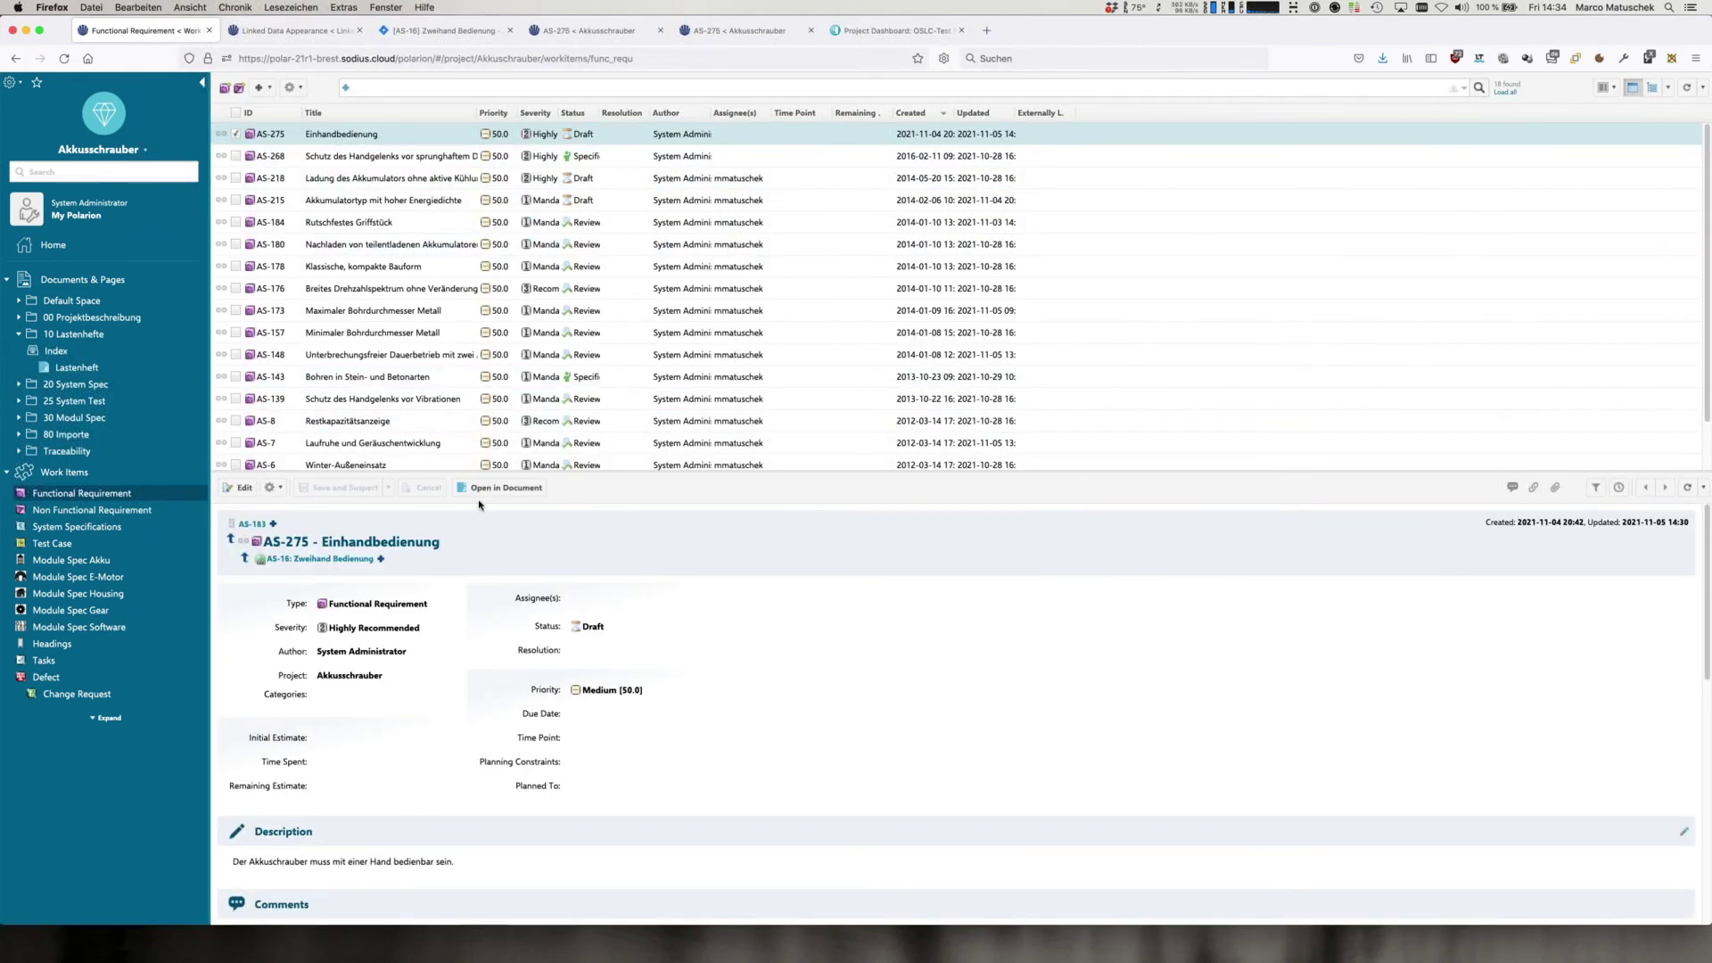
drag(491, 473, 486, 285)
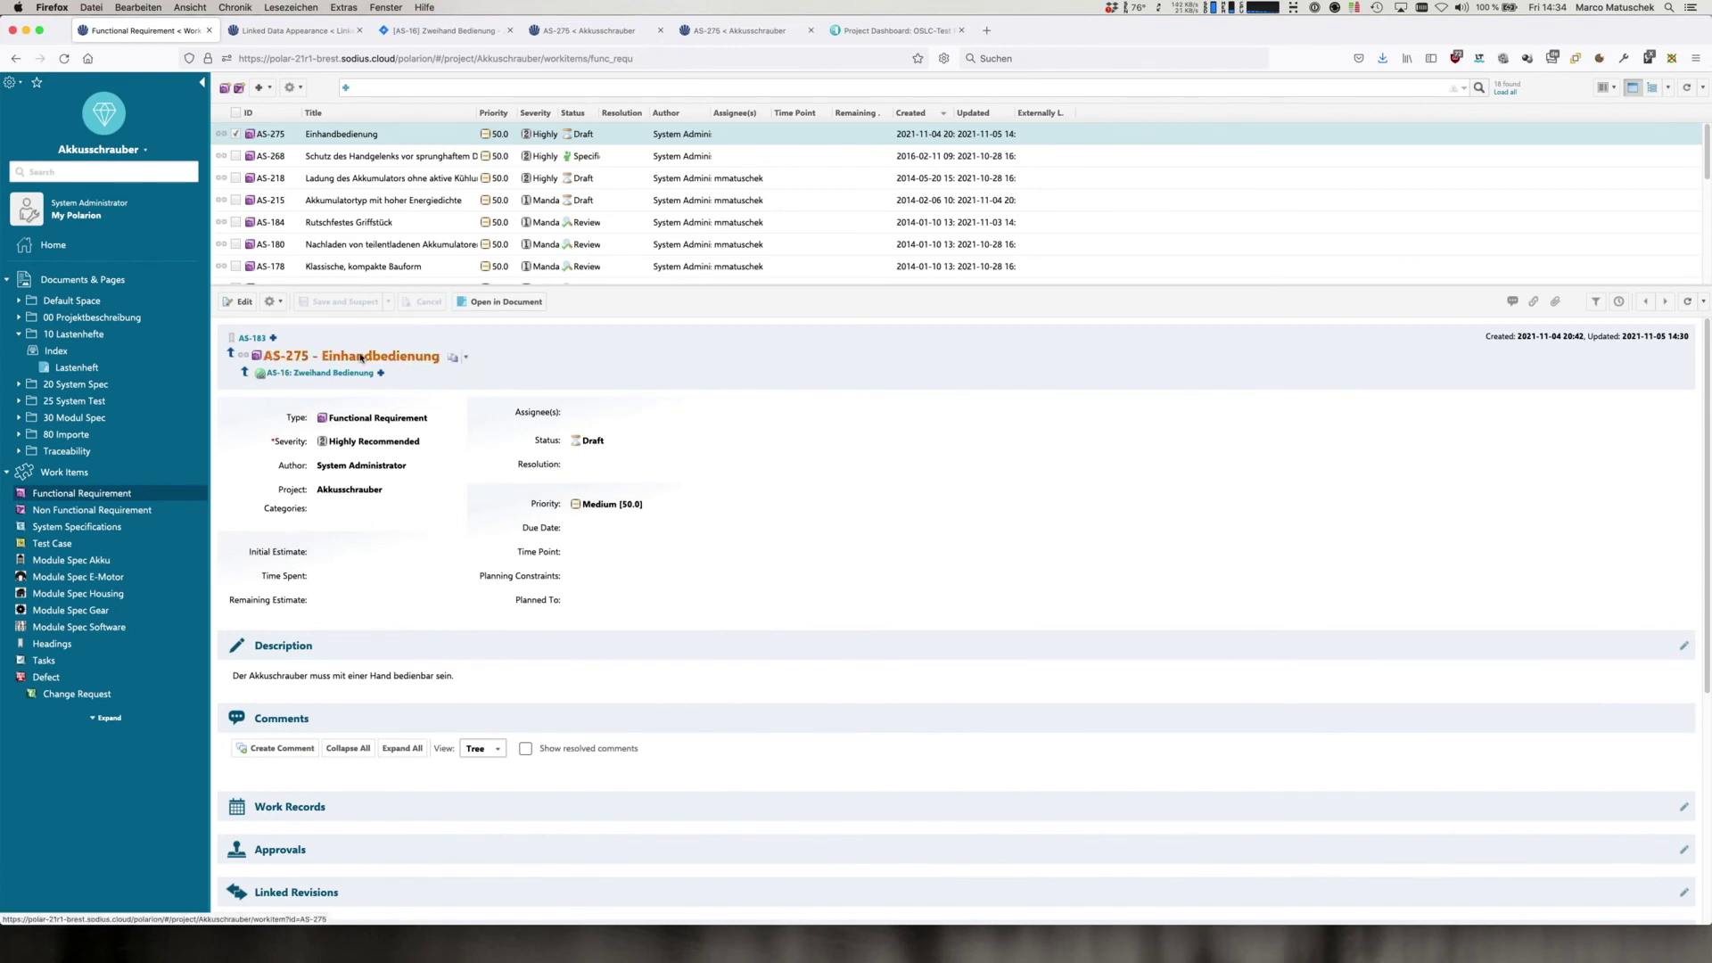
click(424, 510)
click(307, 400)
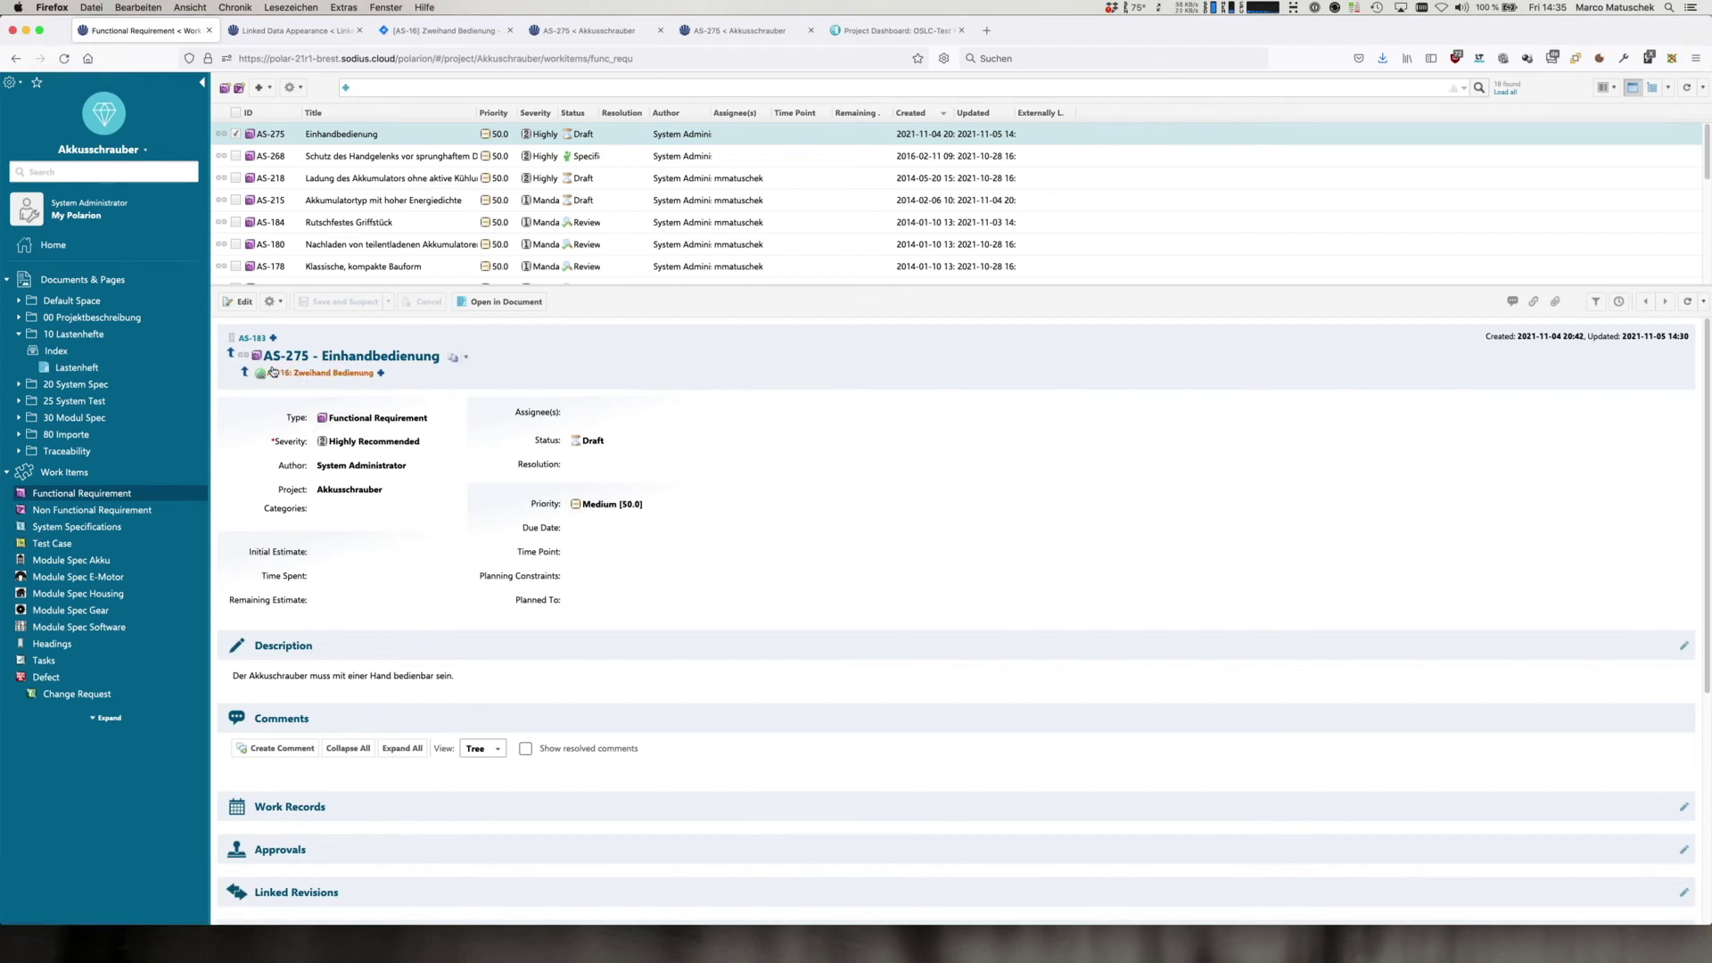
scroll(375, 479, down, 2)
click(375, 478)
scroll(375, 479, down, 8)
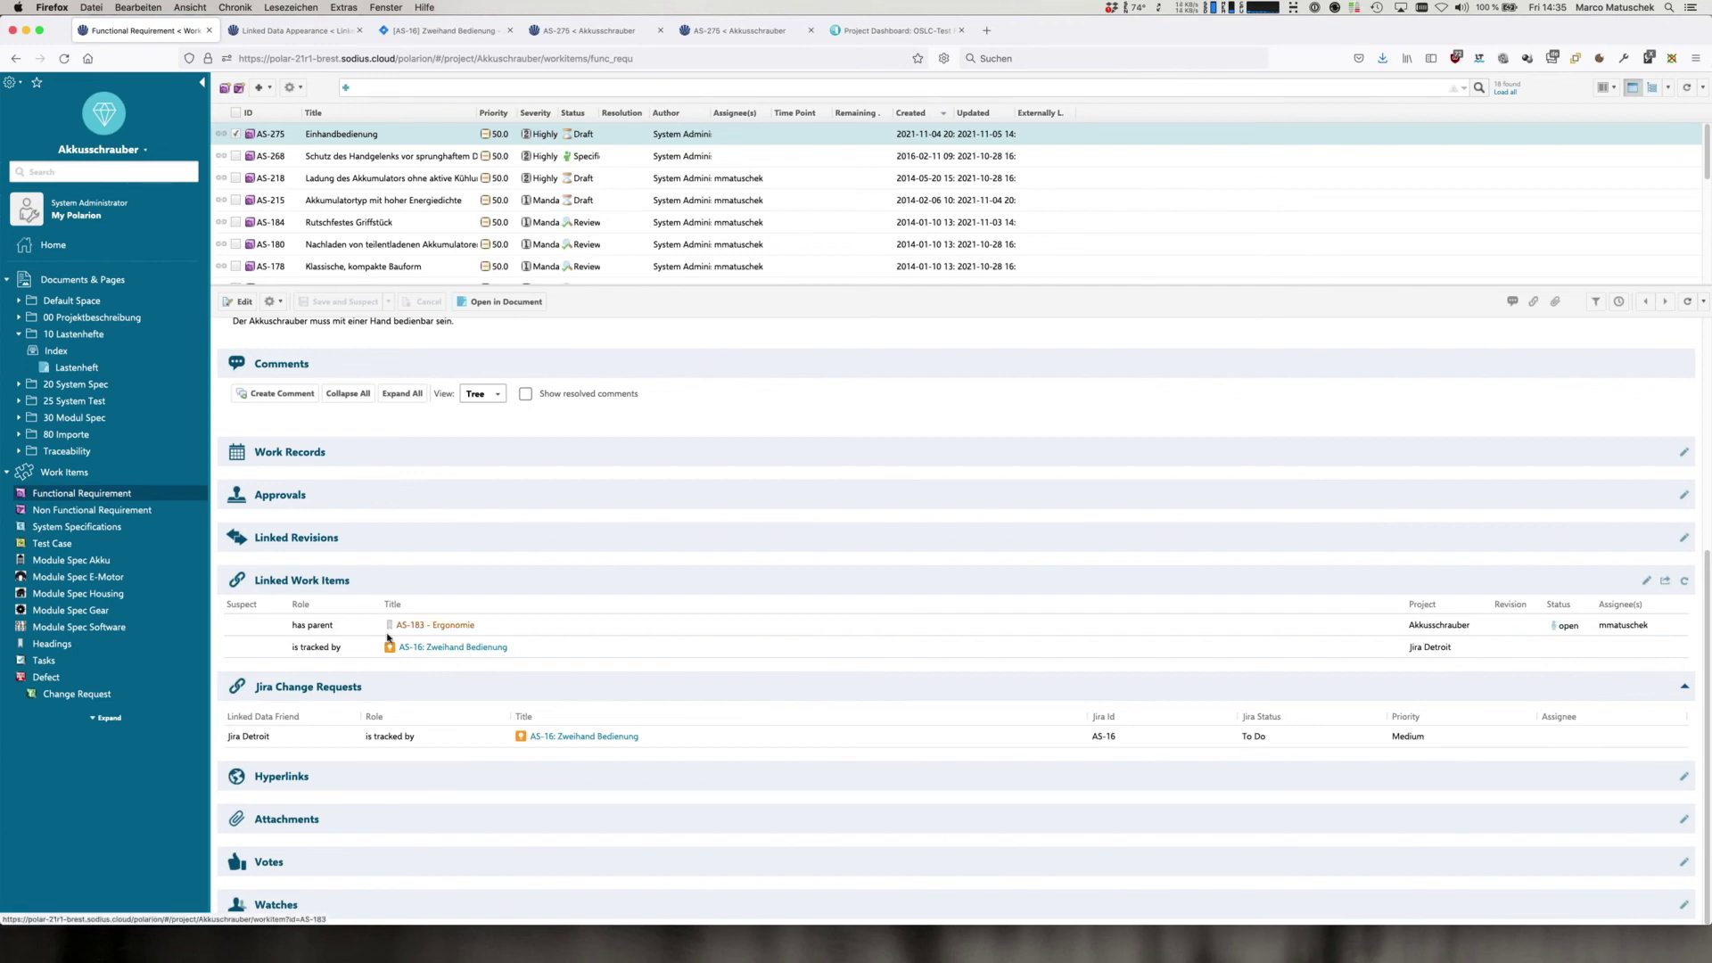
In the Linked Data Appearance configuration, duplicate the Assignee attribute line and label the copy "Created"
click(327, 34)
click(603, 288)
key(Return)
key(super+shift+Left)
key(super+c)
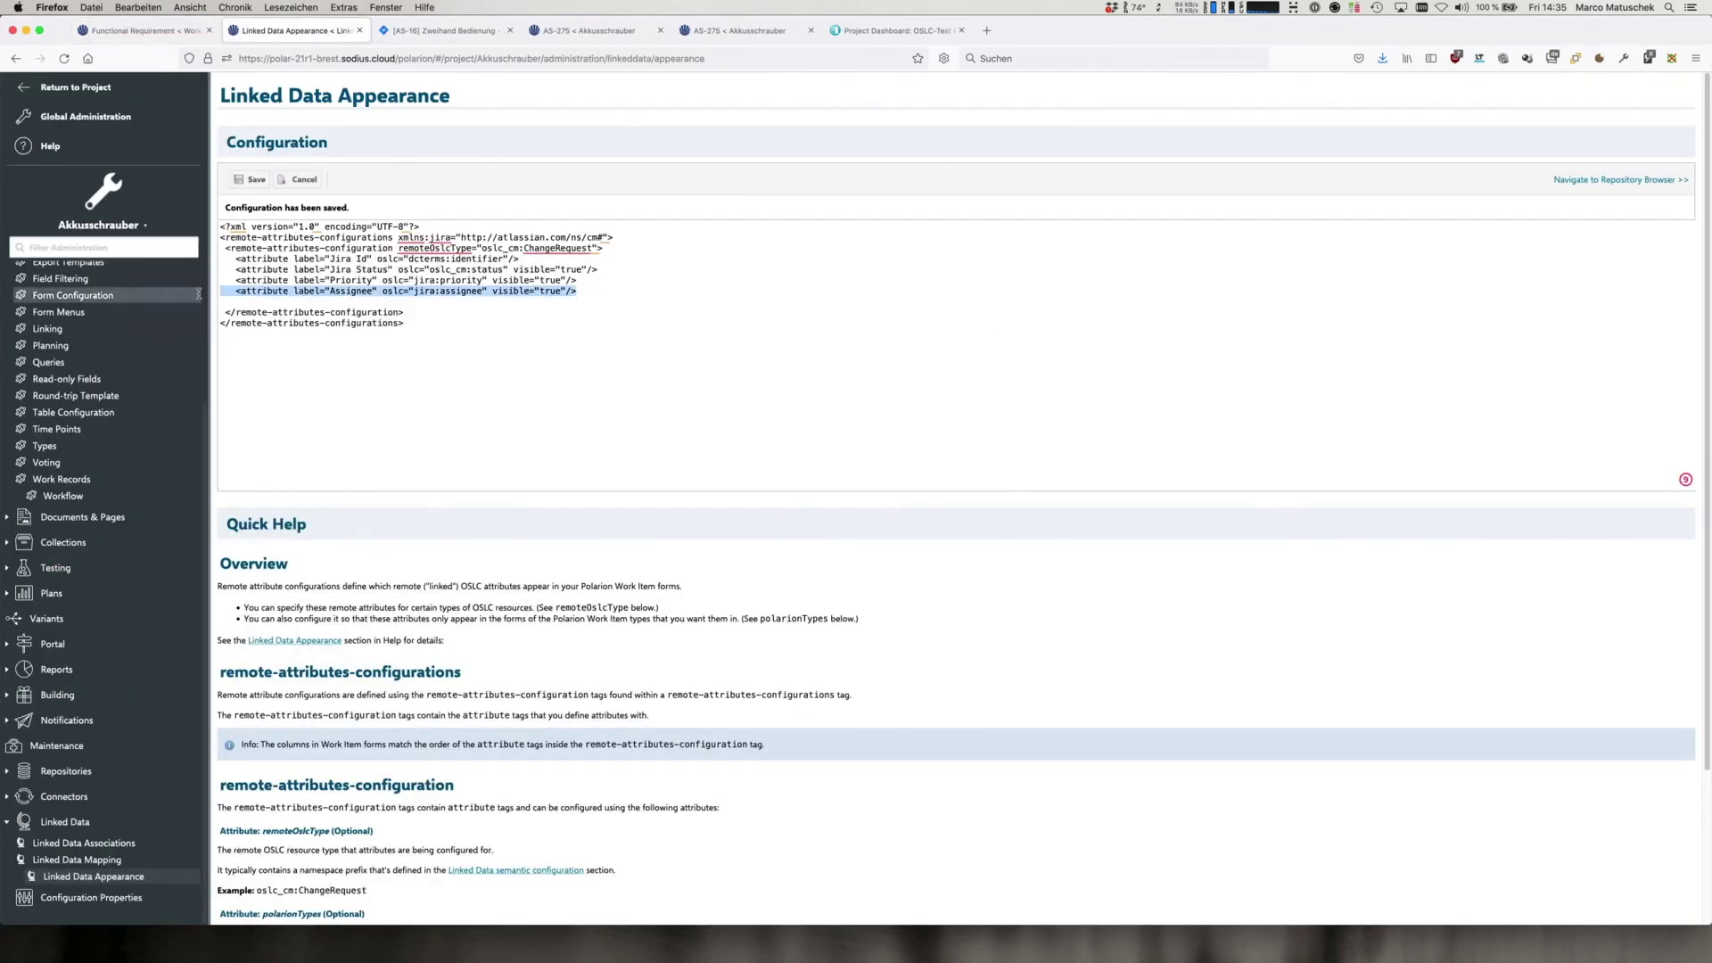
key(Down)
key(super+v)
key(alt+Left)
key(alt+Left)
key(alt+Left)
key(alt+Left)
key(alt+Left)
key(alt+Left)
key(alt+shift+Right)
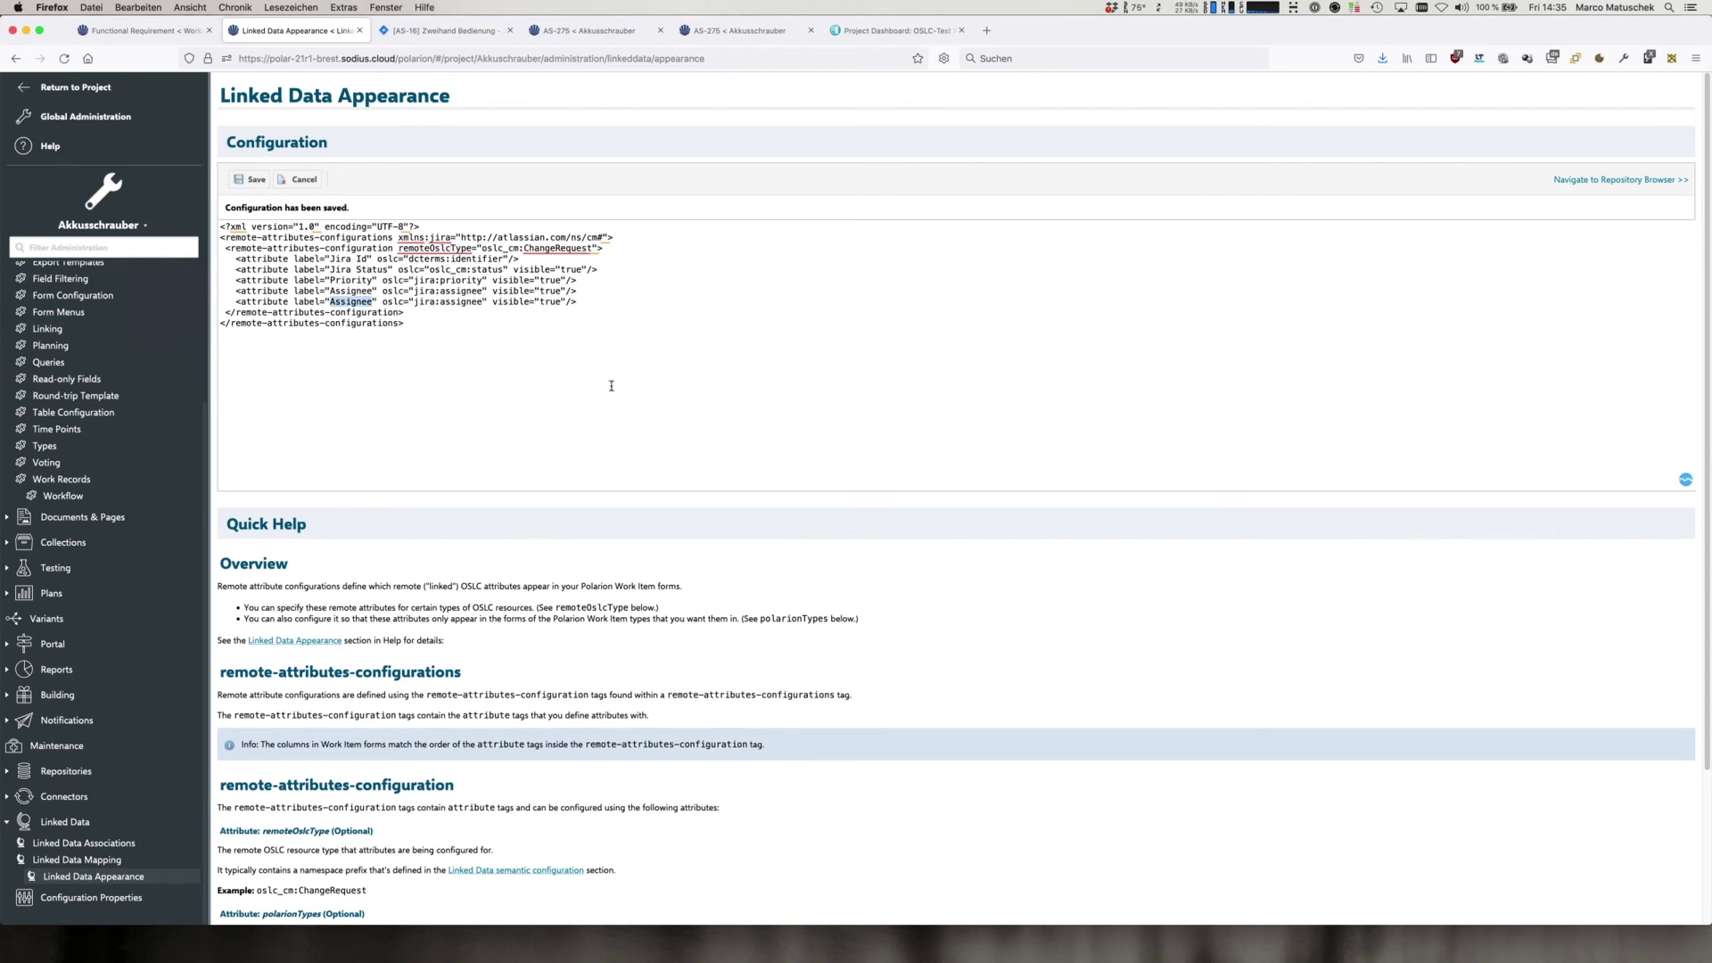
text(Created)
Replace the copied jira:assignee value of the Created attribute with the creation date property and save the configuration
click(425, 303)
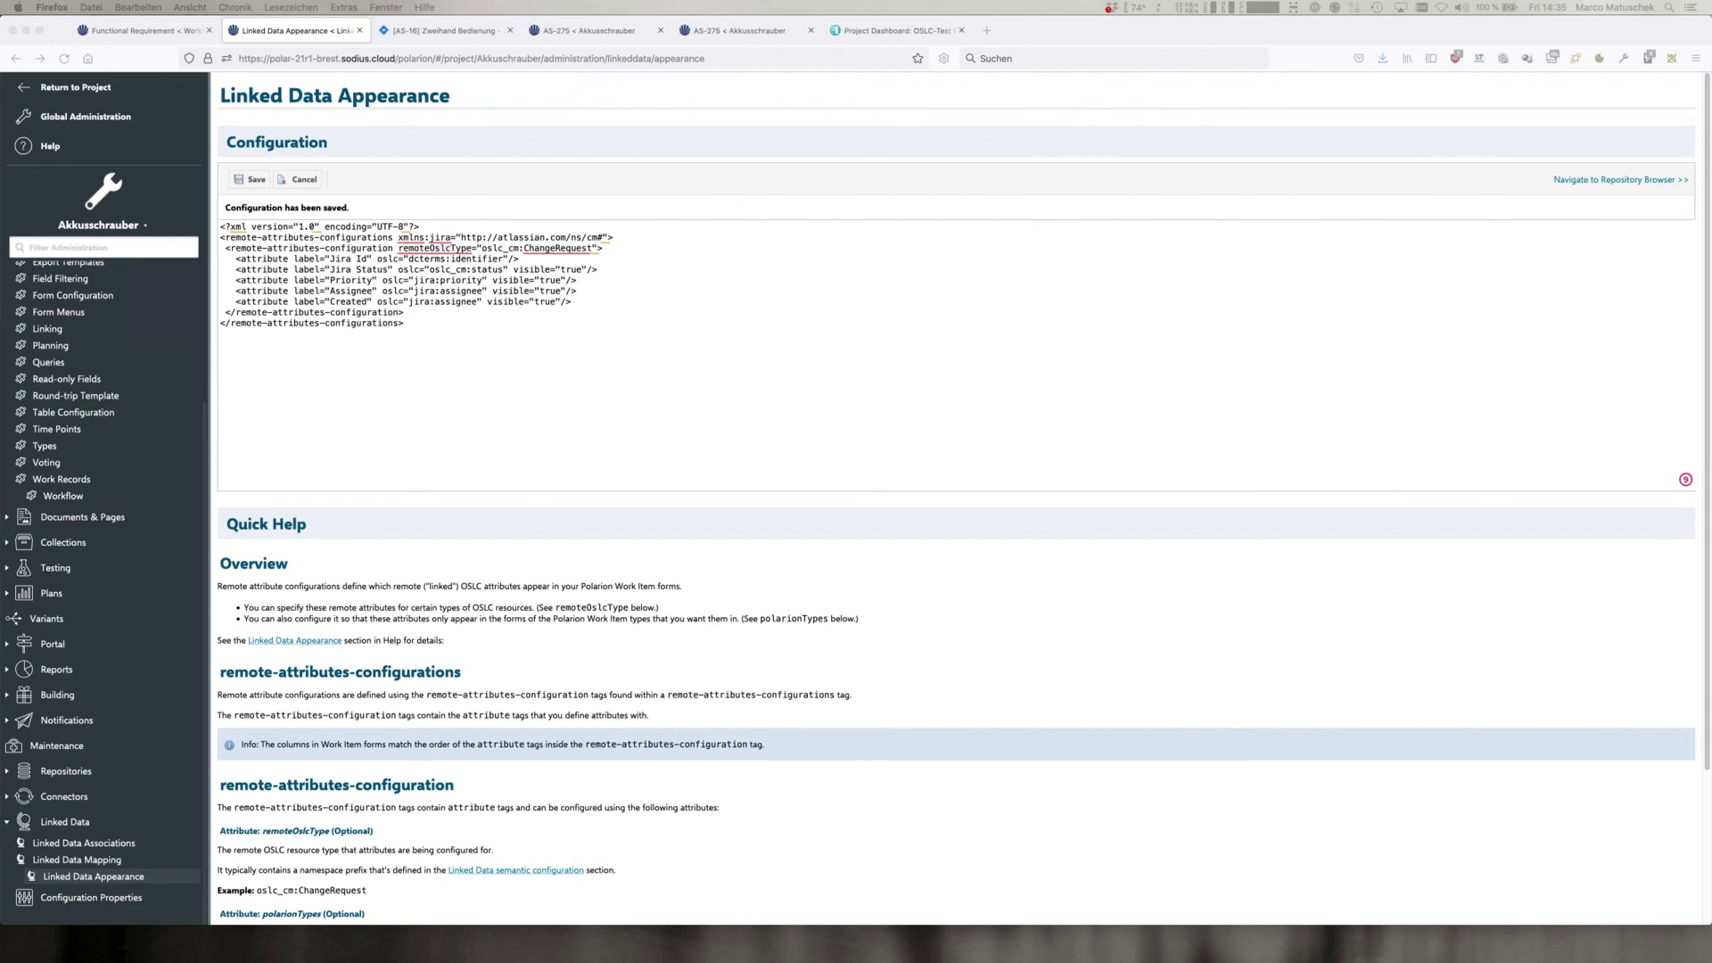
click(481, 301)
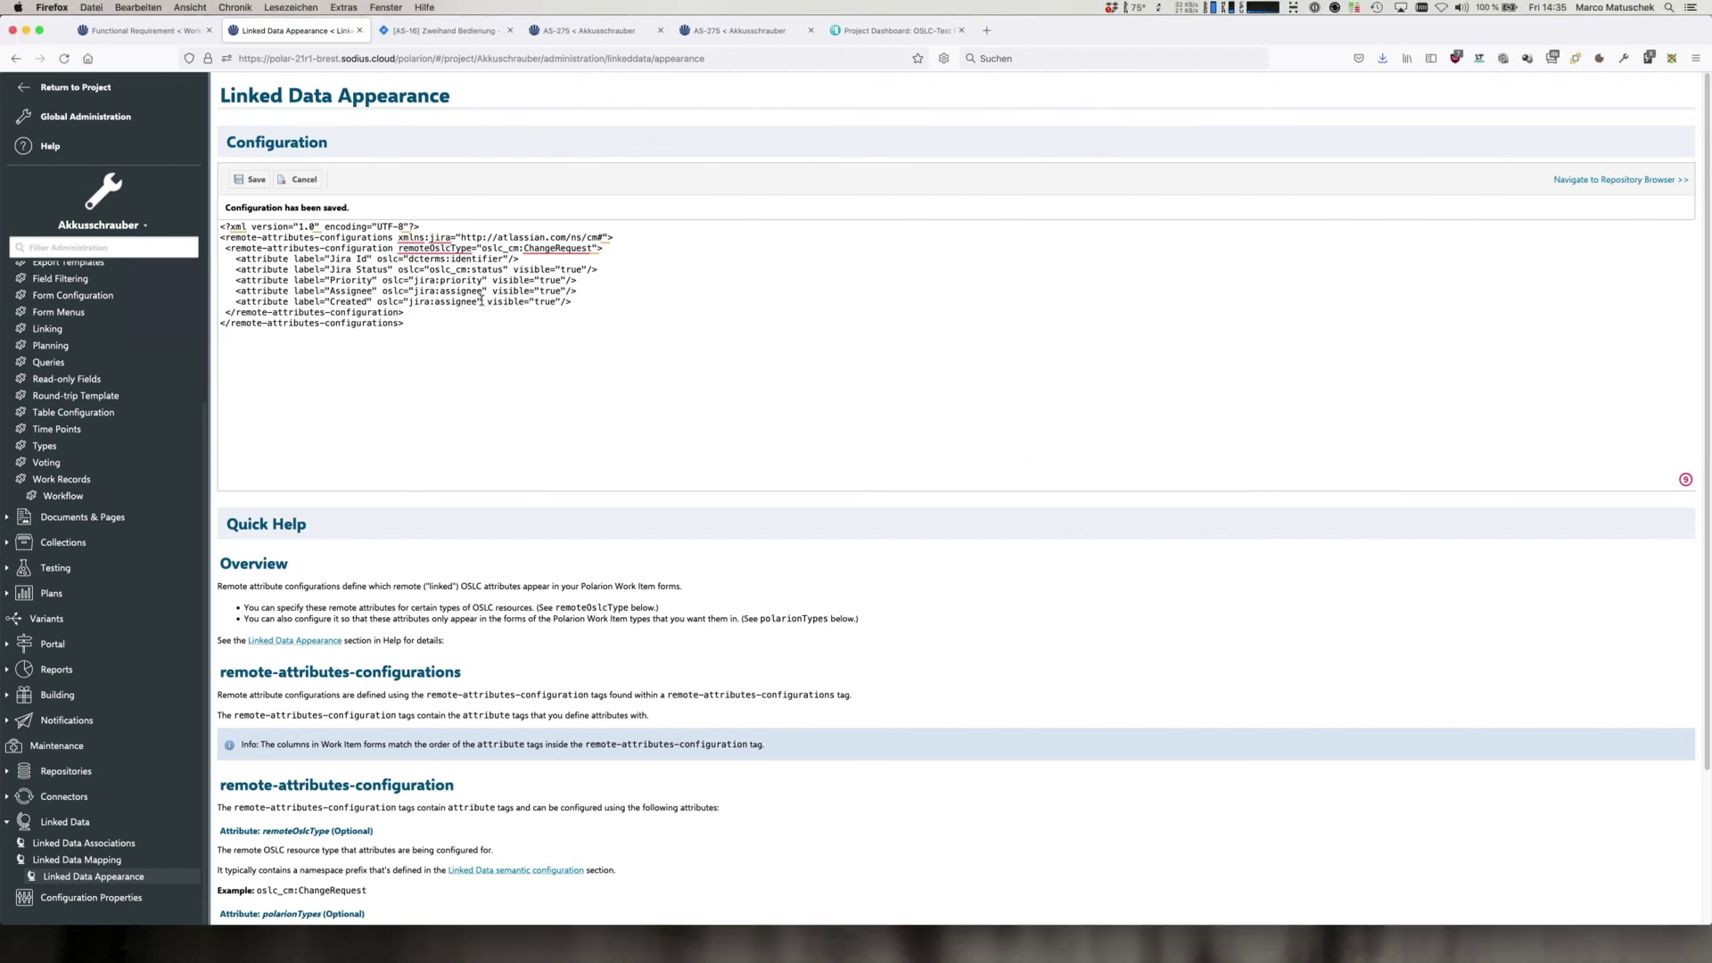
shift+click(411, 303)
key(super+v)
click(250, 180)
Refresh requirement AS-275 and examine the Created column in its Jira Change Requests section
click(165, 30)
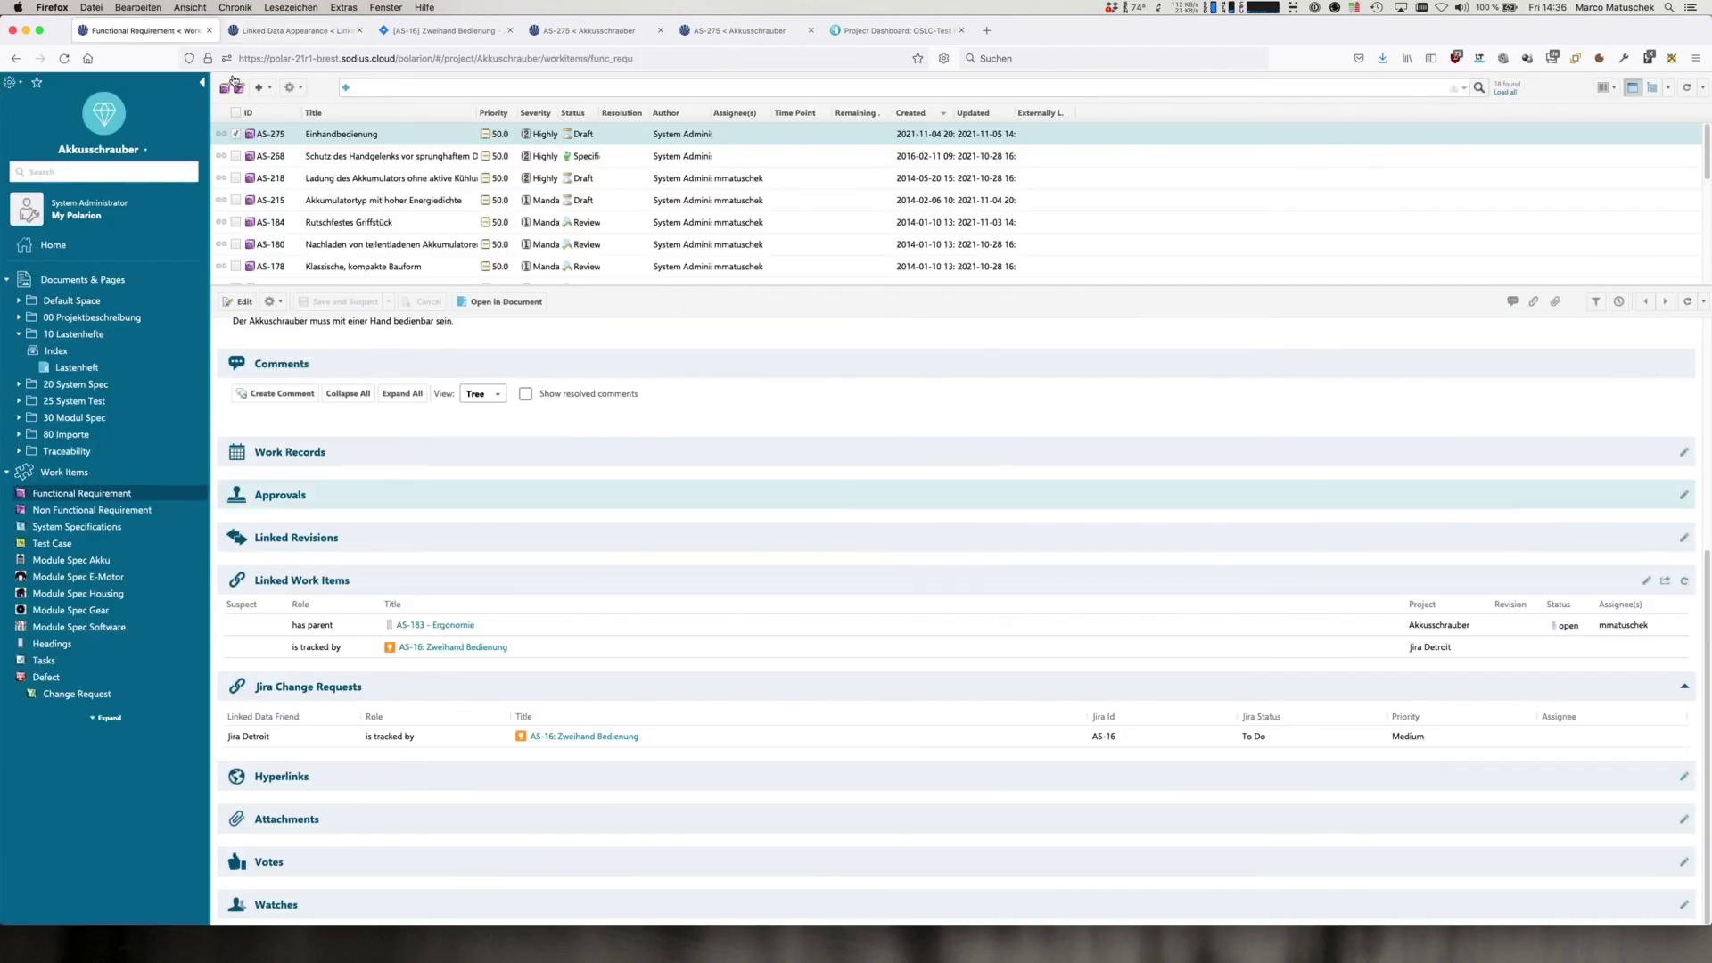
click(1687, 304)
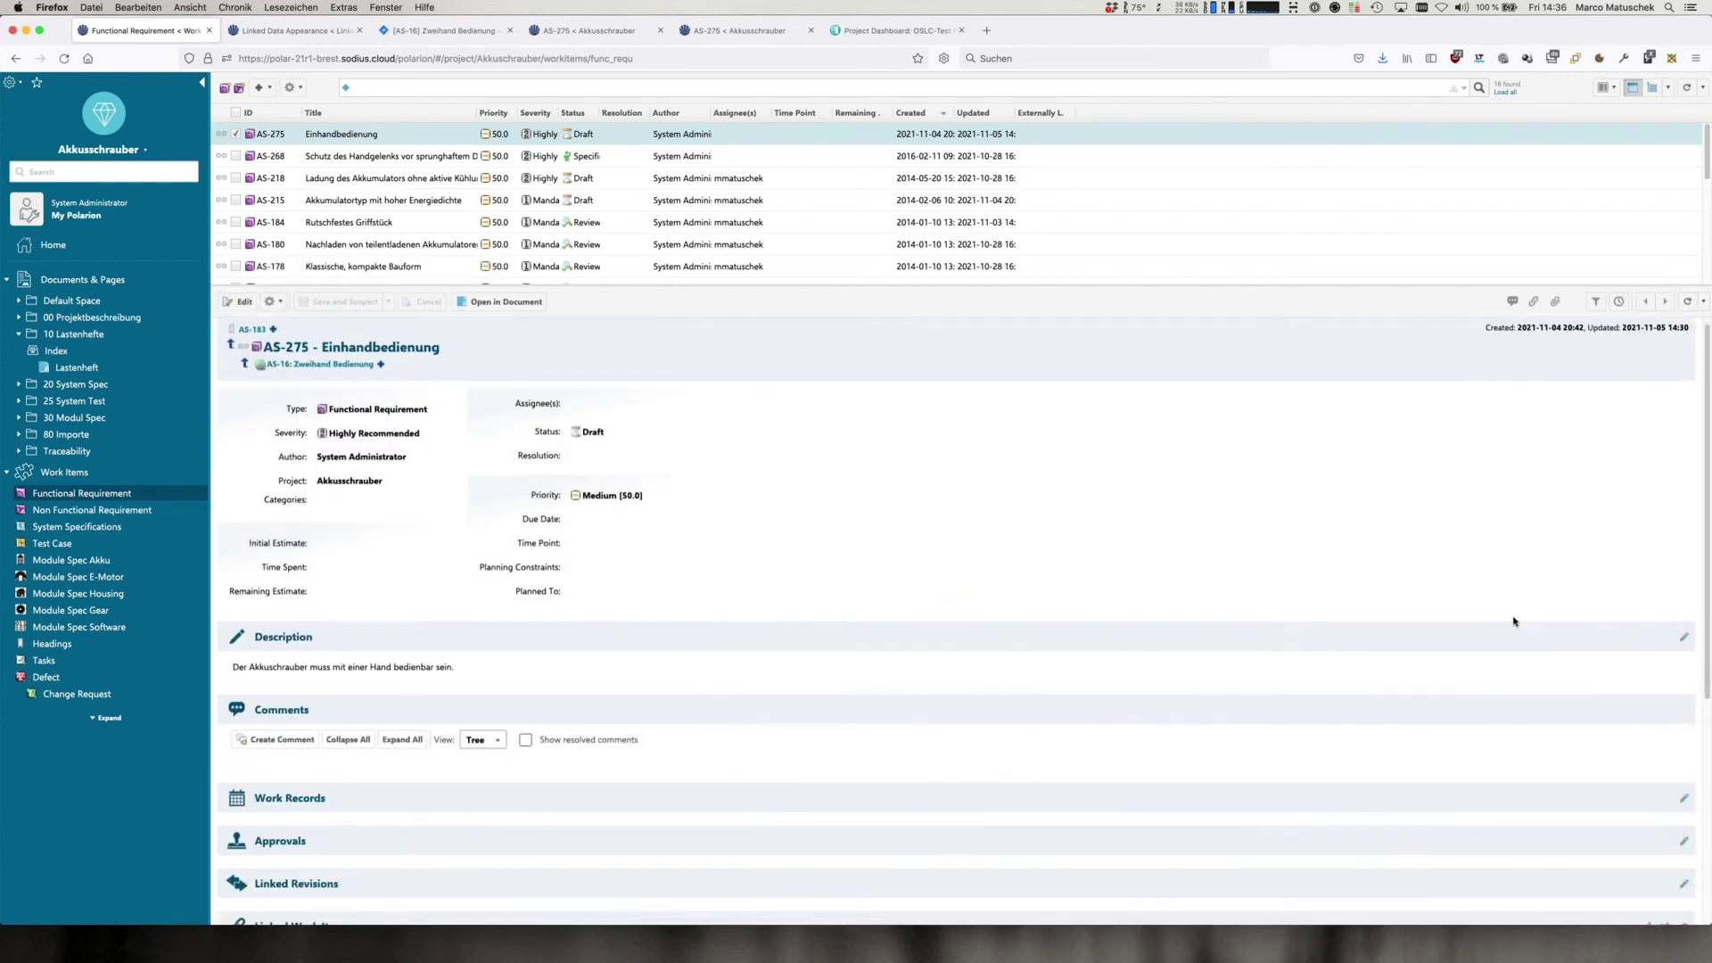
scroll(1513, 621, down, 5)
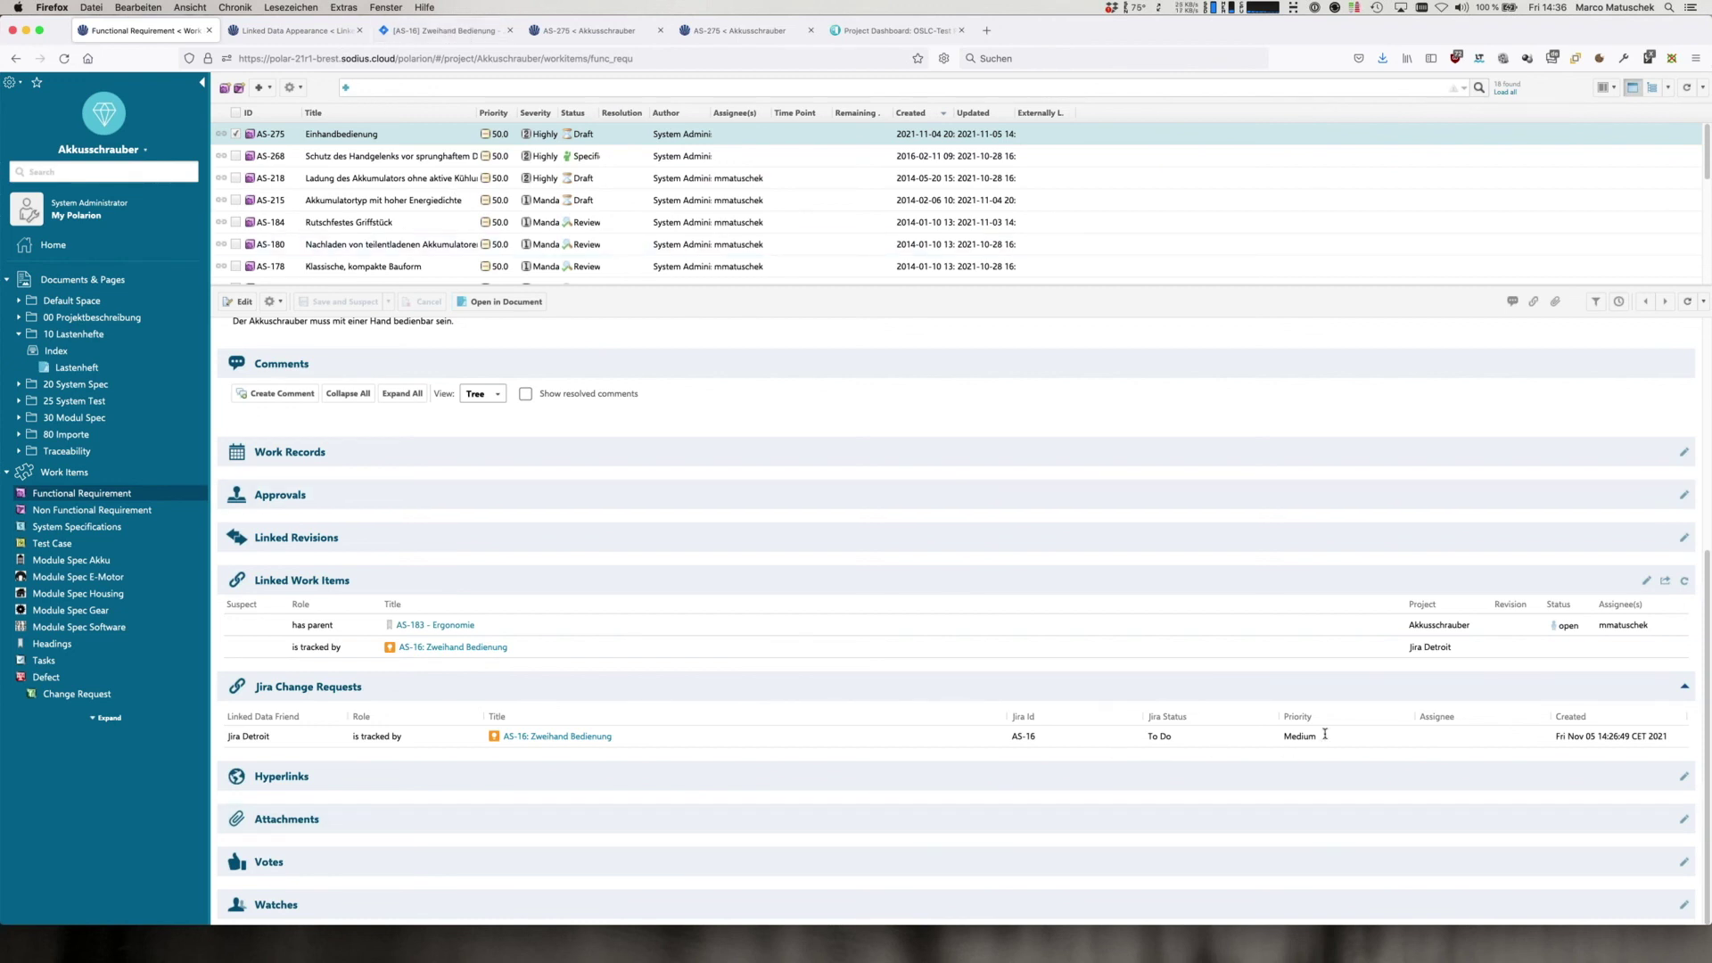
In Jira, set the priority of change request AS-16 Zweihand Bedienung to High
click(436, 32)
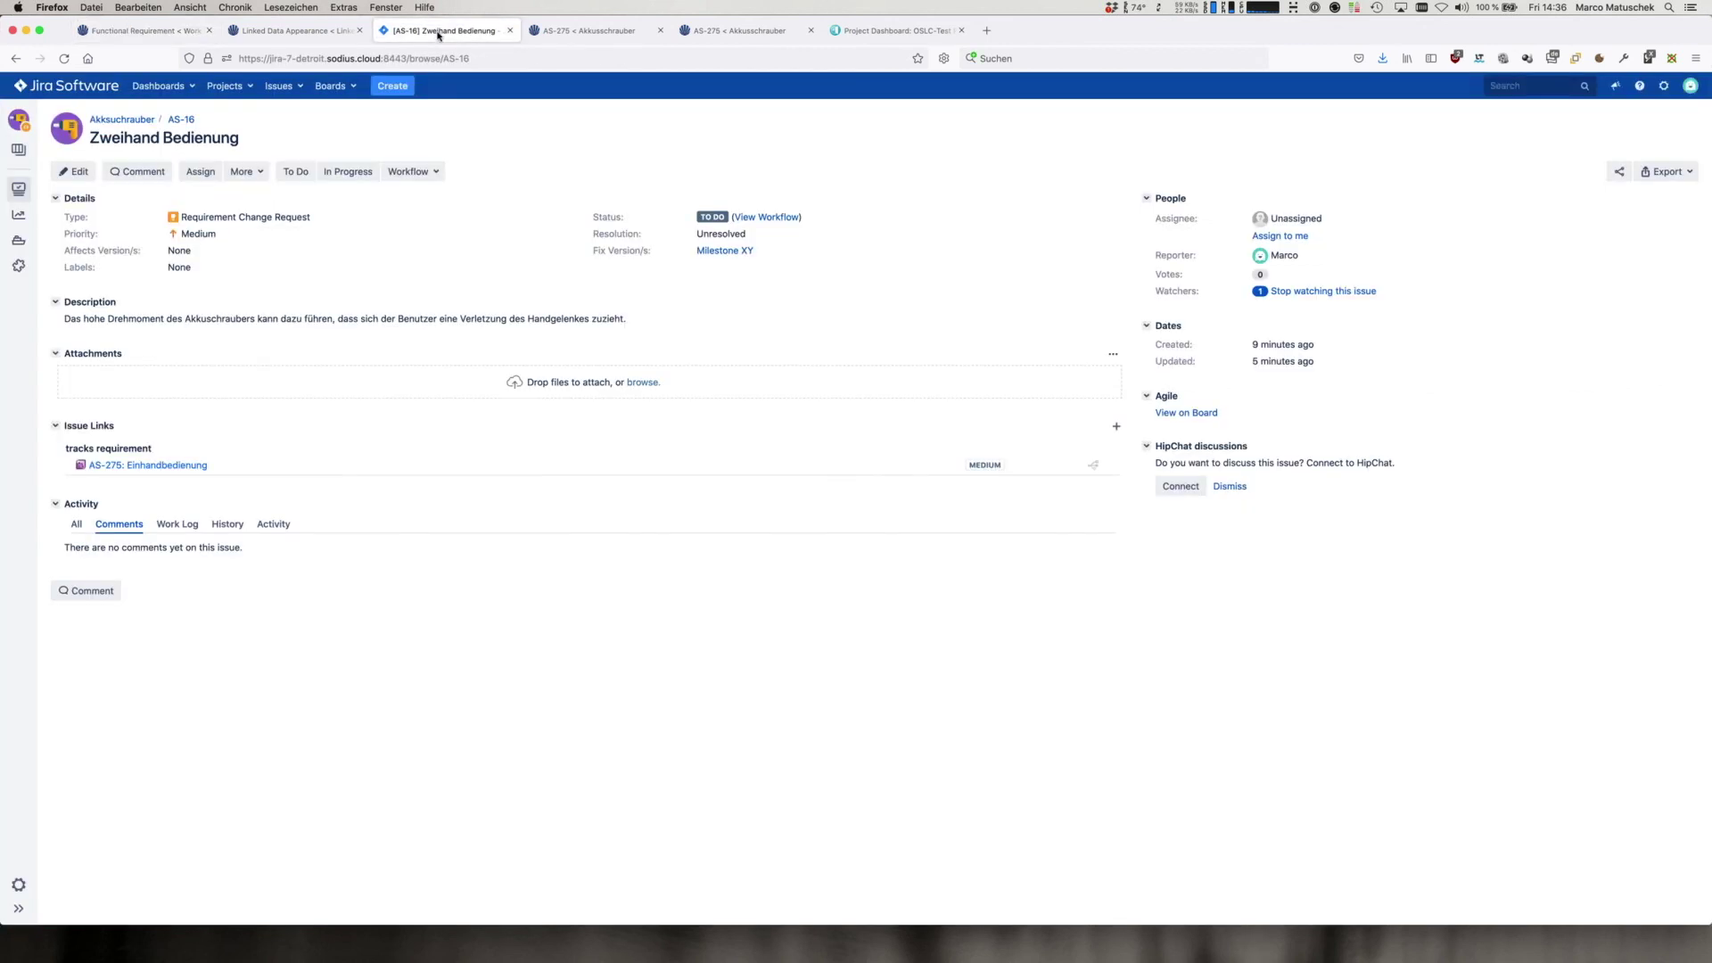
click(223, 235)
click(216, 276)
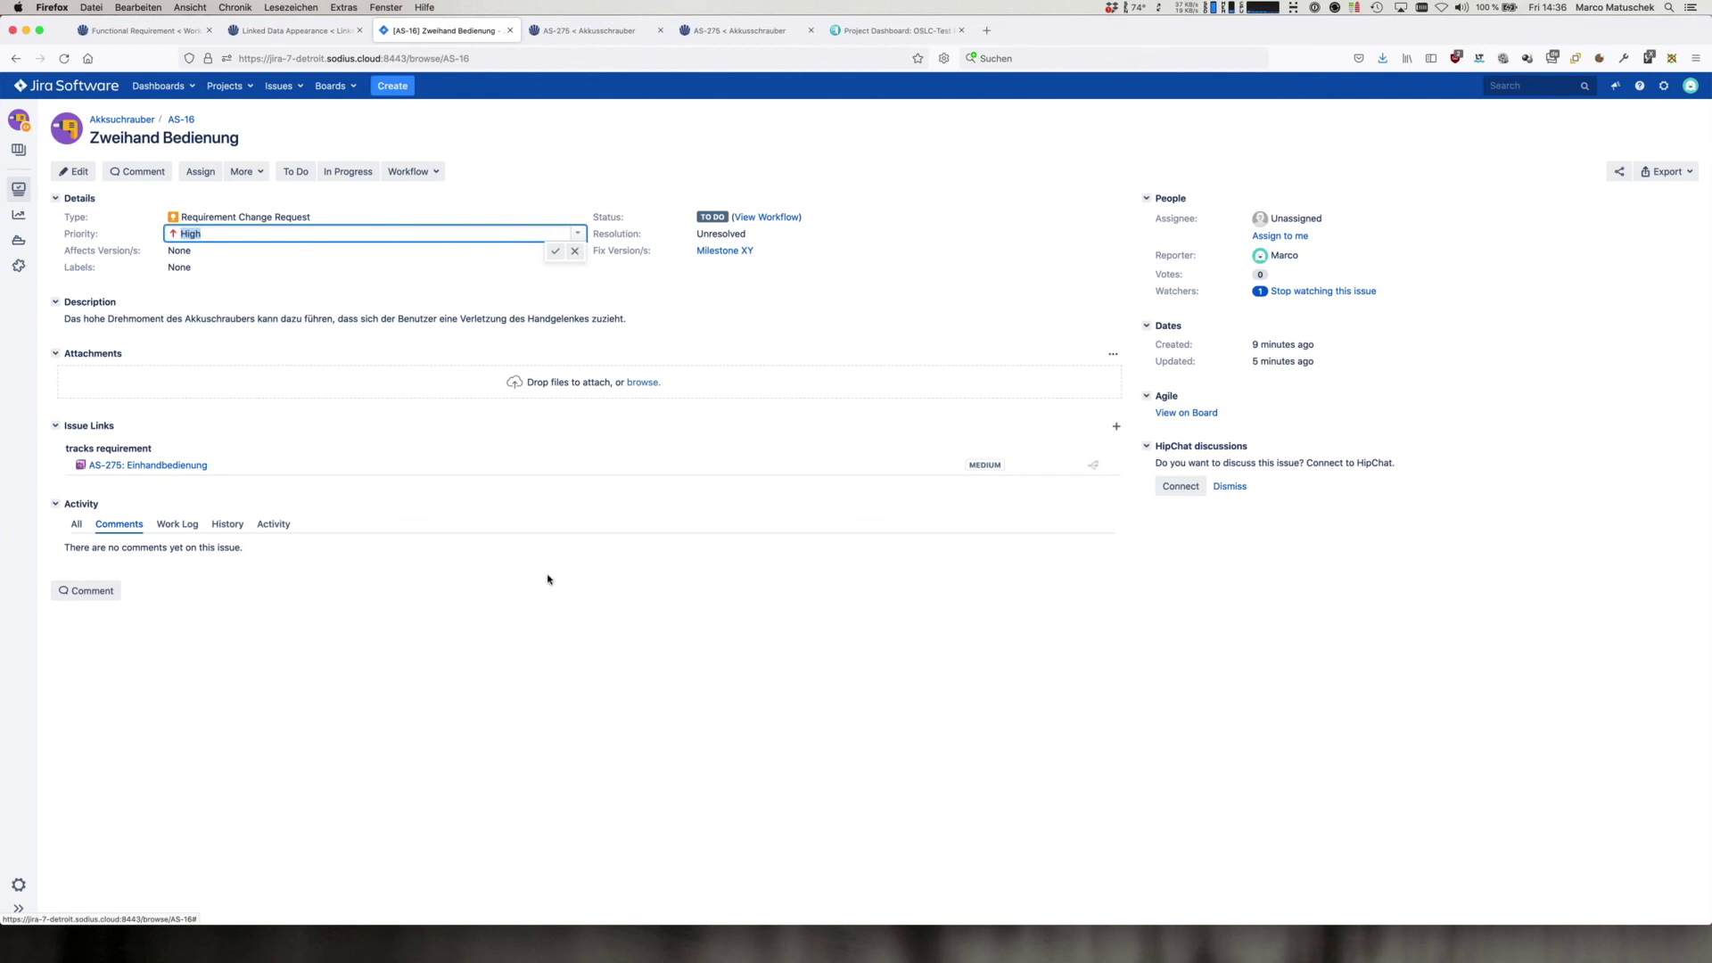
Back in Polarion, reload requirement AS-275 and check the priority listed for AS-16 under Jira Change Requests
click(173, 34)
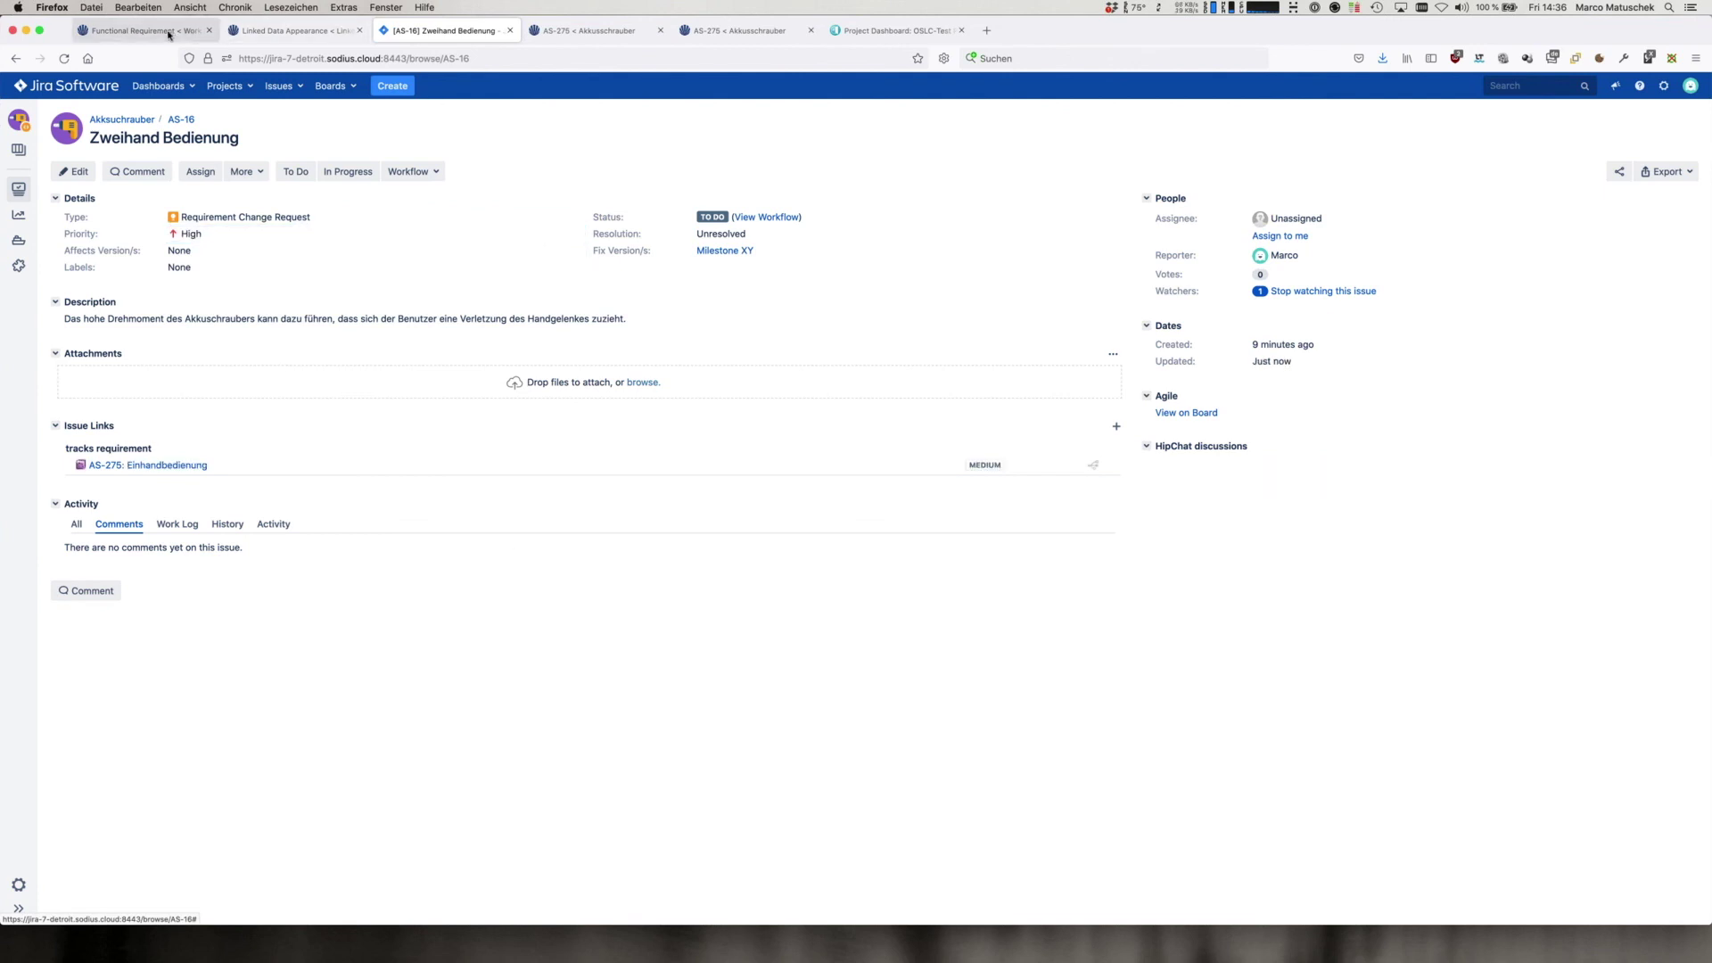
click(1687, 301)
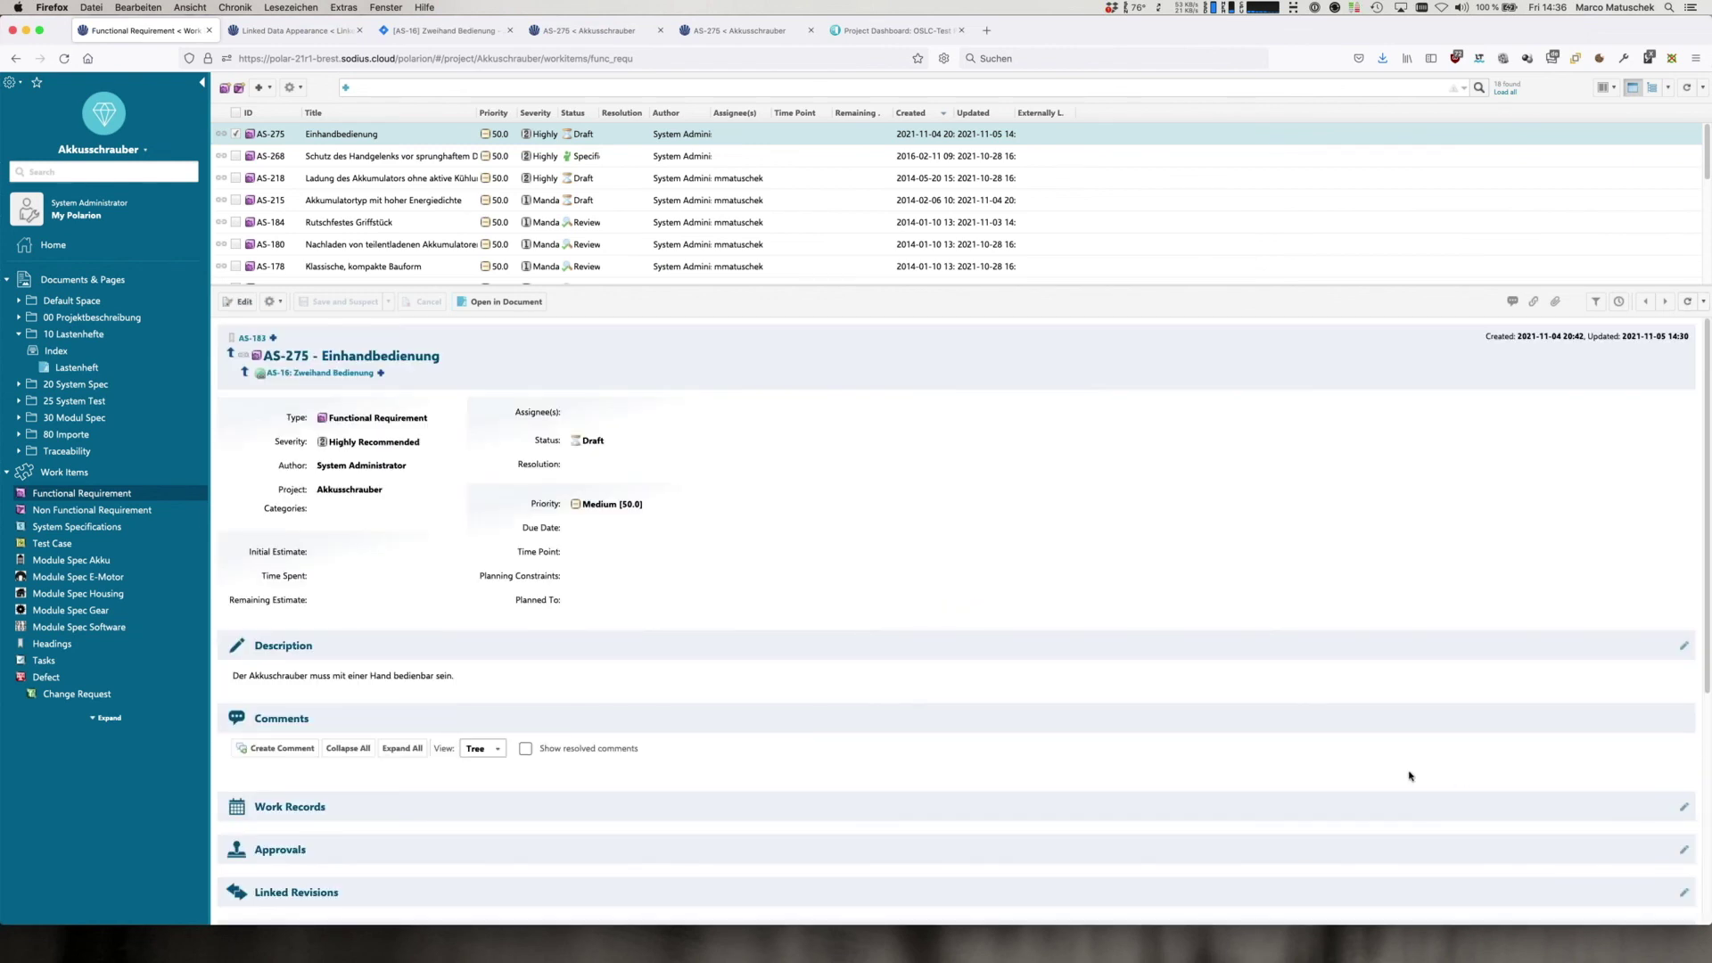
scroll(1409, 776, down, 5)
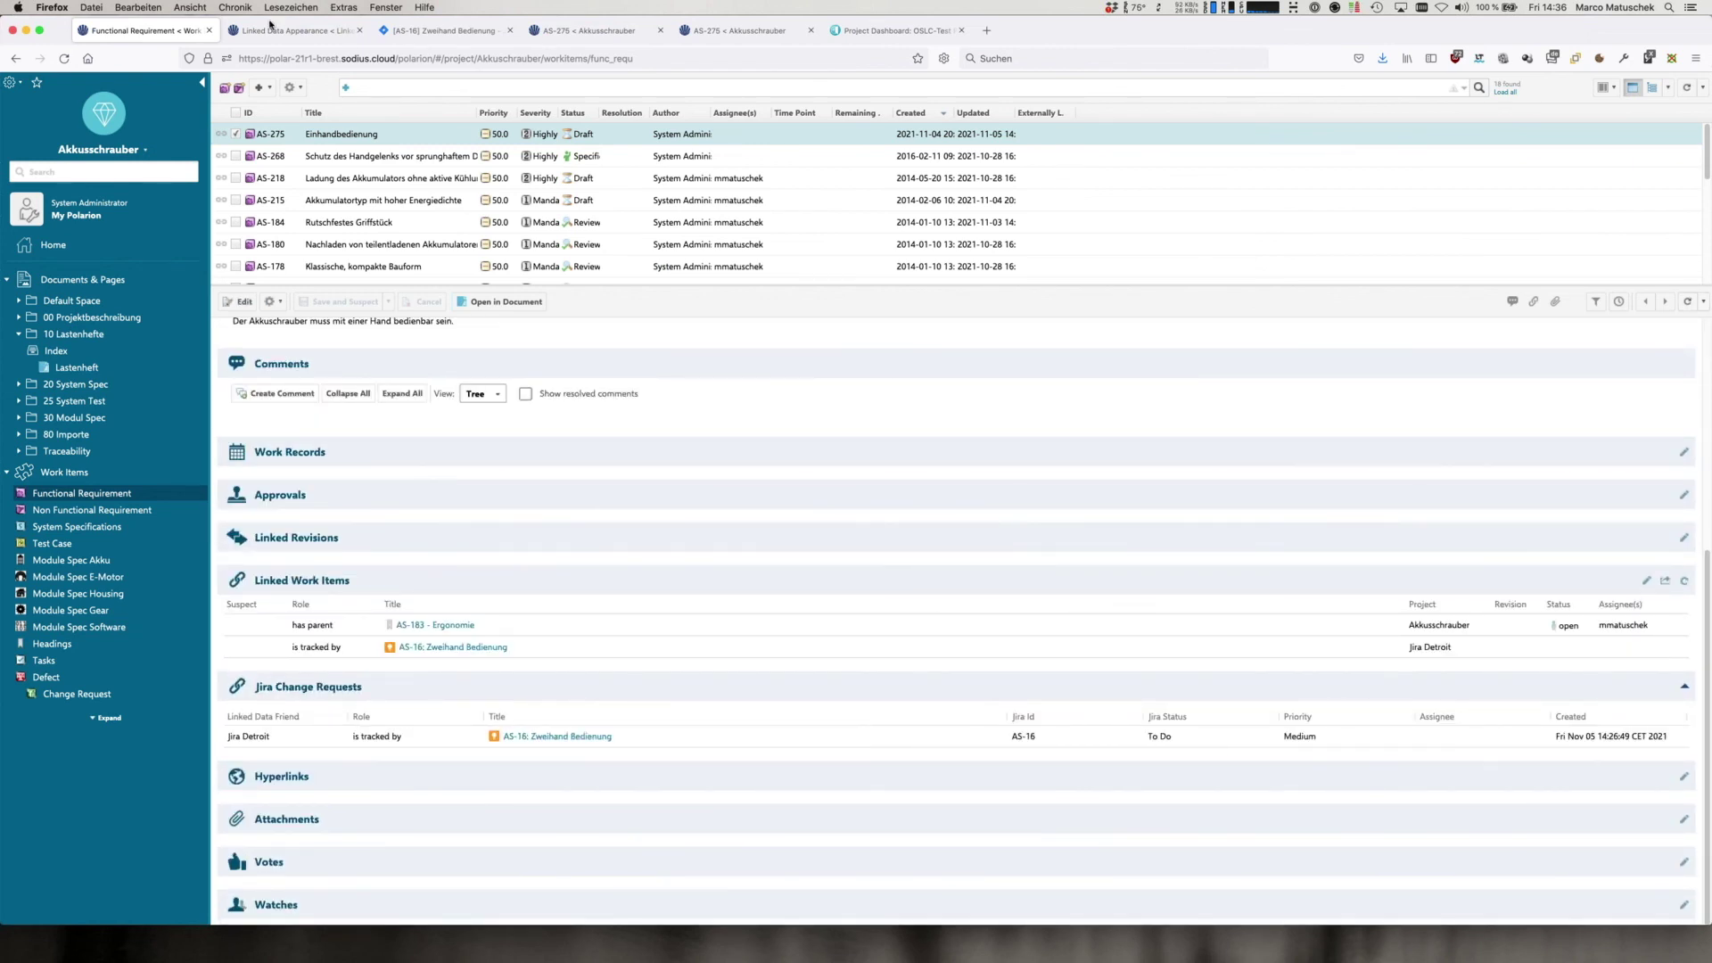
click(442, 30)
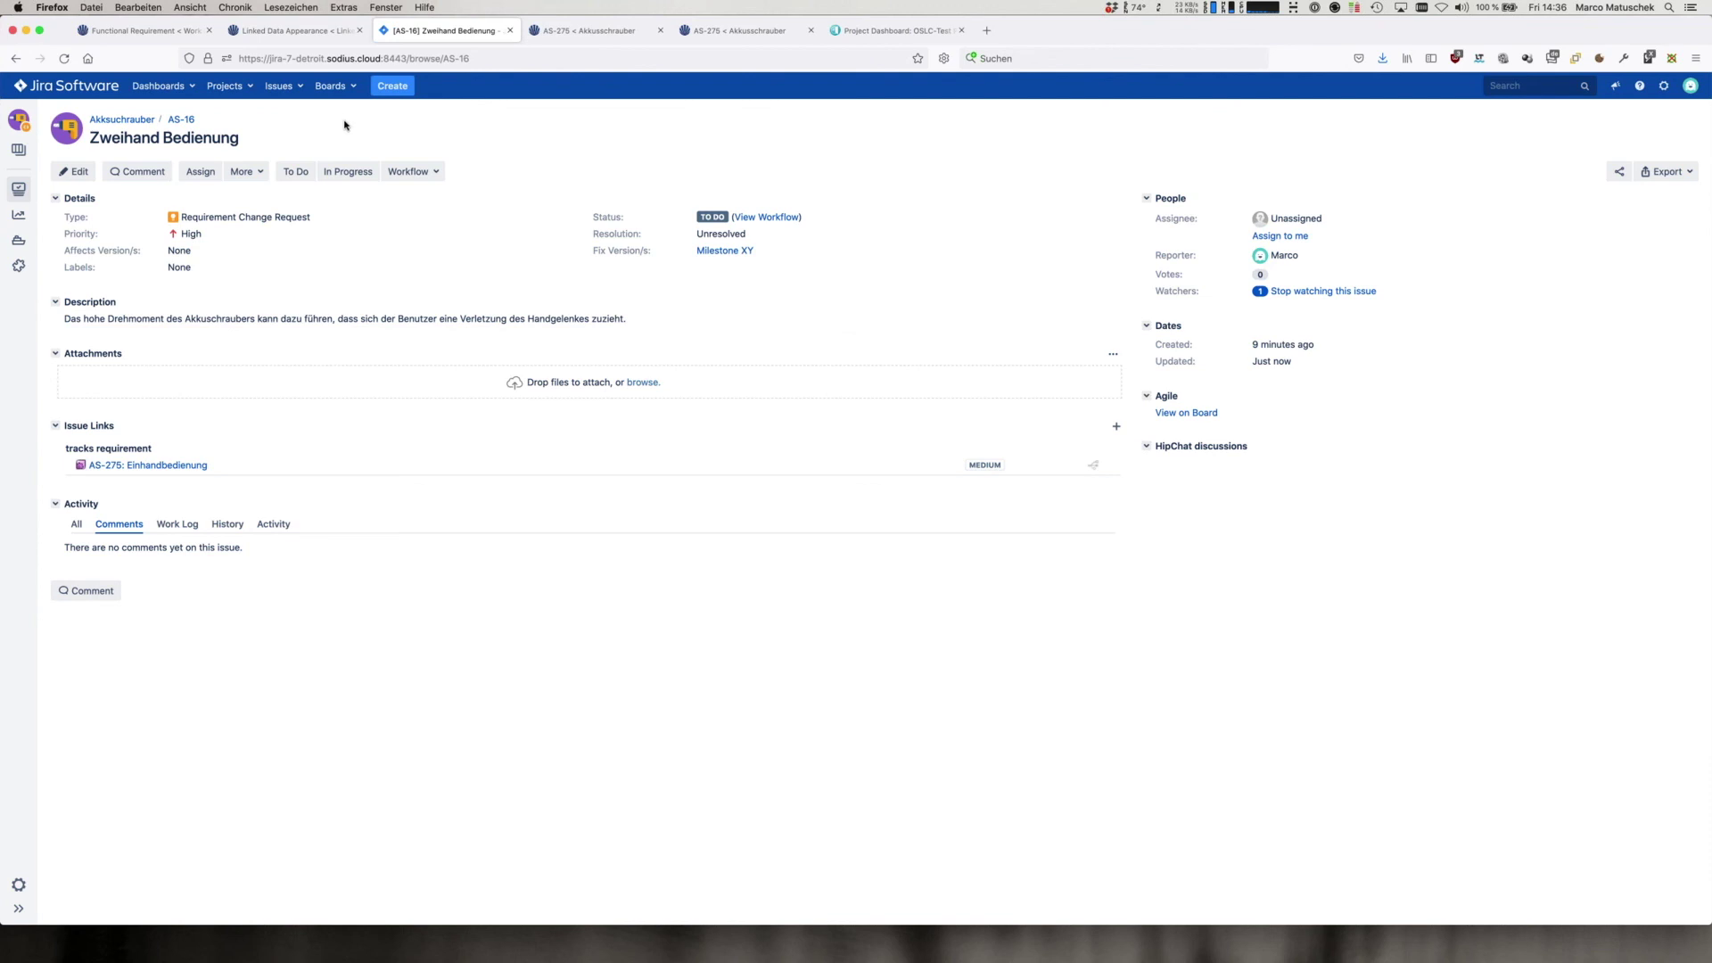
click(143, 30)
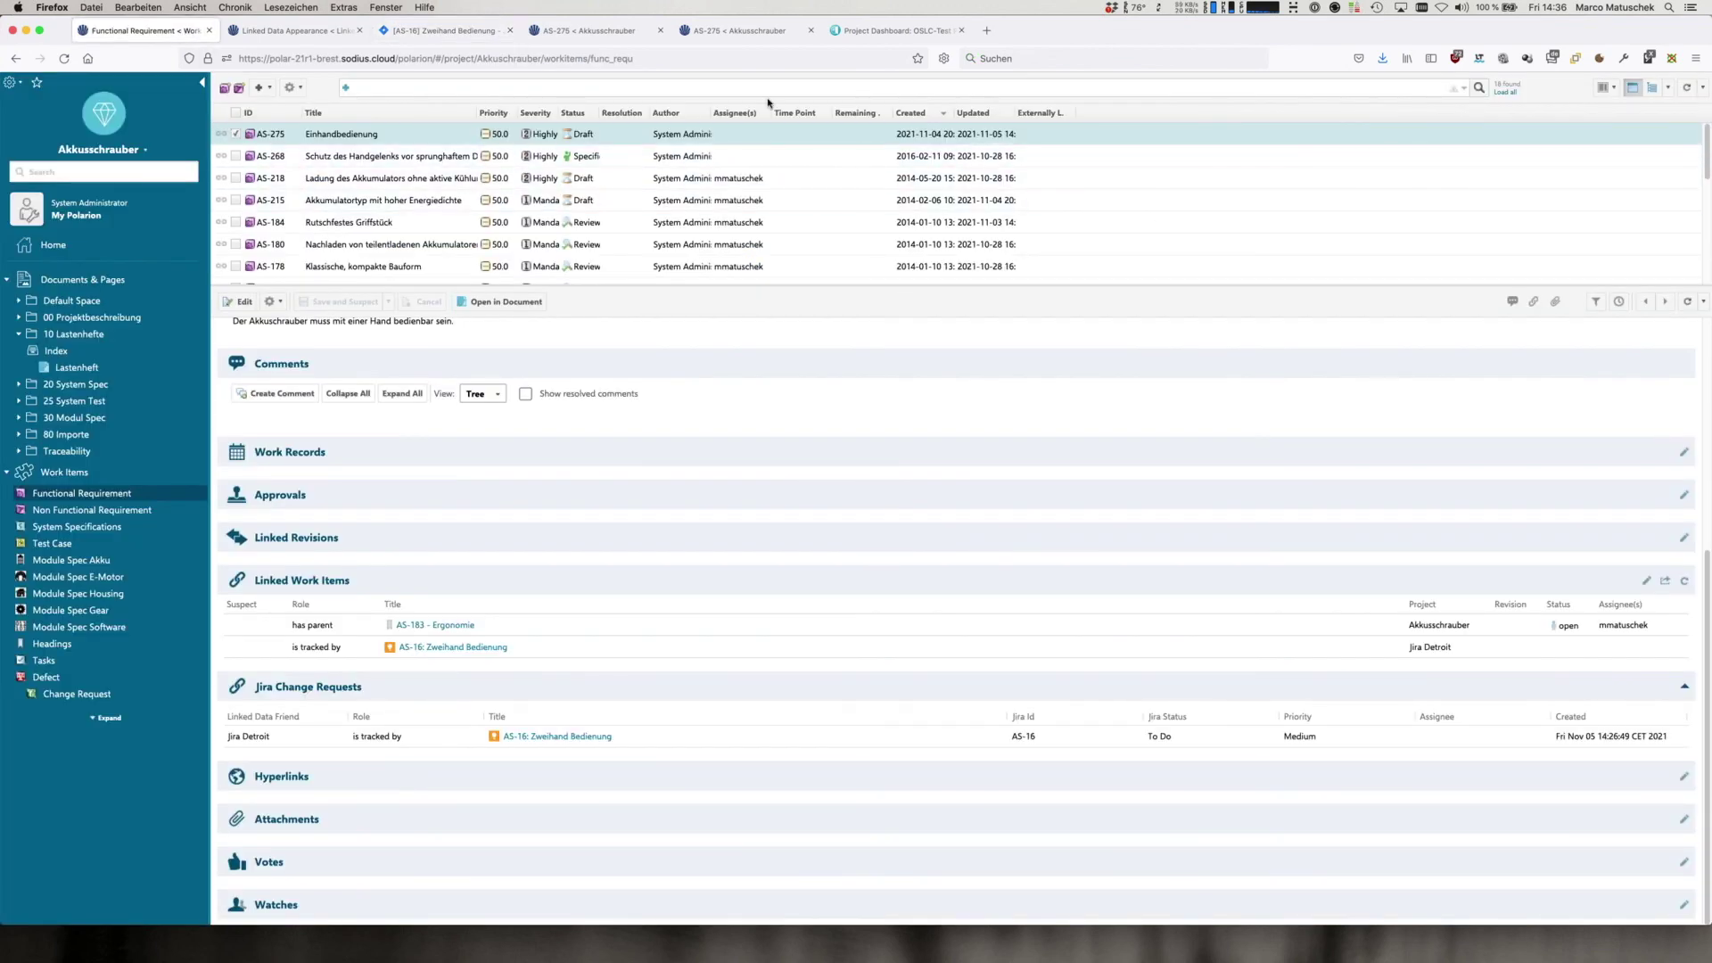
click(63, 58)
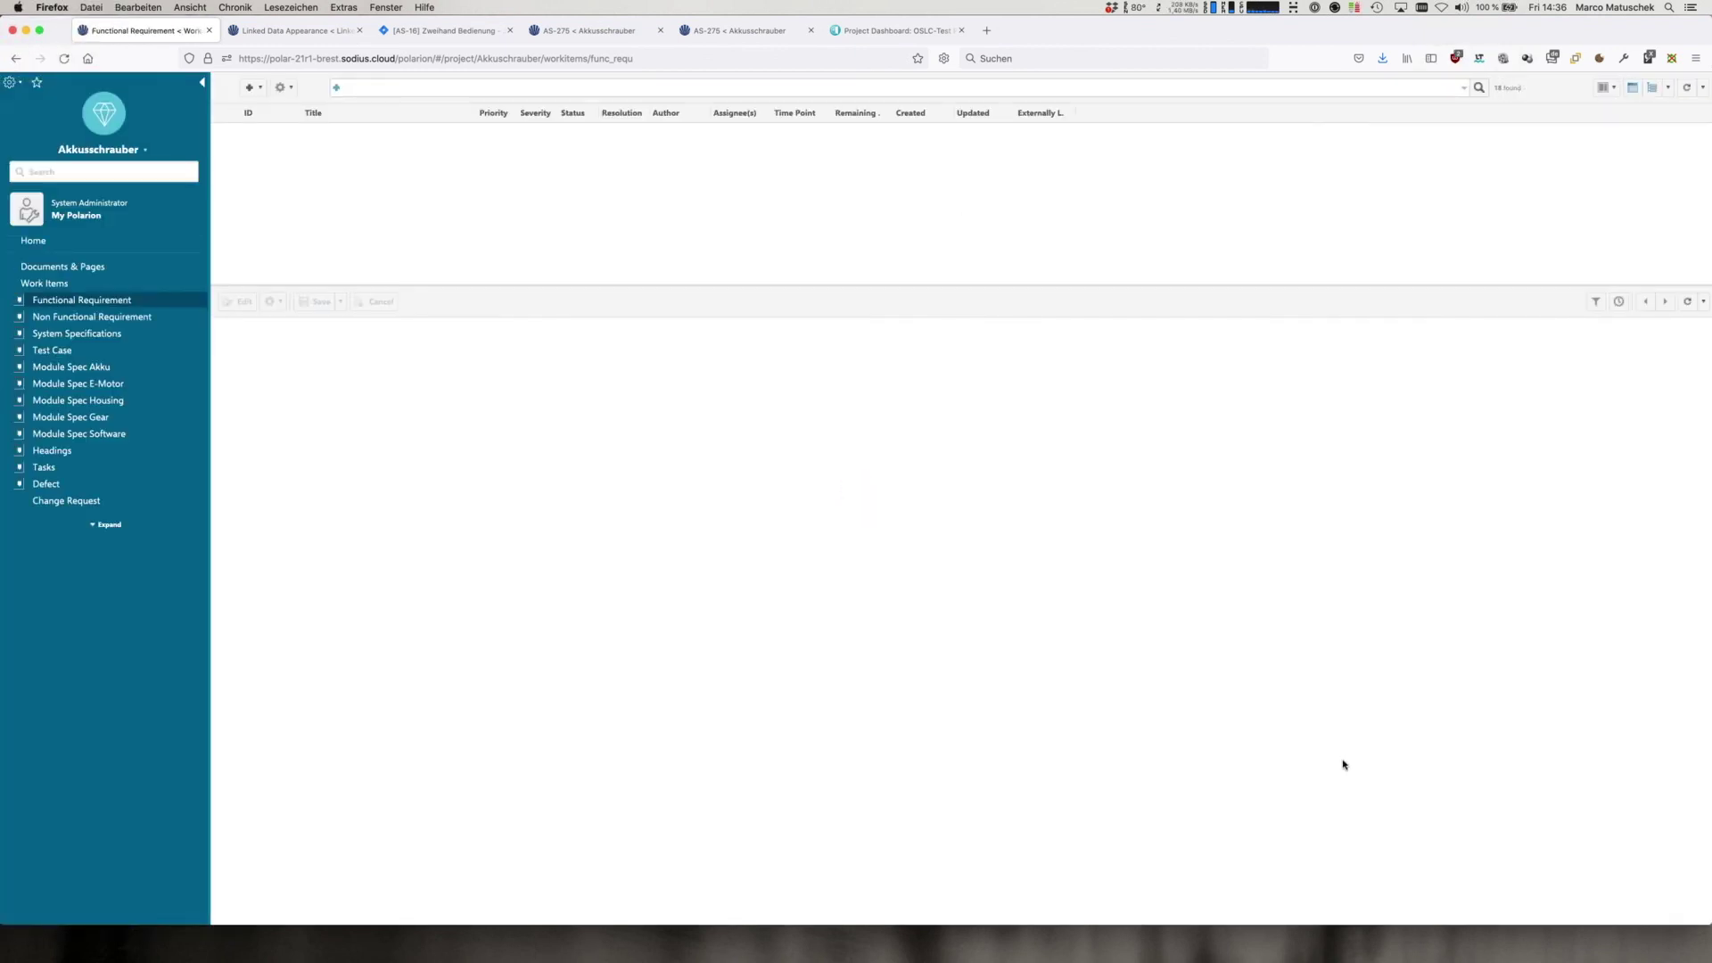
scroll(1343, 765, down, 5)
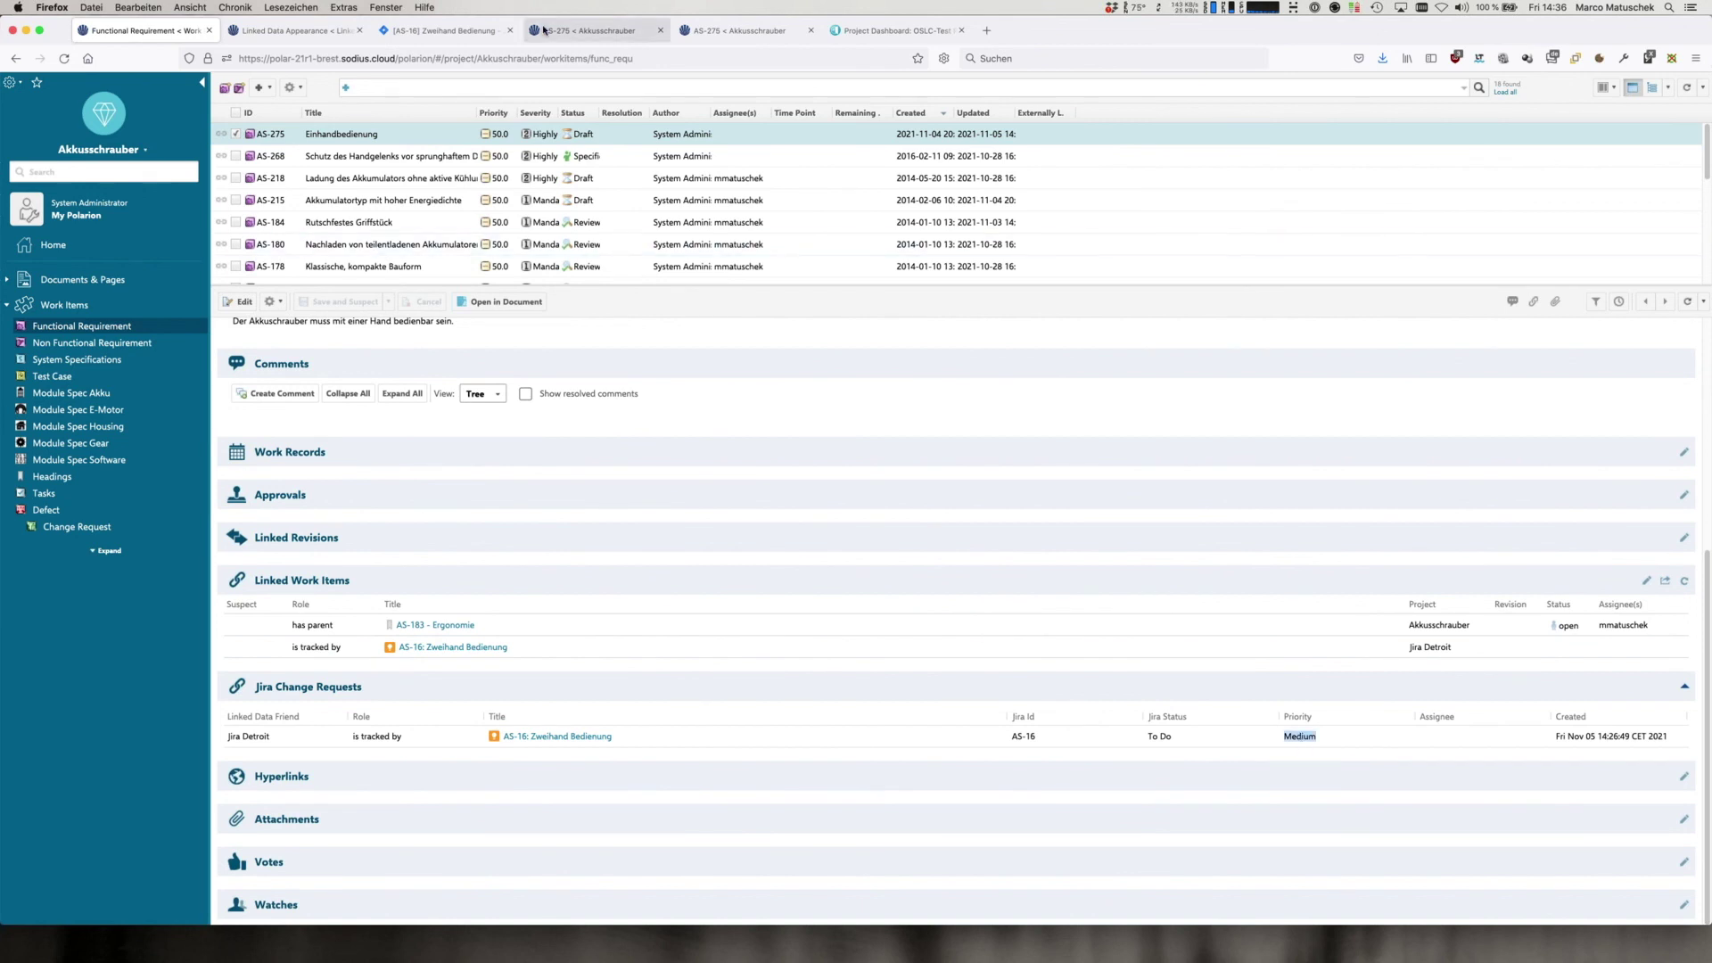
Recheck the priority of AS-16 in Jira and compare it with the entry on the Polarion requirement form
click(437, 32)
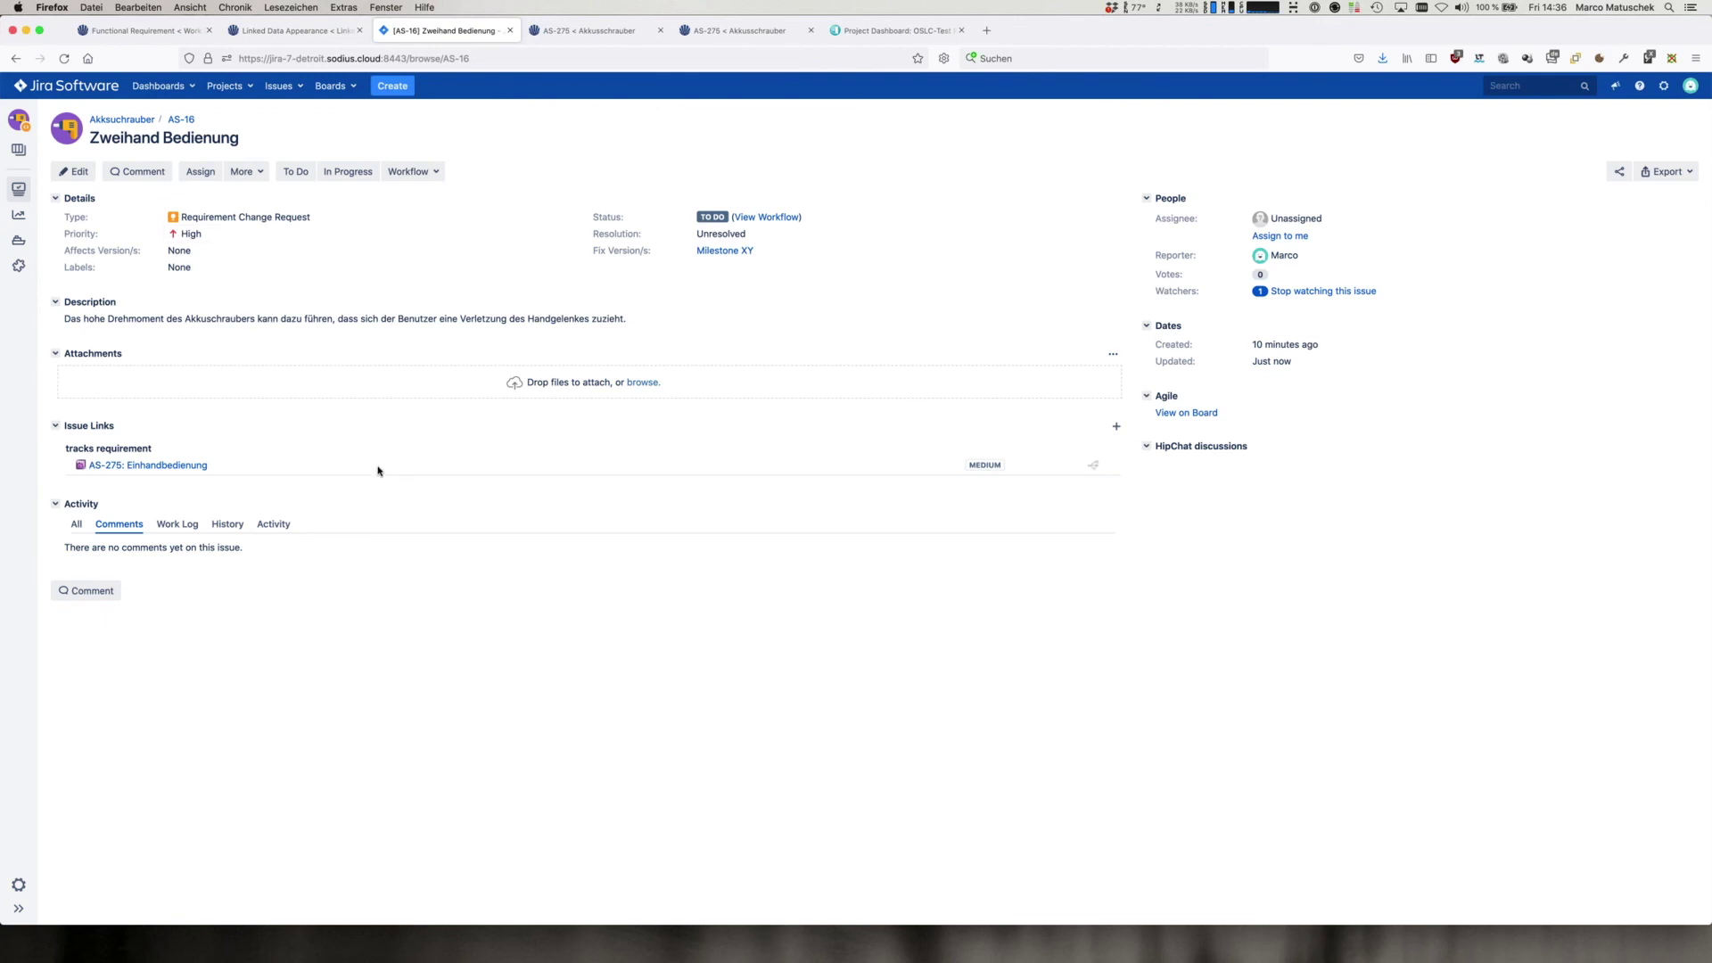
click(218, 238)
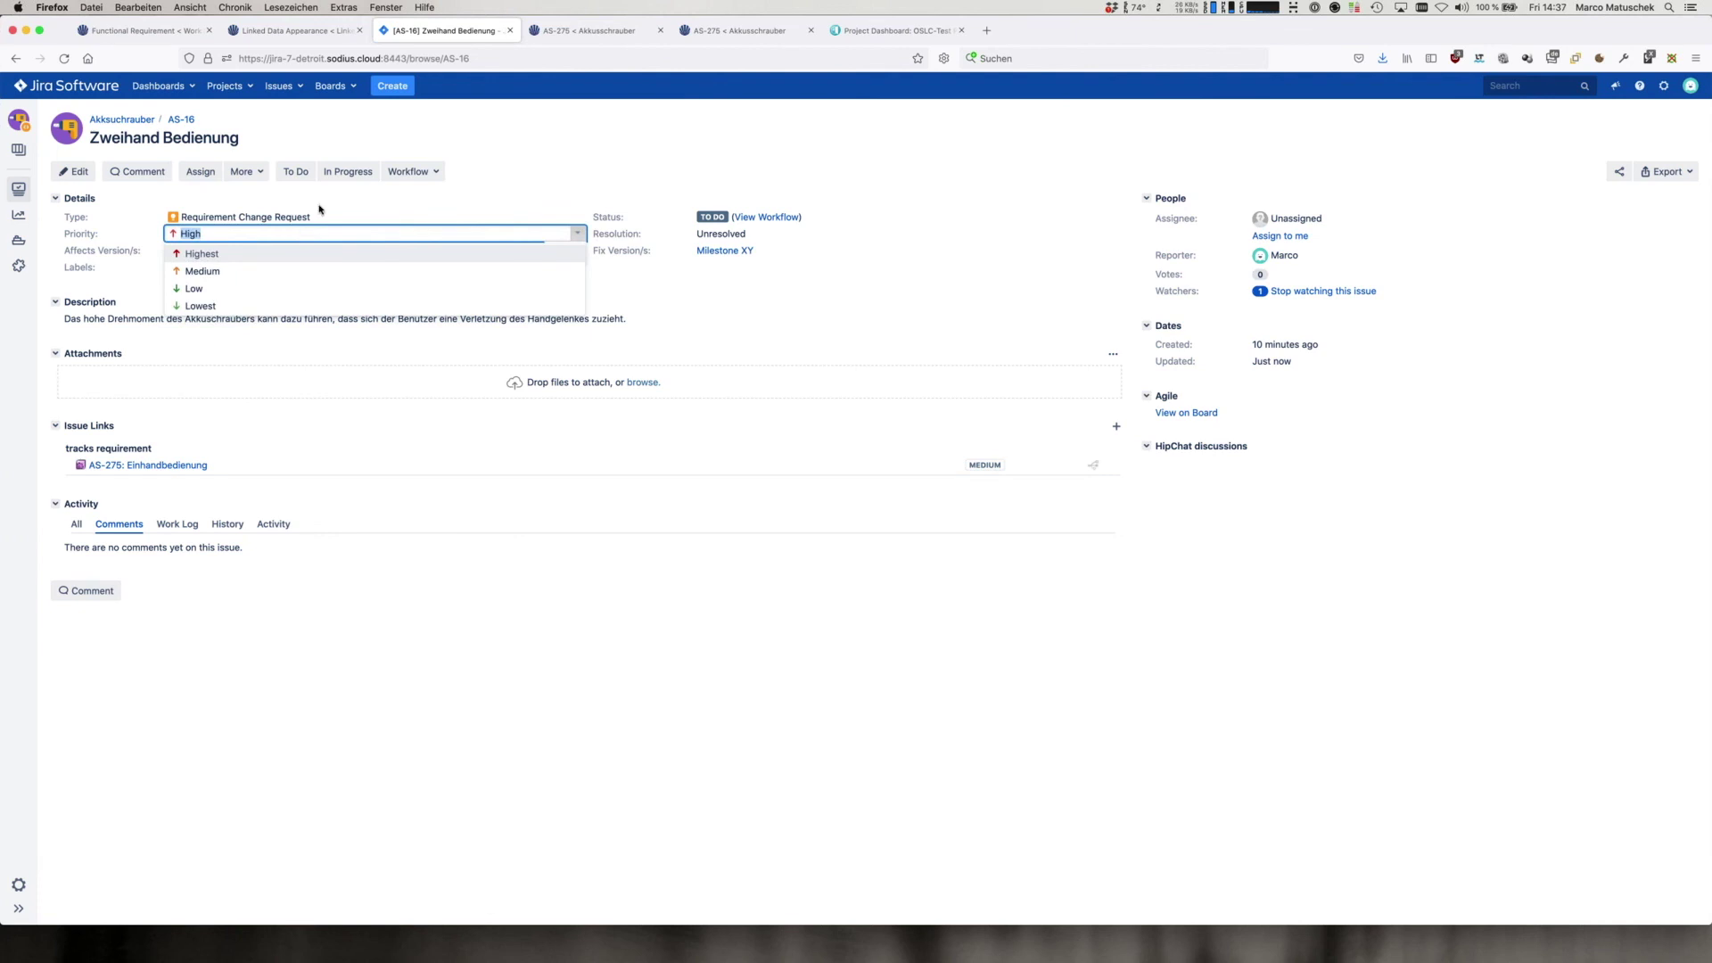
click(442, 220)
click(132, 31)
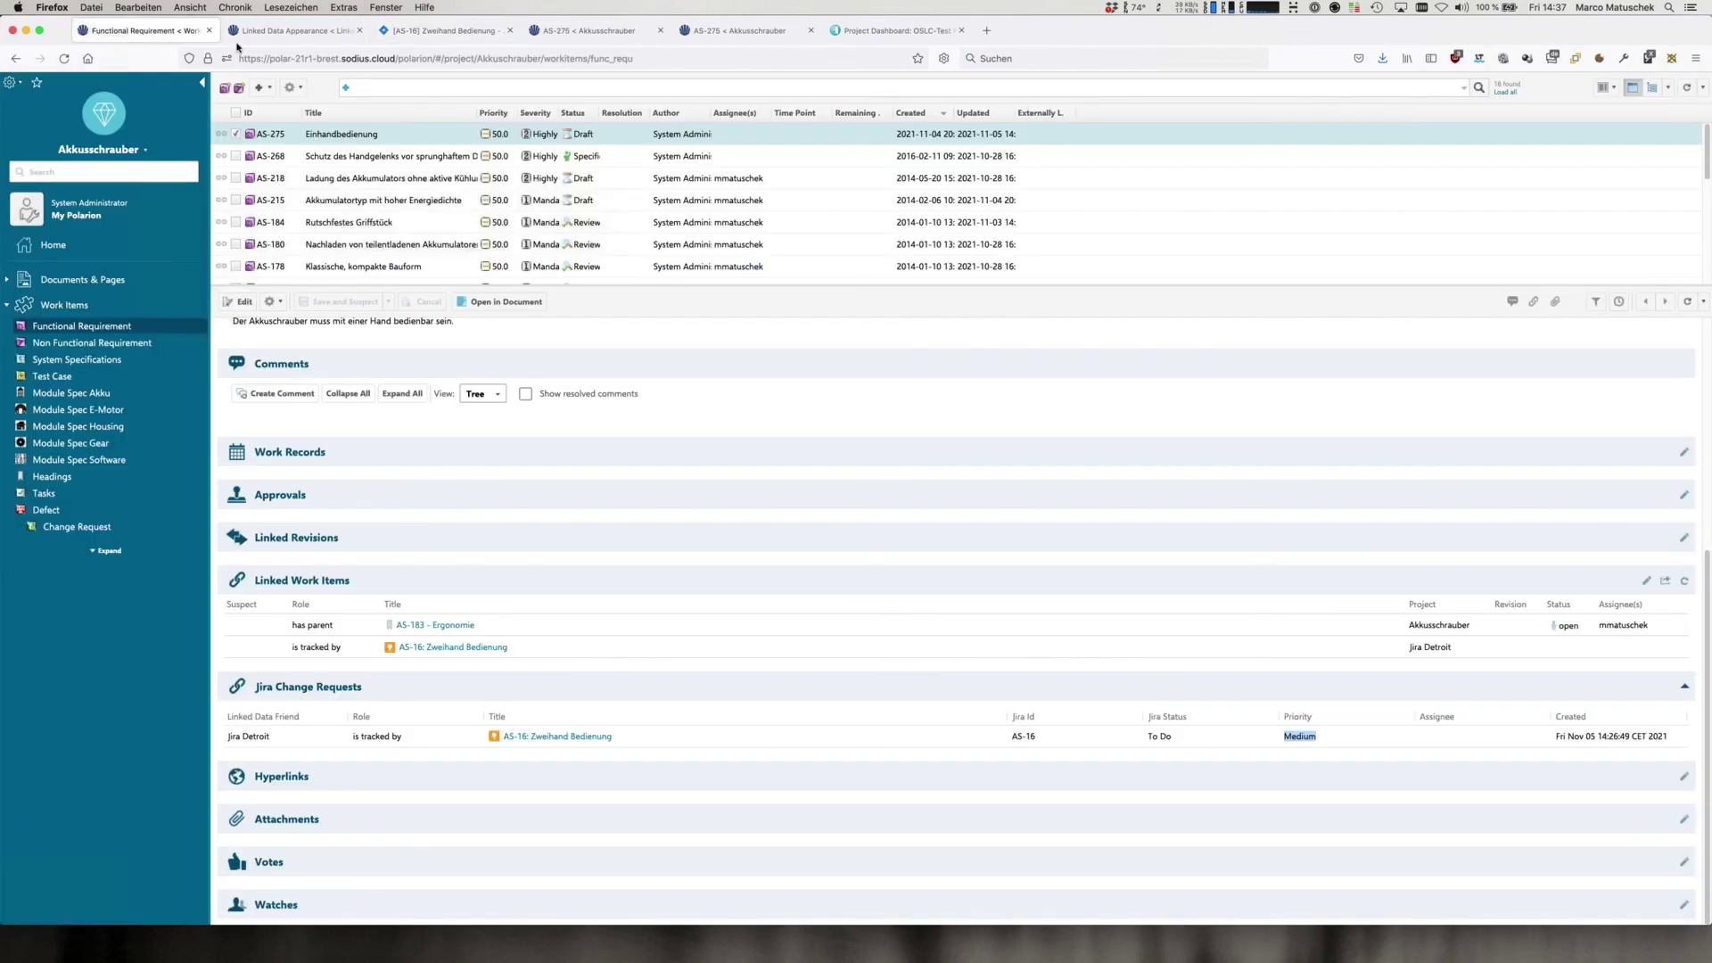
click(1299, 738)
click(529, 739)
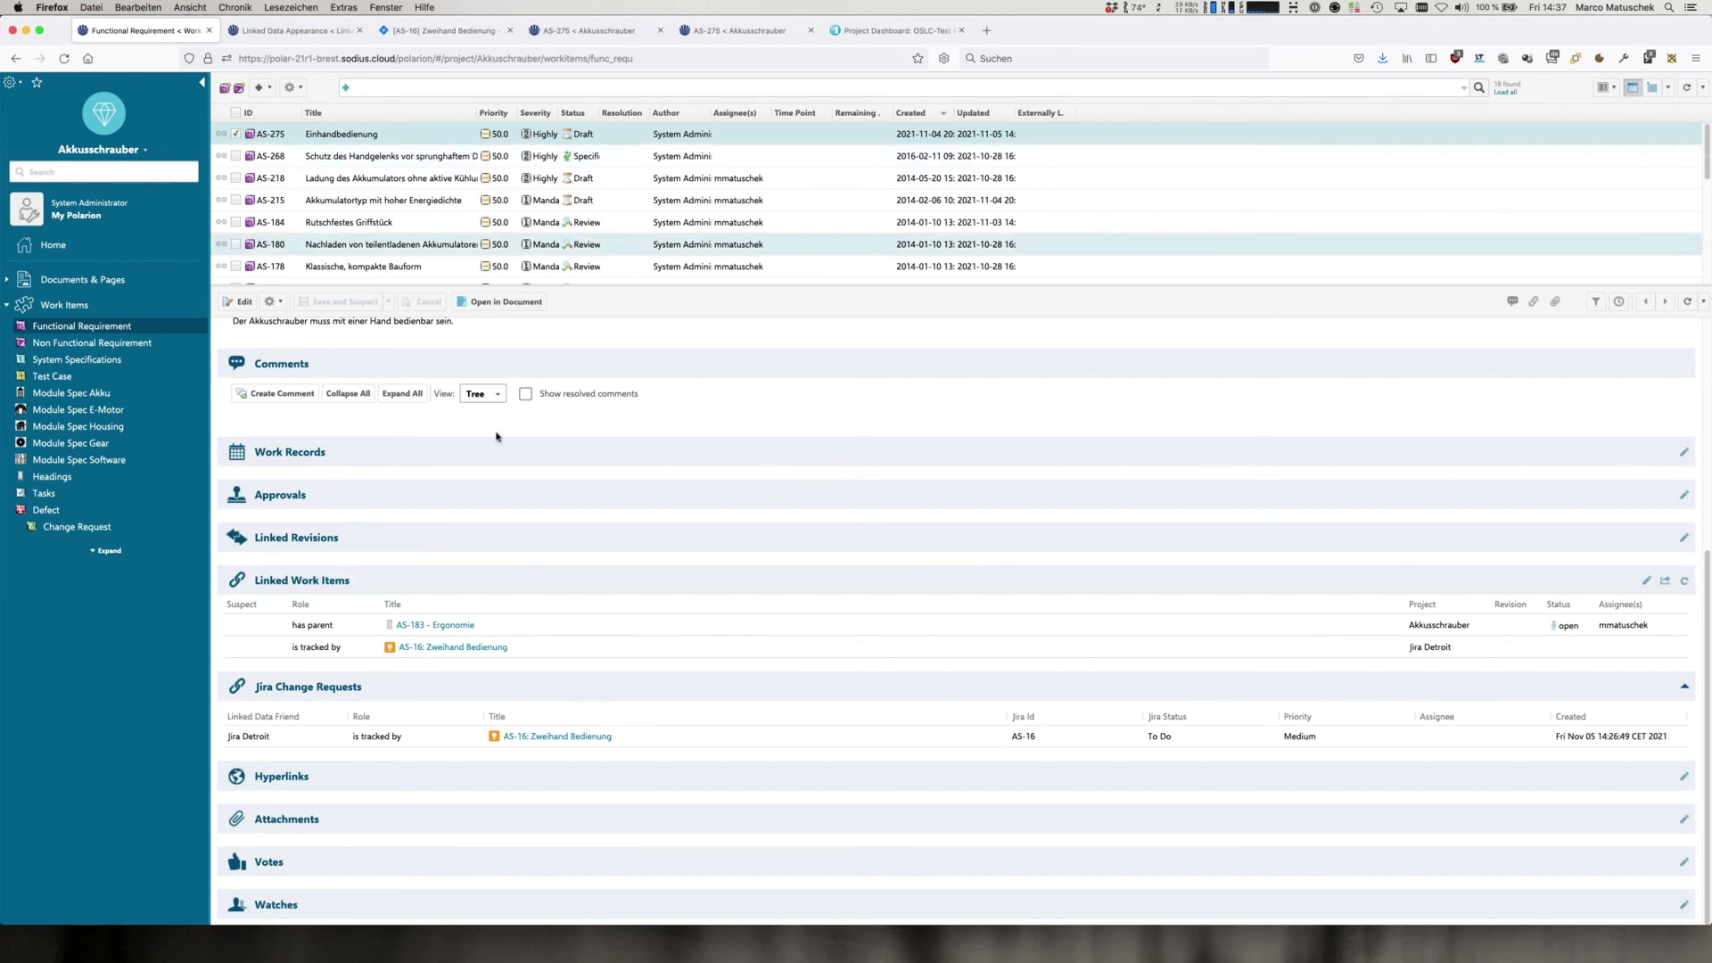
Add an "is tracked by" link to AS-275 and start creating a Requirement Change Request for it in Jira Detroit -> Akksuchrauber
click(1646, 581)
click(418, 692)
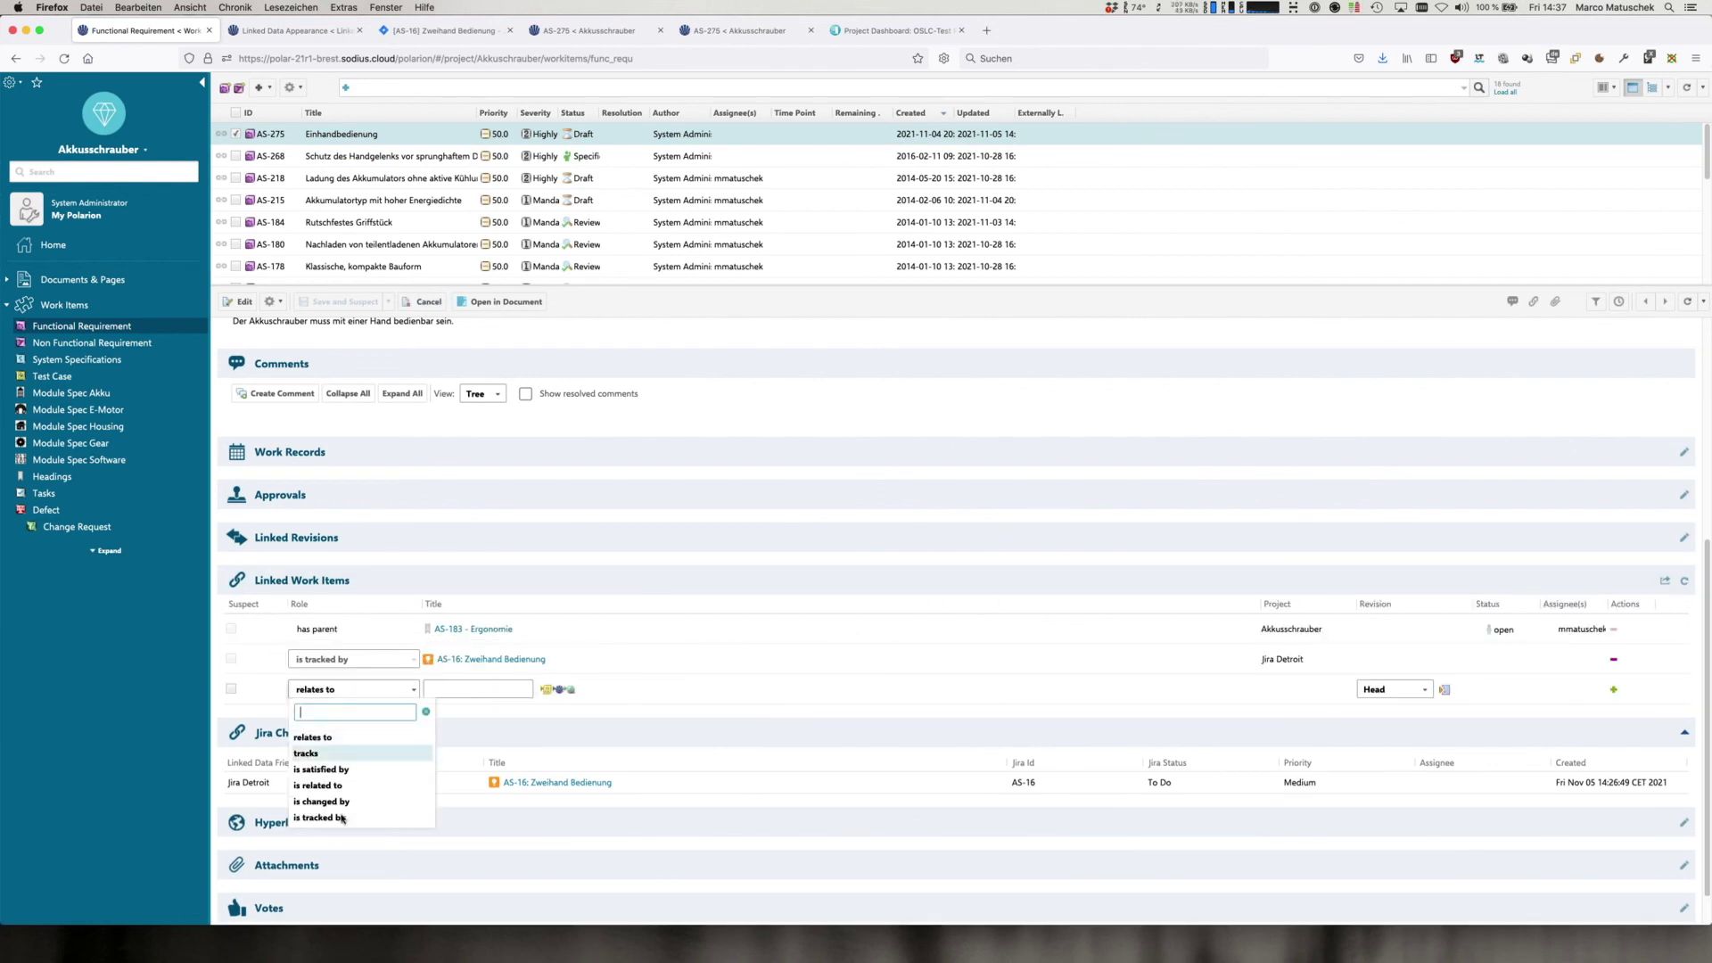
click(340, 821)
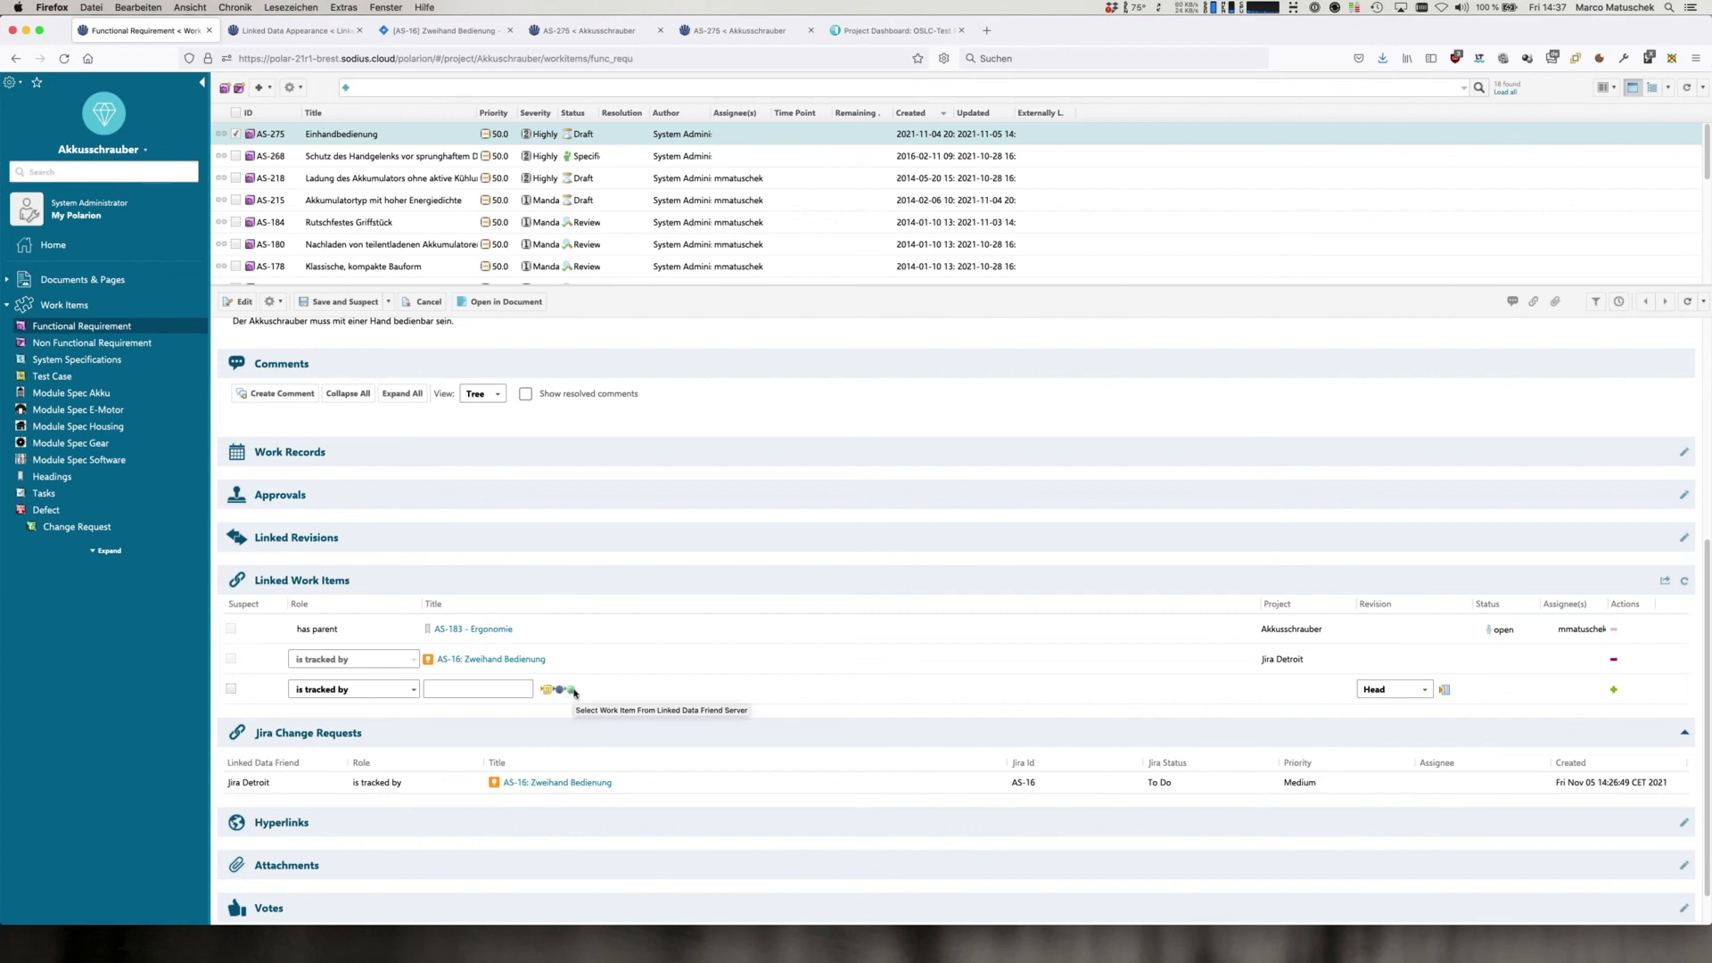
click(574, 691)
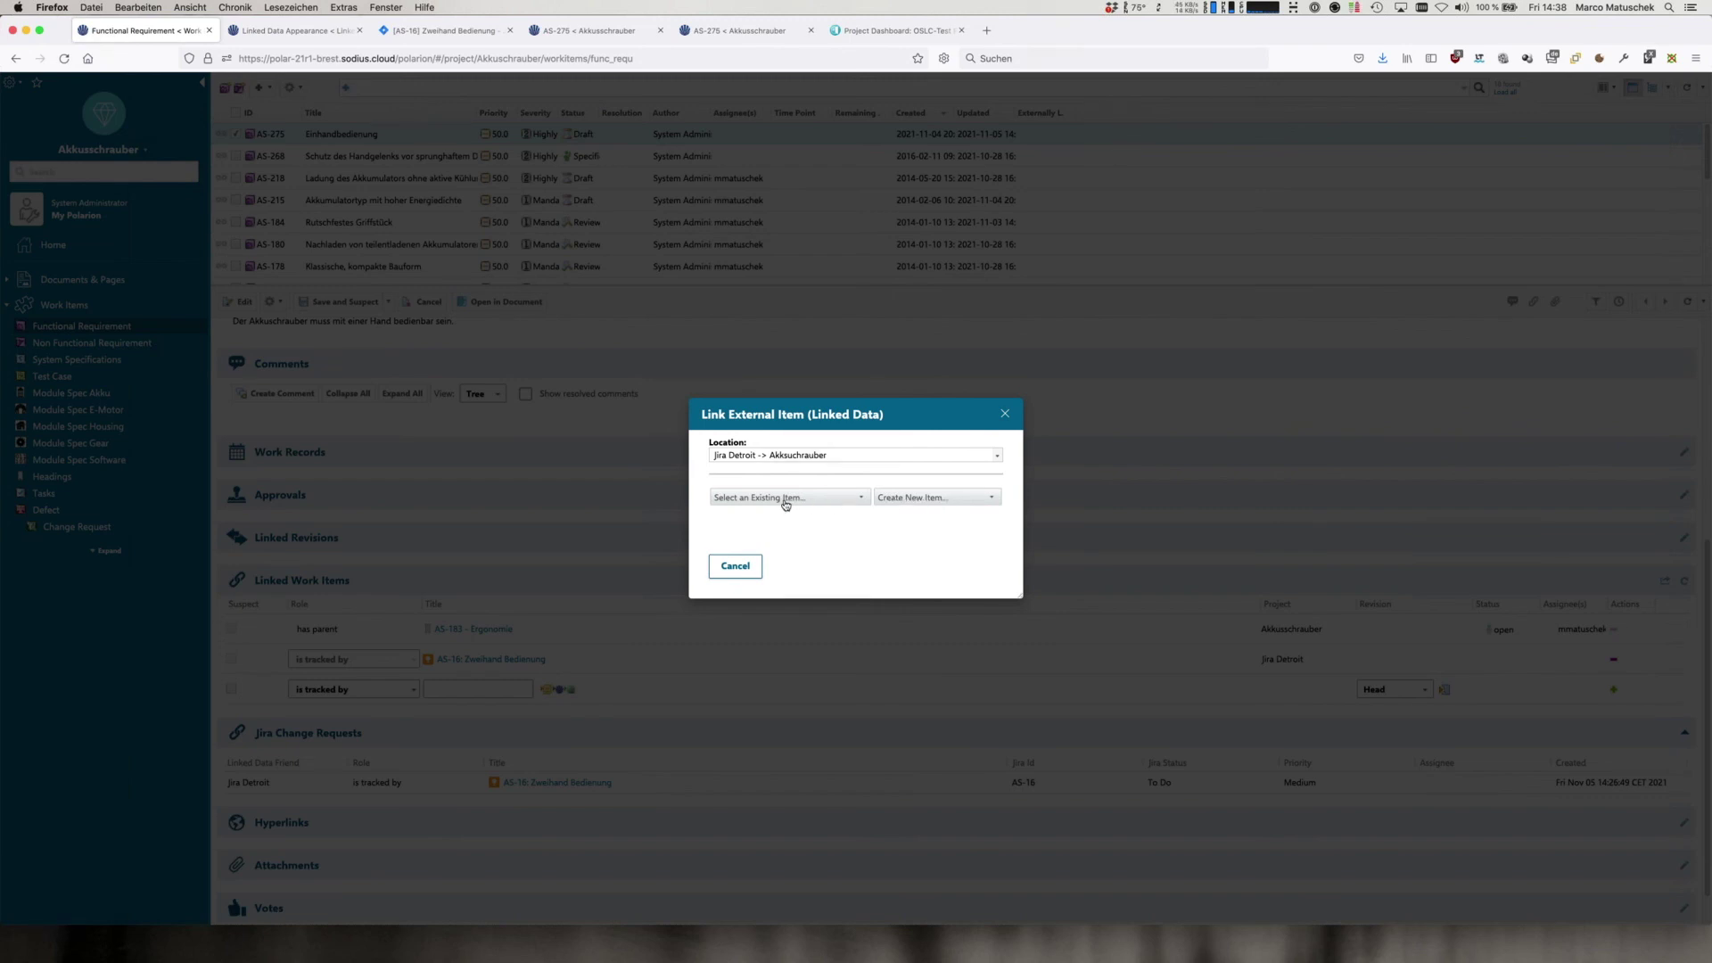
click(948, 499)
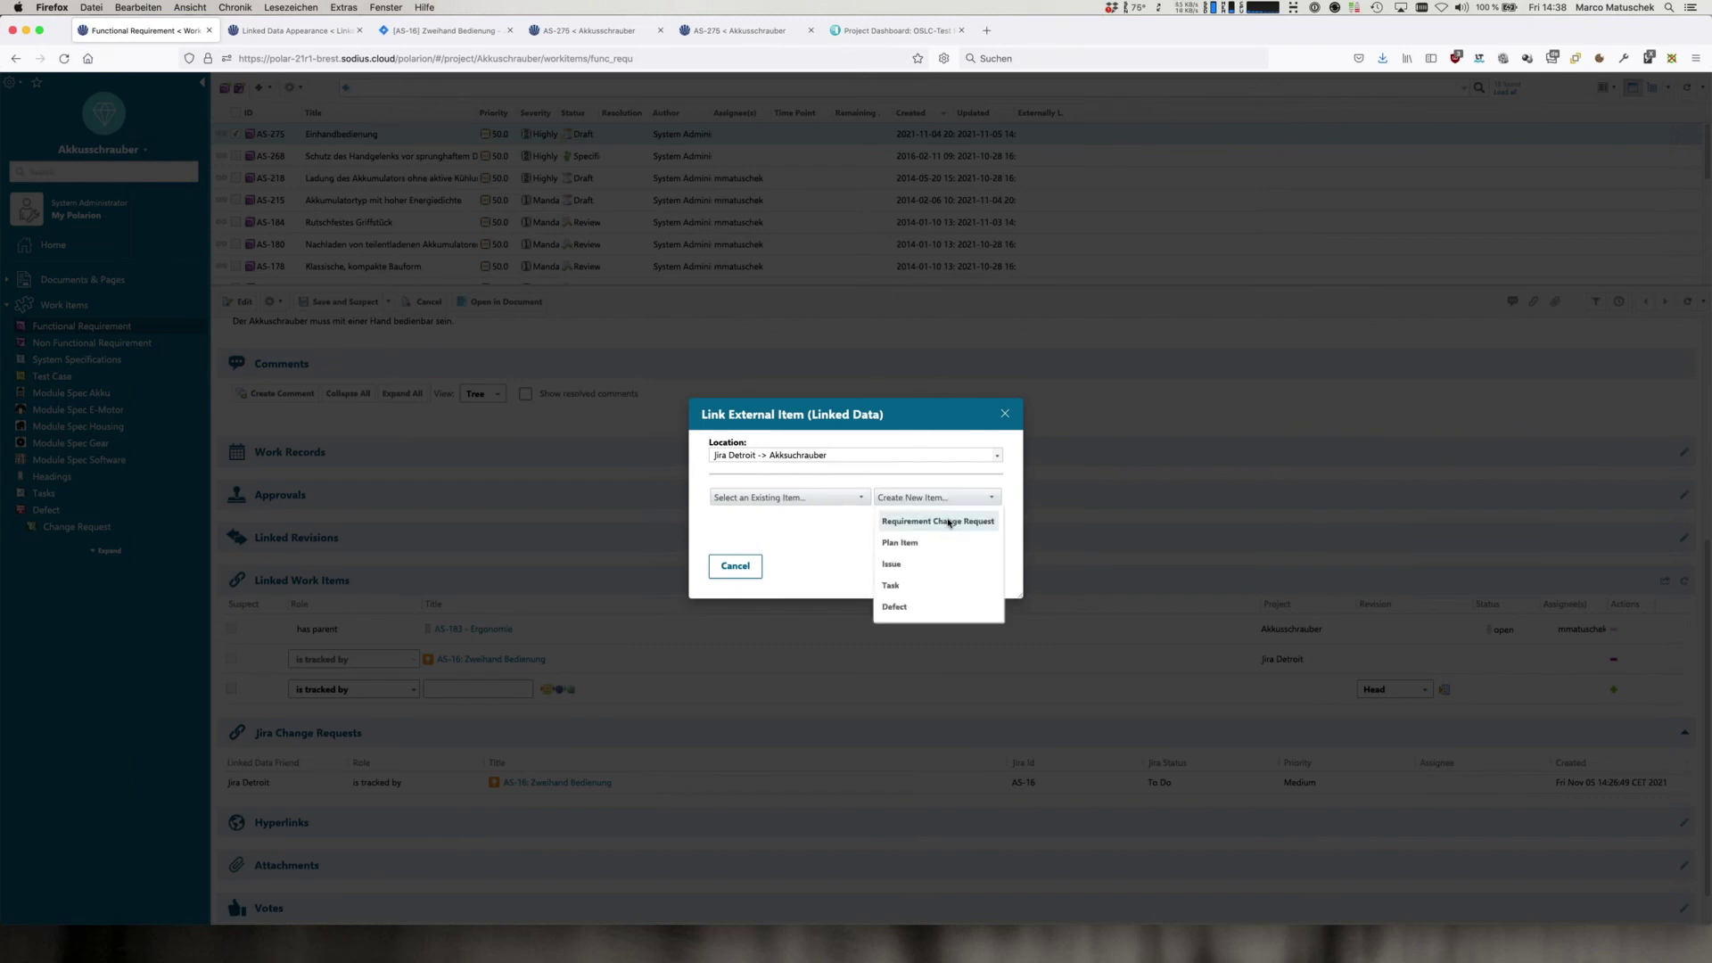
click(949, 521)
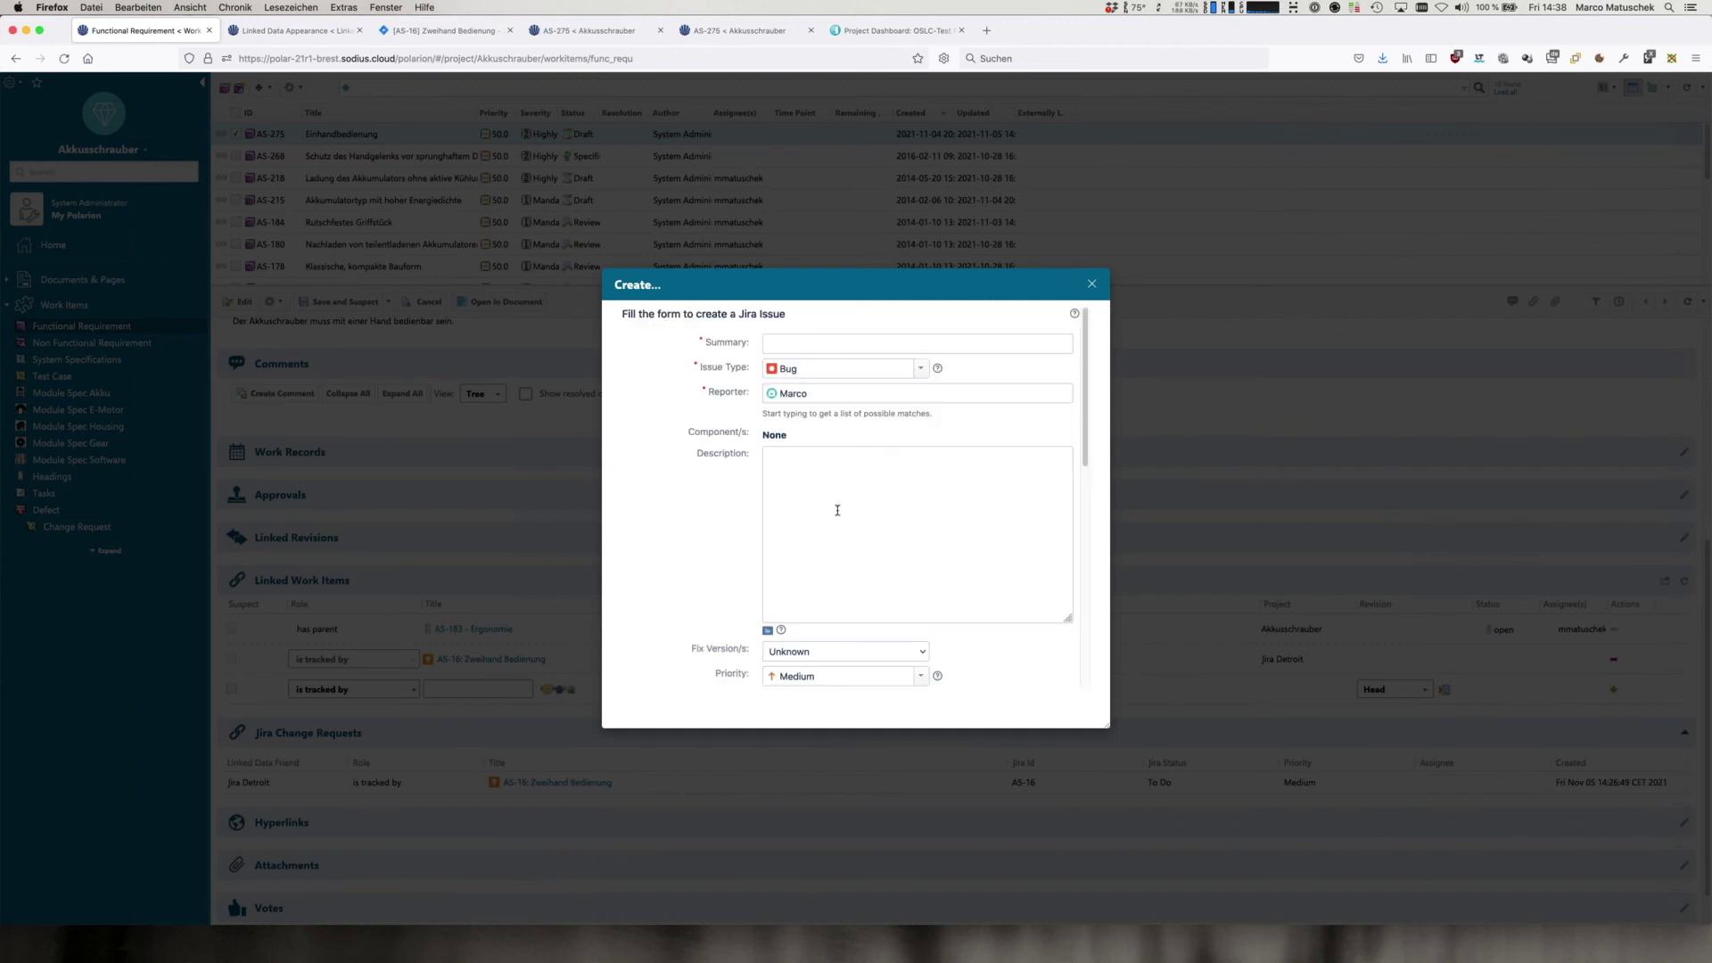
Examine the fields of the embedded Jira issue creation form from the summary down to the epic link
scroll(776, 564, down, 10)
scroll(776, 563, up, 6)
scroll(776, 564, up, 2)
scroll(776, 563, down, 8)
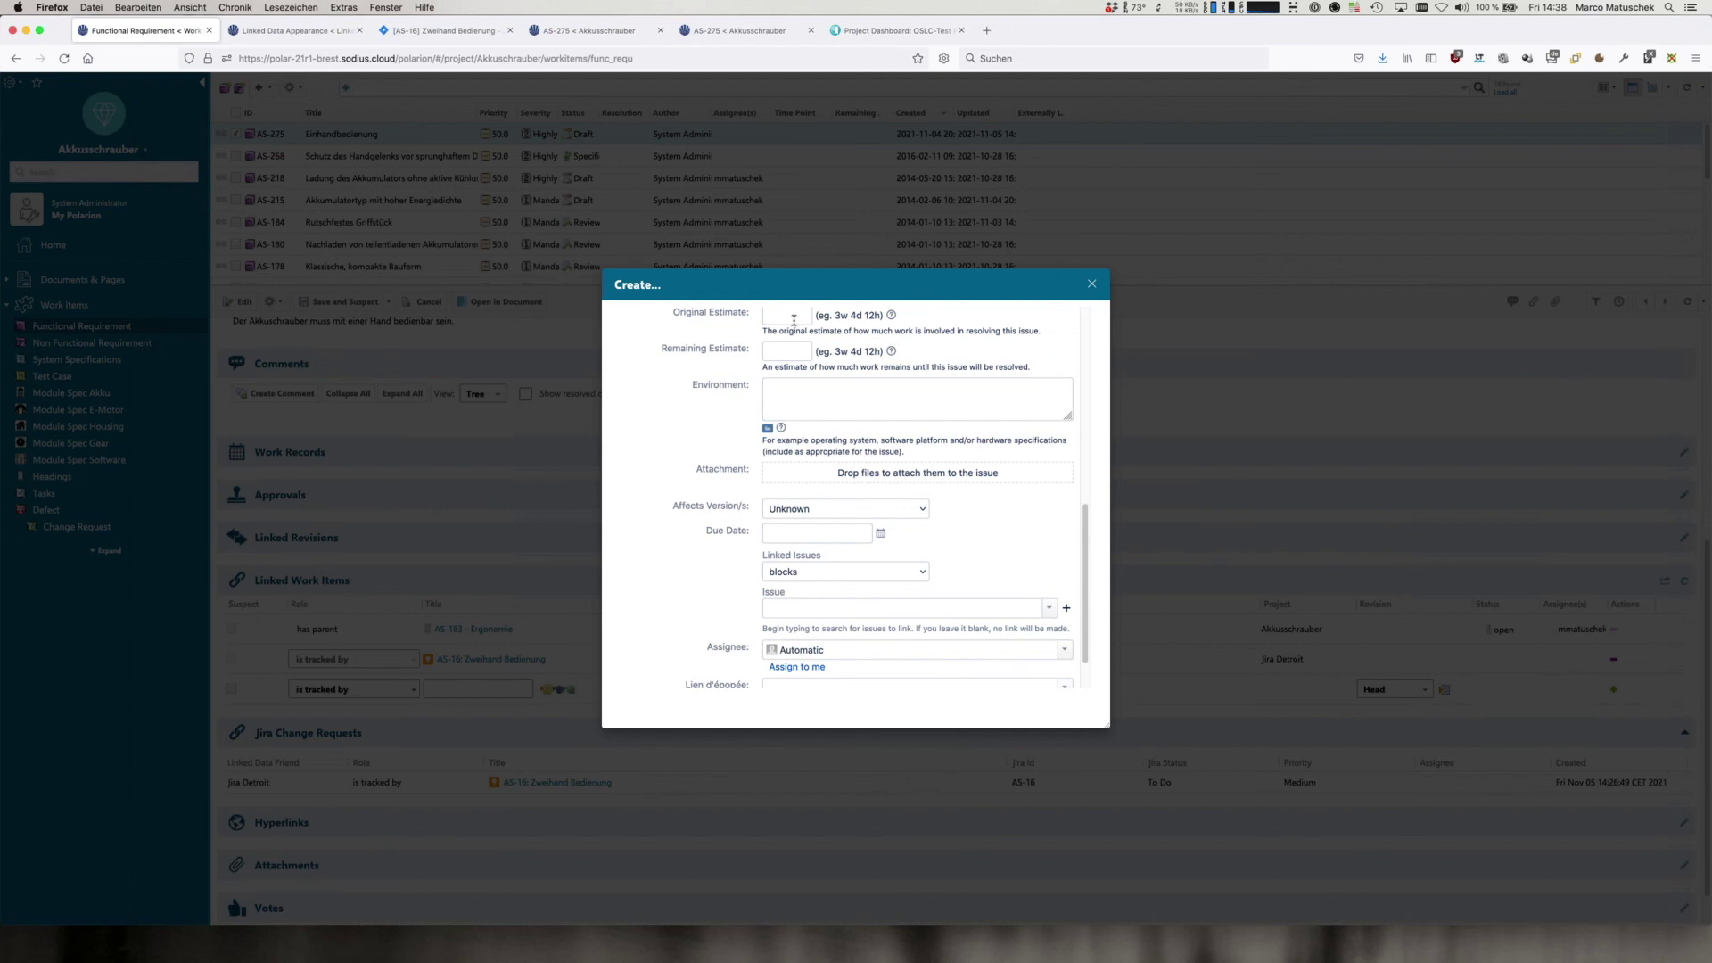
scroll(871, 502, up, 8)
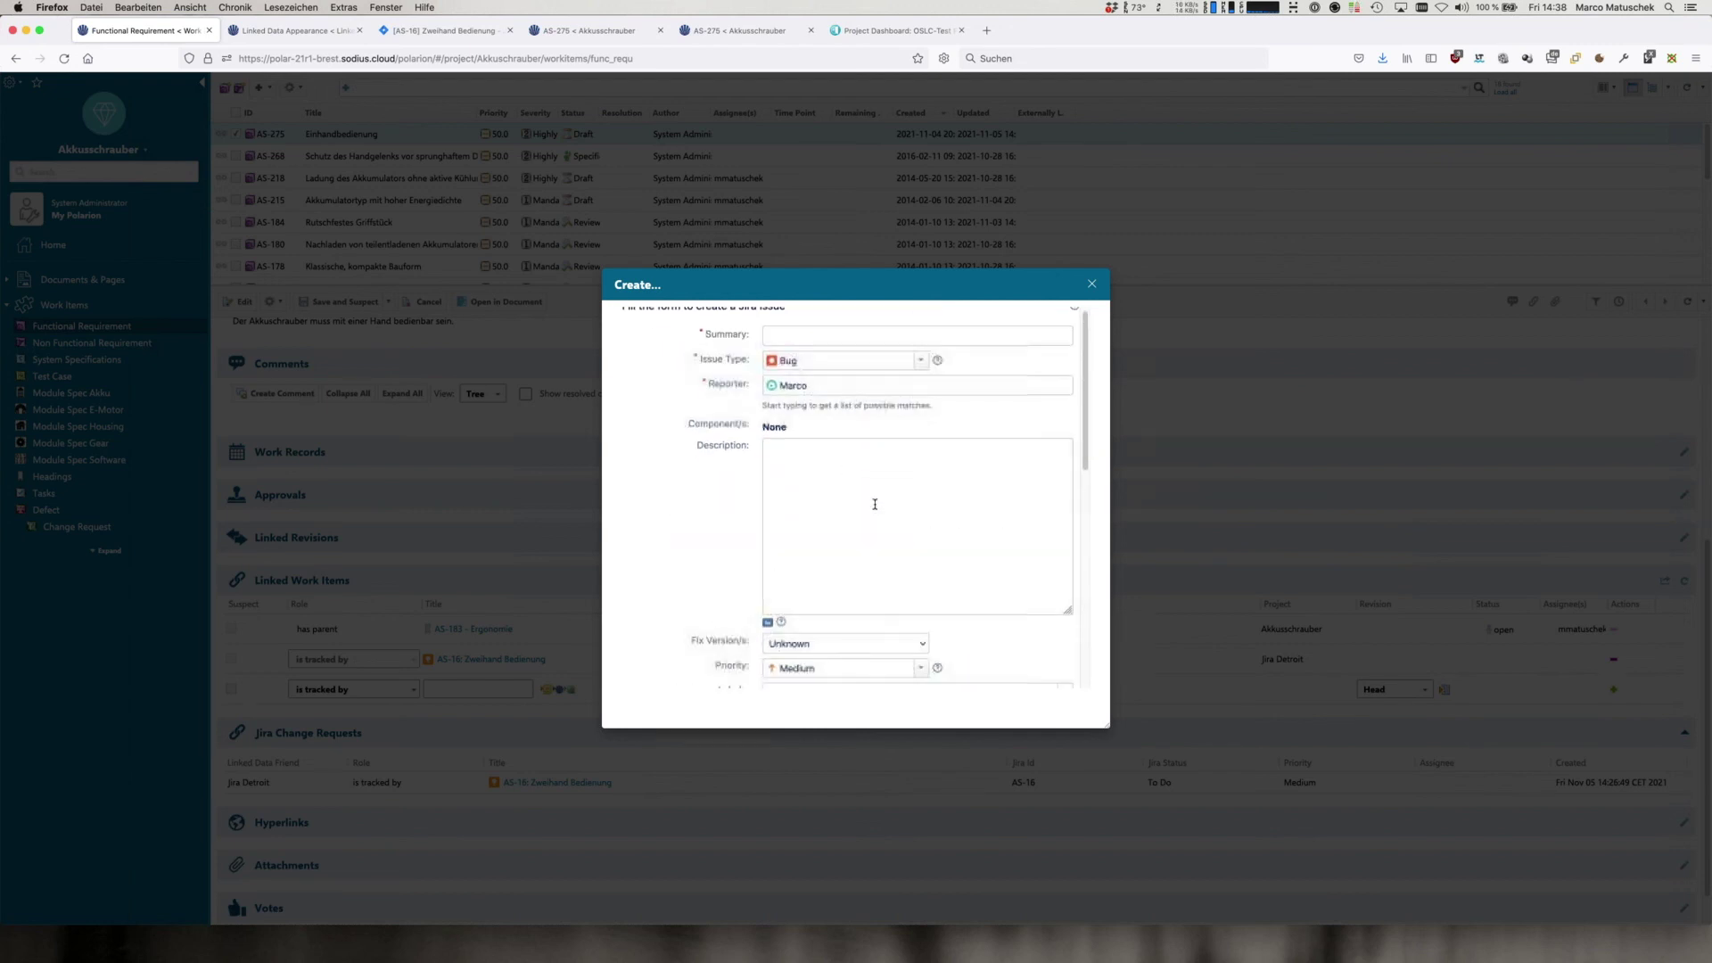
scroll(875, 505, down, 10)
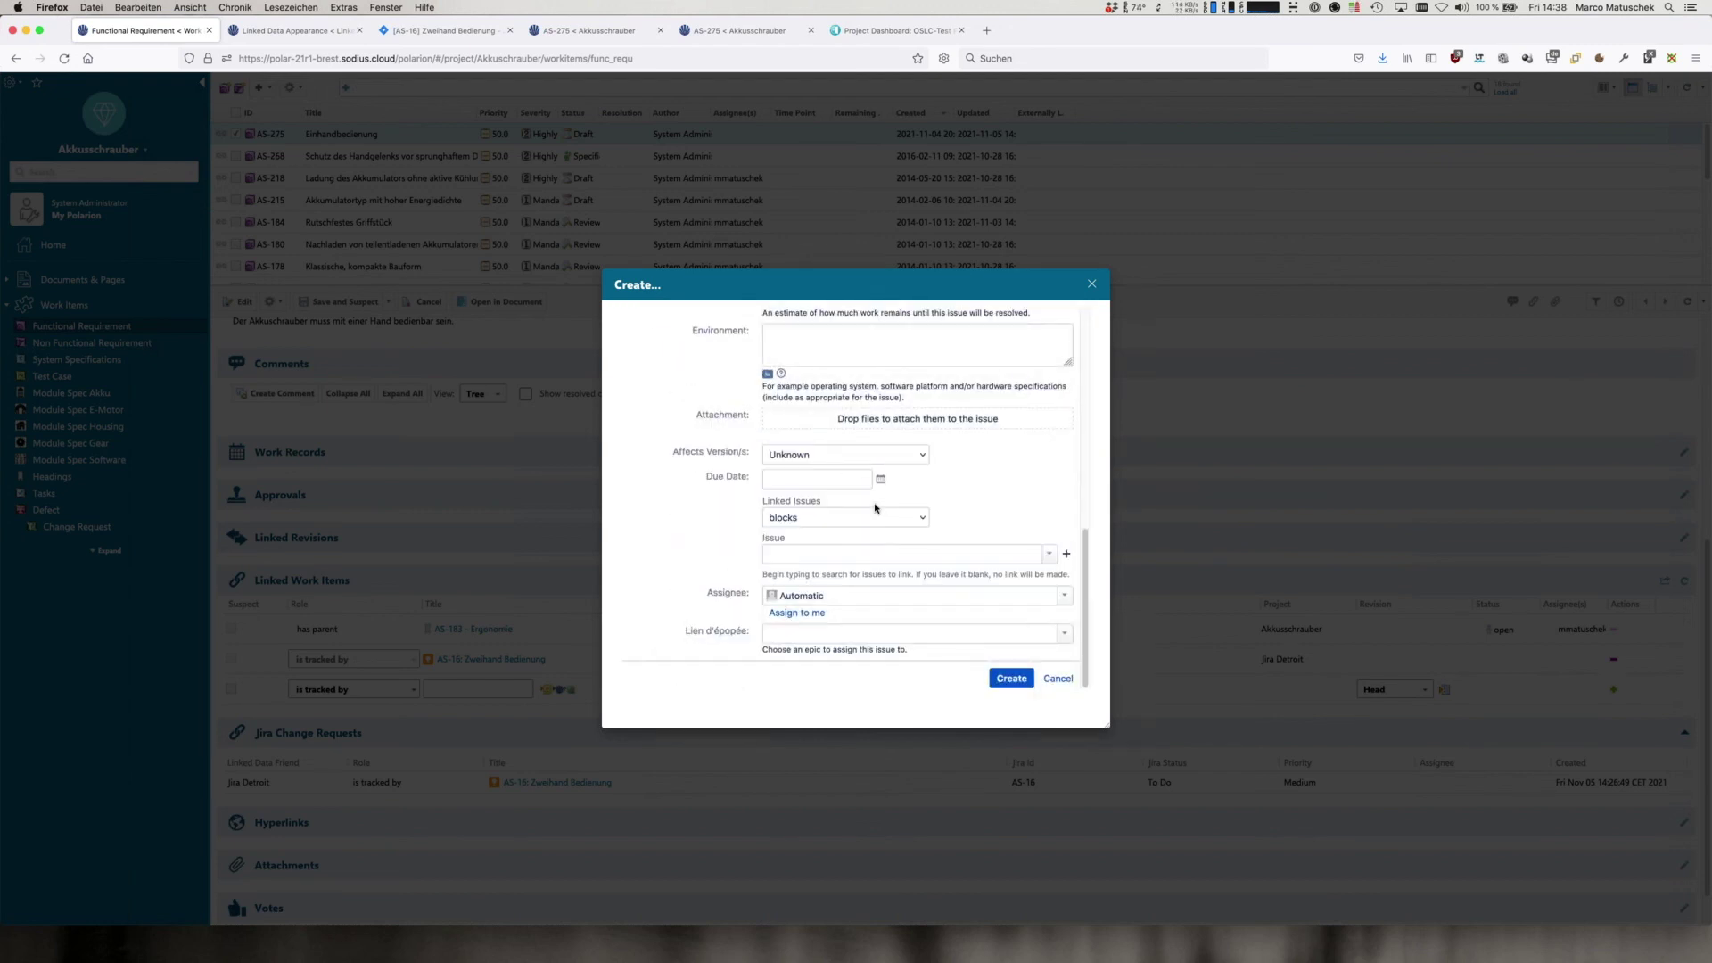